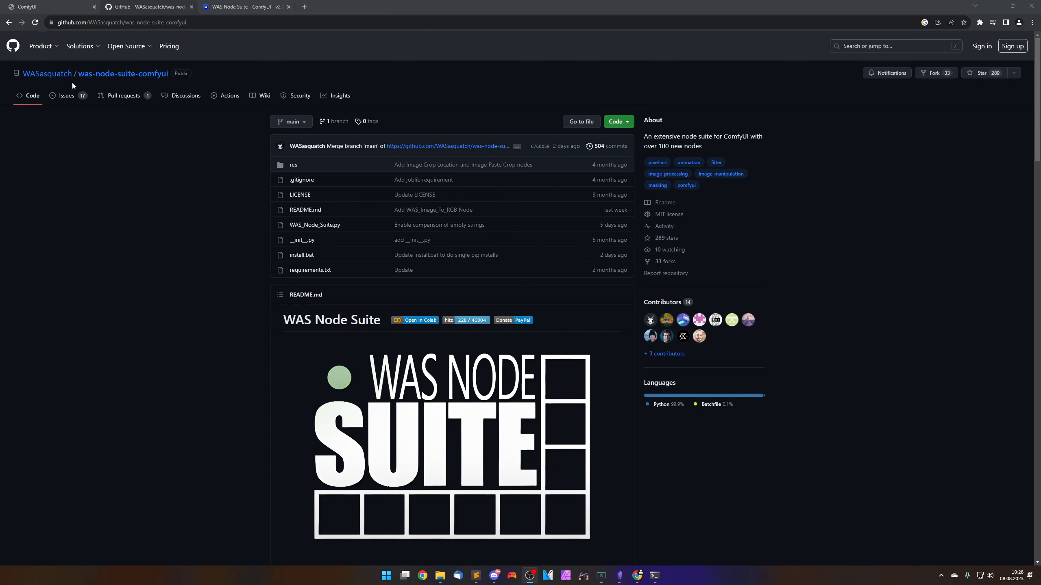
Switch to ComfyUI and look up WAS Node Suite in the Manager's custom node list by searching for "was".
{"action": "left_click", "coordinate": [59, 7]}
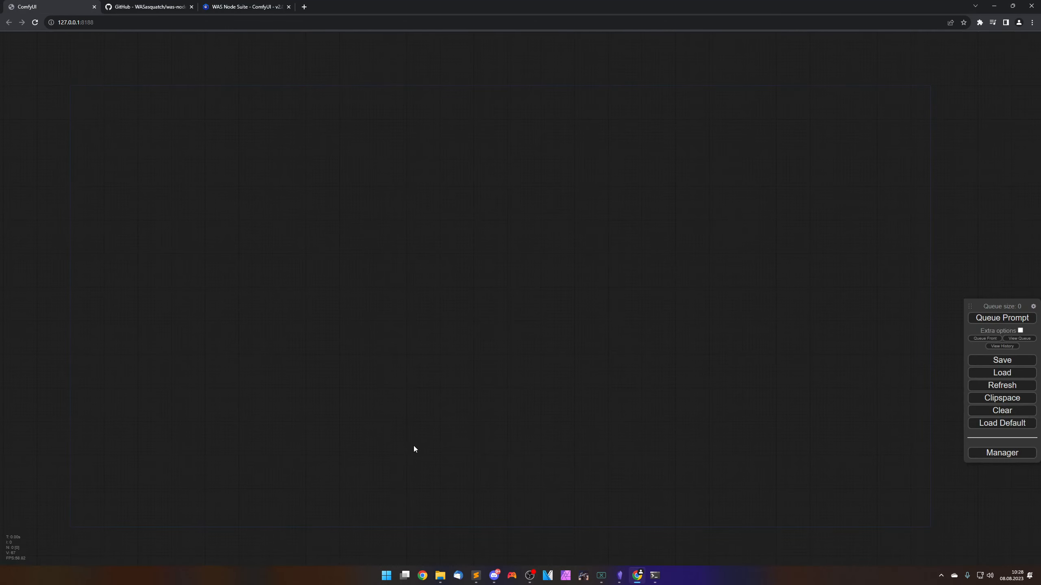
{"action": "left_click", "coordinate": [998, 455]}
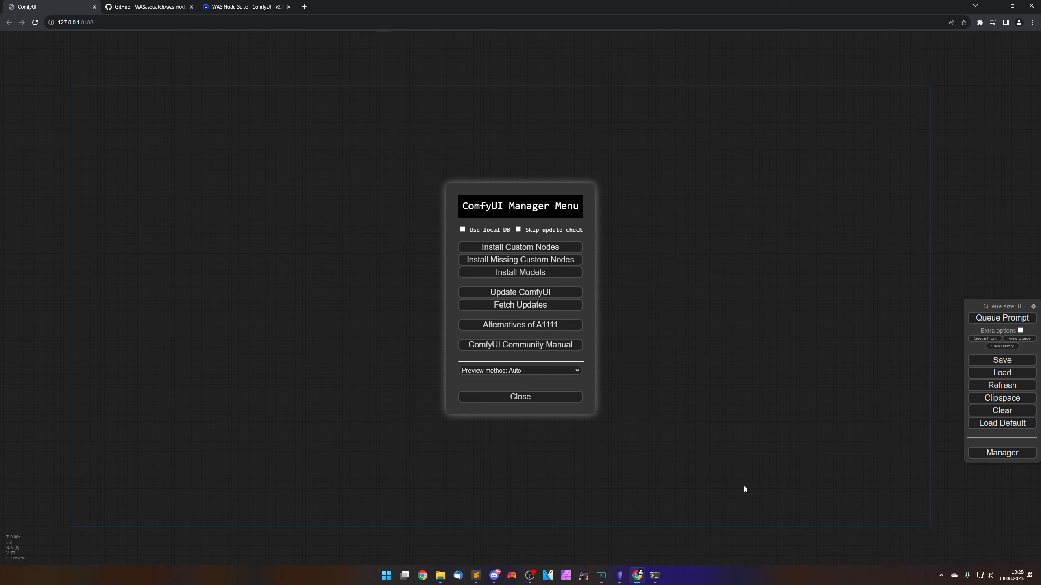
{"action": "left_click", "coordinate": [513, 249]}
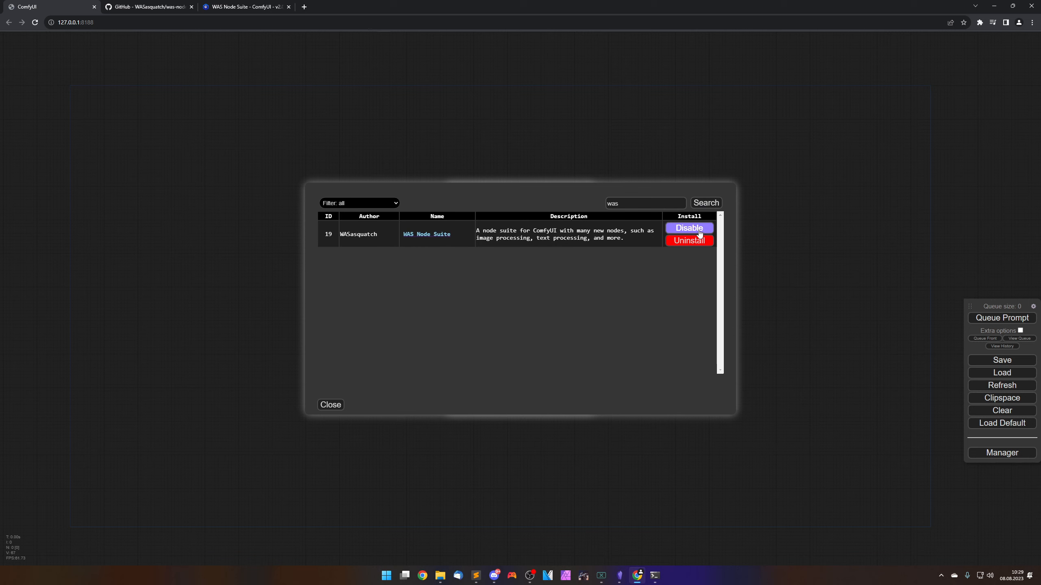
{"action": "left_click", "coordinate": [331, 404]}
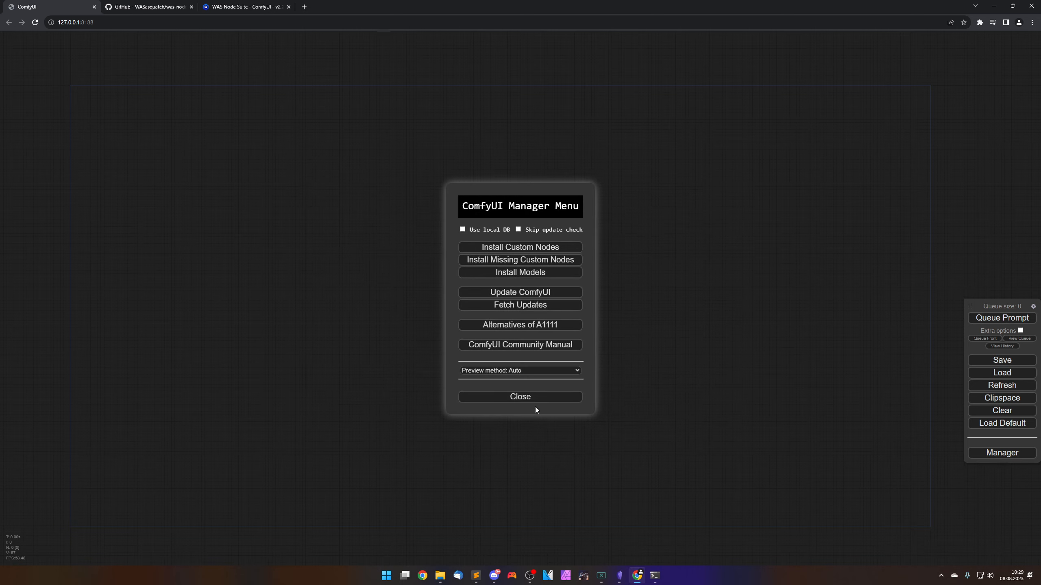
{"action": "left_click", "coordinate": [525, 399]}
Copy the git clone command from the Recommended Installation section of the WAS Node Suite GitHub README.
{"action": "left_click", "coordinate": [158, 6]}
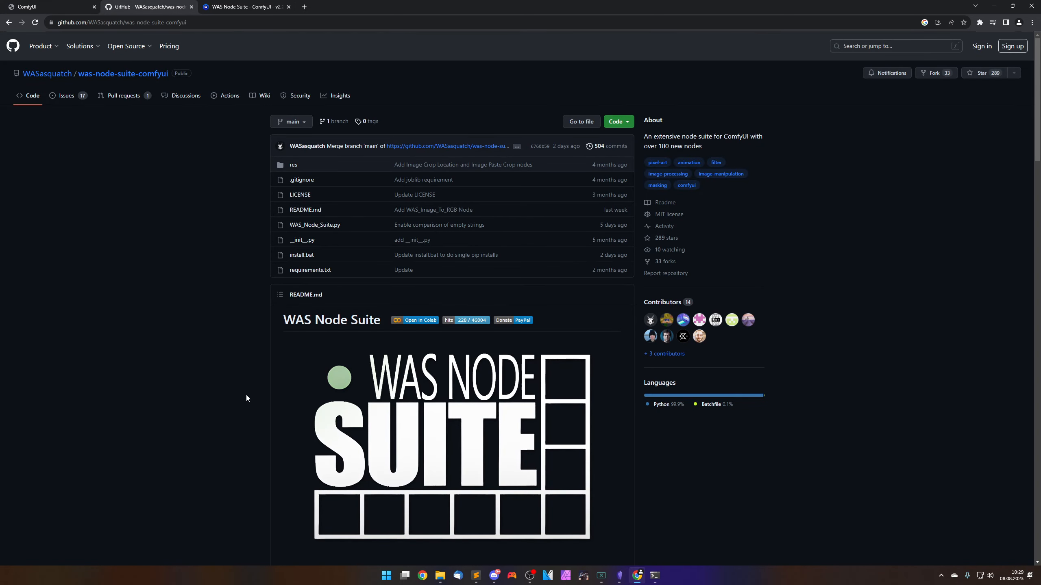
{"action": "scroll", "coordinate": [246, 394], "scroll_direction": "down", "scroll_amount": 15}
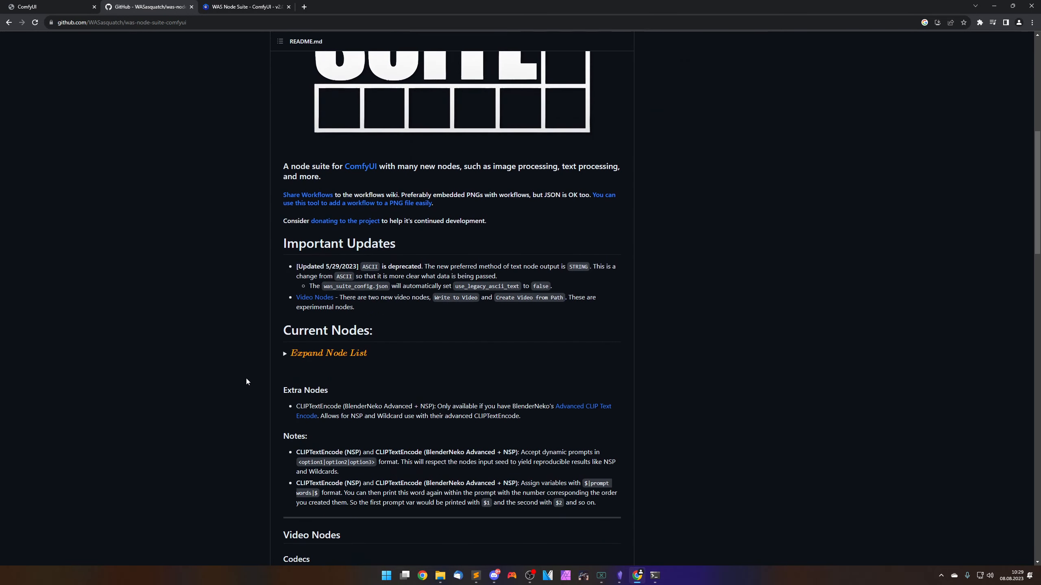
{"action": "scroll", "coordinate": [247, 382], "scroll_direction": "down", "scroll_amount": 20}
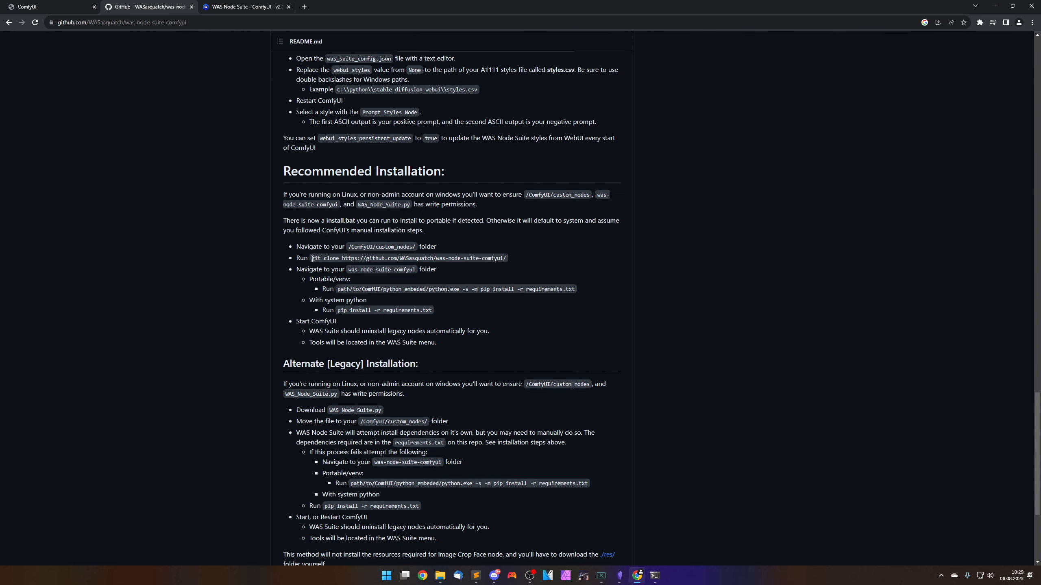
{"action": "left_click_drag", "start_coordinate": [312, 259], "coordinate": [506, 257]}
{"action": "key", "text": "ctrl+c"}
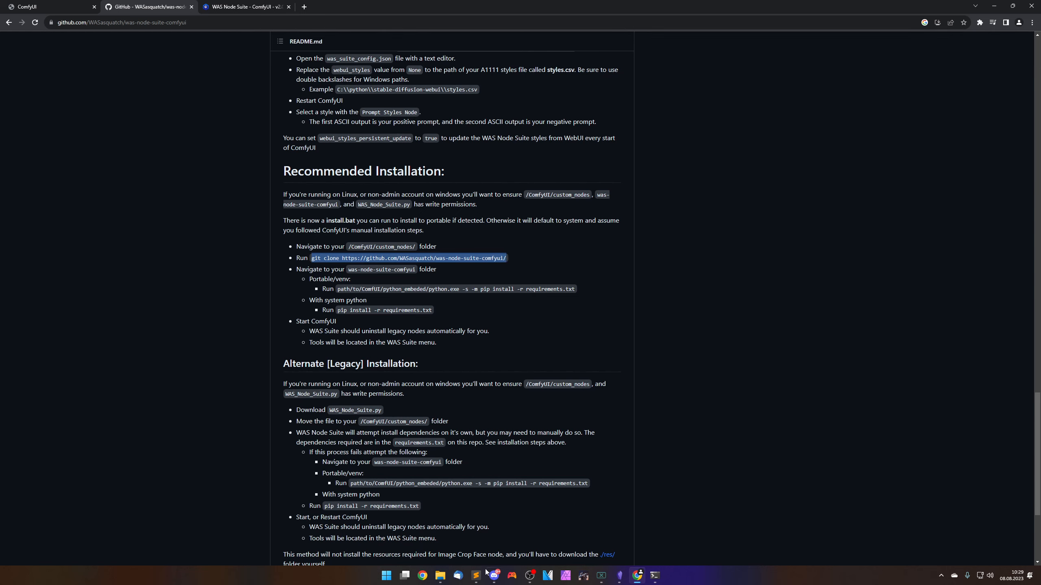
Switch to File Explorer and open a command prompt in the custom_nodes folder of ComfyUI_windows_portable\ComfyUI.
{"action": "left_click", "coordinate": [440, 575]}
{"action": "left_click", "coordinate": [358, 161]}
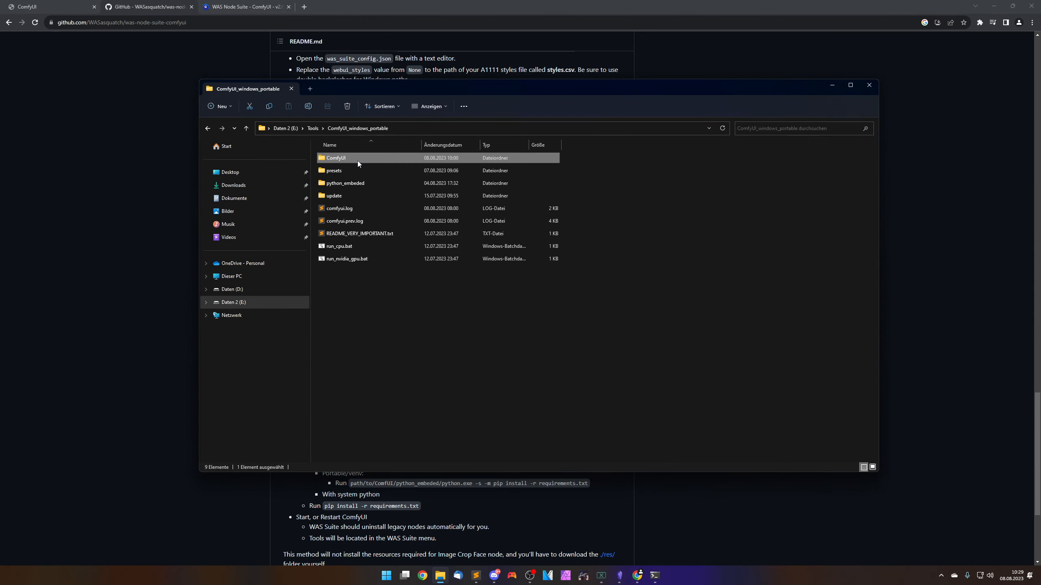
{"action": "double_click", "coordinate": [357, 161]}
{"action": "double_click", "coordinate": [358, 231]}
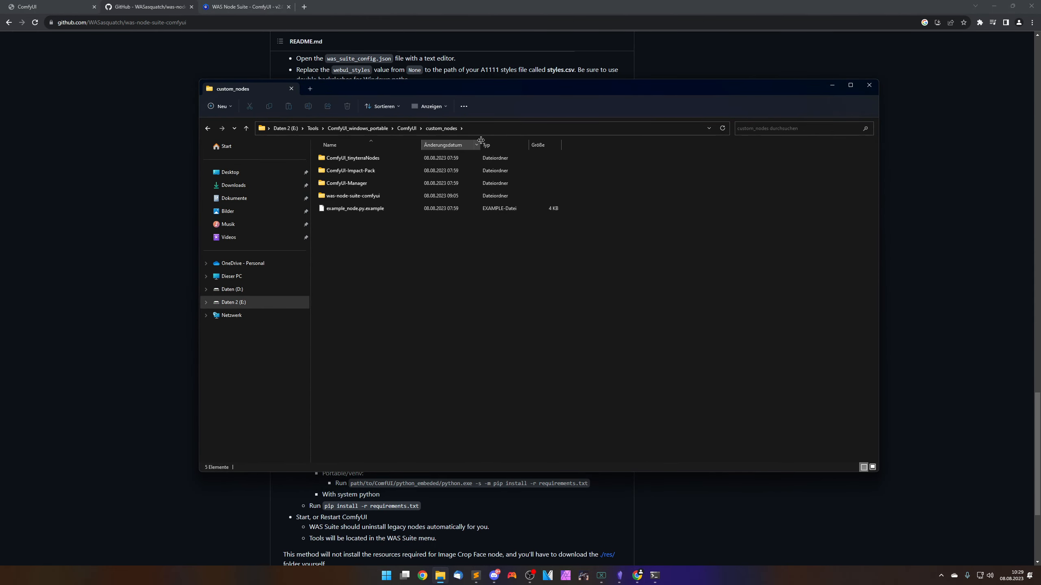
{"action": "left_click", "coordinate": [493, 129]}
{"action": "type", "text": "cmd"}
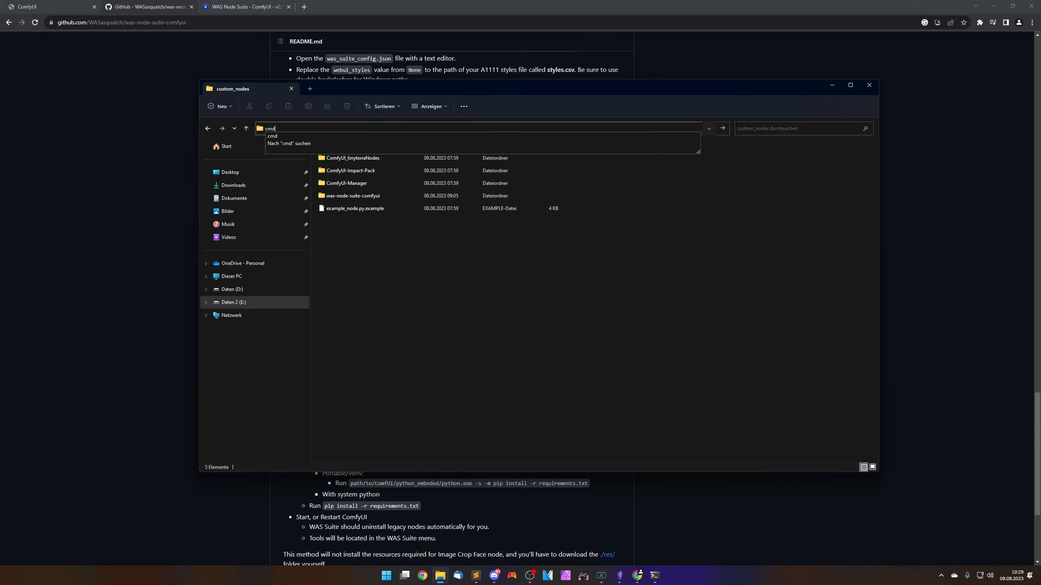
{"action": "key", "text": "Return"}
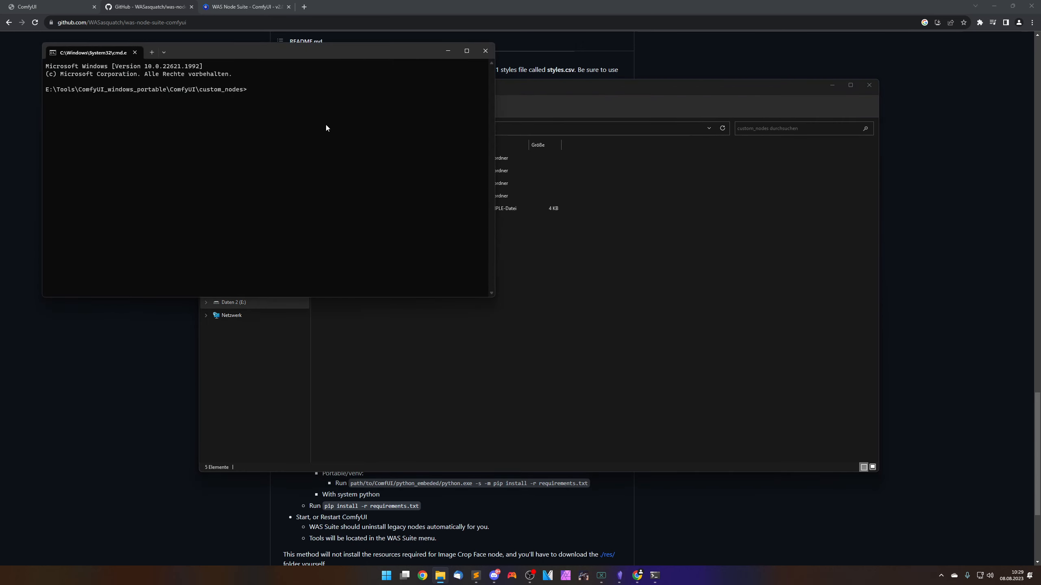
Paste the copied git clone command without running it, close the prompt and return to the ComfyUI_windows_portable folder.
{"action": "key", "text": "ctrl+v"}
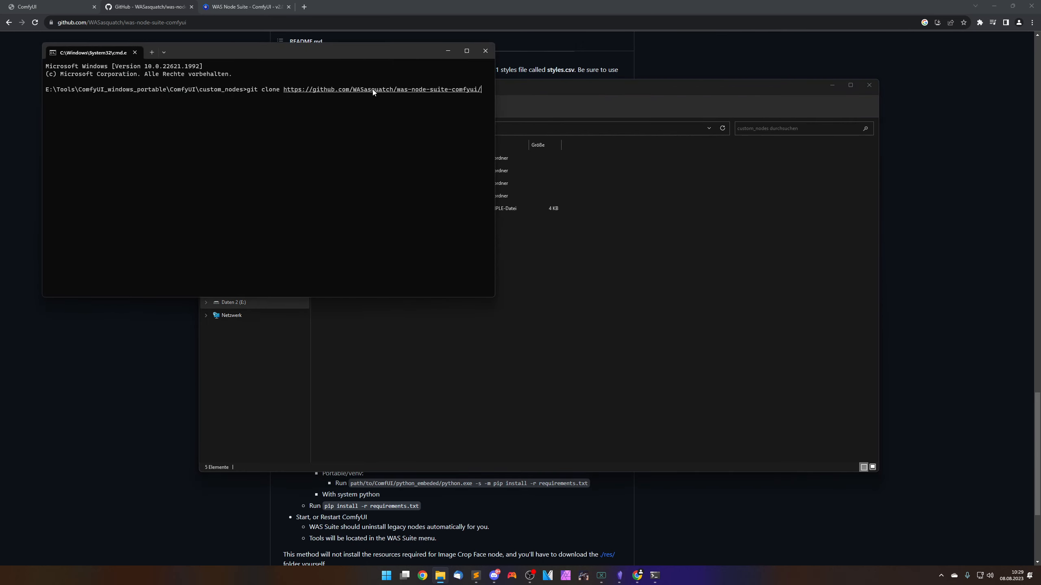
{"action": "left_click", "coordinate": [485, 51]}
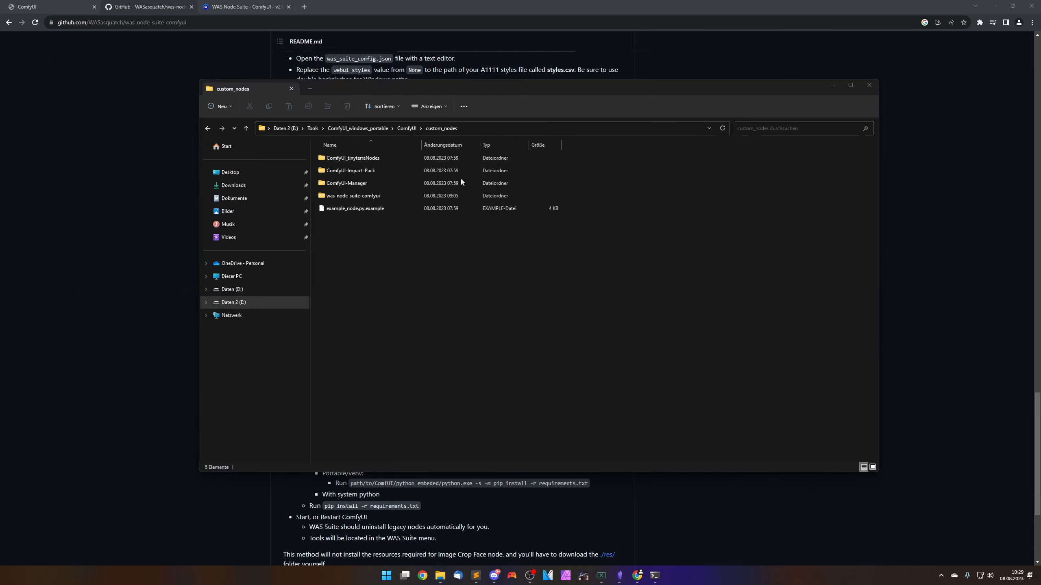
{"action": "left_click", "coordinate": [383, 196]}
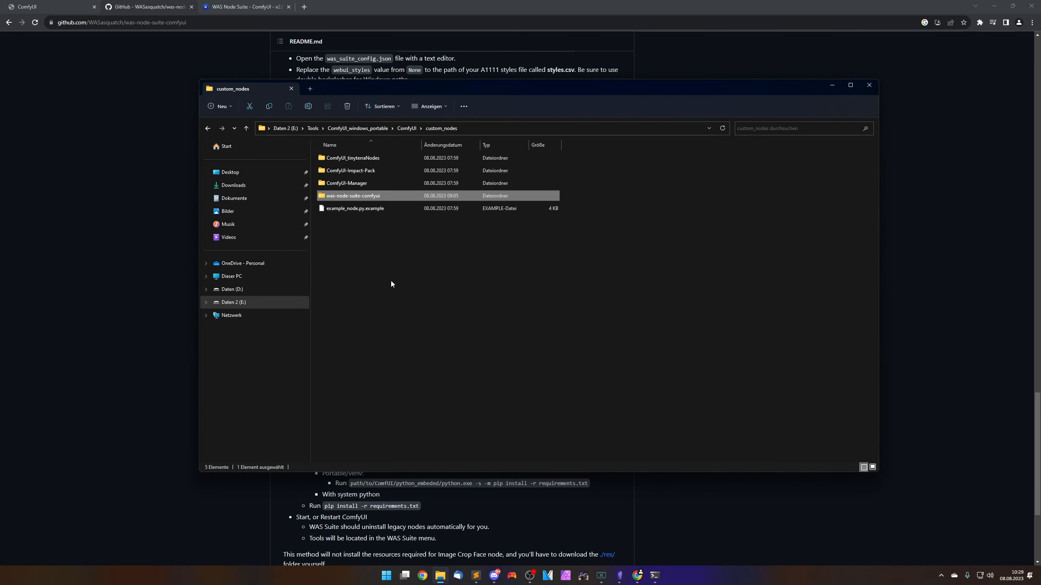
{"action": "left_click", "coordinate": [378, 129]}
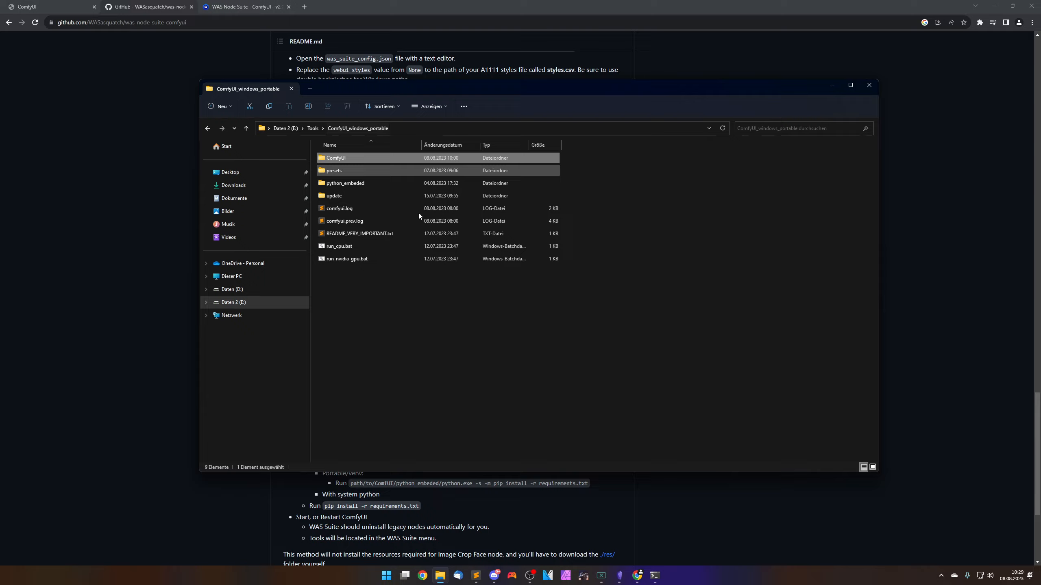
Go back to the browser and view the WAS Node Suite README on GitHub and its Civitai download page.
{"action": "left_click", "coordinate": [92, 367]}
{"action": "scroll", "coordinate": [525, 361], "scroll_direction": "up", "scroll_amount": 20}
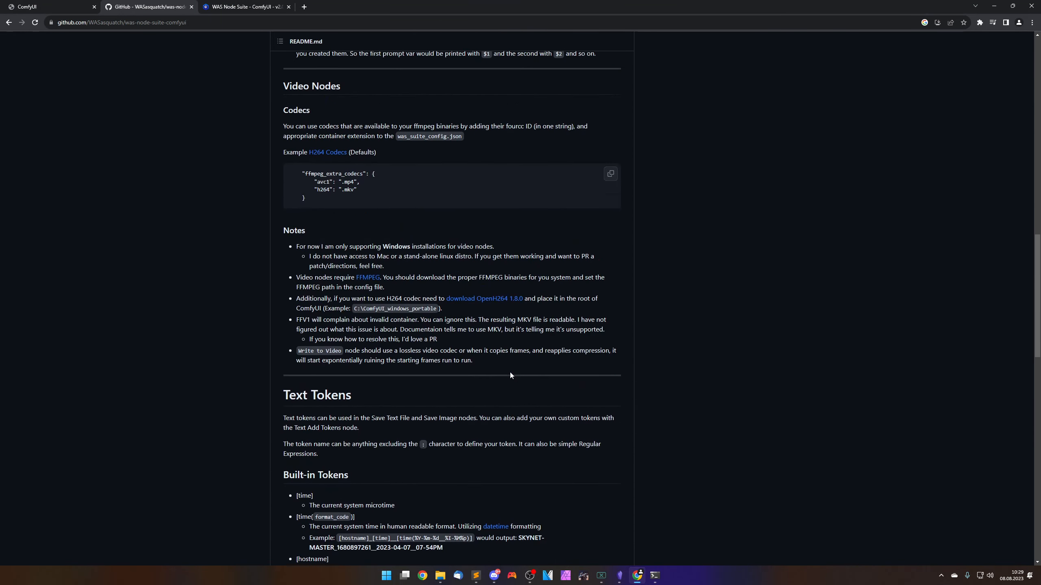
{"action": "left_click", "coordinate": [245, 7]}
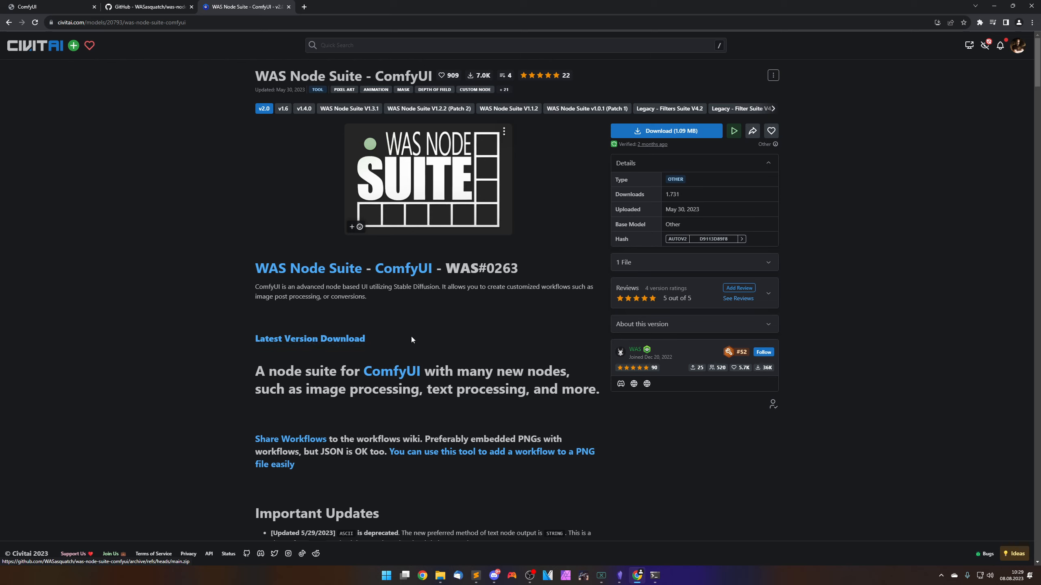
{"action": "left_click", "coordinate": [152, 6]}
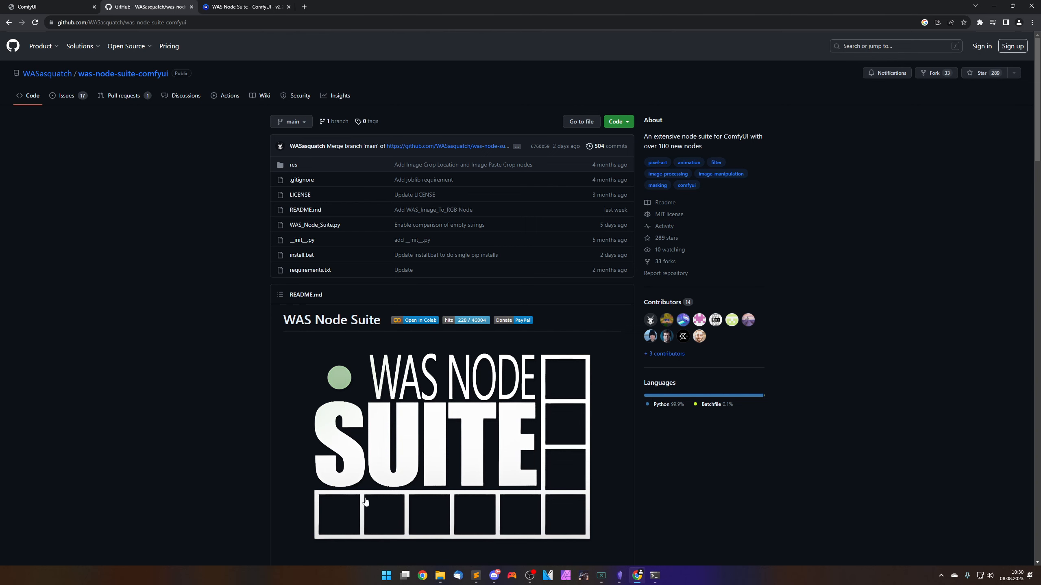
Switch to File Explorer and open a command prompt in the was-node-suite-comfyui folder inside ComfyUI's custom_nodes folder.
{"action": "left_click", "coordinate": [440, 576]}
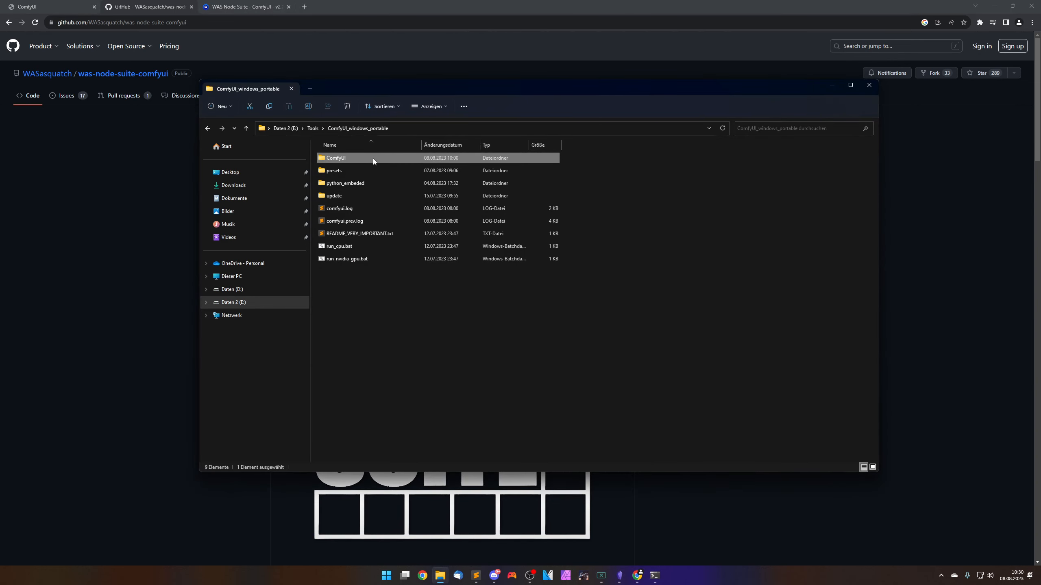
{"action": "double_click", "coordinate": [372, 158]}
{"action": "left_click", "coordinate": [363, 235]}
{"action": "double_click", "coordinate": [363, 234]}
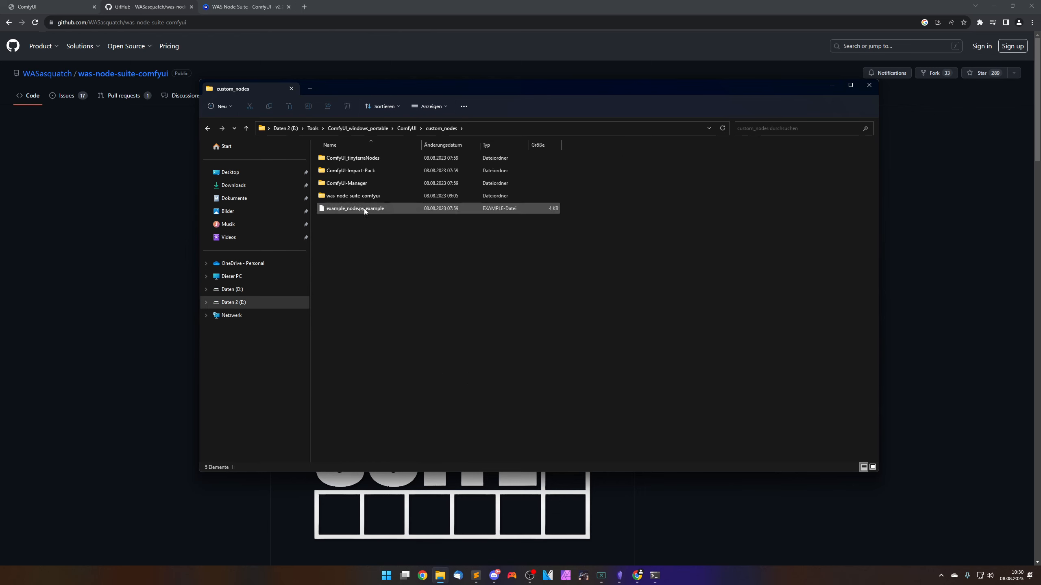
{"action": "double_click", "coordinate": [370, 198]}
{"action": "left_click", "coordinate": [556, 129]}
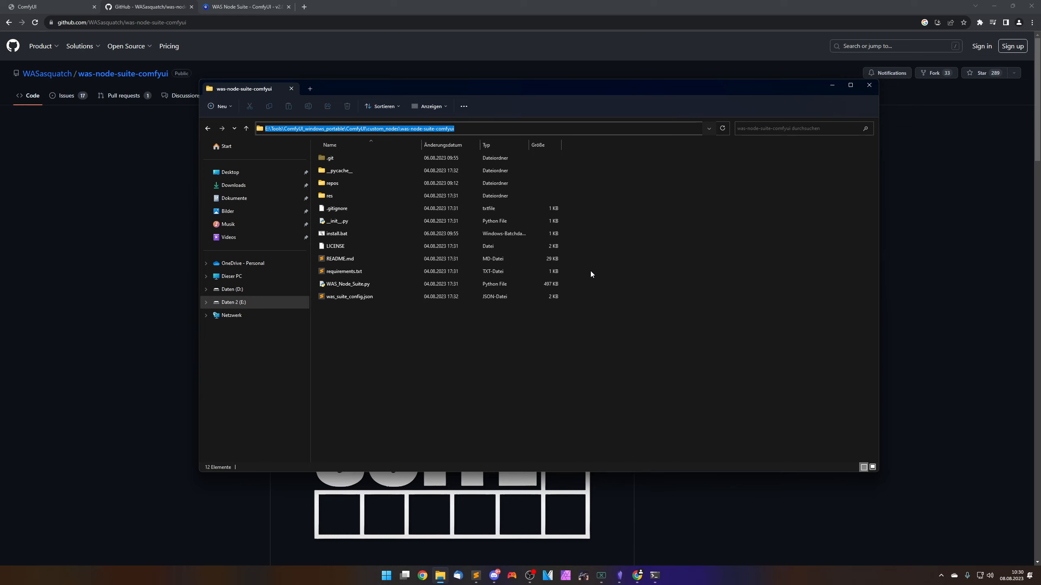
{"action": "type", "text": "cmd"}
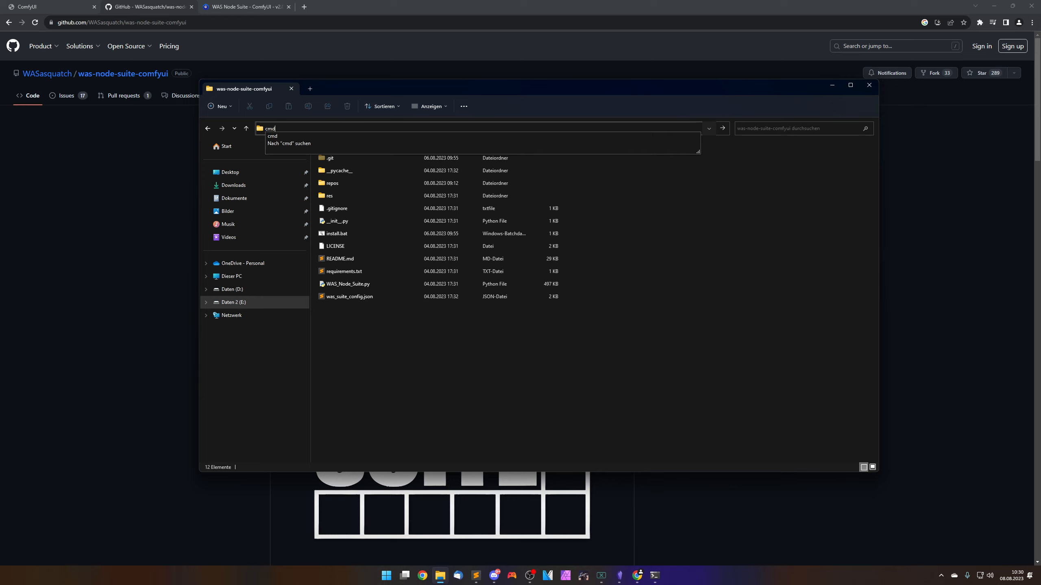
{"action": "key", "text": "Return"}
Update the WAS Node Suite with git pull, close the prompt and return File Explorer to ComfyUI_windows_portable.
{"action": "type", "text": "git"}
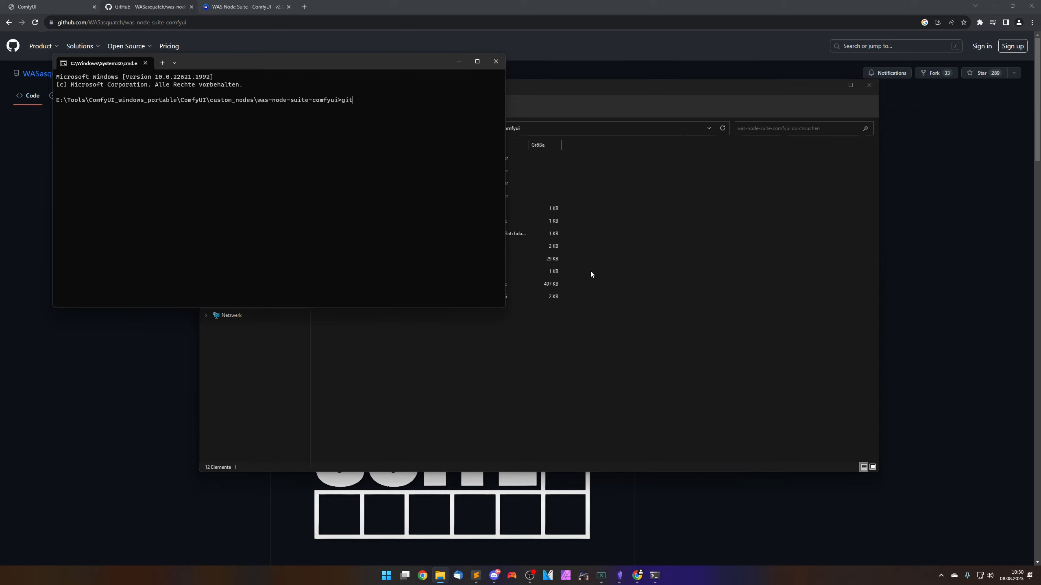
{"action": "type", "text": " pull"}
{"action": "key", "text": "Return"}
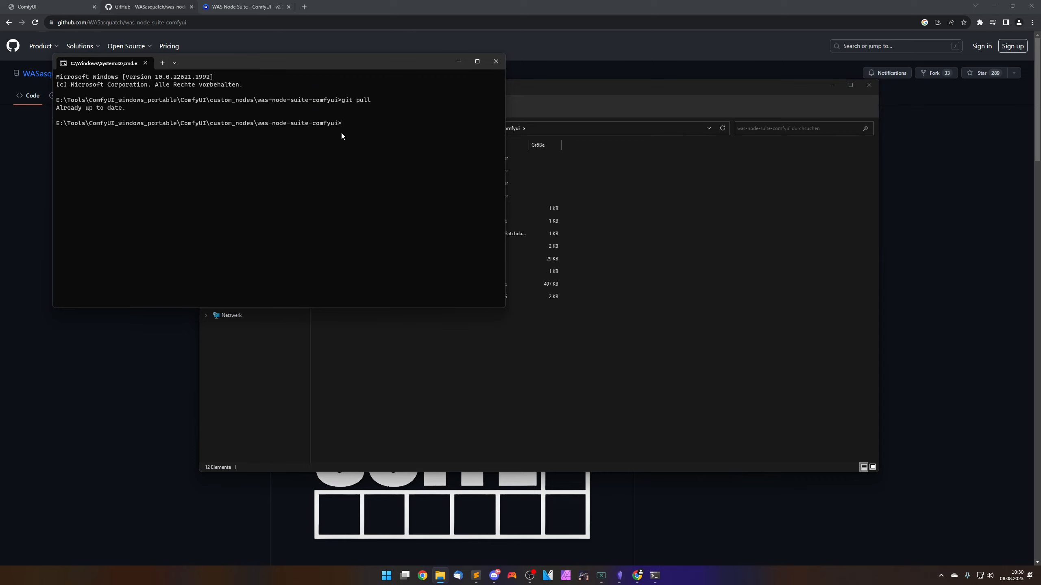
{"action": "left_click", "coordinate": [496, 61]}
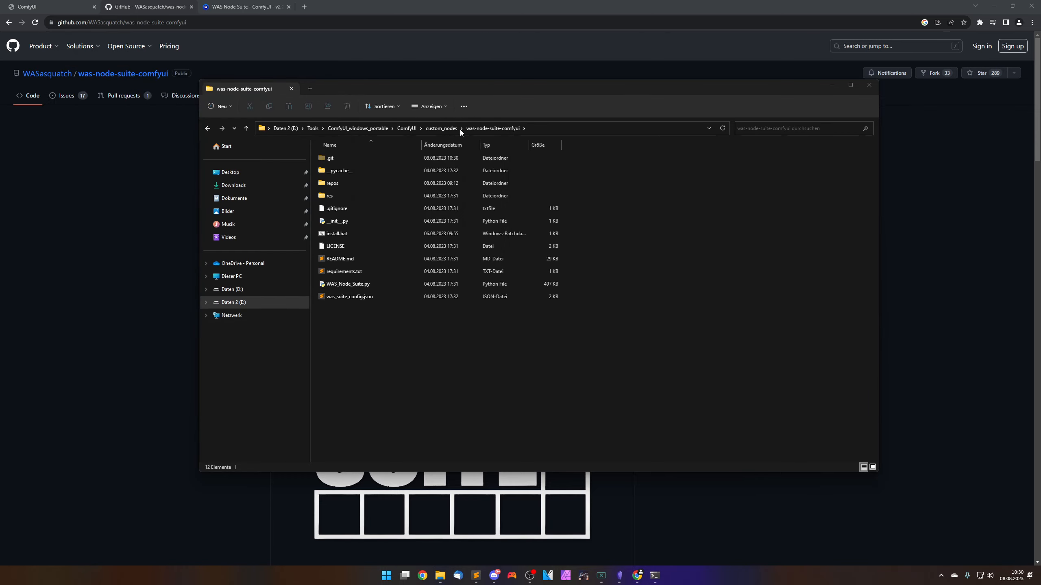
{"action": "left_click", "coordinate": [381, 129]}
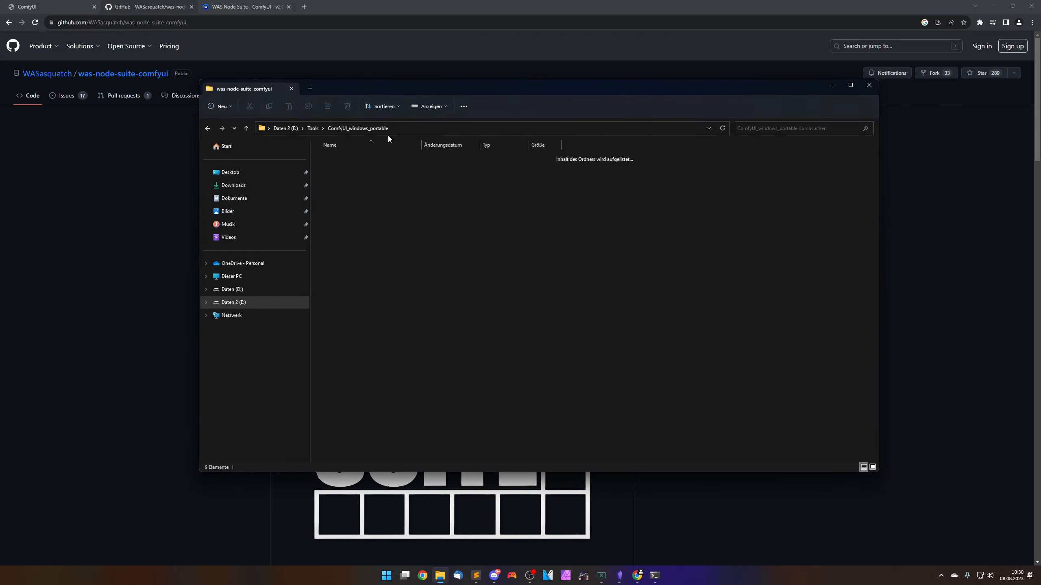
{"action": "left_click", "coordinate": [832, 85]}
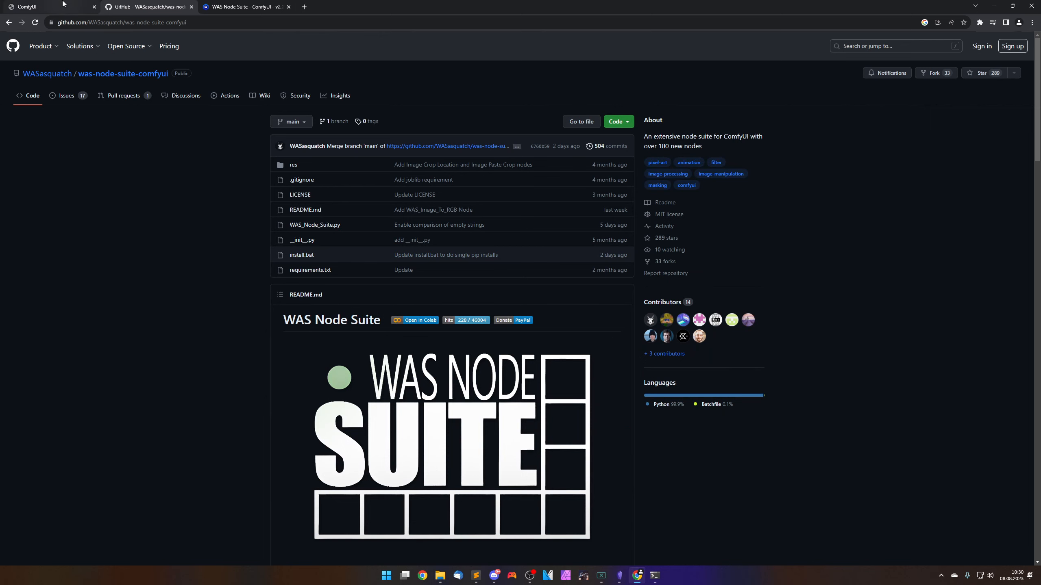
Switch to ComfyUI and add the Checkpoint Loader node from the WAS Suite's advanced loaders to the empty canvas.
{"action": "left_click", "coordinate": [49, 7]}
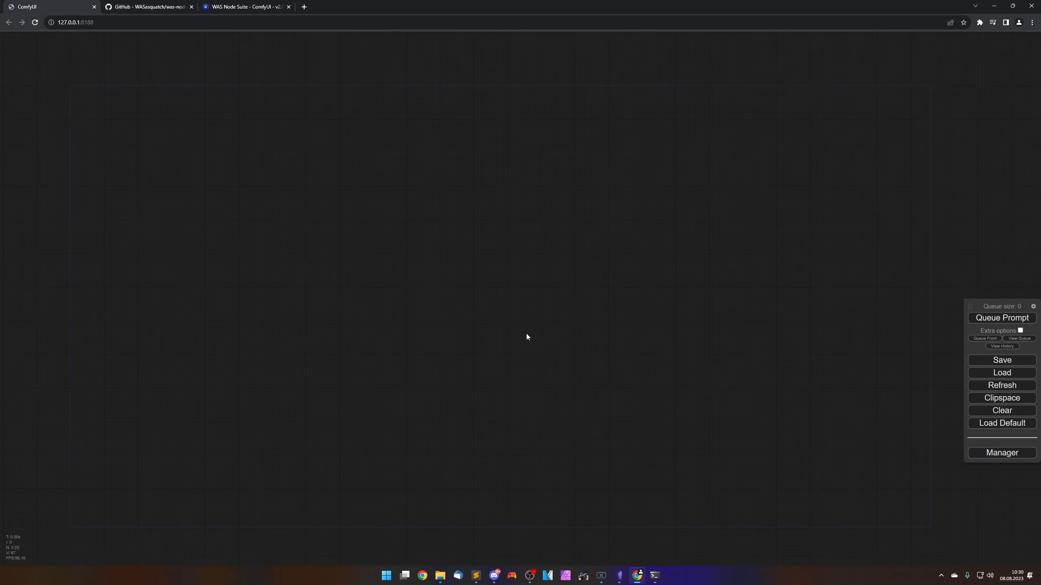
{"action": "right_click", "coordinate": [477, 283]}
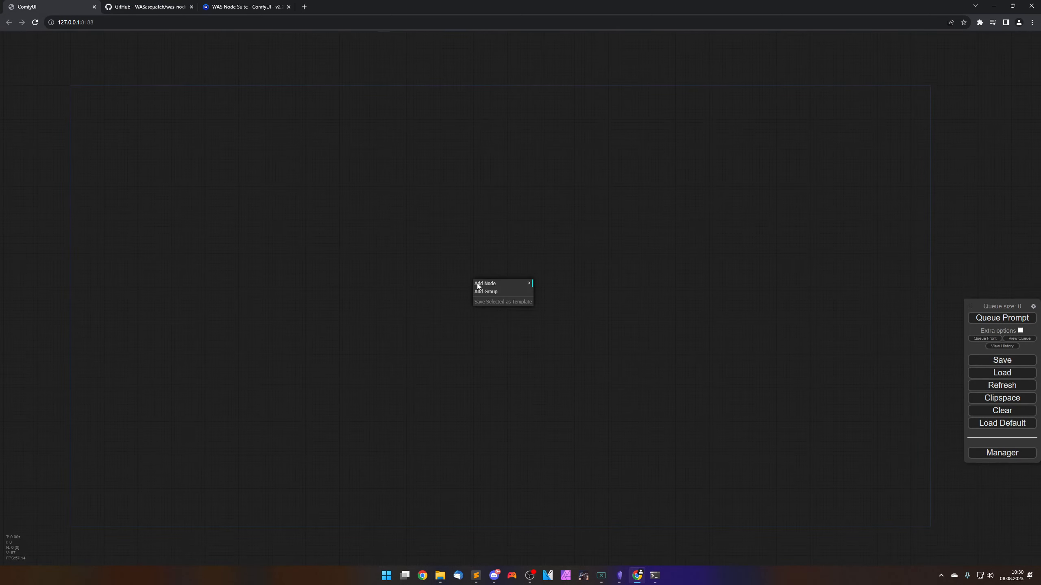
{"action": "left_click", "coordinate": [518, 284]}
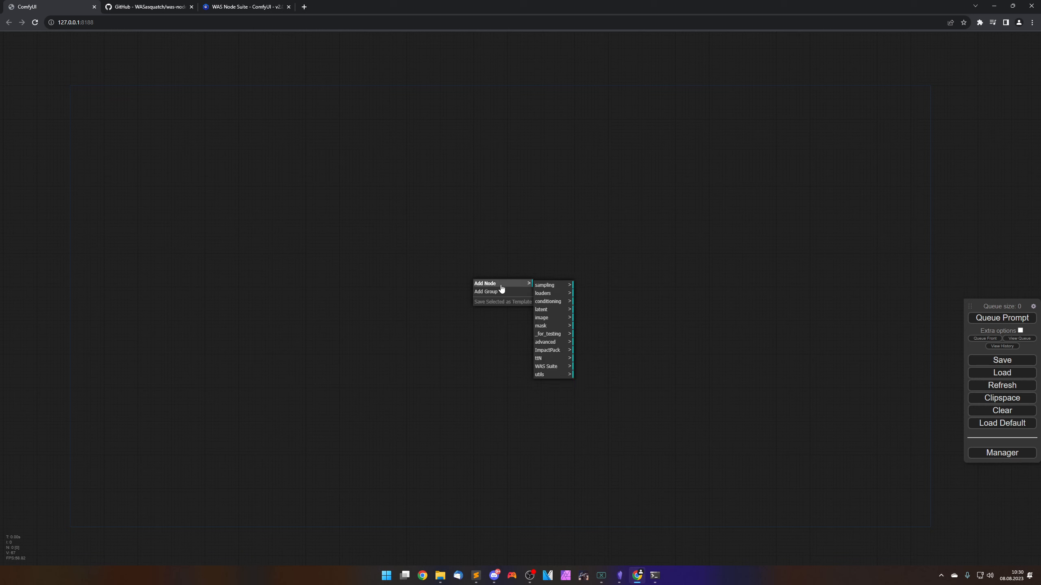
{"action": "left_click", "coordinate": [557, 371]}
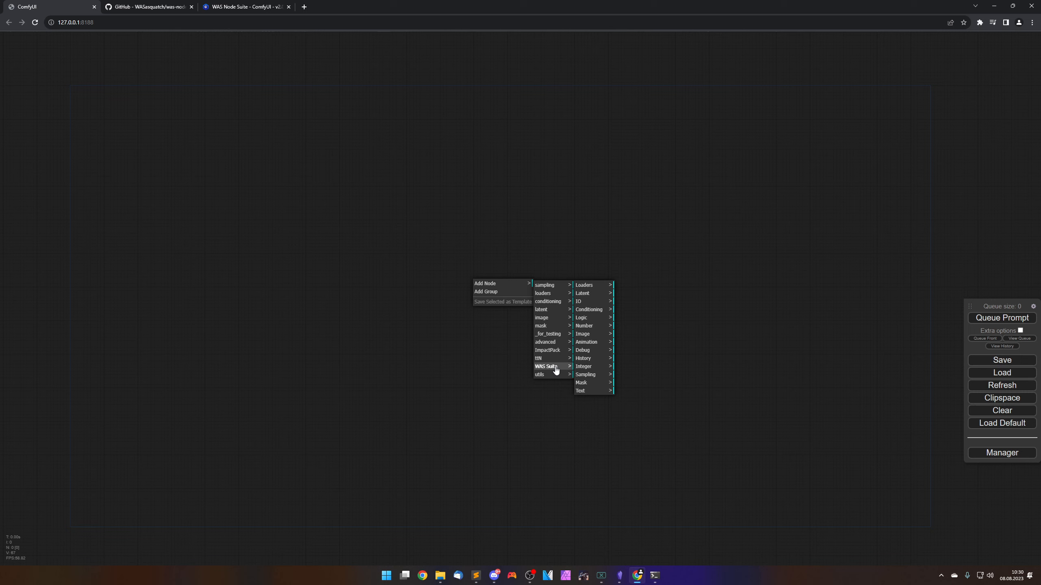
{"action": "left_click", "coordinate": [591, 290]}
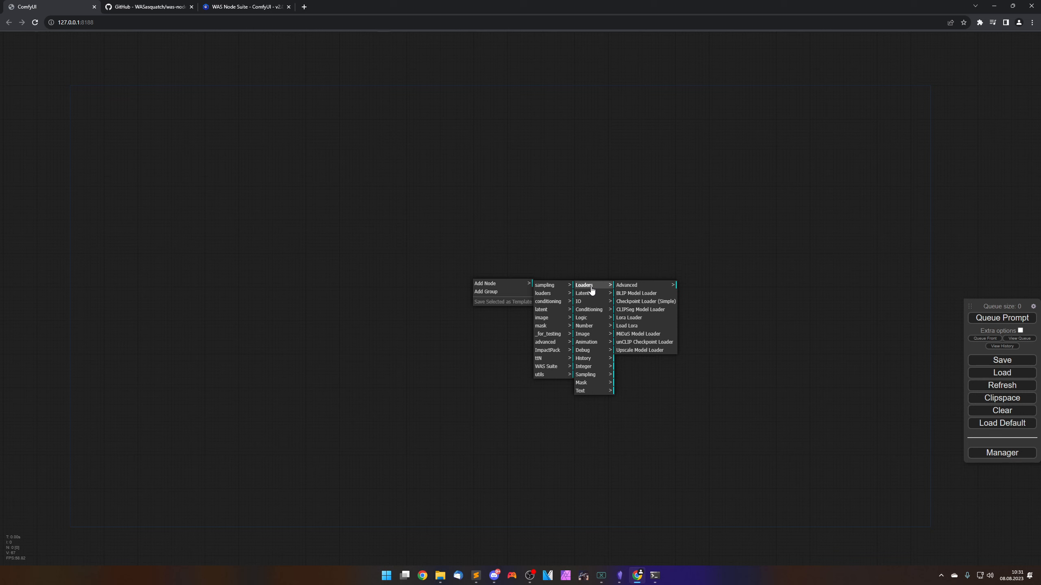
{"action": "left_click", "coordinate": [629, 288]}
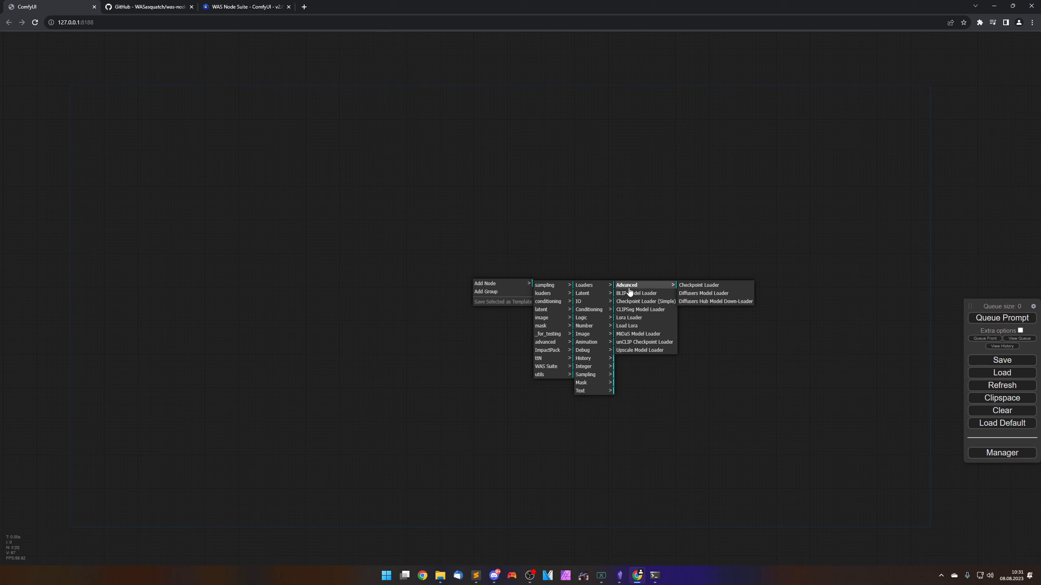
{"action": "left_click", "coordinate": [698, 286]}
{"action": "scroll", "coordinate": [577, 351], "scroll_direction": "up", "scroll_amount": 2}
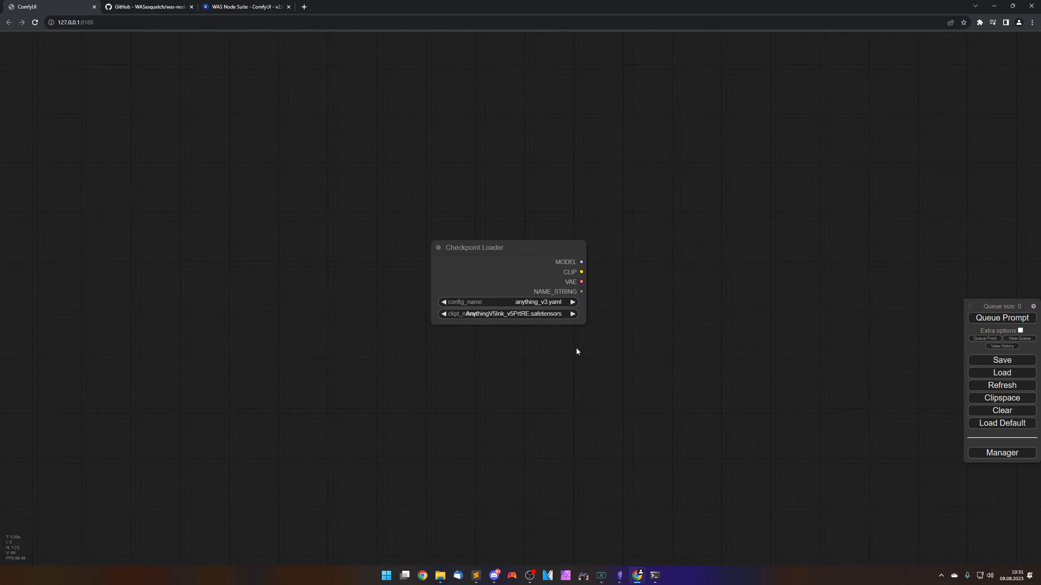
Move the Checkpoint Loader node toward the left side of the canvas to leave room beside it.
{"action": "scroll", "coordinate": [577, 348], "scroll_direction": "up", "scroll_amount": 3}
{"action": "left_click_drag", "start_coordinate": [544, 356], "coordinate": [579, 372]}
{"action": "left_click_drag", "start_coordinate": [468, 228], "coordinate": [305, 295]}
{"action": "scroll", "coordinate": [355, 381], "scroll_direction": "down", "scroll_amount": 1}
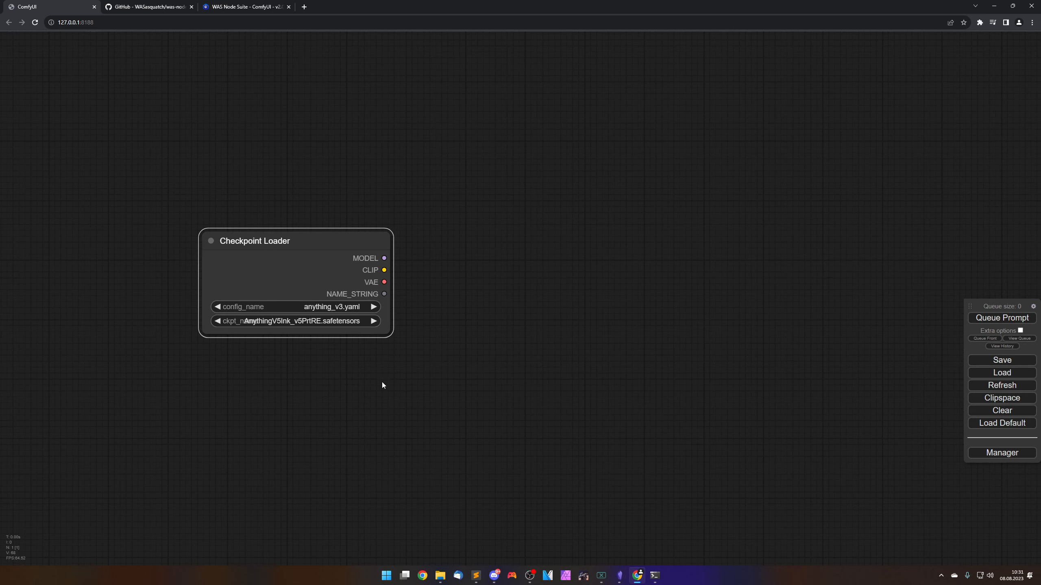
{"action": "left_click_drag", "start_coordinate": [304, 244], "coordinate": [234, 223]}
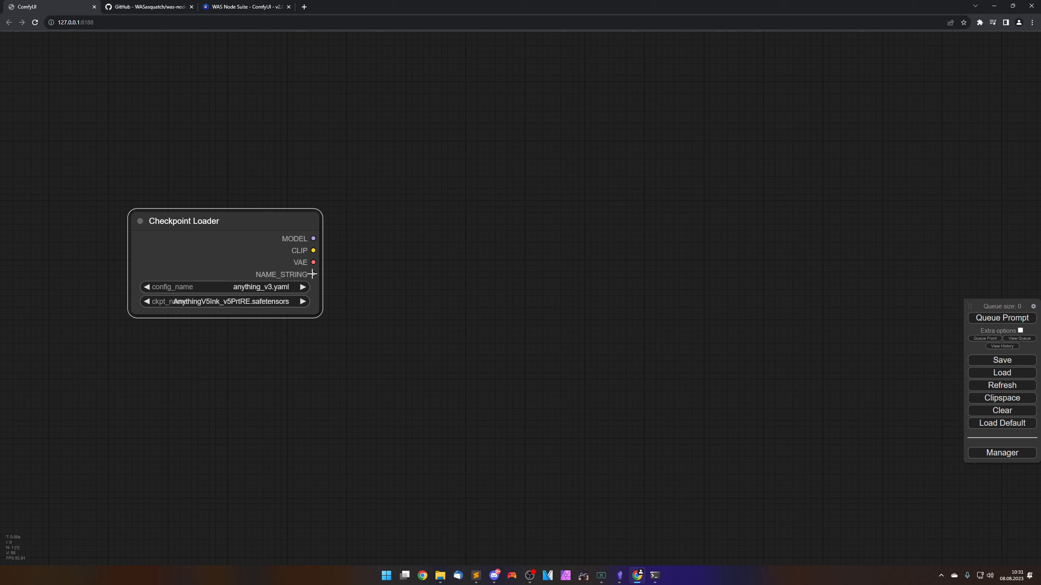
{"action": "left_click_drag", "start_coordinate": [264, 218], "coordinate": [262, 219]}
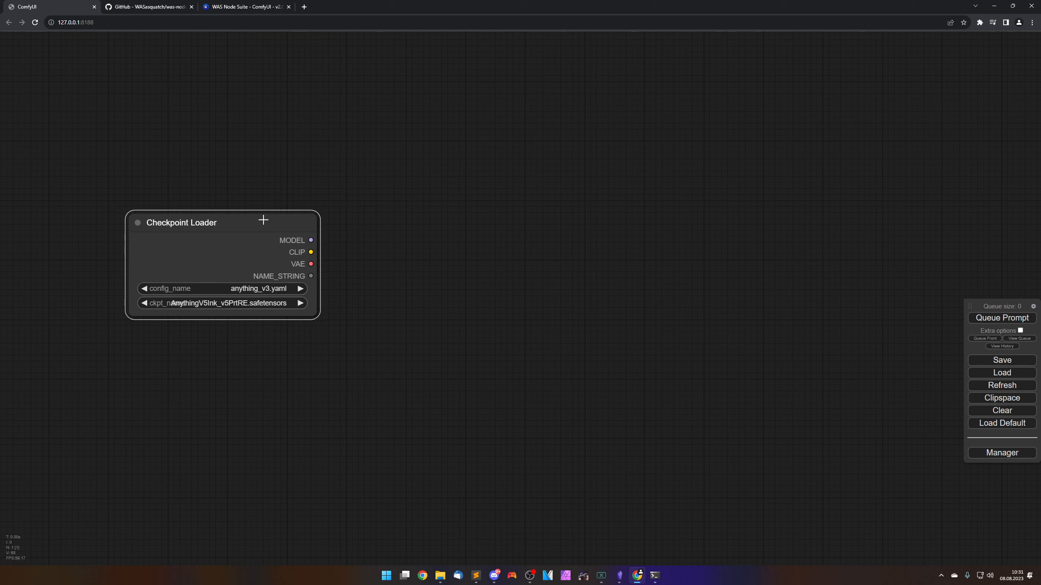
Add a textDebug node beside the Checkpoint Loader and connect the loader's NAME_STRING output to its text input.
{"action": "double_click", "coordinate": [488, 277]}
{"action": "type", "text": "debug"}
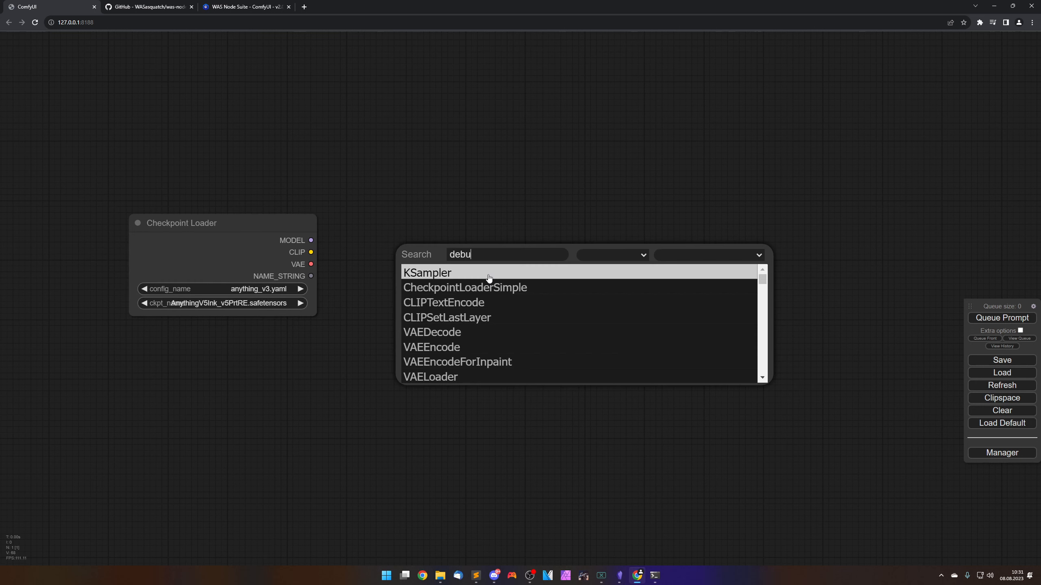
{"action": "key", "text": "Down"}
{"action": "key", "text": "Down"}
{"action": "key", "text": "Return"}
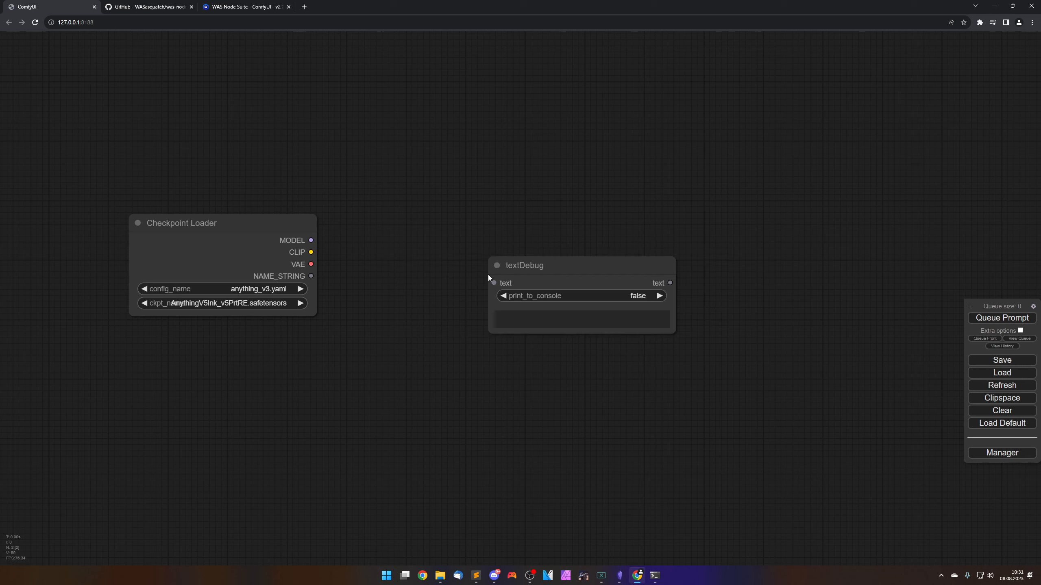
{"action": "left_click_drag", "start_coordinate": [549, 271], "coordinate": [462, 218]}
{"action": "left_click_drag", "start_coordinate": [311, 277], "coordinate": [411, 235]}
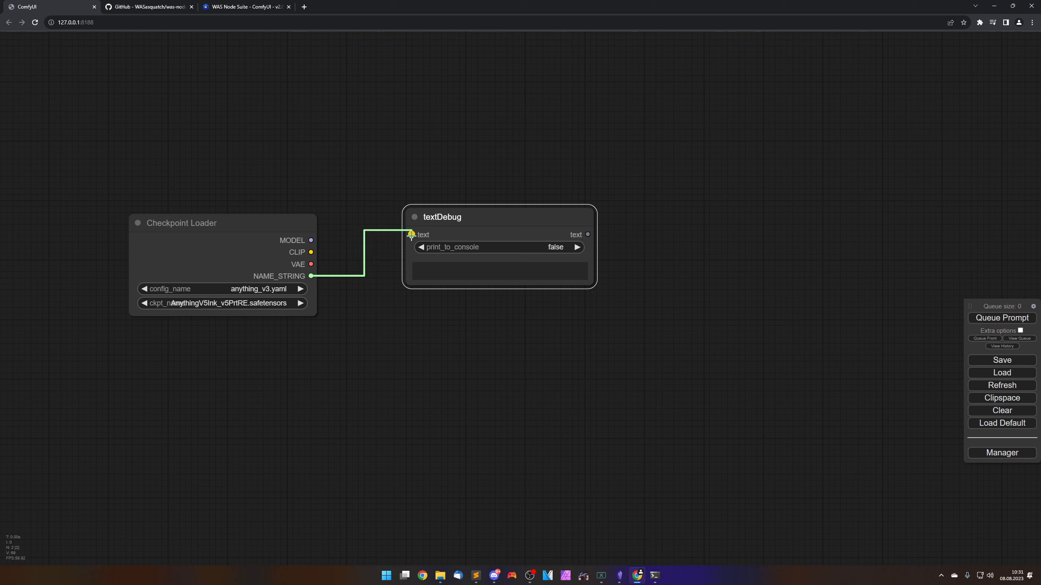
Enlarge the textDebug node's text area and align the node beside the Checkpoint Loader.
{"action": "left_click_drag", "start_coordinate": [488, 213], "coordinate": [478, 228]}
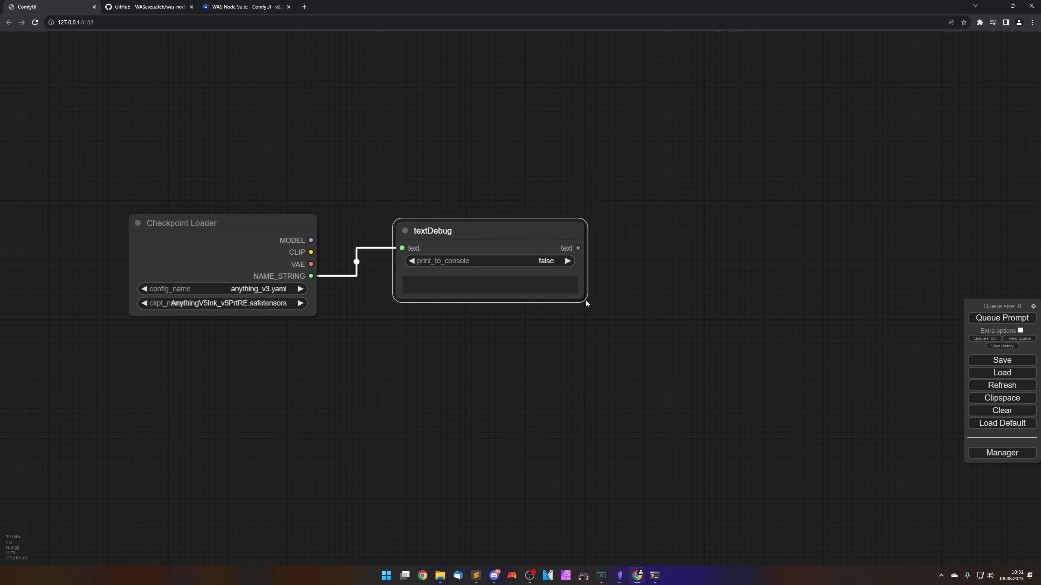
{"action": "left_click_drag", "start_coordinate": [581, 298], "coordinate": [643, 374]}
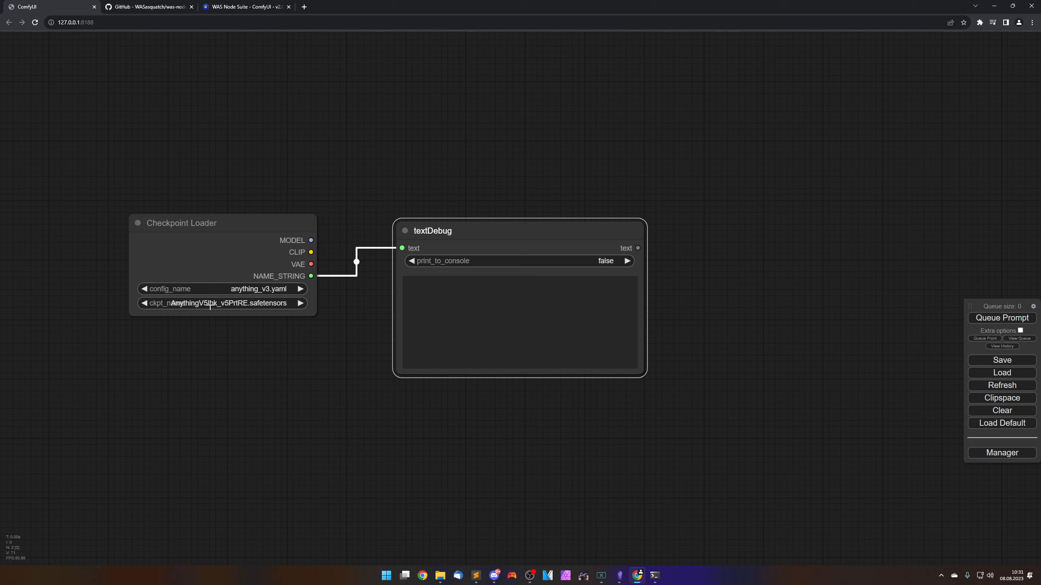
{"action": "left_click_drag", "start_coordinate": [495, 230], "coordinate": [495, 233]}
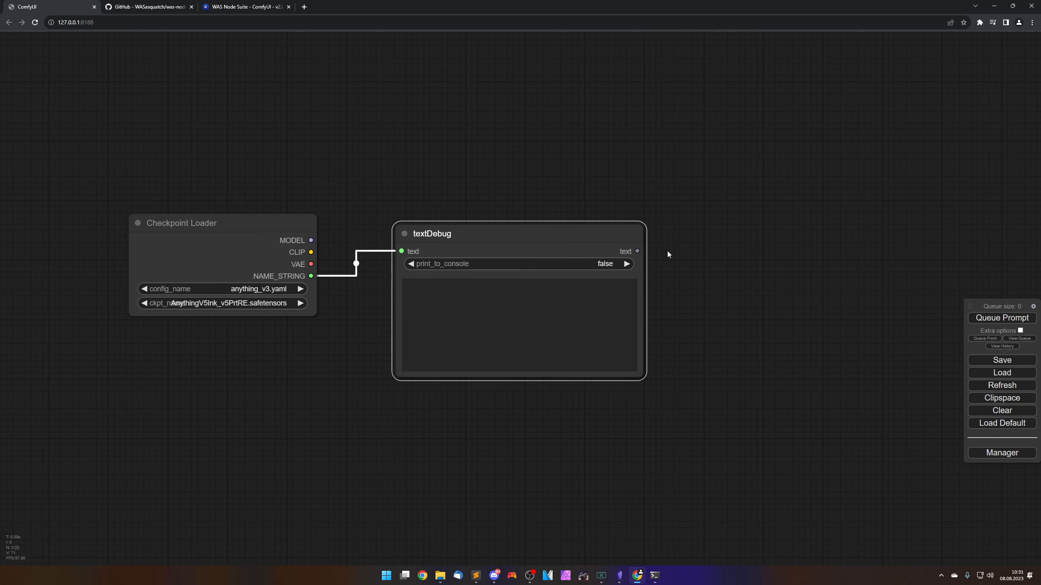
{"action": "left_click", "coordinate": [706, 266]}
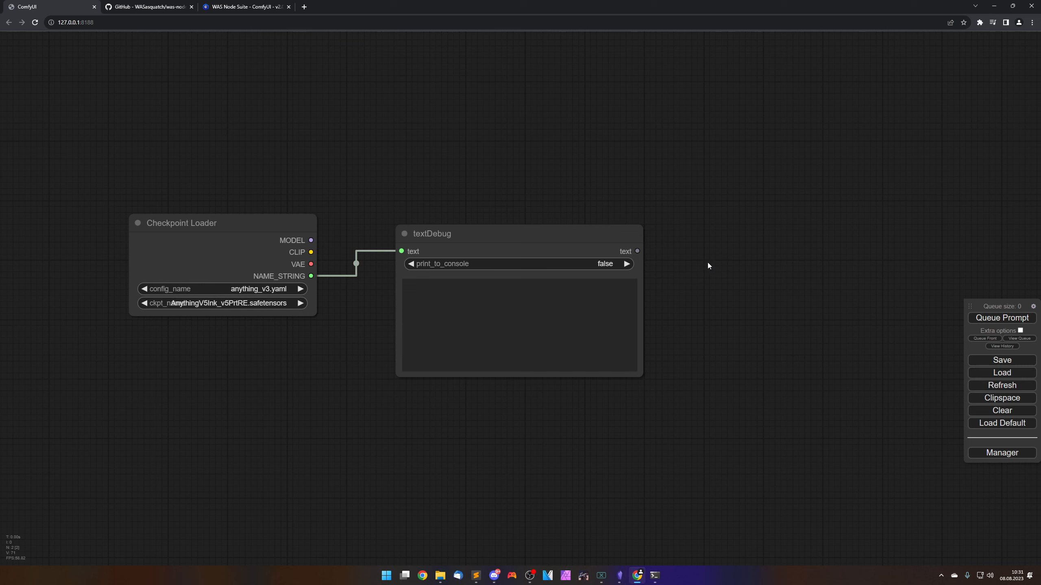
Add a Save Image node from the image category and align it to the right of textDebug.
{"action": "right_click", "coordinate": [719, 255]}
{"action": "left_click", "coordinate": [728, 255]}
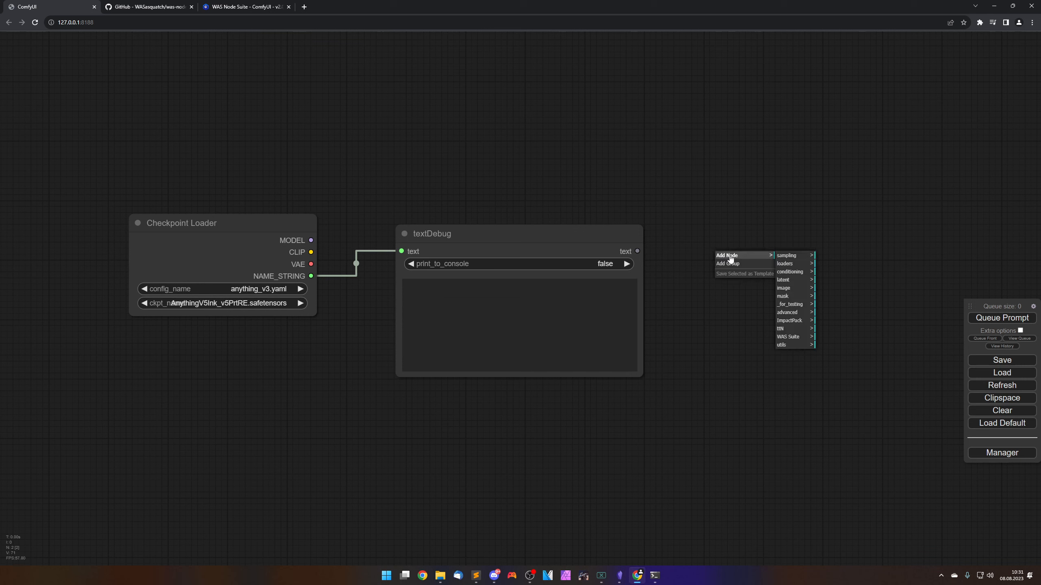
{"action": "left_click", "coordinate": [783, 288]}
{"action": "left_click", "coordinate": [833, 281]}
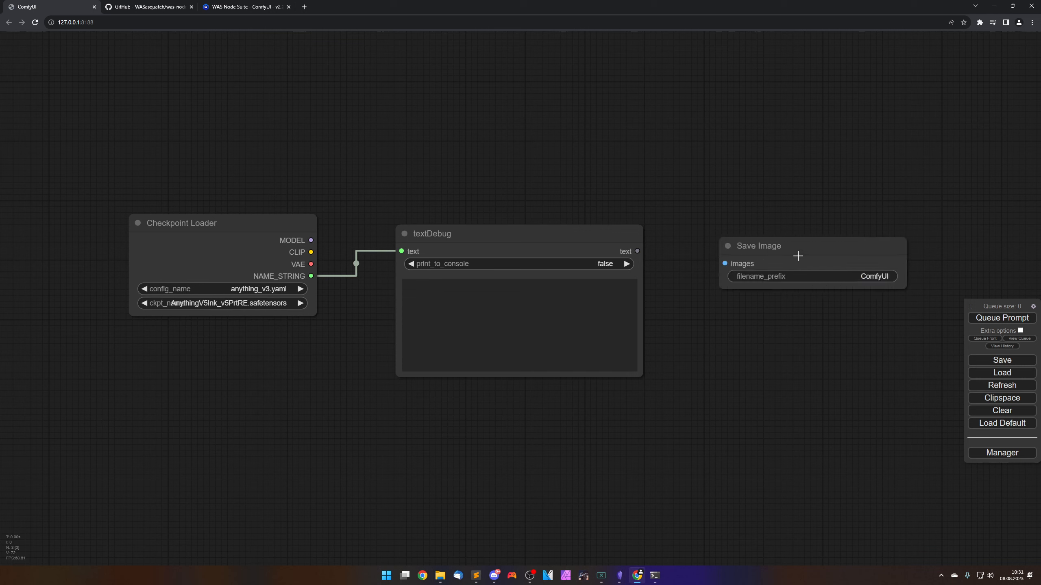
{"action": "left_click", "coordinate": [796, 242]}
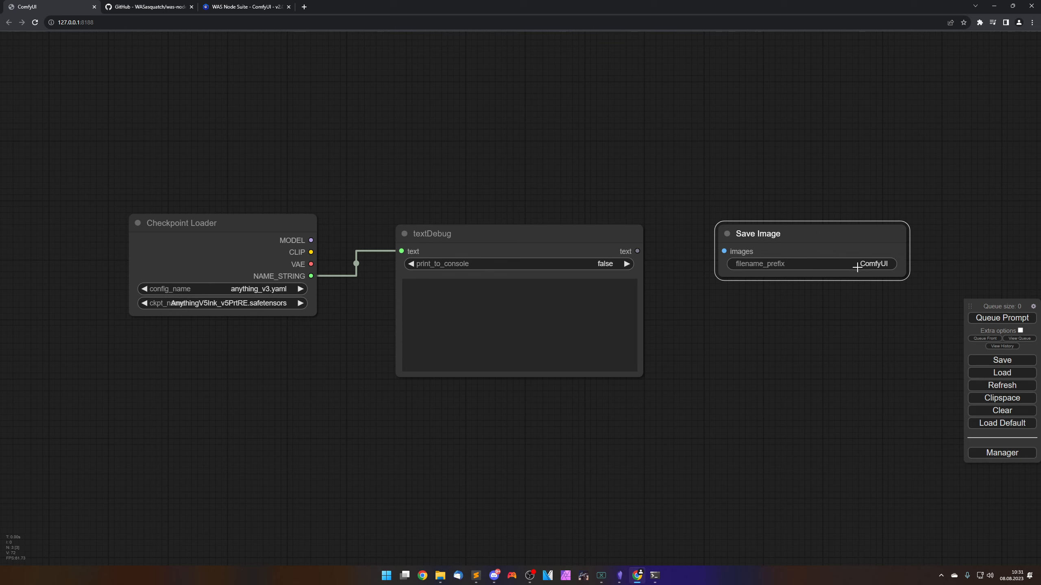
Convert the Save Image node's filename_prefix to an input and connect textDebug's text output to it.
{"action": "right_click", "coordinate": [803, 250]}
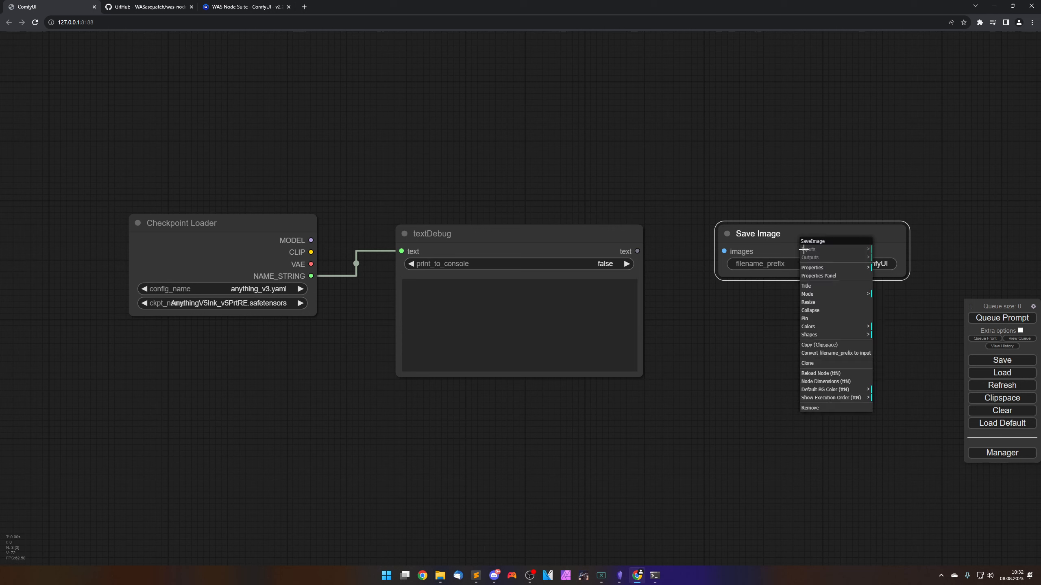
{"action": "left_click", "coordinate": [819, 355]}
{"action": "left_click_drag", "start_coordinate": [637, 251], "coordinate": [724, 263]}
{"action": "left_click_drag", "start_coordinate": [791, 235], "coordinate": [790, 222]}
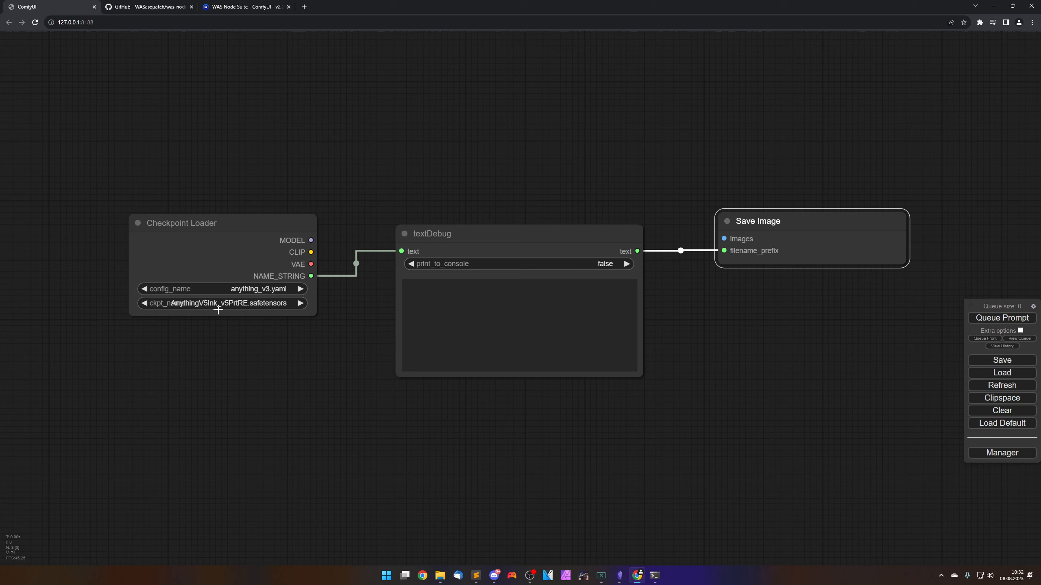
Disconnect the filename_prefix input and remove the Save Image node.
{"action": "left_click_drag", "start_coordinate": [724, 251], "coordinate": [707, 258]}
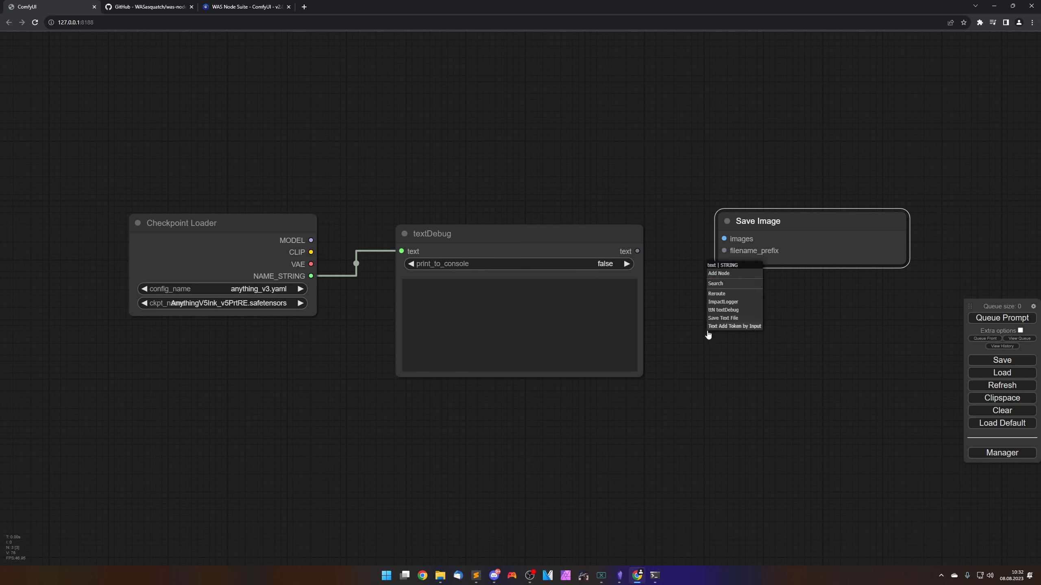
{"action": "left_click", "coordinate": [696, 352]}
{"action": "right_click", "coordinate": [817, 248]}
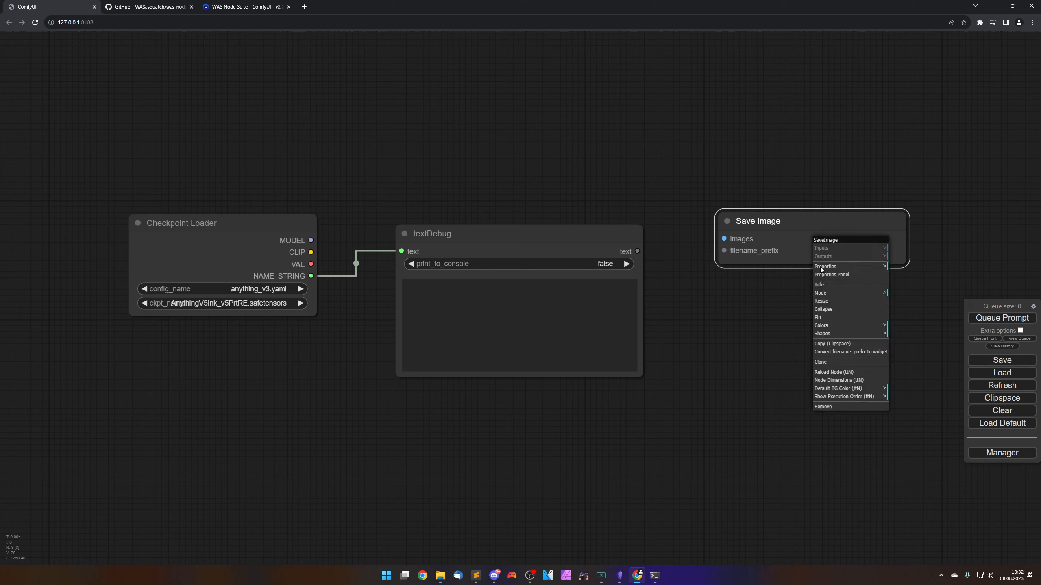
{"action": "left_click", "coordinate": [823, 406]}
Run the workflow and highlight the checkpoint name output in the textDebug node.
{"action": "key", "text": "ctrl+Return"}
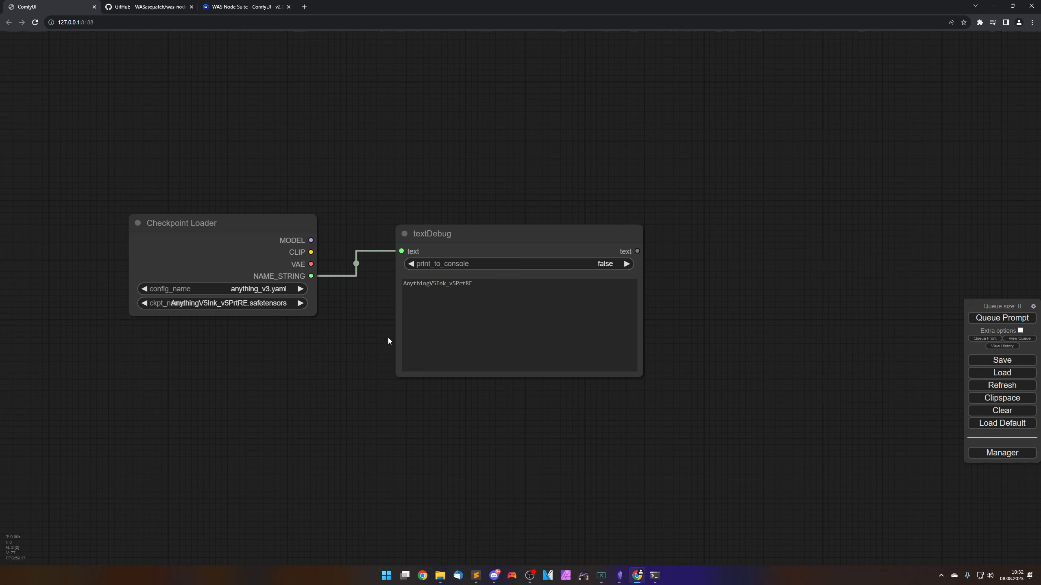
{"action": "left_click_drag", "start_coordinate": [473, 283], "coordinate": [402, 283]}
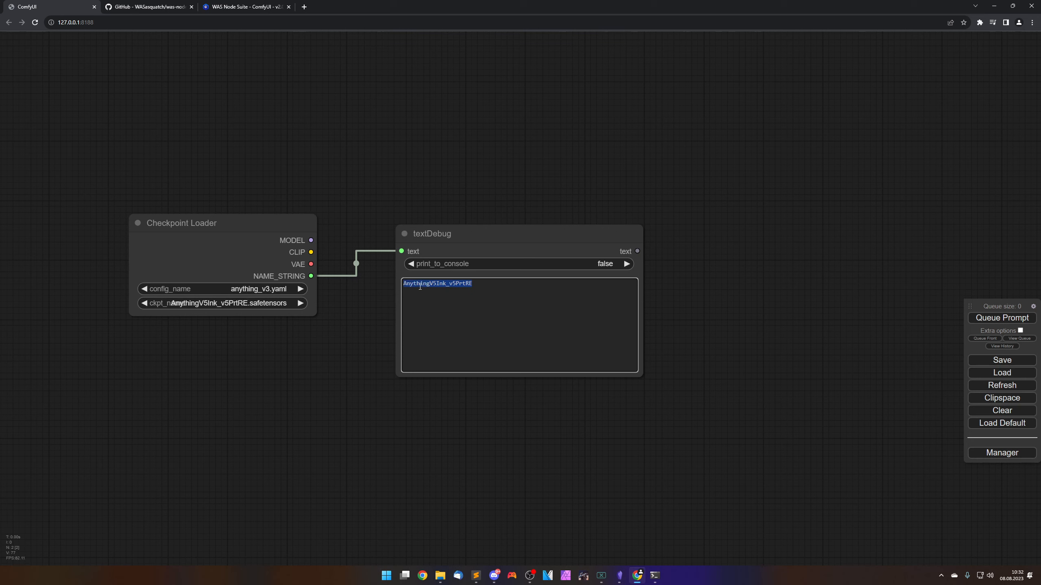
{"action": "left_click", "coordinate": [420, 291]}
Delete the textDebug and Checkpoint Loader nodes to empty the canvas.
{"action": "left_click", "coordinate": [508, 238]}
{"action": "key", "text": "Delete"}
{"action": "left_click", "coordinate": [285, 226]}
{"action": "key", "text": "Delete"}
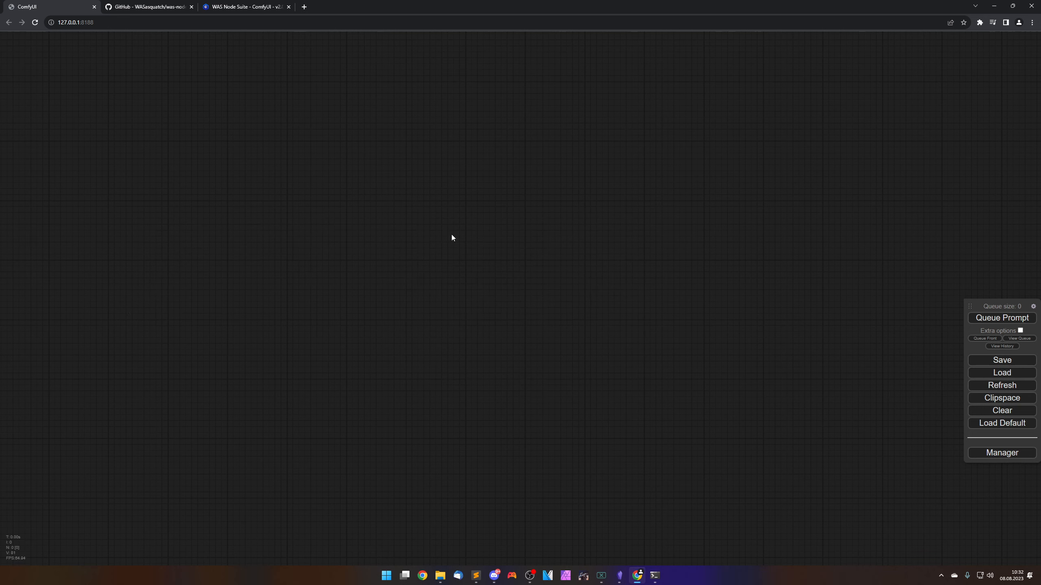
Add the Lora Loader node from the WAS Suite's loaders to the canvas.
{"action": "right_click", "coordinate": [496, 231]}
{"action": "left_click", "coordinate": [495, 228]}
{"action": "left_click", "coordinate": [561, 308]}
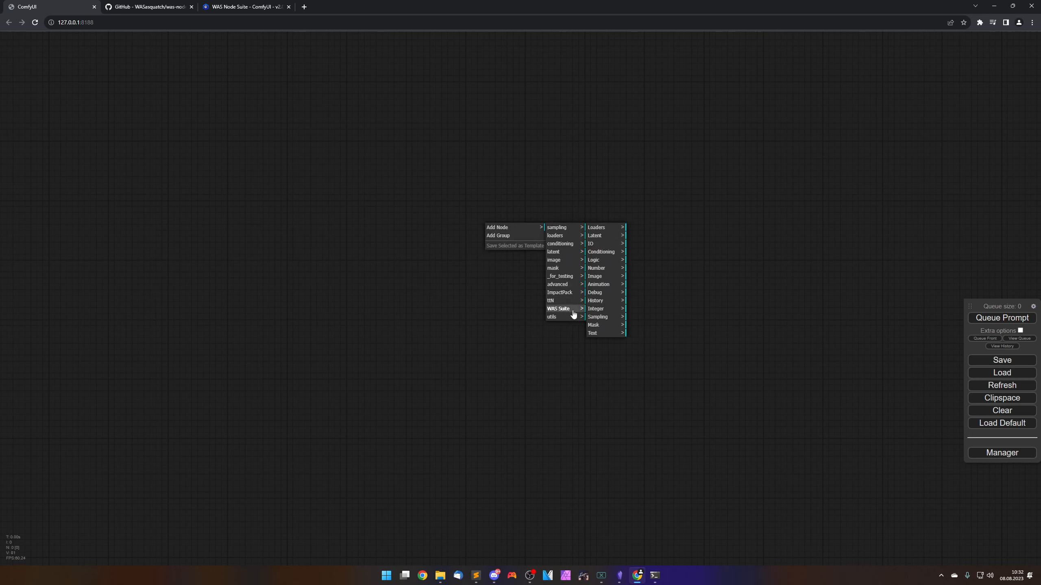
{"action": "left_click", "coordinate": [596, 227]}
{"action": "left_click", "coordinate": [640, 228]}
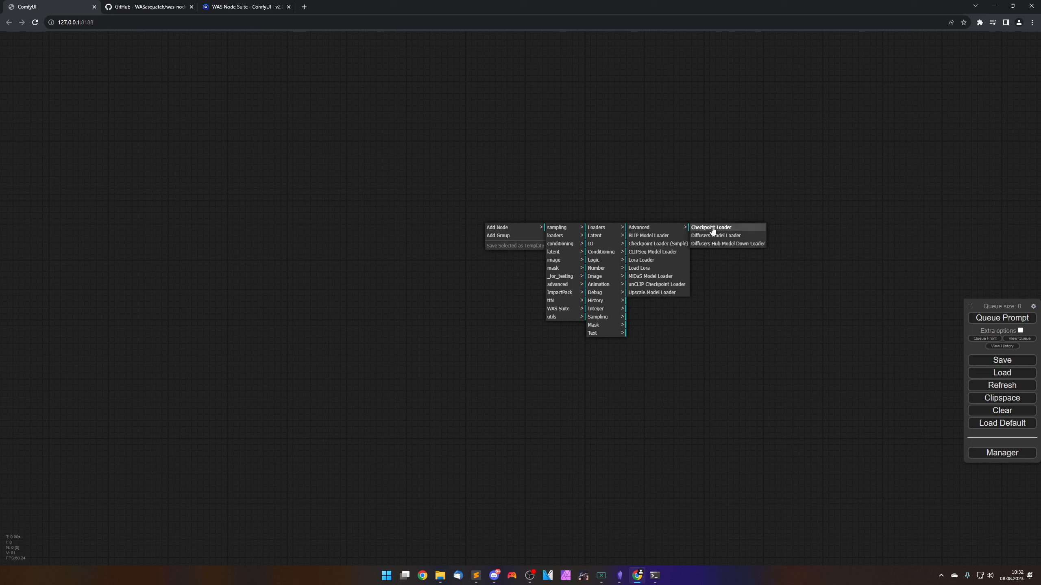
{"action": "left_click", "coordinate": [655, 261]}
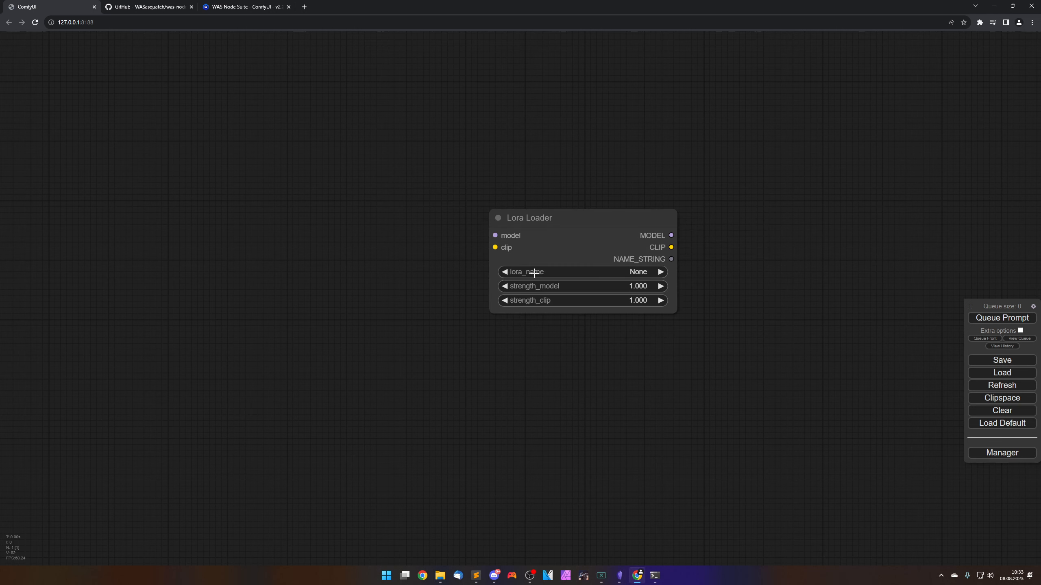
Add the WAS Suite's Load Lora node and place it directly below the Lora Loader node.
{"action": "right_click", "coordinate": [432, 285]}
{"action": "left_click", "coordinate": [434, 286]}
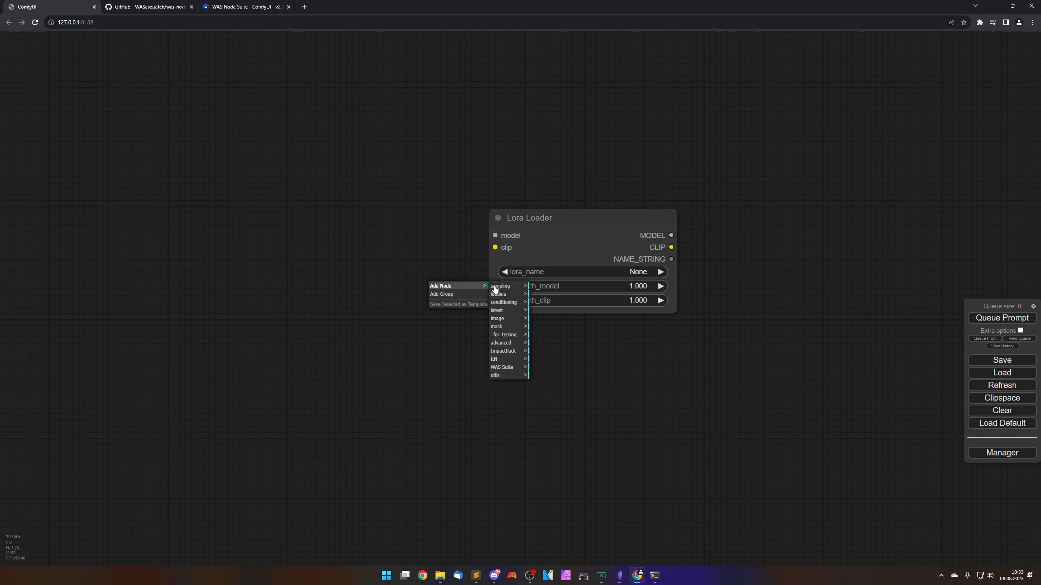
{"action": "left_click", "coordinate": [501, 368]}
{"action": "left_click", "coordinate": [539, 286]}
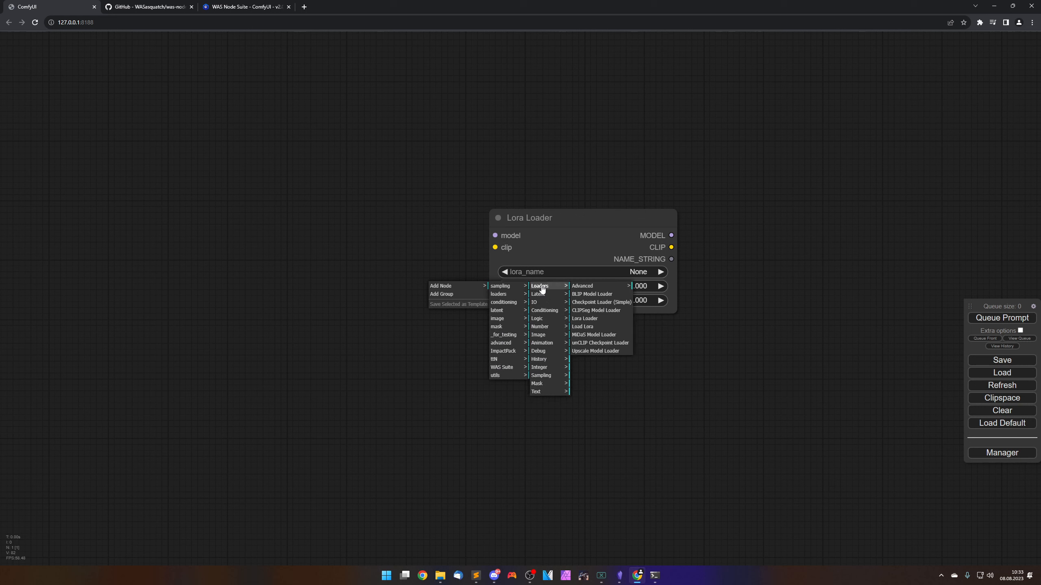
{"action": "left_click", "coordinate": [592, 331]}
{"action": "left_click_drag", "start_coordinate": [576, 282], "coordinate": [630, 339]}
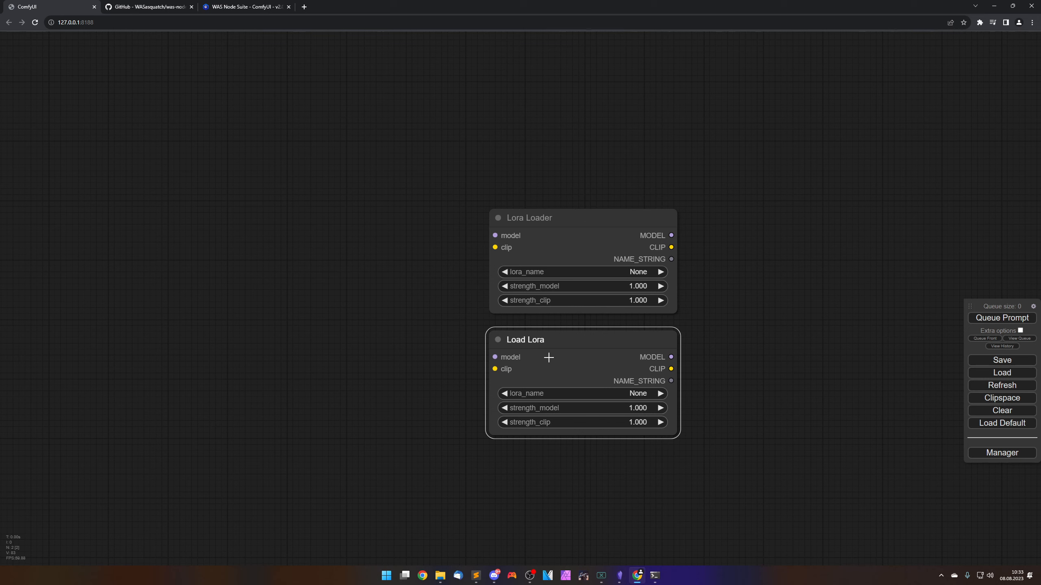
Delete both the Lora Loader and the Load Lora nodes.
{"action": "left_click", "coordinate": [584, 245]}
{"action": "key", "text": "Delete"}
{"action": "left_click", "coordinate": [574, 348]}
{"action": "key", "text": "Delete"}
Add the Upscale Model Loader node from the WAS Suite's loaders and shift it slightly left.
{"action": "right_click", "coordinate": [438, 222]}
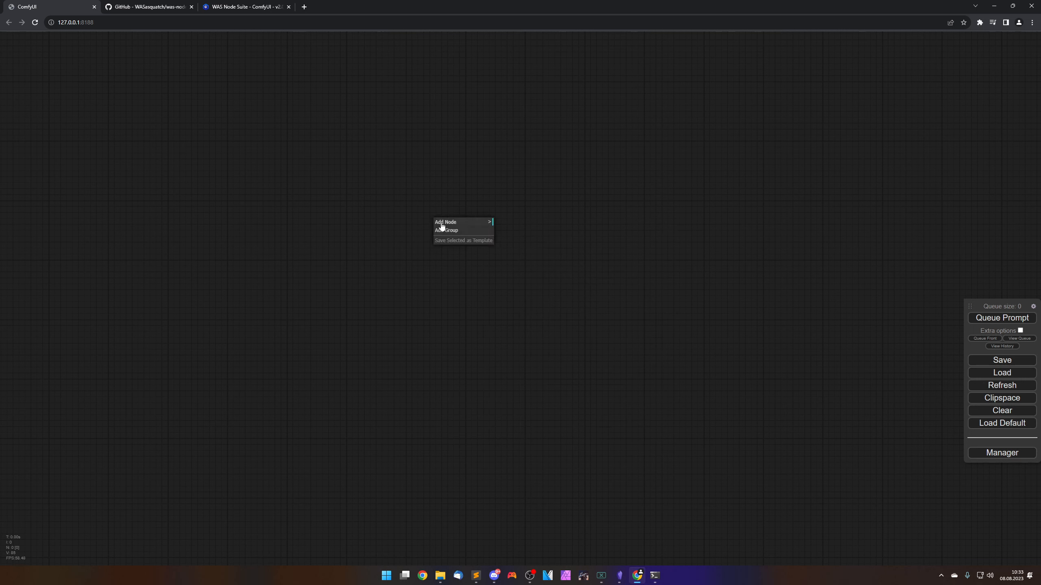
{"action": "left_click", "coordinate": [447, 223]}
{"action": "left_click", "coordinate": [508, 306]}
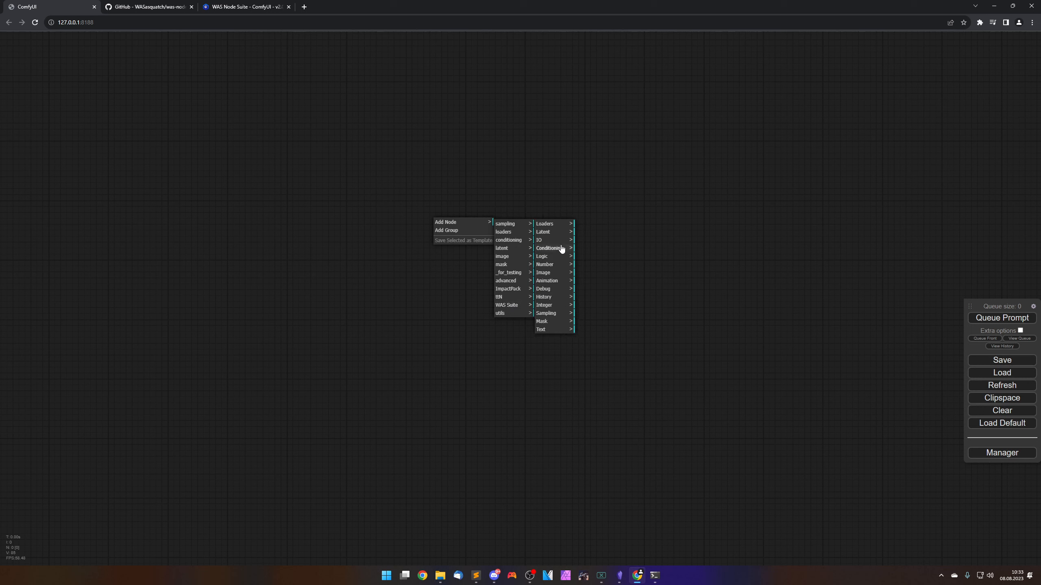
{"action": "left_click", "coordinate": [551, 225]}
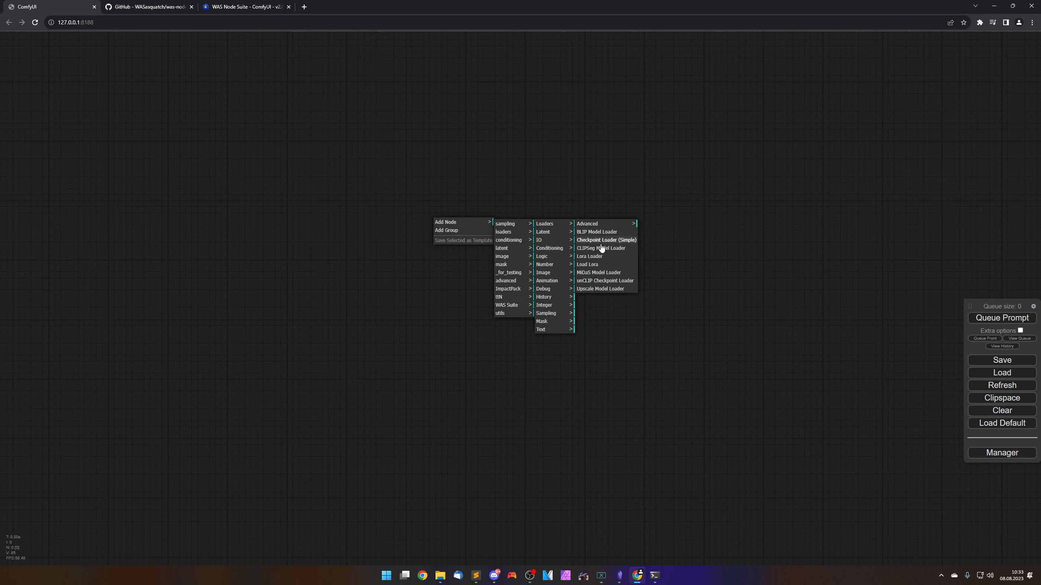
{"action": "left_click", "coordinate": [599, 288]}
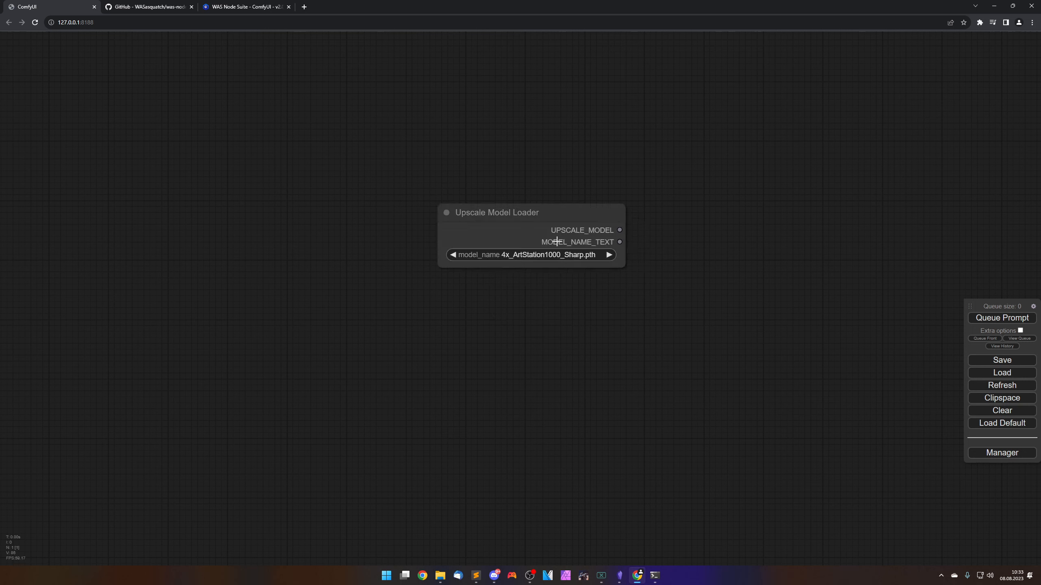
{"action": "left_click_drag", "start_coordinate": [537, 211], "coordinate": [445, 218]}
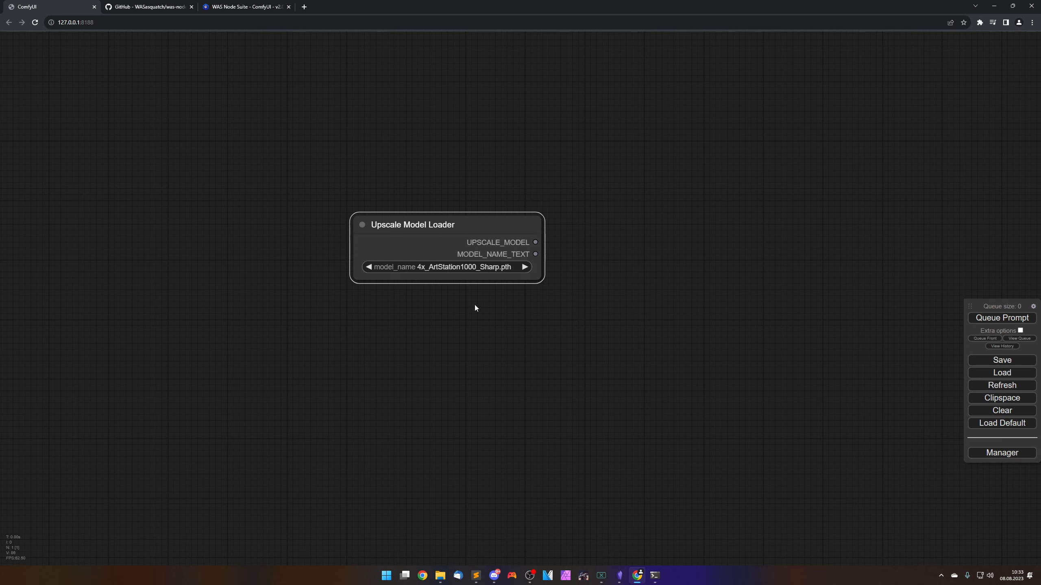
Pull a link from the MODEL_NAME_TEXT output into empty space and remove the Upscale Model Loader node.
{"action": "left_click_drag", "start_coordinate": [535, 255], "coordinate": [598, 254]}
{"action": "right_click", "coordinate": [463, 225]}
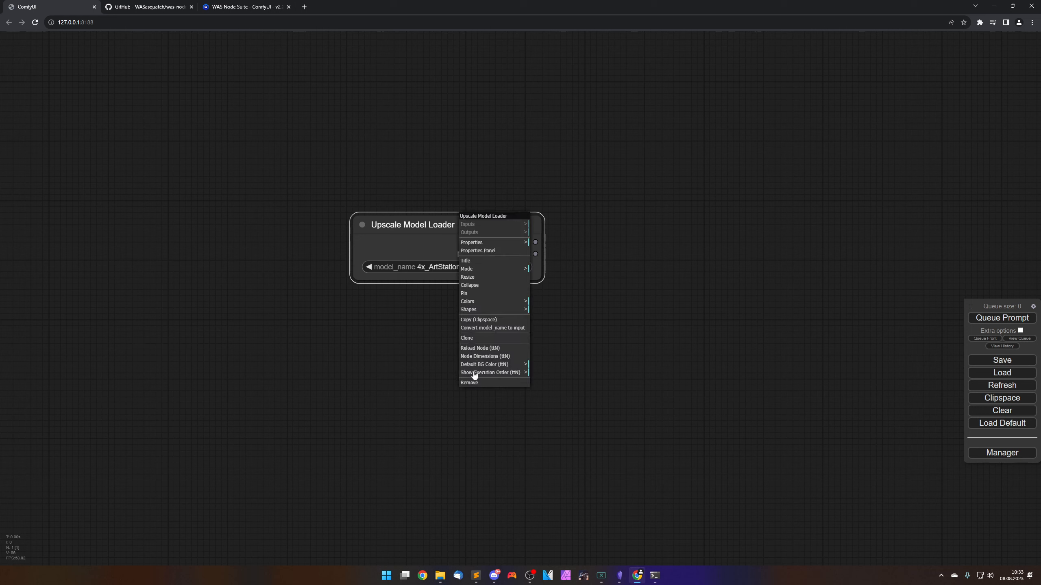
{"action": "left_click", "coordinate": [470, 383]}
Add the WAS Suite's Latent Noise Injection node from the latent generate category and remove it again.
{"action": "right_click", "coordinate": [456, 235]}
{"action": "left_click", "coordinate": [465, 233]}
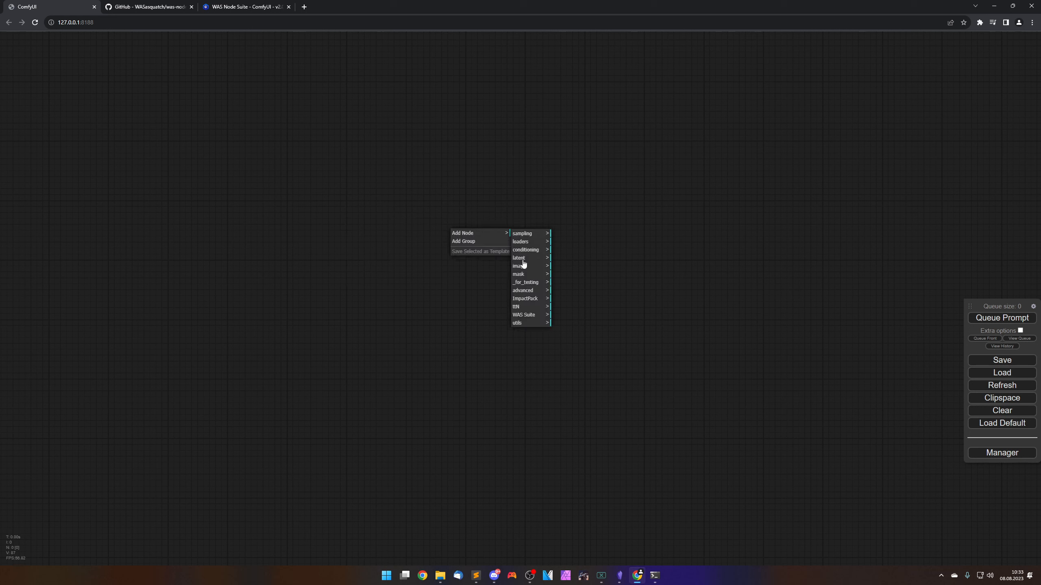
{"action": "left_click", "coordinate": [520, 319]}
{"action": "left_click", "coordinate": [567, 242]}
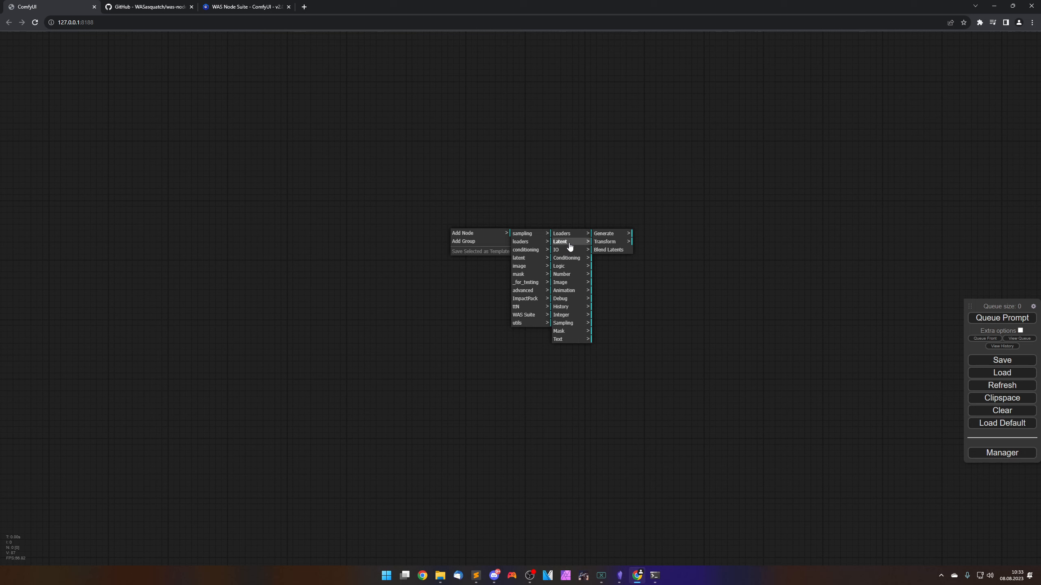
{"action": "left_click", "coordinate": [612, 237]}
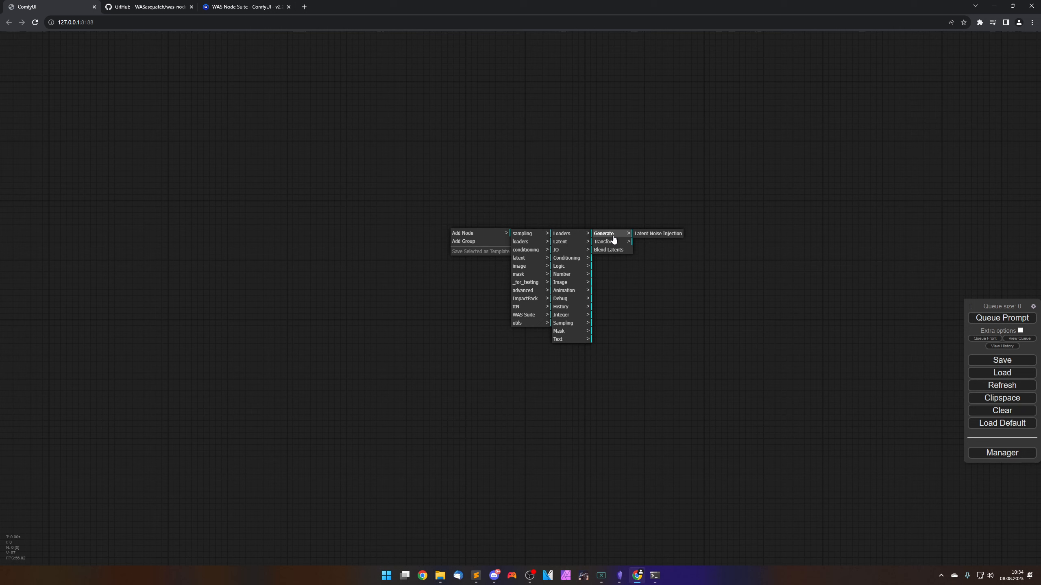
{"action": "left_click", "coordinate": [656, 234]}
{"action": "left_click_drag", "start_coordinate": [502, 237], "coordinate": [455, 243]}
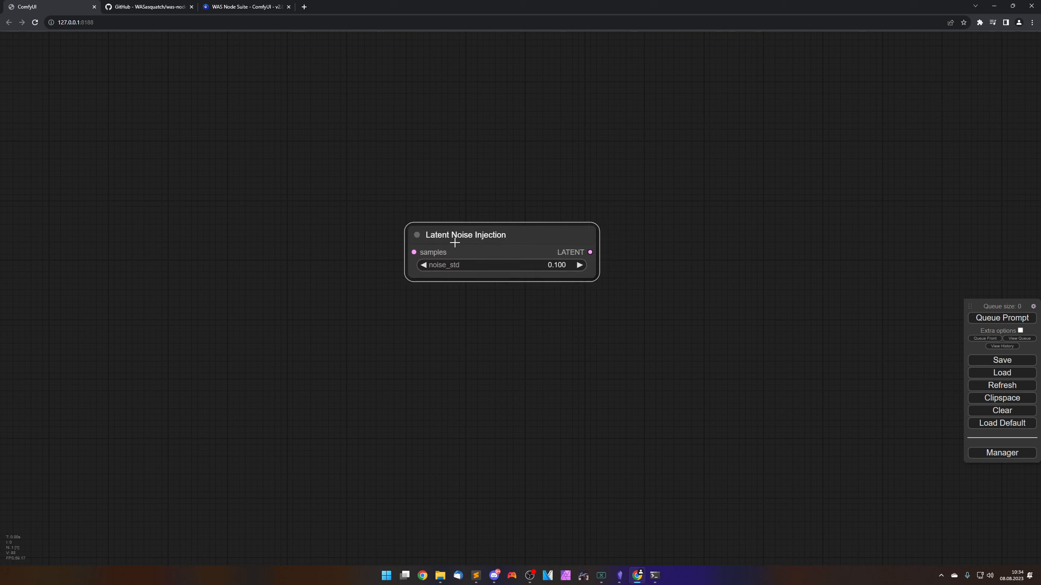
{"action": "right_click", "coordinate": [491, 235]}
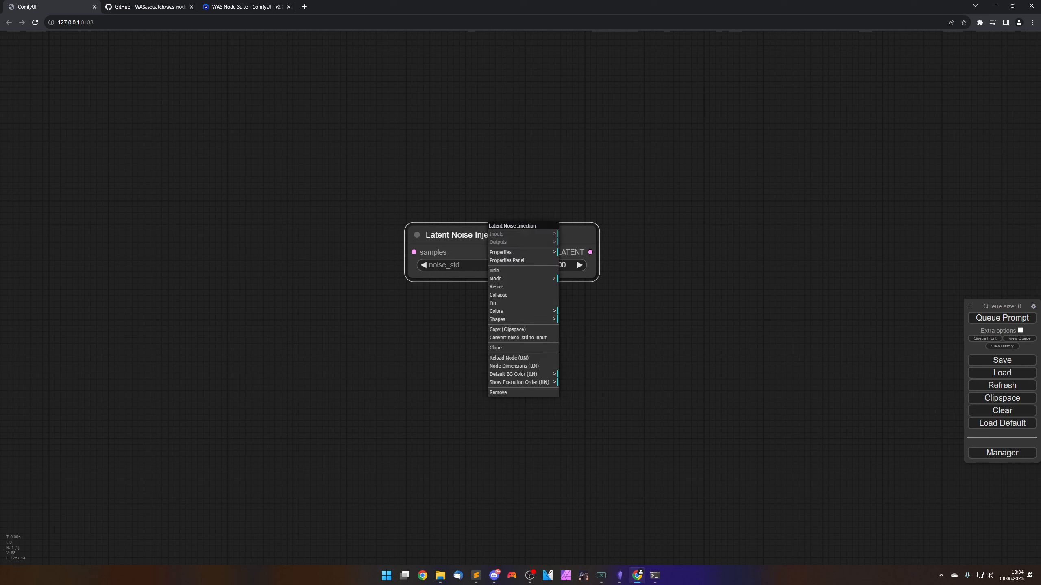
{"action": "left_click", "coordinate": [514, 393]}
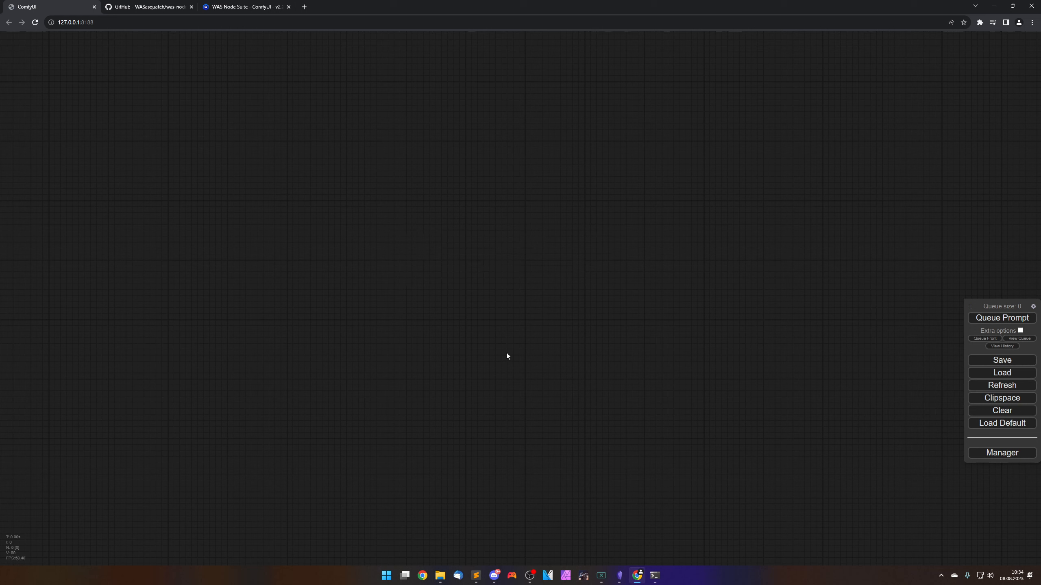
Add the WAS Suite's Latent Upscale by Factor (WAS) node from the latent transform category and remove it again.
{"action": "right_click", "coordinate": [482, 271]}
{"action": "left_click", "coordinate": [493, 267]}
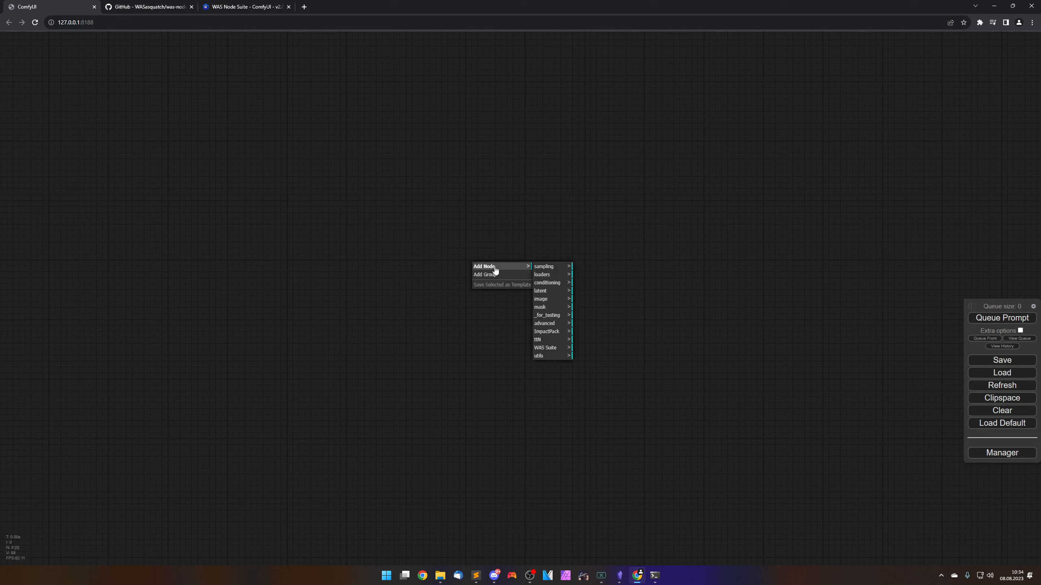
{"action": "left_click", "coordinate": [552, 349]}
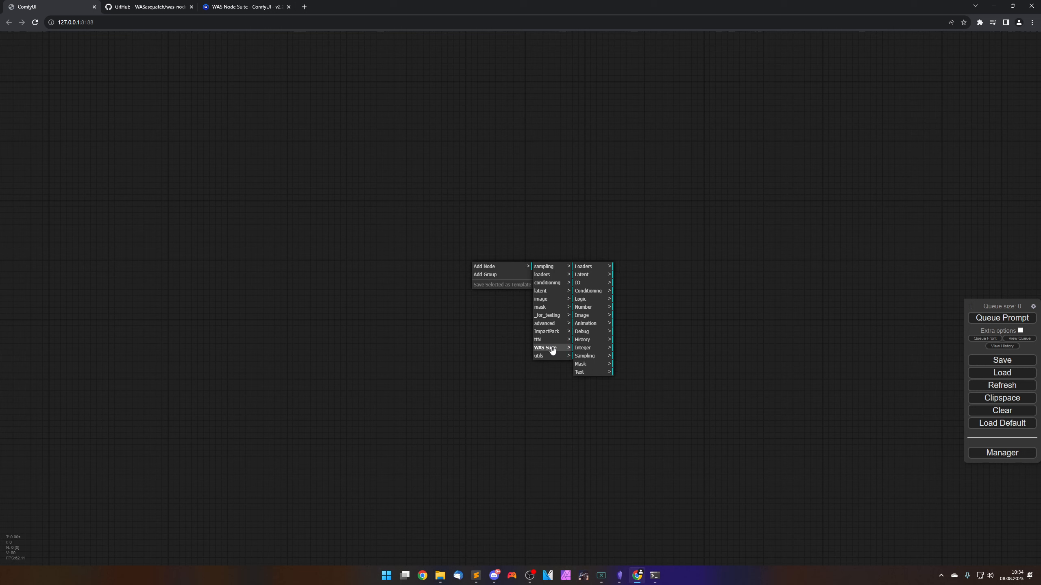
{"action": "left_click", "coordinate": [592, 276]}
{"action": "left_click", "coordinate": [622, 277]}
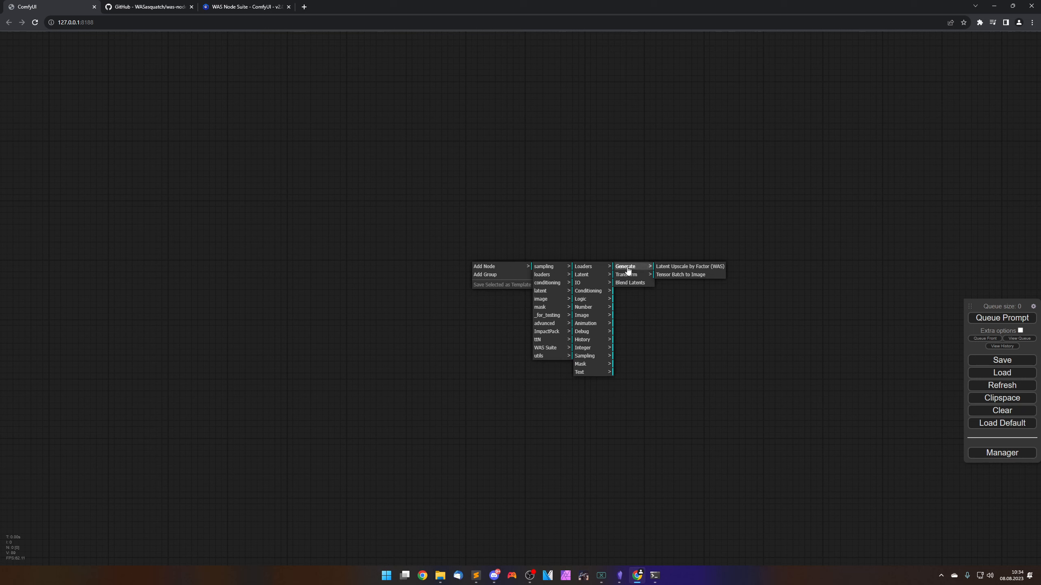
{"action": "left_click", "coordinate": [625, 267]}
{"action": "left_click", "coordinate": [631, 278]}
{"action": "left_click", "coordinate": [682, 267]}
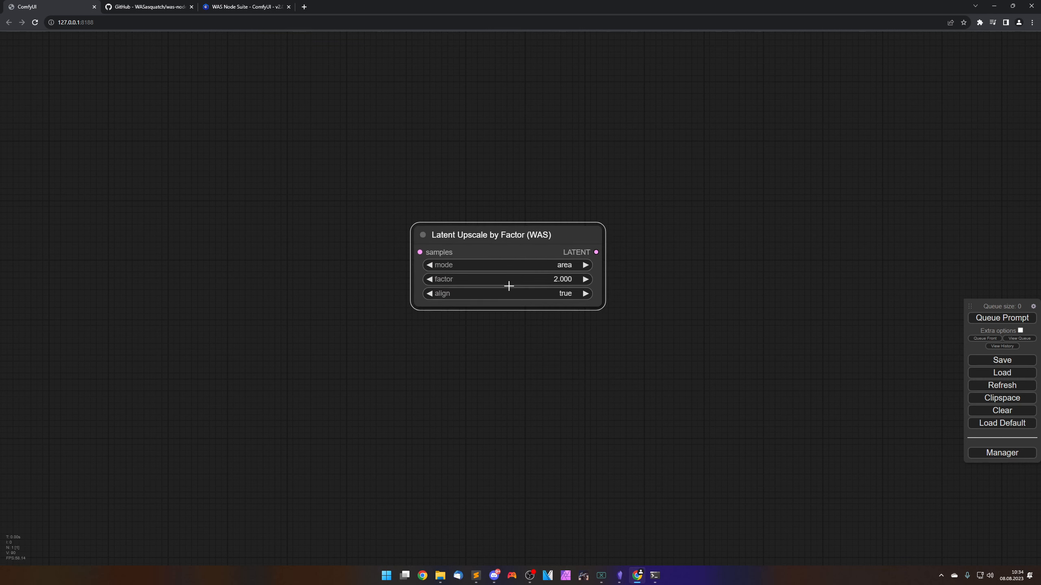
{"action": "right_click", "coordinate": [503, 229]}
{"action": "left_click", "coordinate": [520, 406]}
Add the WAS Suite's Blend Latents node from the latent category and remove it again.
{"action": "right_click", "coordinate": [480, 238]}
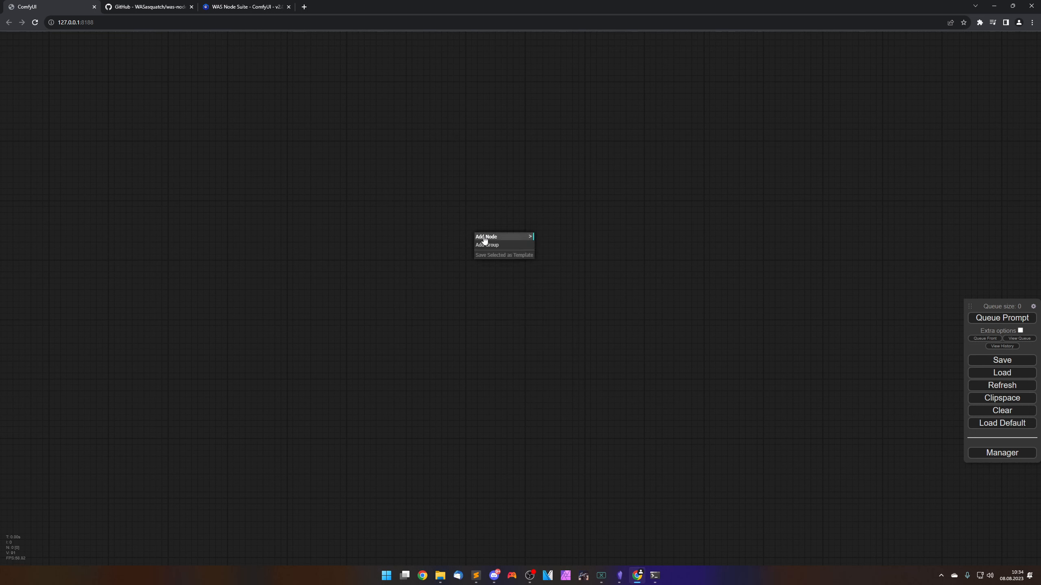
{"action": "left_click", "coordinate": [489, 237]}
{"action": "left_click", "coordinate": [564, 322]}
{"action": "left_click", "coordinate": [588, 245]}
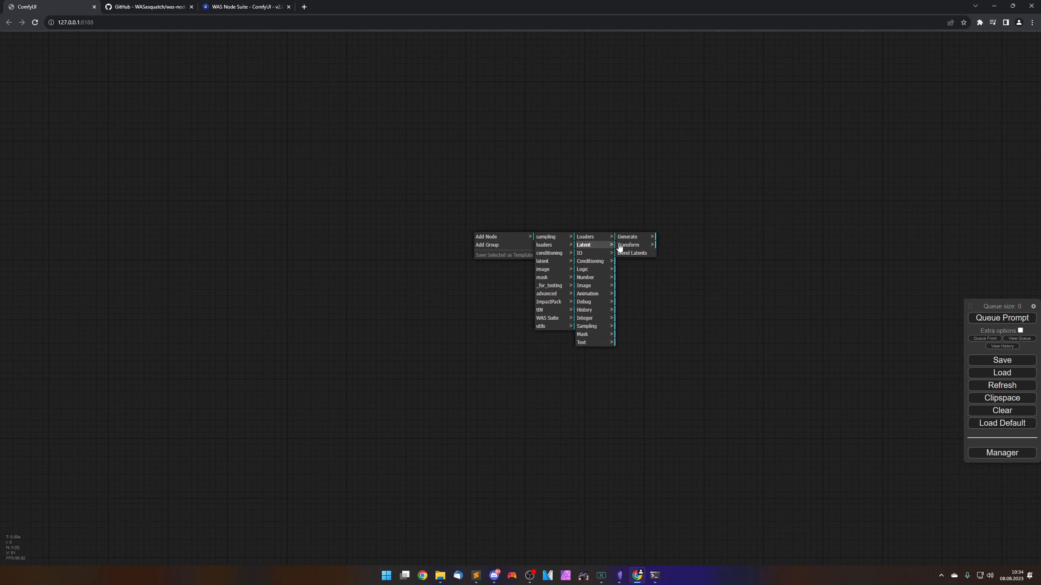
{"action": "left_click", "coordinate": [639, 247]}
{"action": "left_click", "coordinate": [638, 238]}
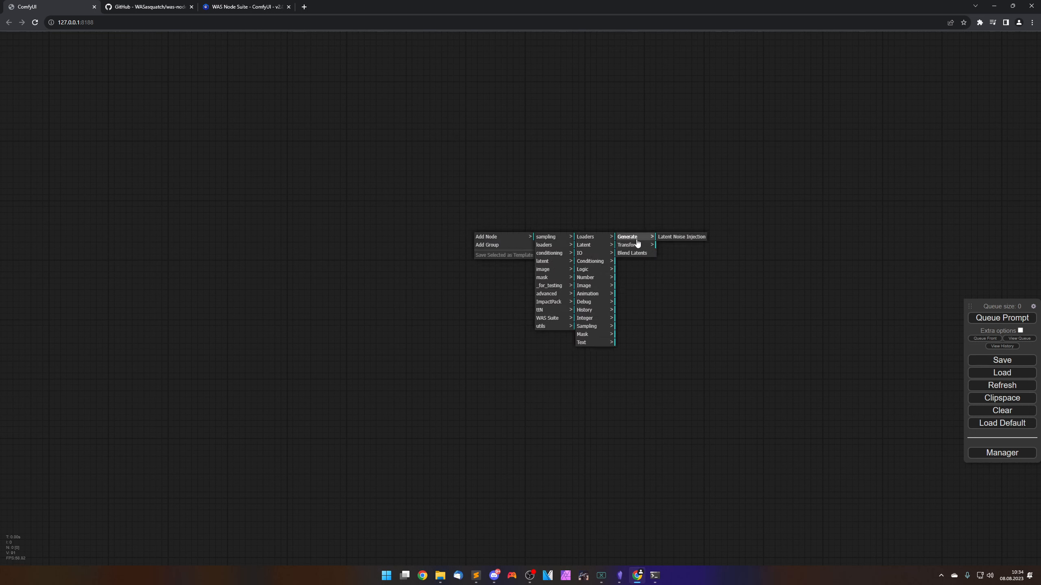
{"action": "left_click", "coordinate": [633, 245]}
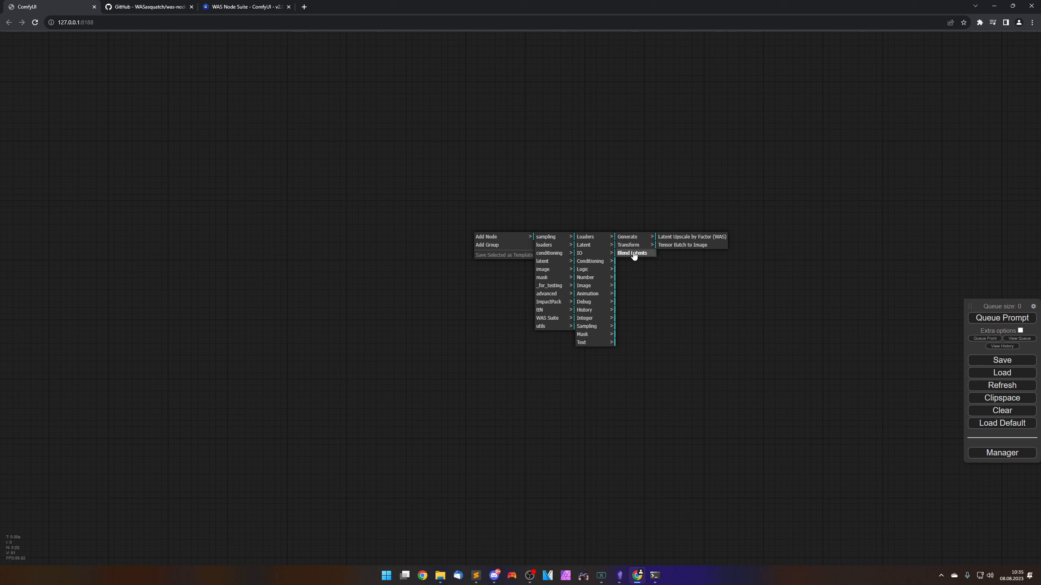
{"action": "left_click", "coordinate": [634, 254]}
{"action": "left_click_drag", "start_coordinate": [573, 233], "coordinate": [534, 245]}
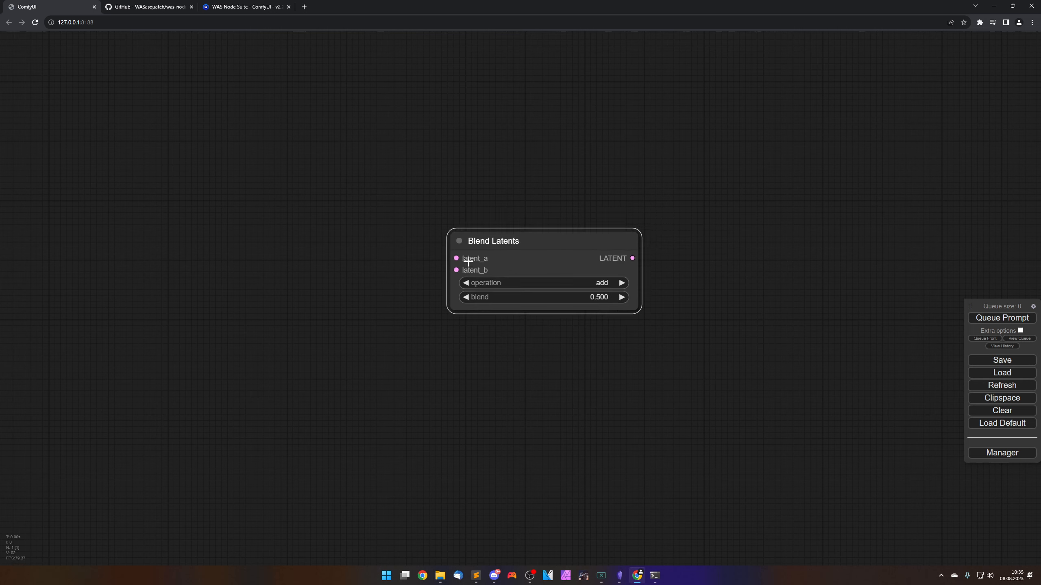
{"action": "right_click", "coordinate": [541, 236]}
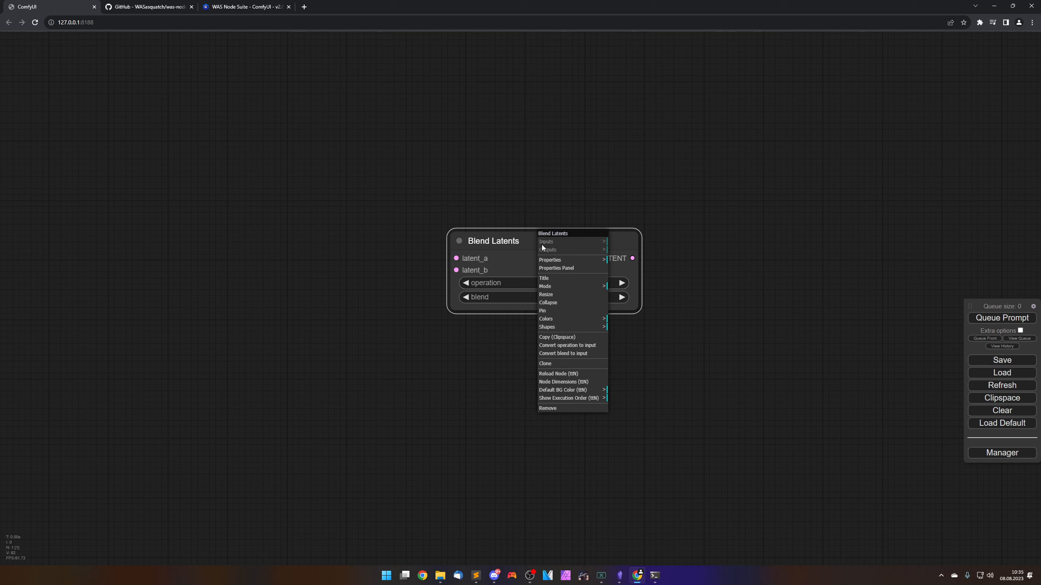
{"action": "left_click", "coordinate": [560, 409]}
Add the WAS Suite's Load Text File node from the IO category and shift it to the left.
{"action": "right_click", "coordinate": [493, 267]}
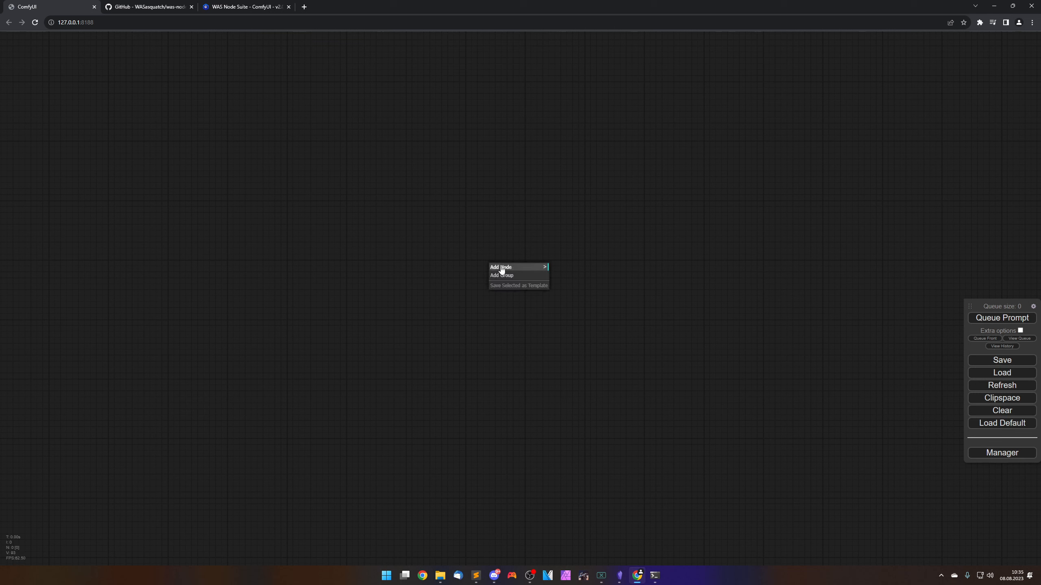
{"action": "left_click", "coordinate": [526, 269]}
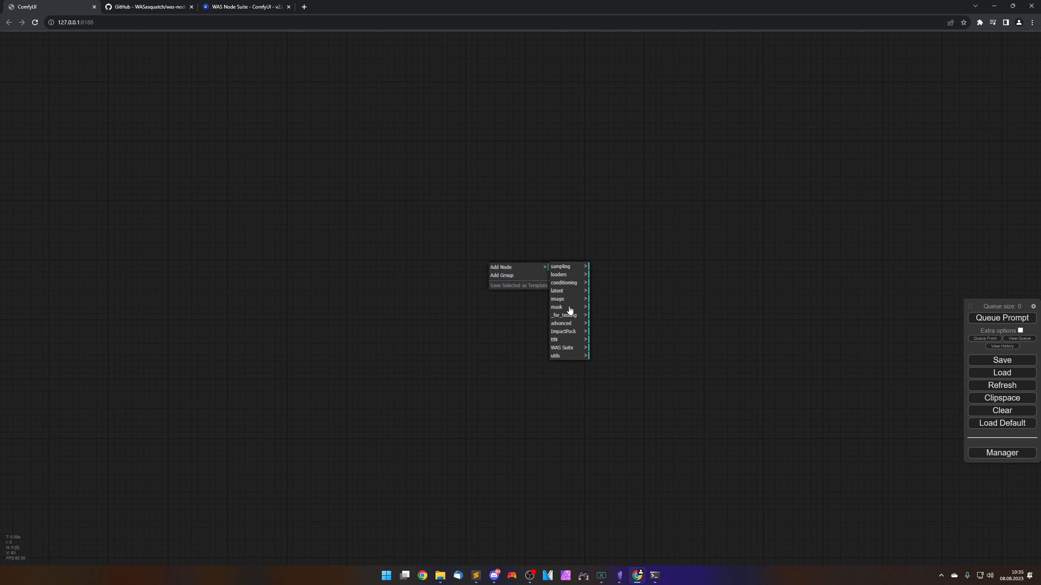
{"action": "left_click", "coordinate": [562, 347]}
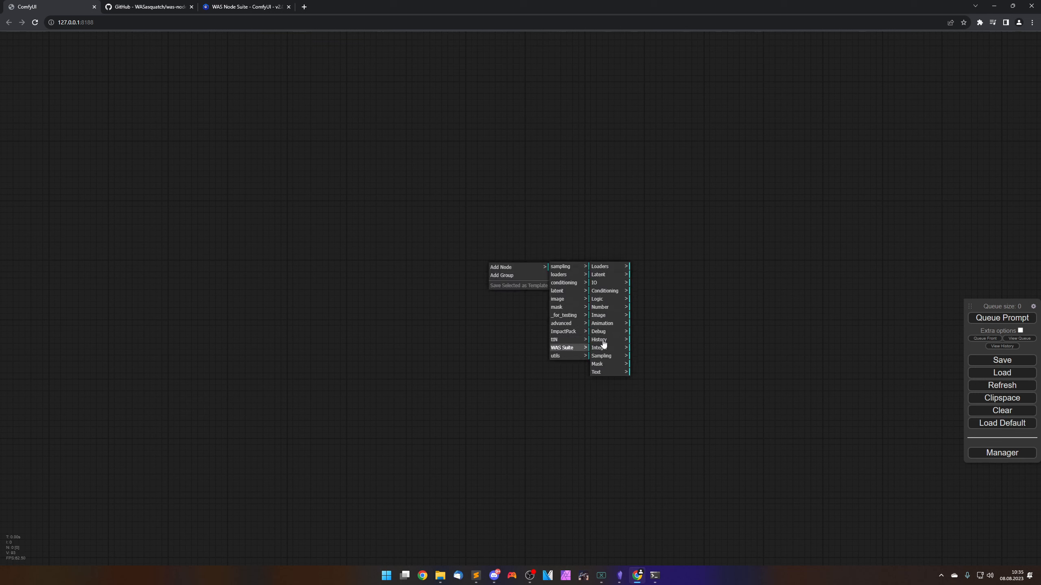
{"action": "left_click", "coordinate": [607, 284]}
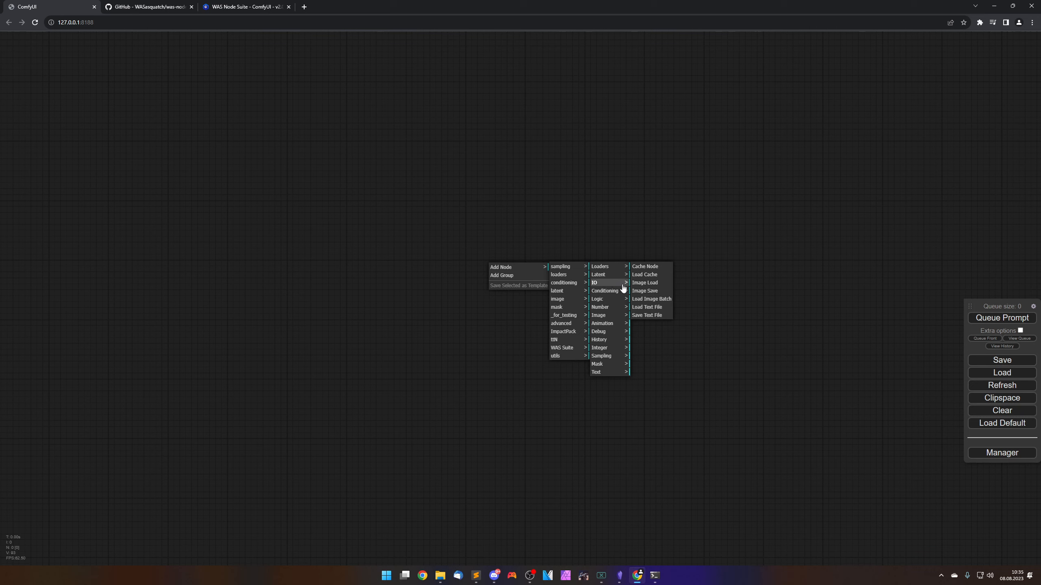
{"action": "left_click", "coordinate": [655, 312]}
{"action": "left_click_drag", "start_coordinate": [395, 233], "coordinate": [317, 220]}
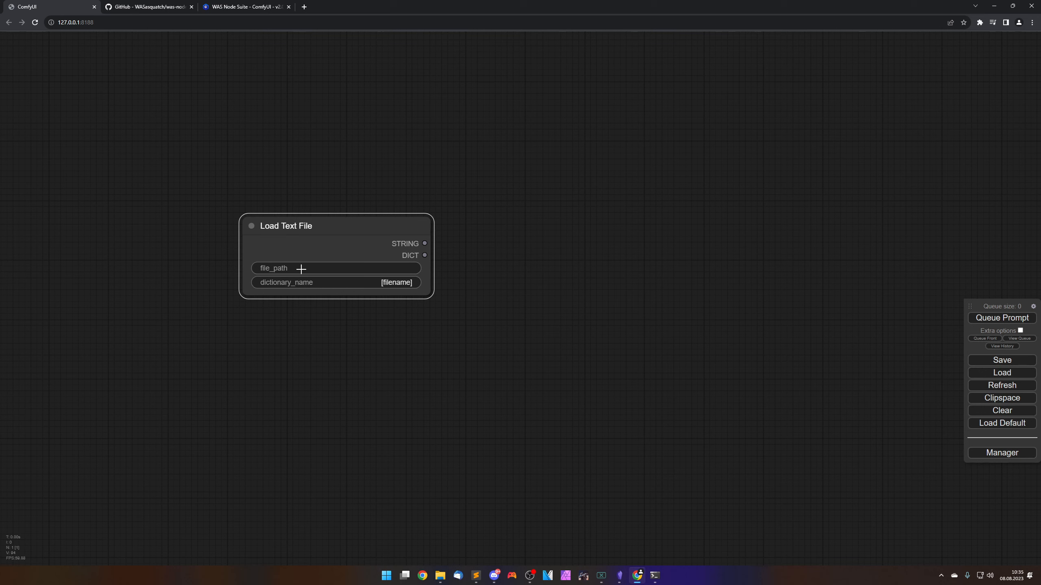
{"action": "left_click_drag", "start_coordinate": [350, 226], "coordinate": [349, 223]}
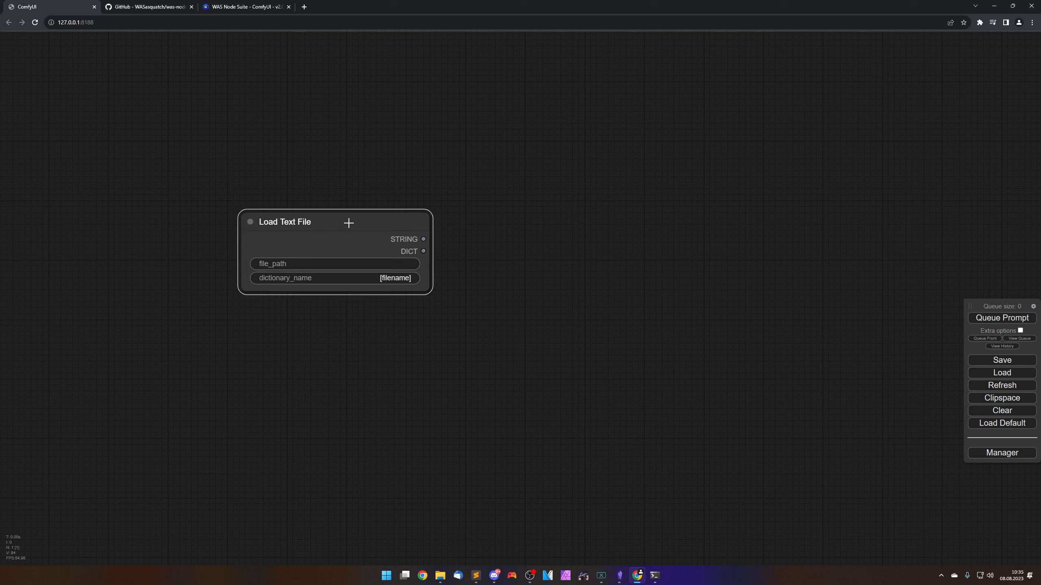
Pull a link from the STRING output into empty space and remove the Load Text File node.
{"action": "left_click_drag", "start_coordinate": [423, 239], "coordinate": [532, 235]}
{"action": "right_click", "coordinate": [397, 216]}
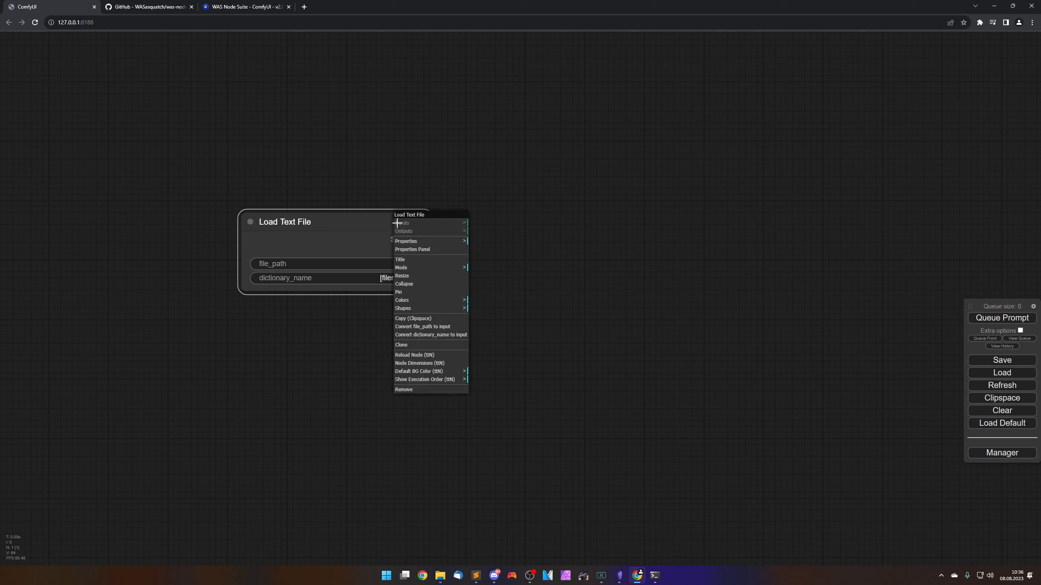
{"action": "left_click", "coordinate": [413, 389]}
Add the WAS Suite's Image Save node from the IO category and remove it again.
{"action": "right_click", "coordinate": [461, 296]}
{"action": "left_click", "coordinate": [472, 296]}
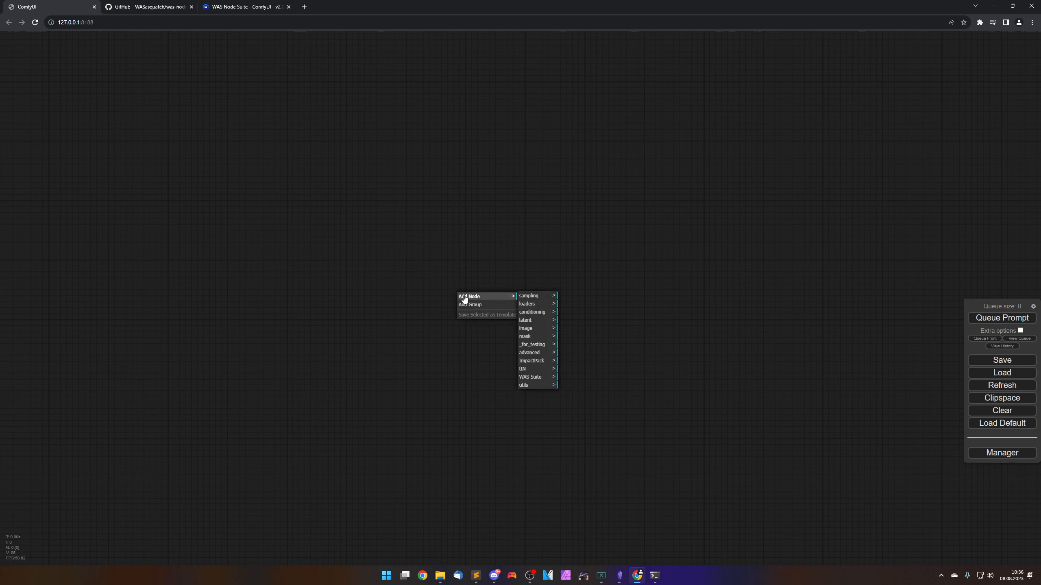
{"action": "left_click", "coordinate": [538, 379]}
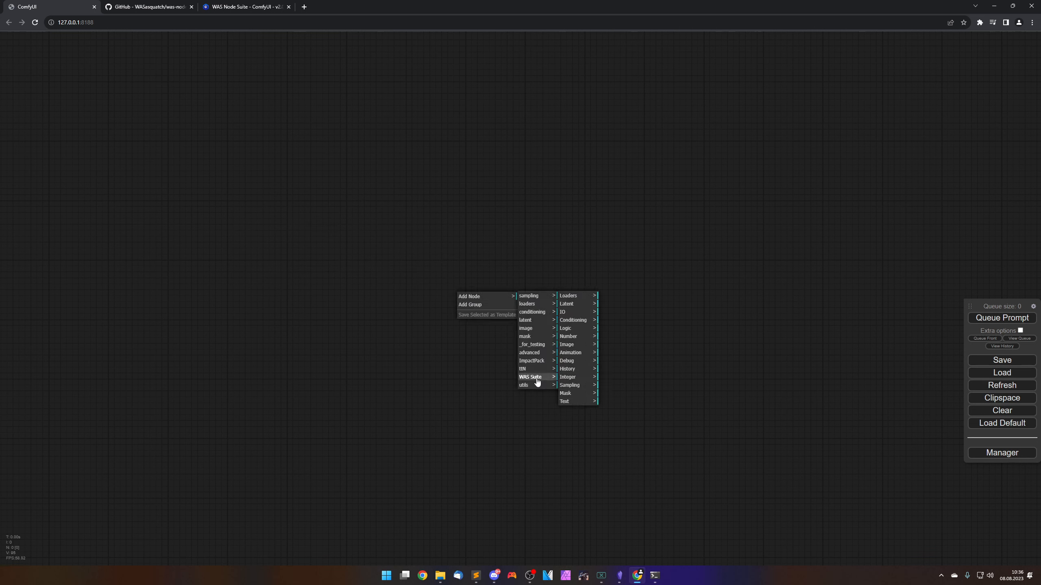
{"action": "left_click", "coordinate": [570, 313]}
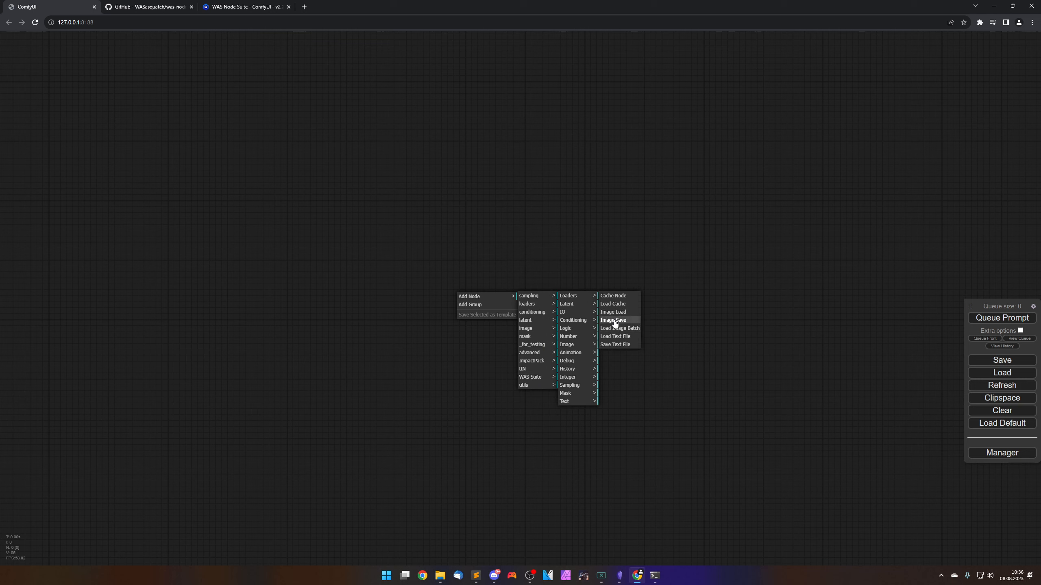
{"action": "left_click", "coordinate": [602, 321]}
{"action": "left_click_drag", "start_coordinate": [558, 285], "coordinate": [555, 188]}
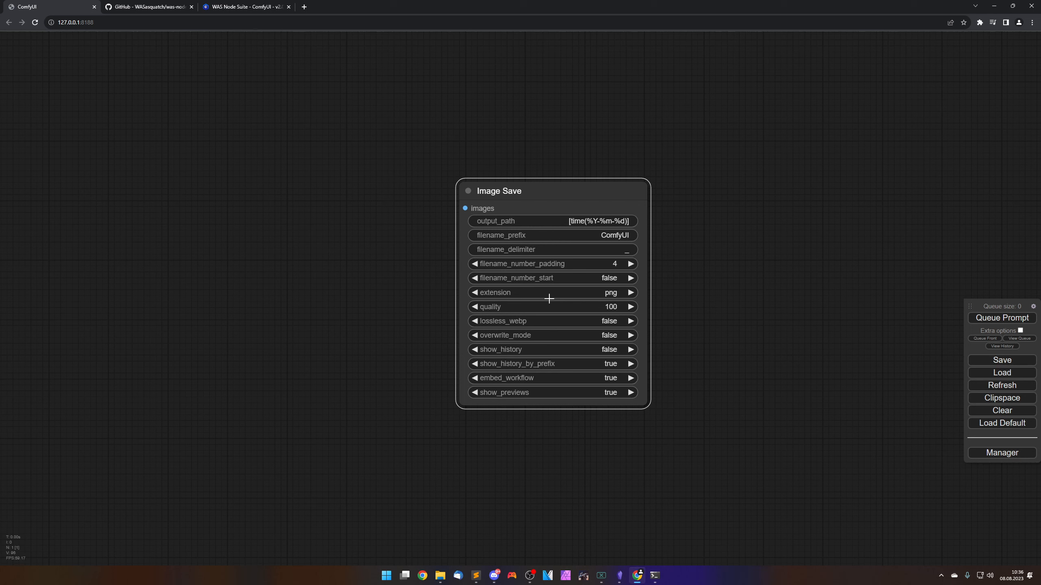
{"action": "left_click_drag", "start_coordinate": [548, 193], "coordinate": [566, 196]}
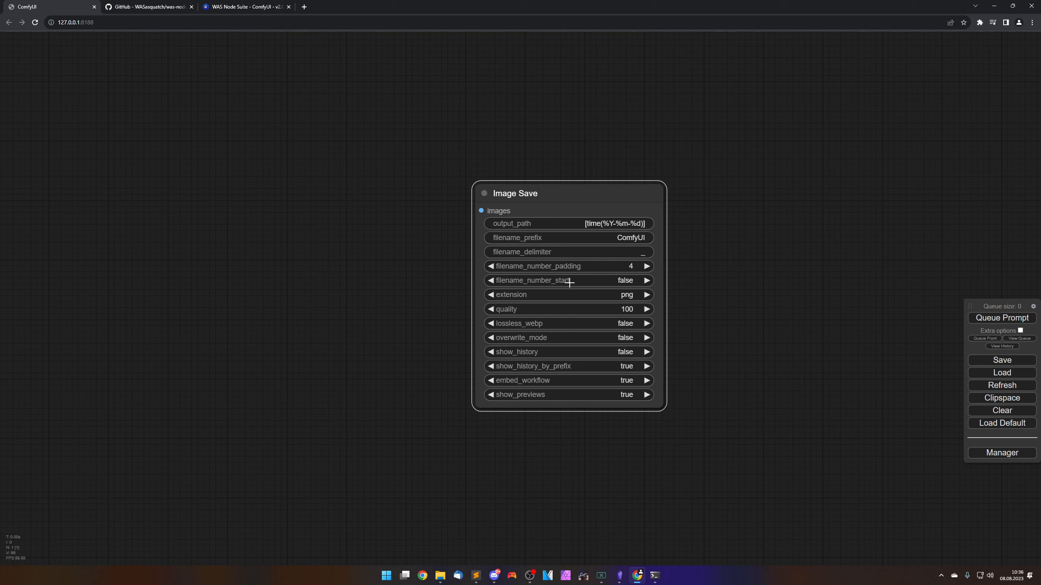
{"action": "right_click", "coordinate": [556, 195]}
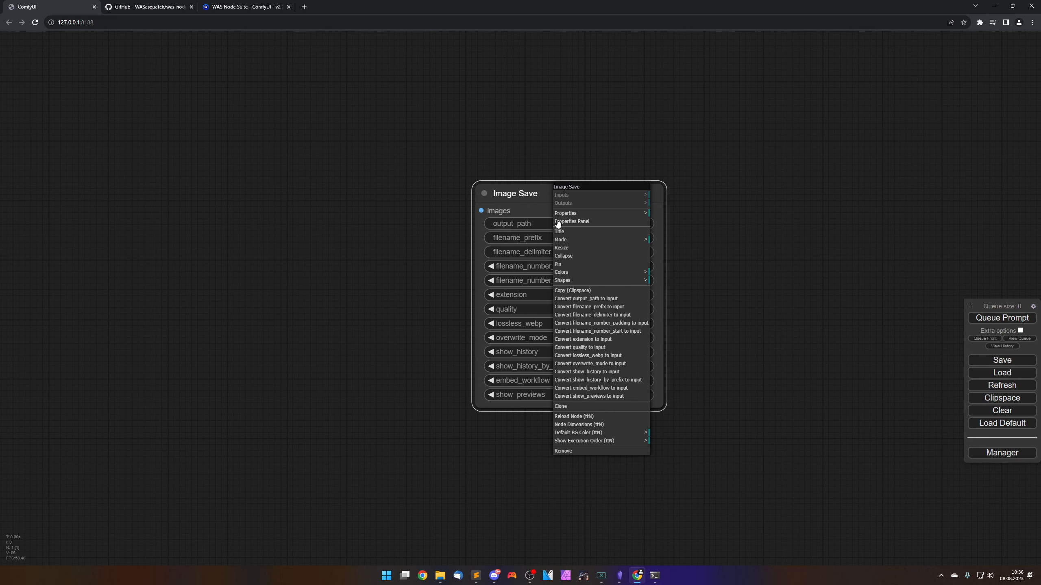
{"action": "left_click", "coordinate": [577, 452]}
Add the WAS Suite's CLIPTextEncode (NSP) node from the conditioning category.
{"action": "right_click", "coordinate": [486, 247]}
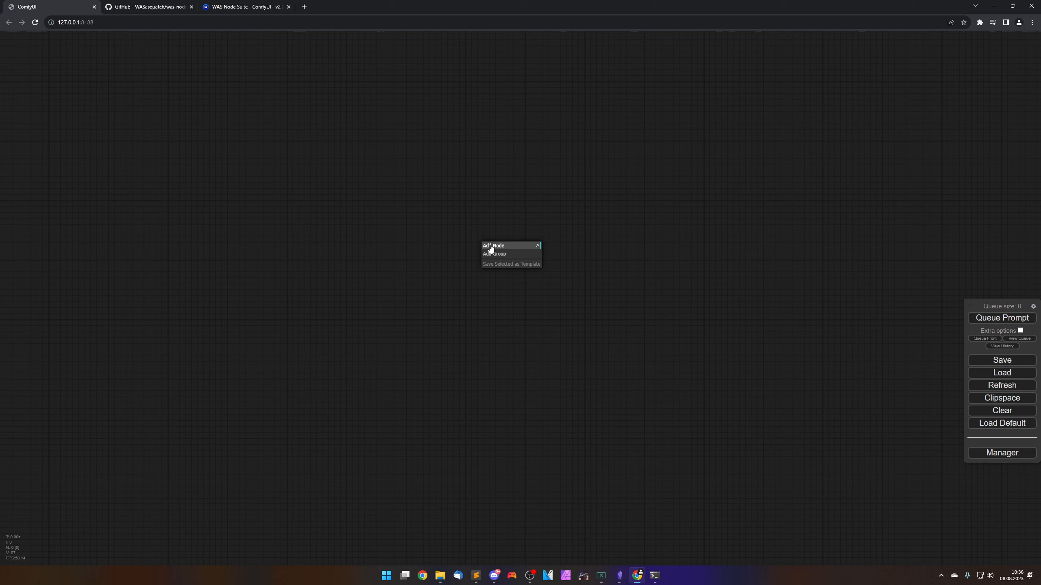
{"action": "left_click", "coordinate": [491, 246]}
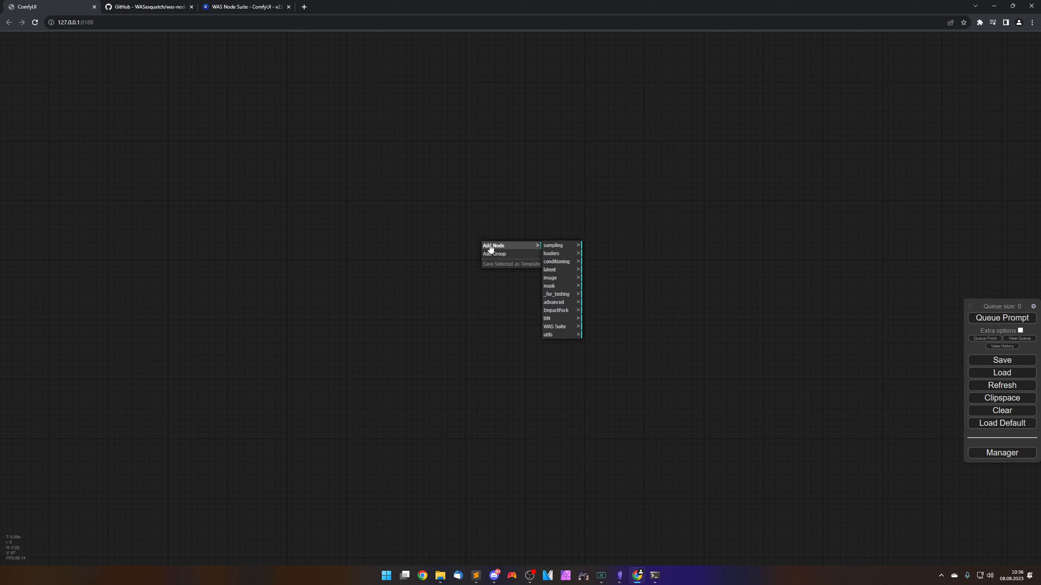
{"action": "left_click", "coordinate": [558, 327]}
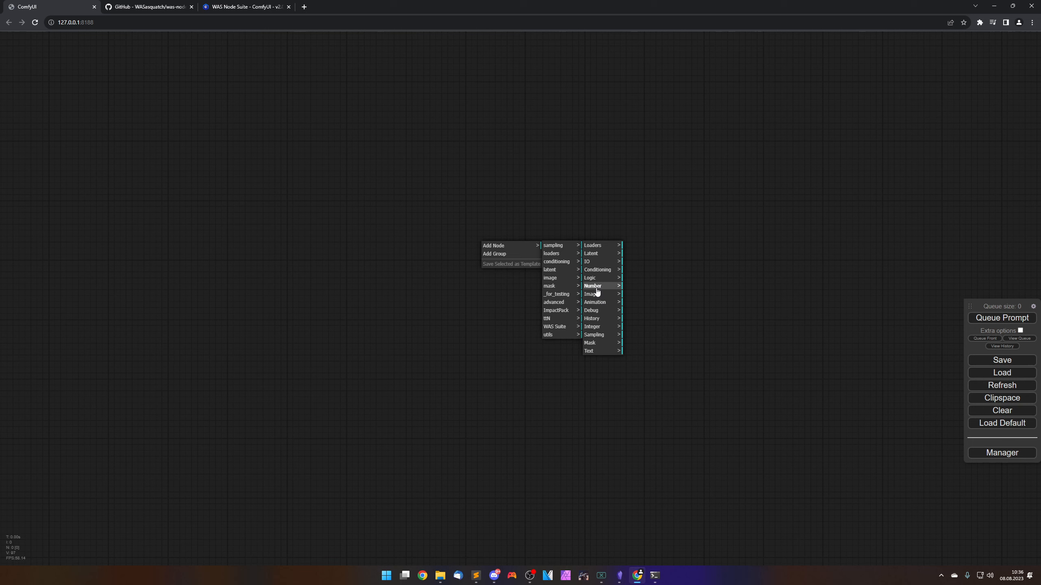
{"action": "left_click", "coordinate": [598, 265]}
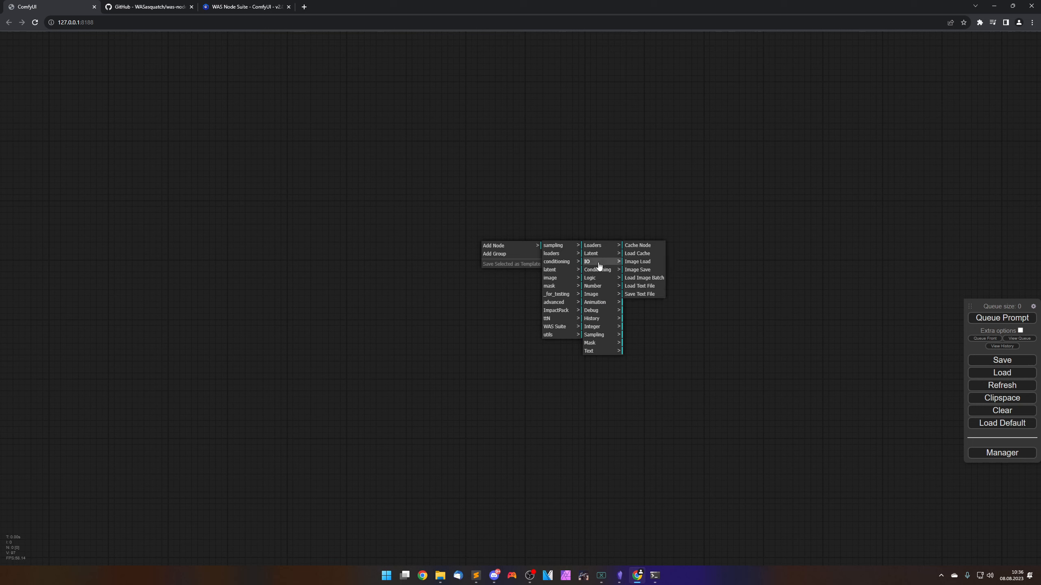
{"action": "left_click", "coordinate": [599, 271]}
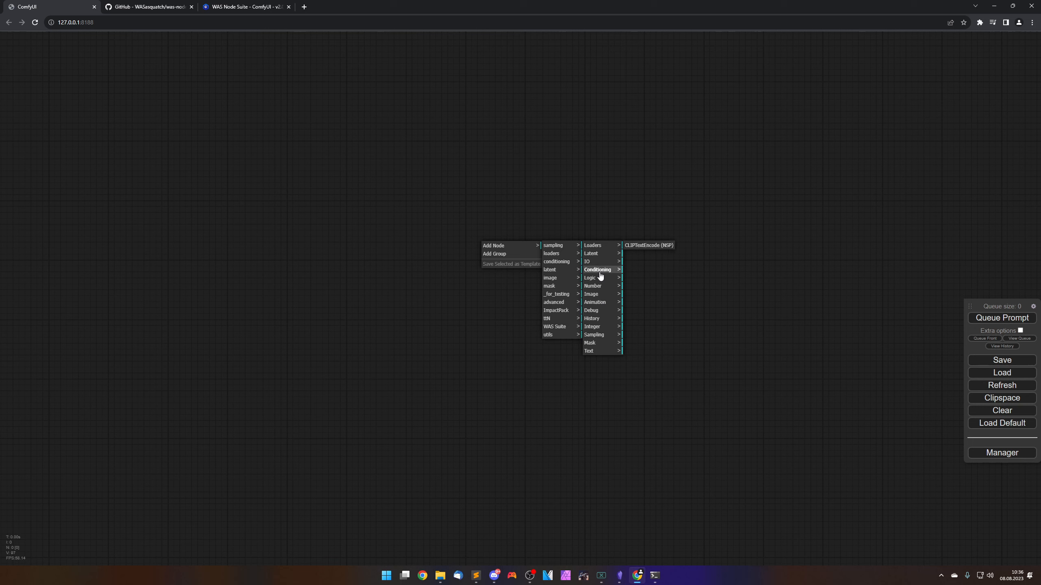
{"action": "left_click", "coordinate": [649, 245]}
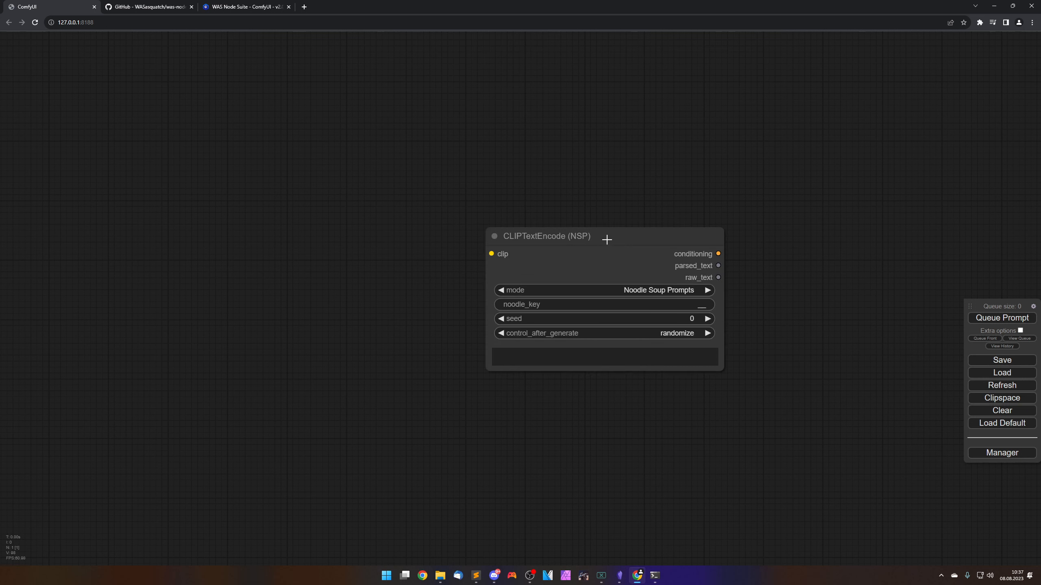
Move the CLIPTextEncode (NSP) node up and to the left, activate its text field, and remove the node.
{"action": "left_click_drag", "start_coordinate": [607, 239], "coordinate": [460, 196]}
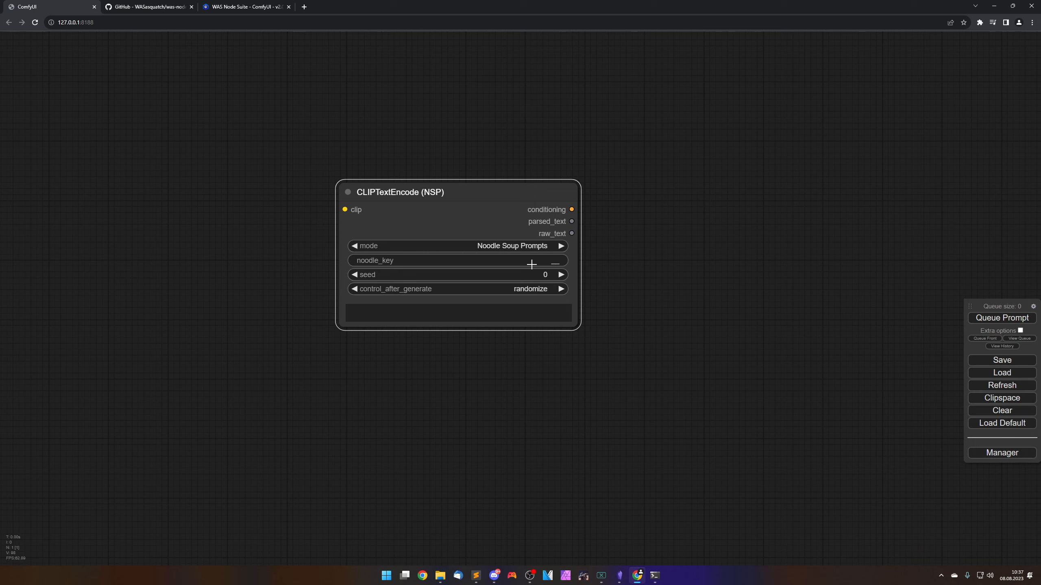
{"action": "left_click_drag", "start_coordinate": [468, 192], "coordinate": [480, 203]}
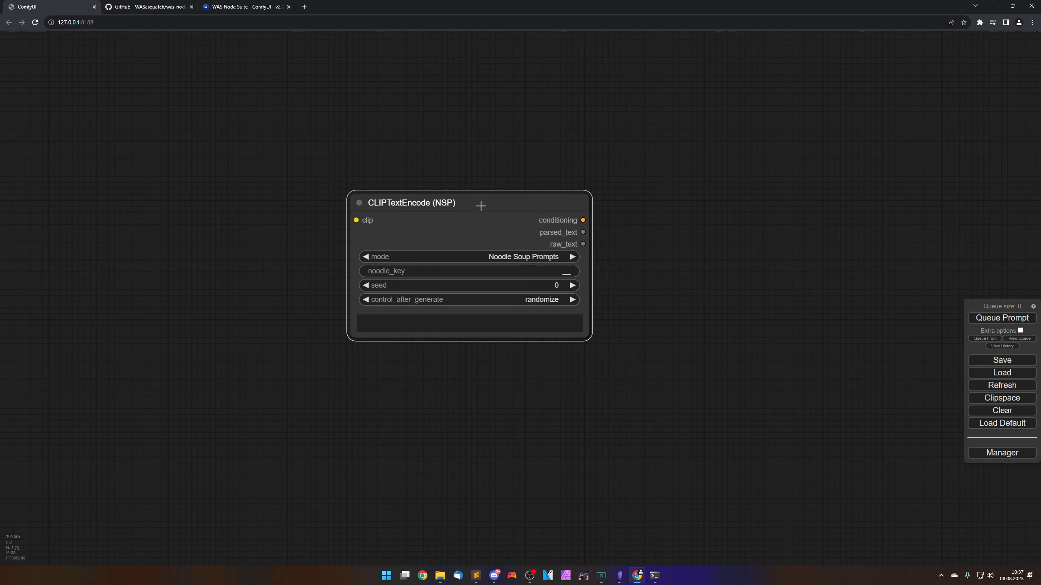
{"action": "left_click", "coordinate": [435, 326]}
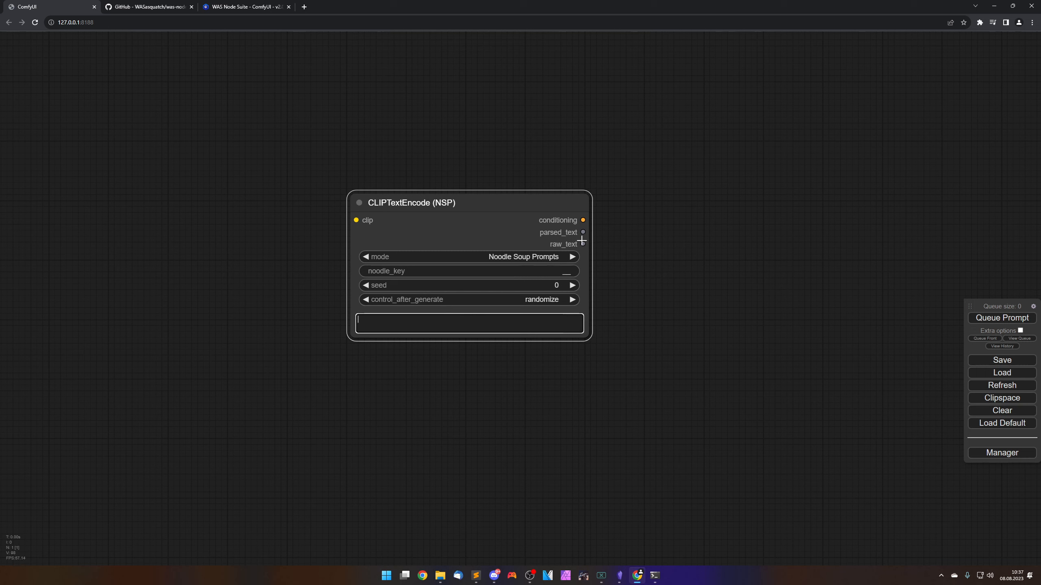
{"action": "left_click_drag", "start_coordinate": [481, 200], "coordinate": [488, 202]}
{"action": "right_click", "coordinate": [488, 201]}
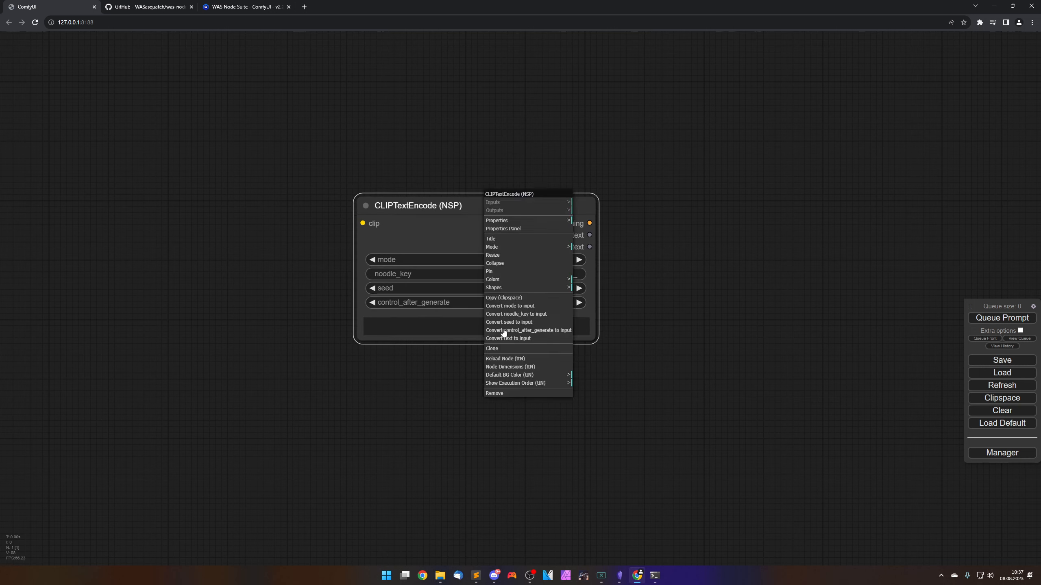
{"action": "left_click", "coordinate": [494, 394]}
Add the WAS Suite's Image Input Switch node from the Logic category.
{"action": "right_click", "coordinate": [450, 232]}
{"action": "left_click", "coordinate": [458, 232]}
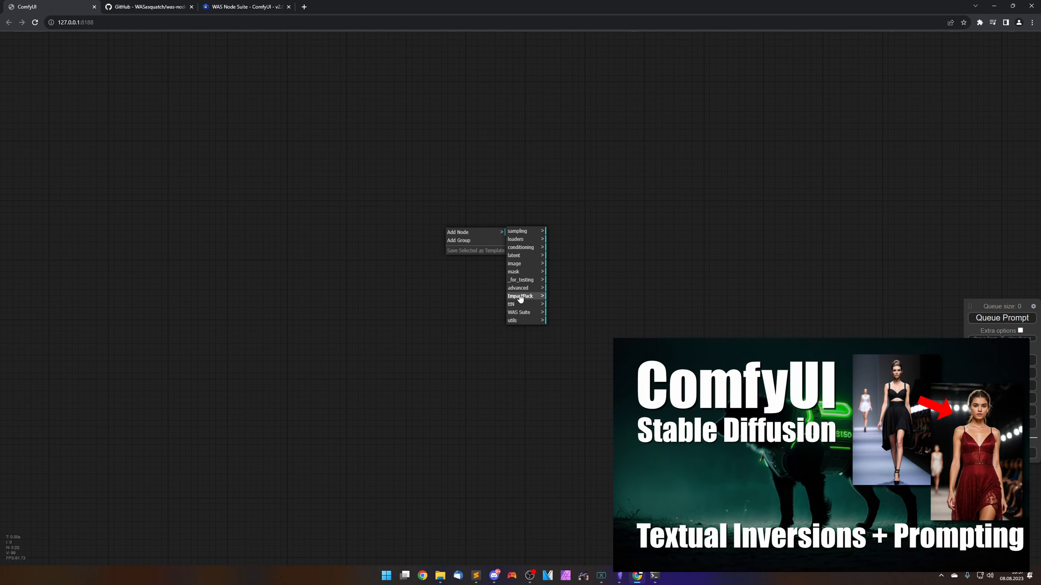
{"action": "left_click", "coordinate": [520, 312]}
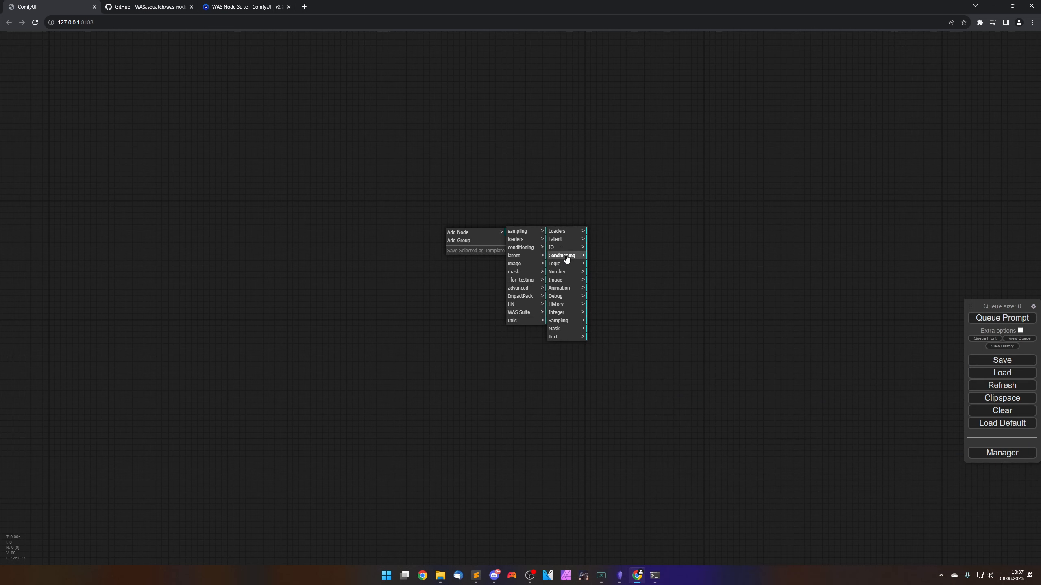
{"action": "left_click", "coordinate": [567, 256]}
{"action": "left_click", "coordinate": [567, 265]}
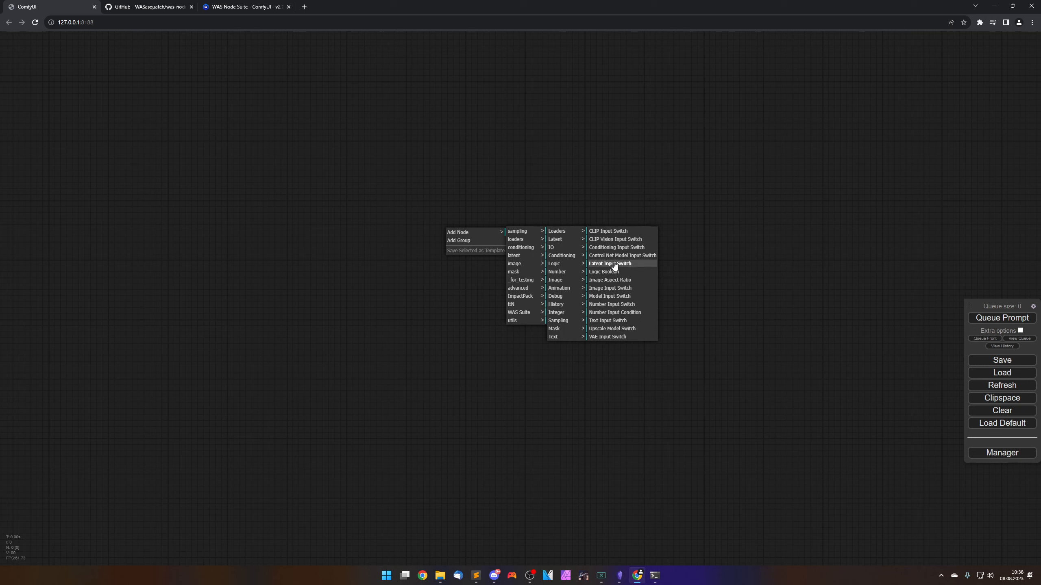
{"action": "left_click", "coordinate": [610, 288]}
{"action": "left_click", "coordinate": [511, 228]}
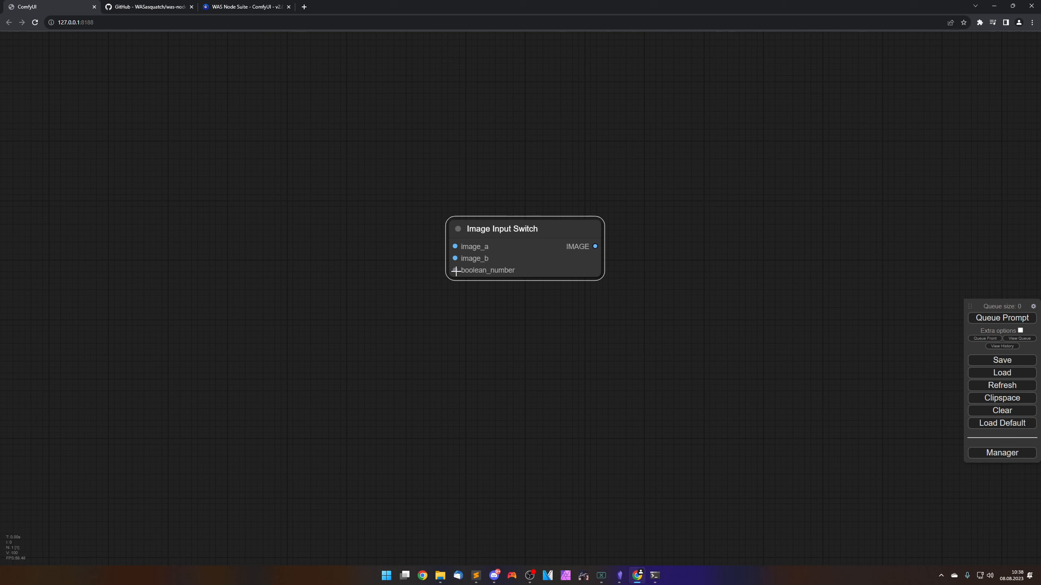
{"action": "right_click", "coordinate": [460, 313]}
{"action": "left_click", "coordinate": [461, 313]}
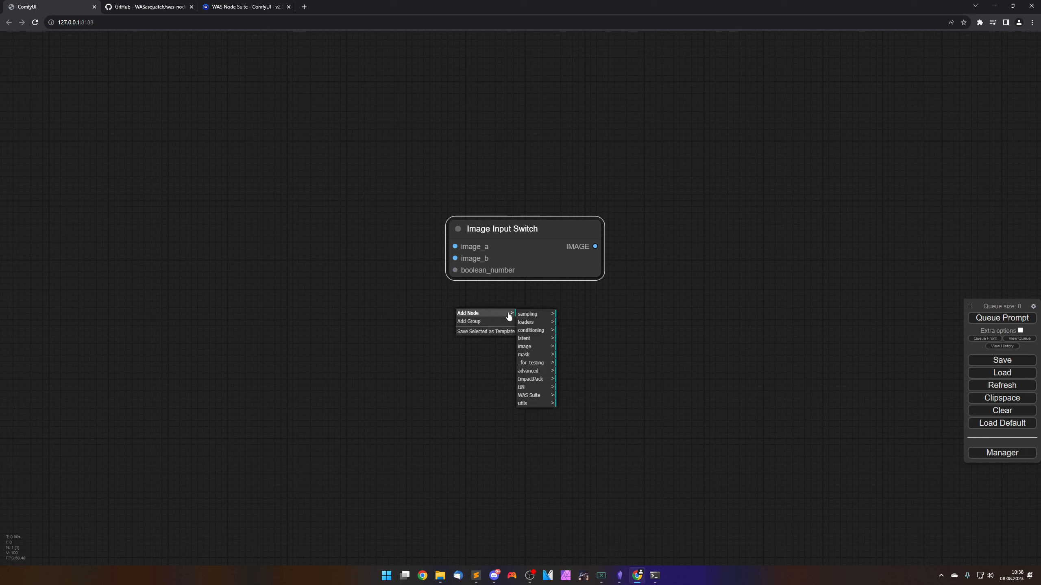
{"action": "left_click", "coordinate": [531, 396]}
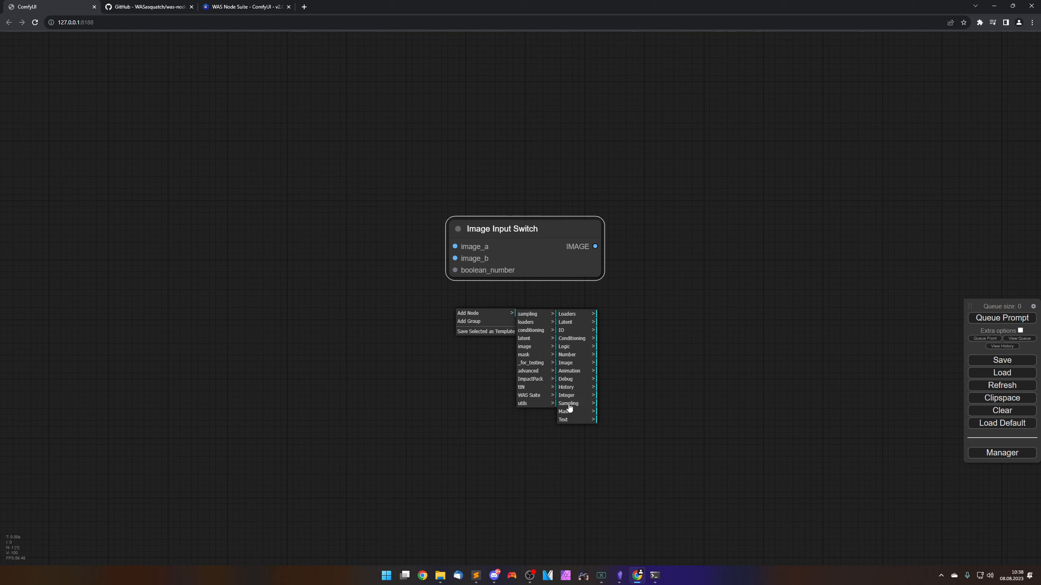
{"action": "left_click", "coordinate": [478, 297]}
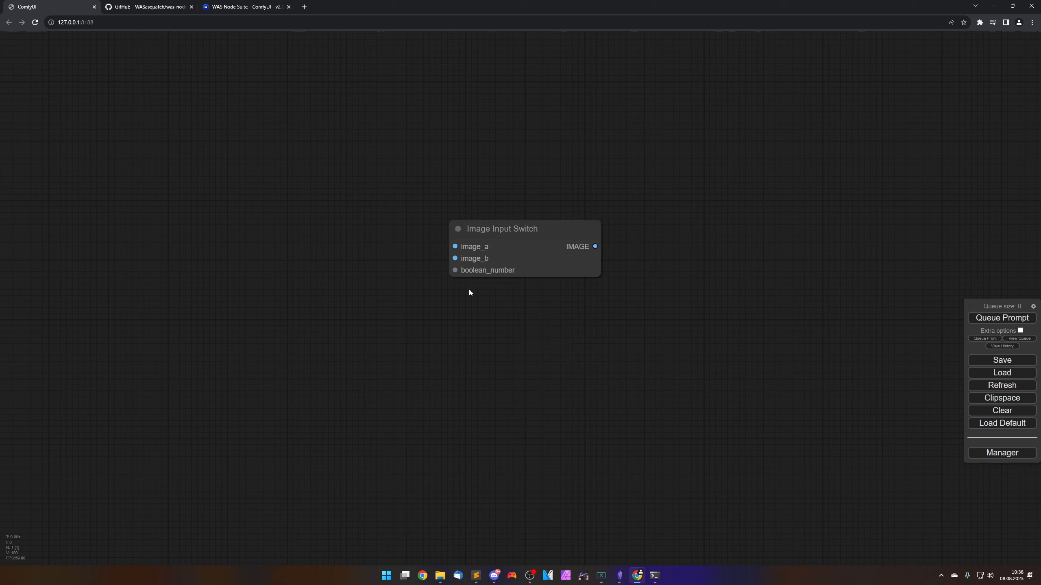
Try to find a boolean node by filtering the node search by the BOOLEAN output type.
{"action": "double_click", "coordinate": [495, 329]}
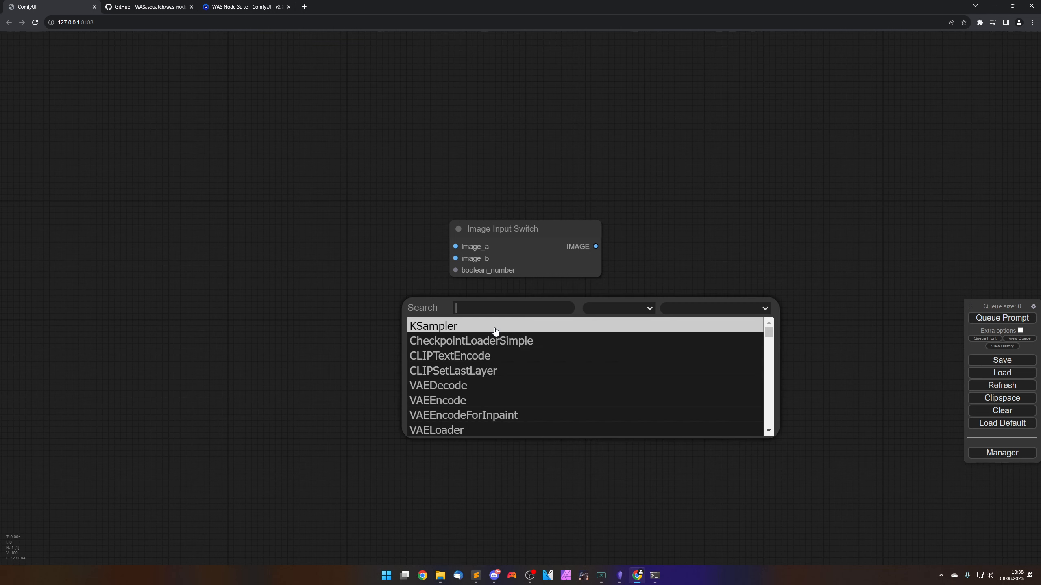
{"action": "left_click", "coordinate": [701, 308]}
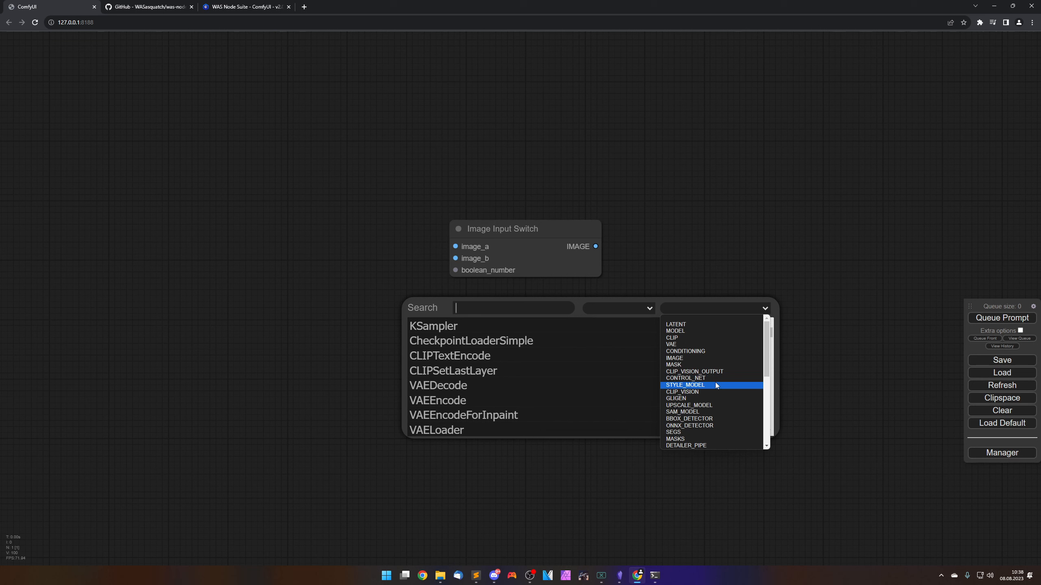
{"action": "scroll", "coordinate": [716, 383], "scroll_direction": "down", "scroll_amount": 4}
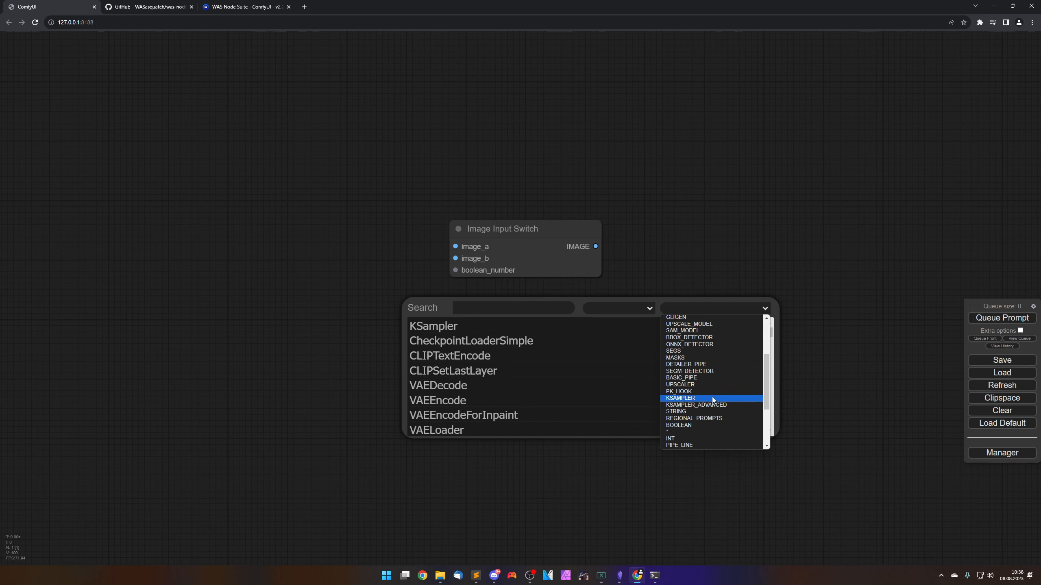
{"action": "scroll", "coordinate": [713, 396], "scroll_direction": "down", "scroll_amount": 4}
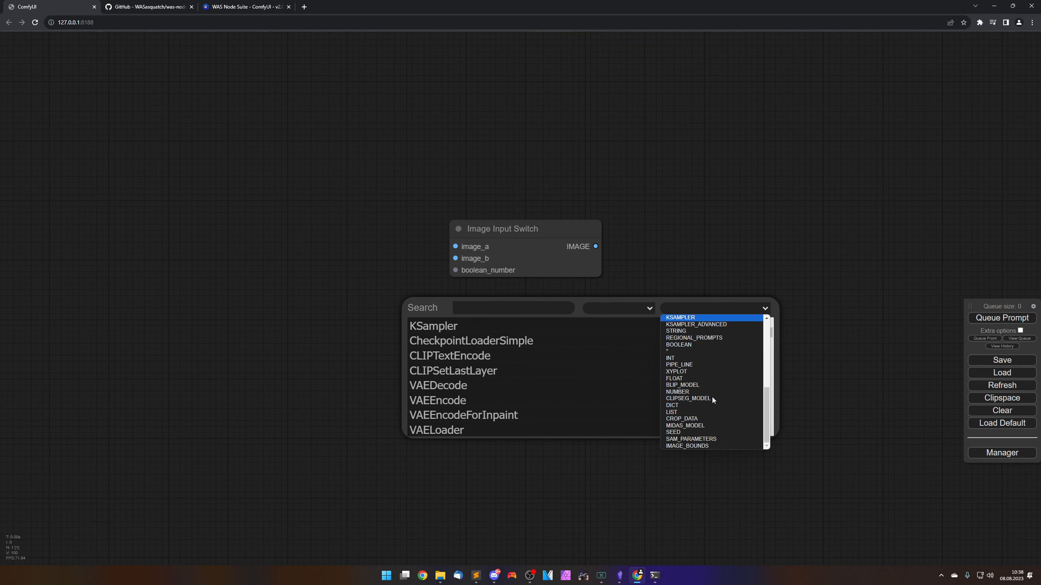
{"action": "scroll", "coordinate": [705, 422], "scroll_direction": "up", "scroll_amount": 4}
{"action": "left_click", "coordinate": [700, 425]}
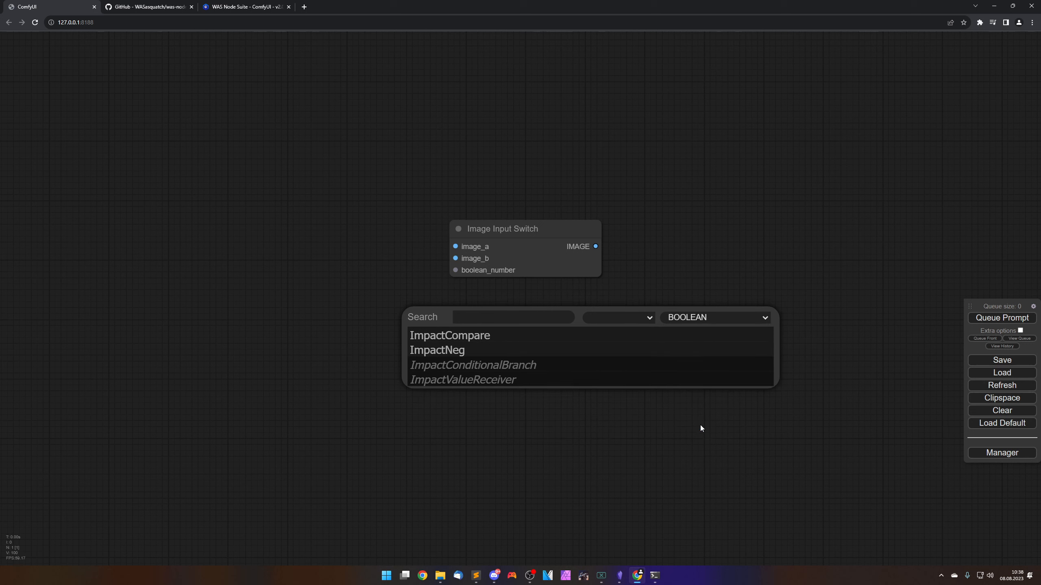
{"action": "double_click", "coordinate": [485, 323]}
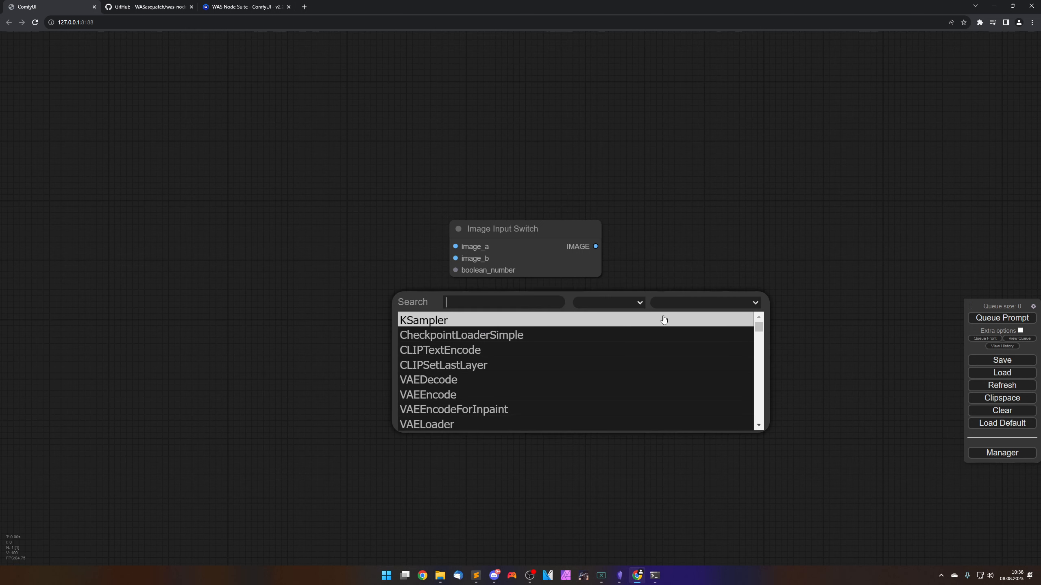
{"action": "left_click", "coordinate": [685, 304]}
{"action": "scroll", "coordinate": [687, 400], "scroll_direction": "down", "scroll_amount": 4}
{"action": "left_click", "coordinate": [685, 419]}
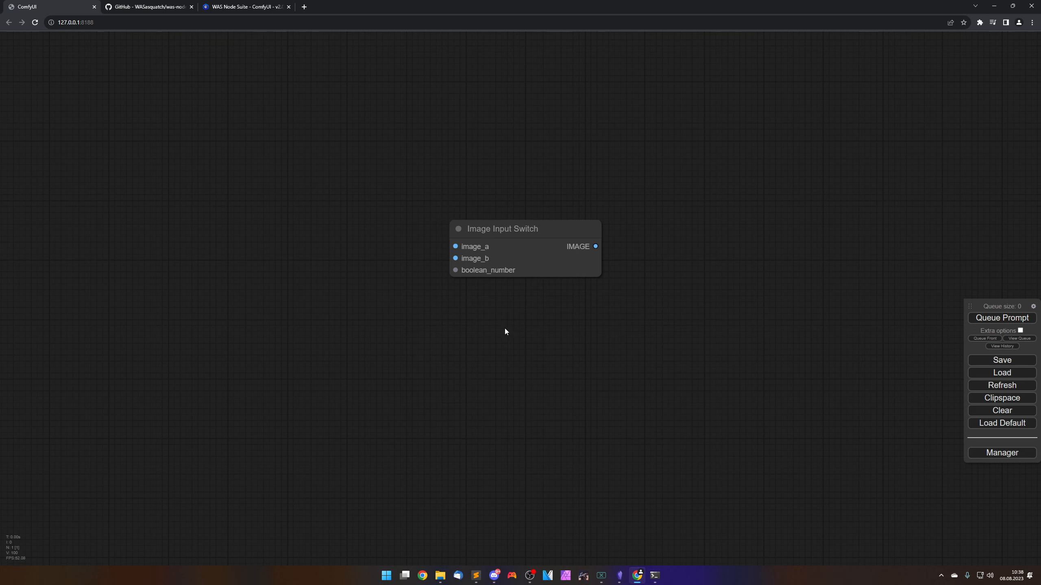
Search for "boolean", add the Logic Boolean node beside the Image Input Switch, and connect its NUMBER output to boolean_number.
{"action": "double_click", "coordinate": [506, 332]}
{"action": "type", "text": "boo"}
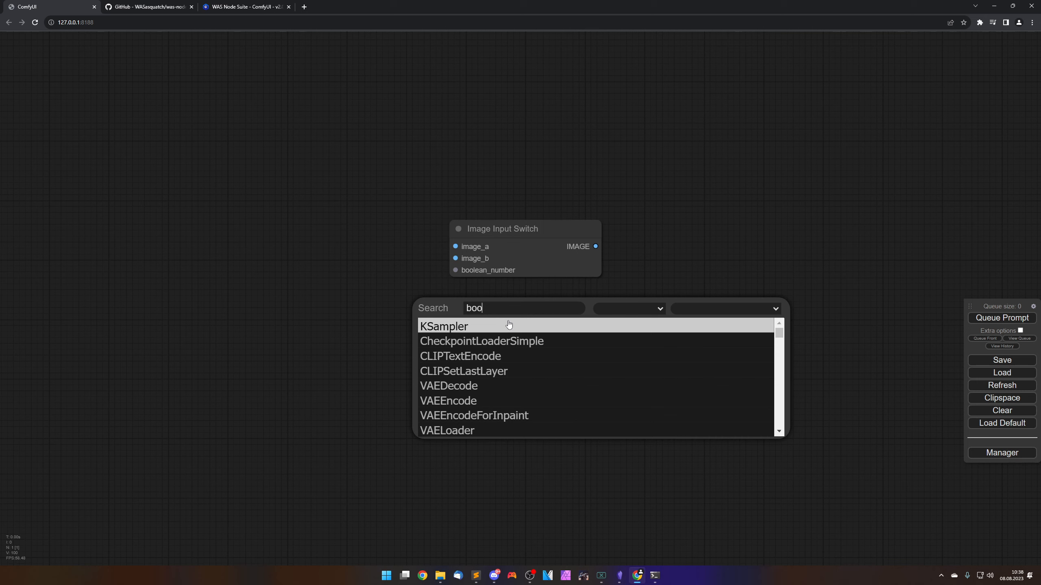
{"action": "type", "text": "lean"}
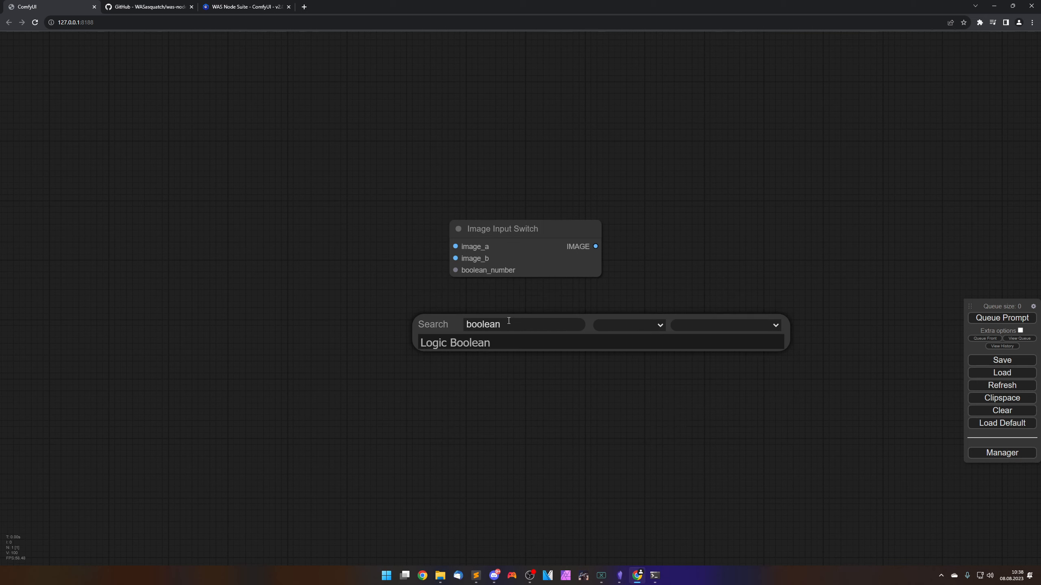
{"action": "left_click", "coordinate": [474, 343]}
{"action": "left_click_drag", "start_coordinate": [620, 319], "coordinate": [296, 287]}
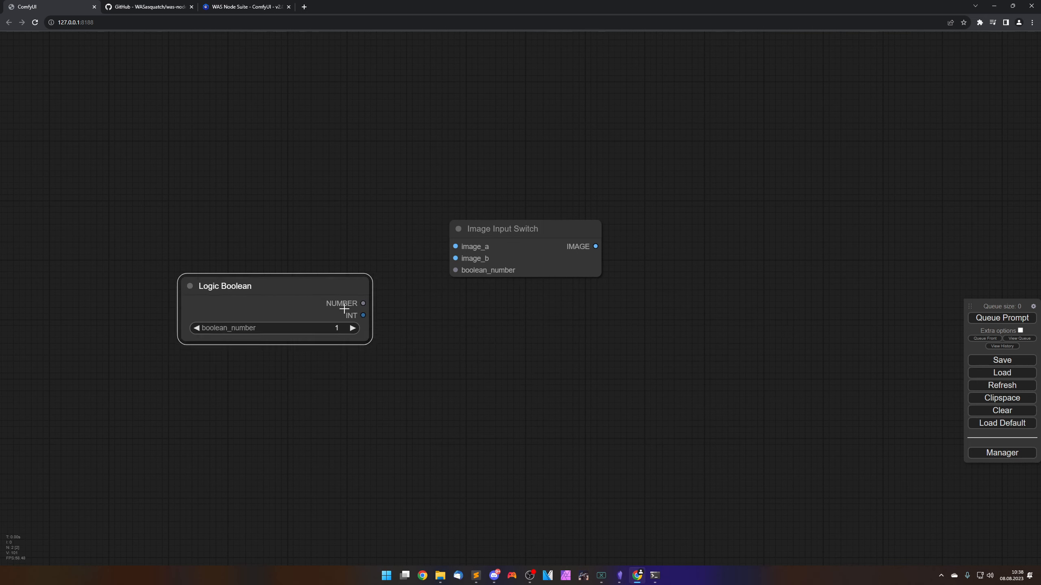
{"action": "left_click_drag", "start_coordinate": [364, 302], "coordinate": [455, 270]}
{"action": "left_click_drag", "start_coordinate": [306, 291], "coordinate": [332, 297]}
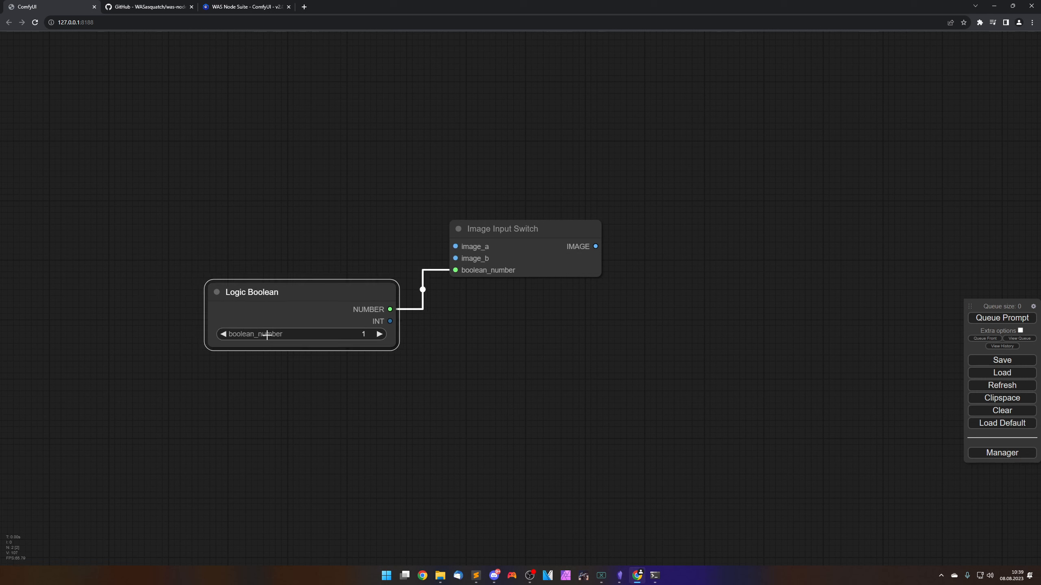
{"action": "left_click_drag", "start_coordinate": [267, 335], "coordinate": [308, 335]}
{"action": "left_click_drag", "start_coordinate": [328, 334], "coordinate": [307, 337]}
{"action": "left_click_drag", "start_coordinate": [304, 335], "coordinate": [316, 334]}
{"action": "left_click_drag", "start_coordinate": [552, 344], "coordinate": [618, 351]}
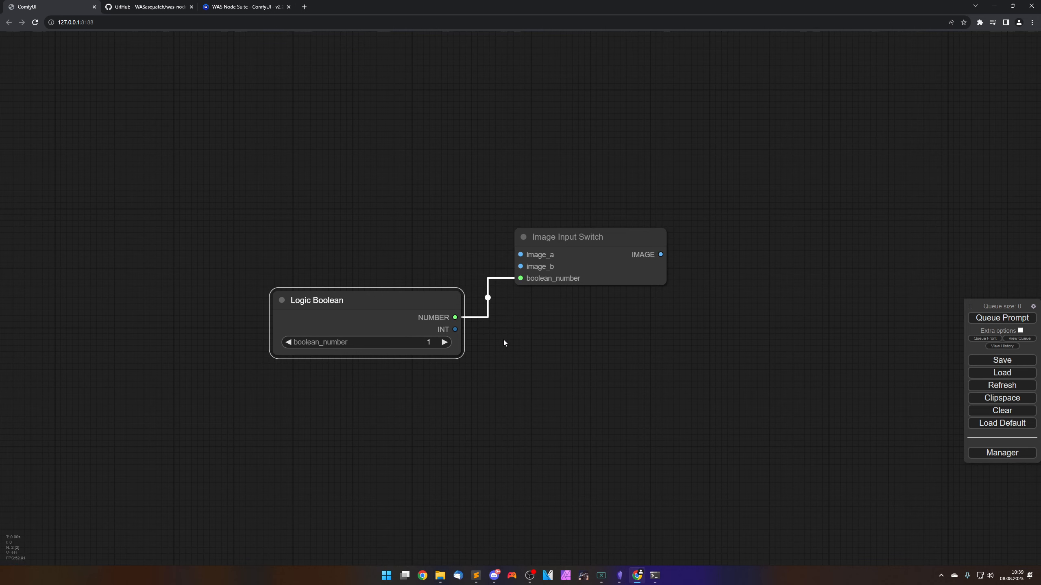
{"action": "left_click_drag", "start_coordinate": [507, 339], "coordinate": [517, 347]}
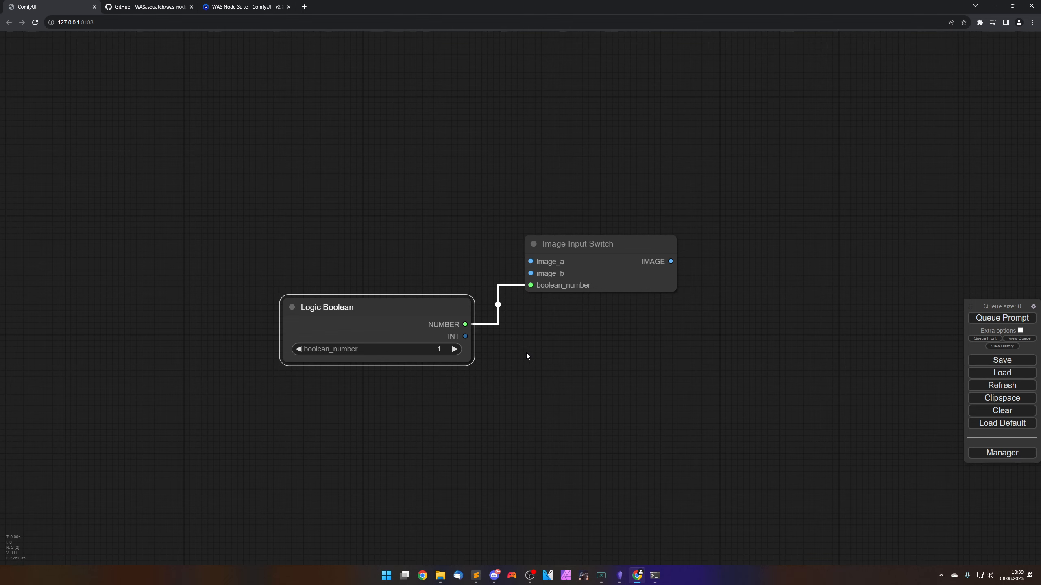
{"action": "left_click_drag", "start_coordinate": [560, 353], "coordinate": [564, 356]}
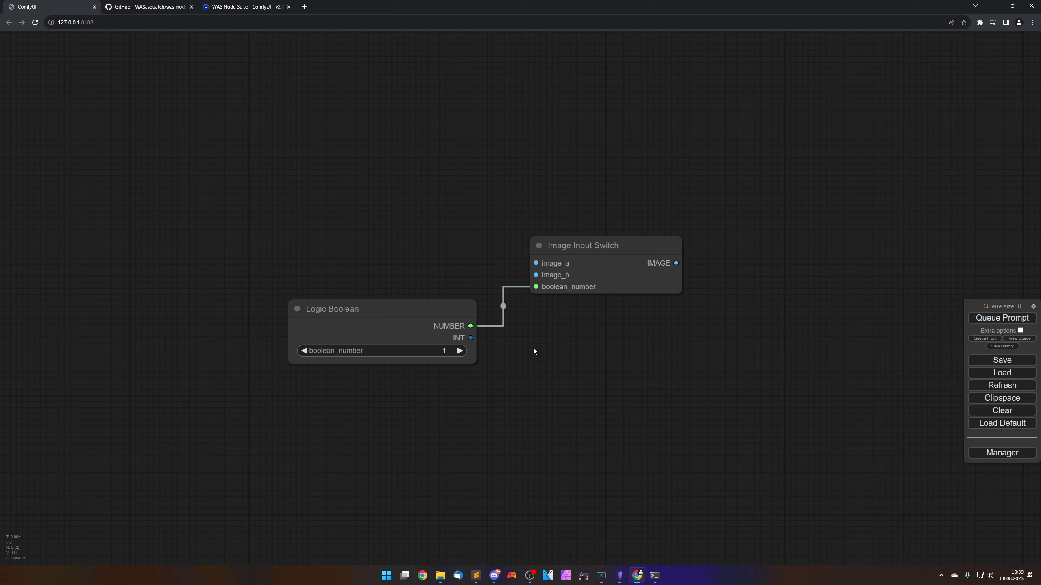
Remove the Logic Boolean and Image Input Switch nodes.
{"action": "left_click", "coordinate": [393, 312]}
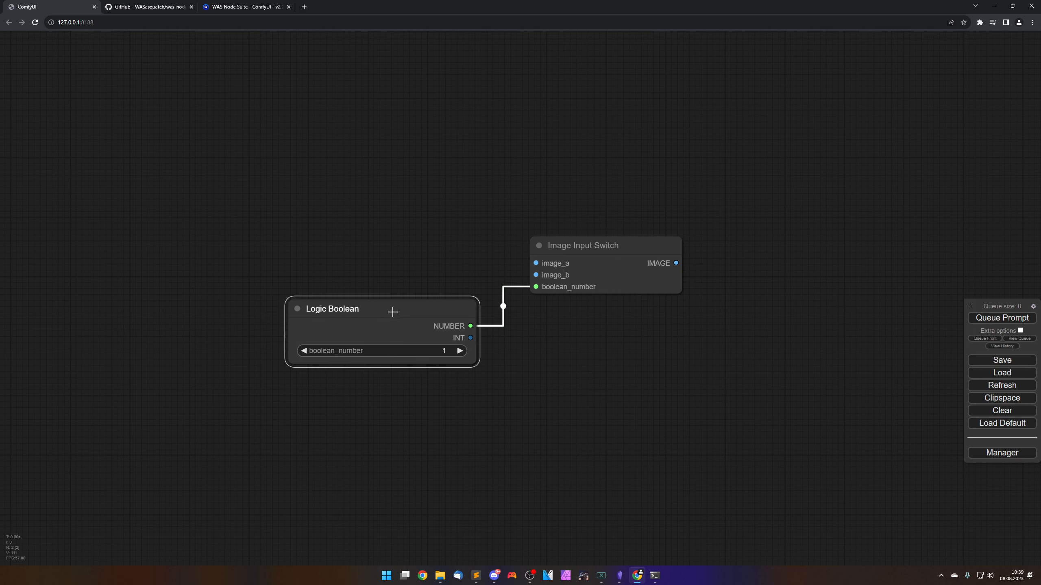
{"action": "right_click", "coordinate": [438, 300]}
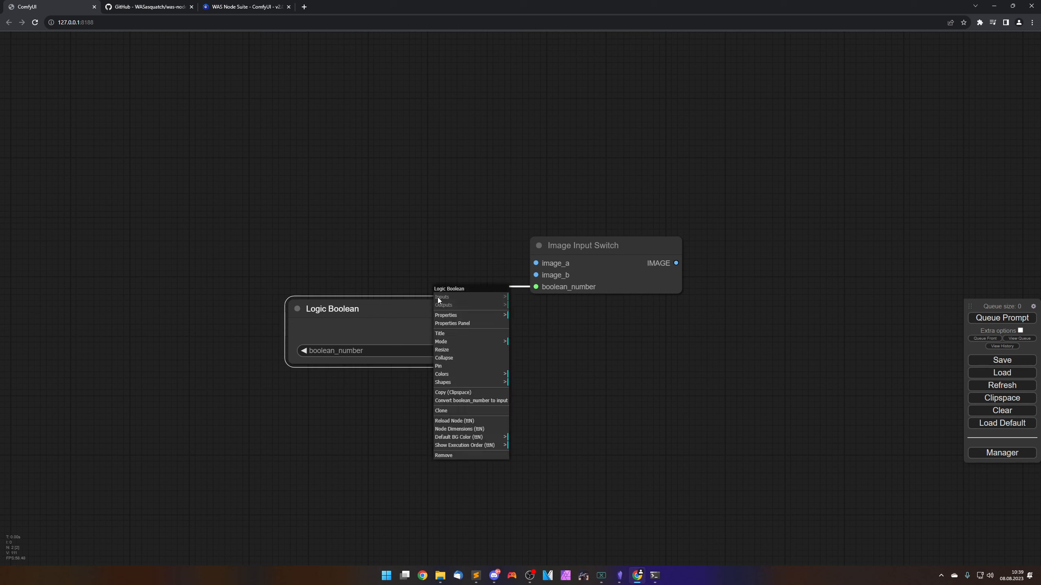
{"action": "right_click", "coordinate": [409, 308]}
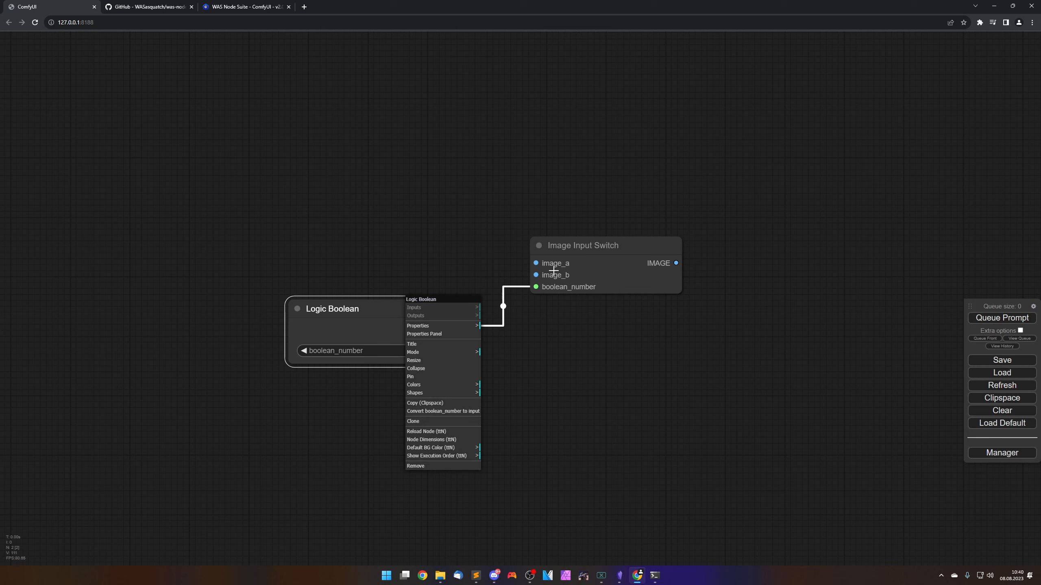
{"action": "left_click", "coordinate": [435, 466]}
{"action": "right_click", "coordinate": [586, 267]}
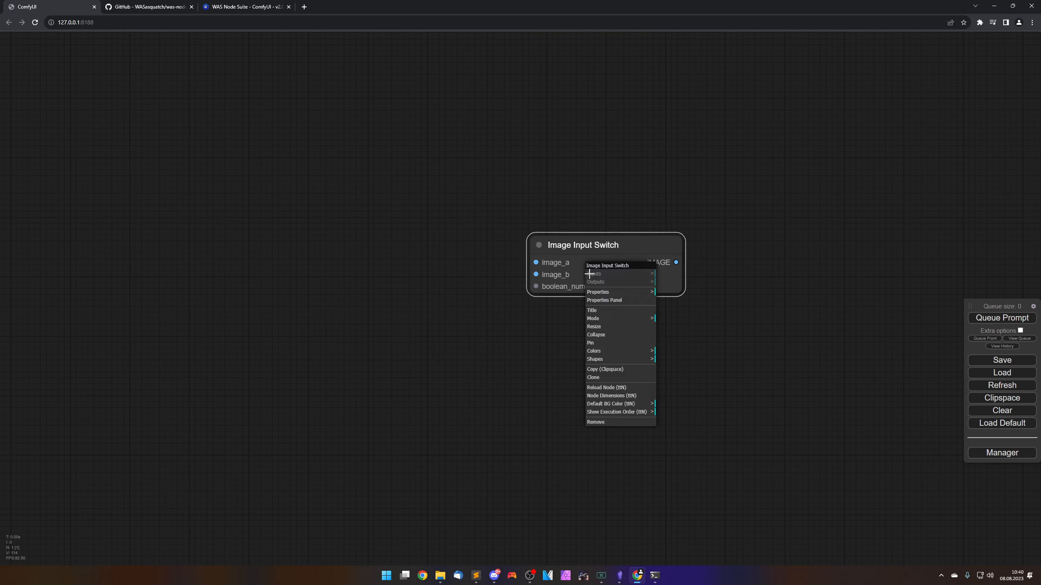
{"action": "left_click", "coordinate": [602, 425]}
Add the WAS Suite's Image Aspect Ratio node from the Logic category and shift it up and to the left.
{"action": "right_click", "coordinate": [513, 274]}
{"action": "left_click", "coordinate": [521, 273]}
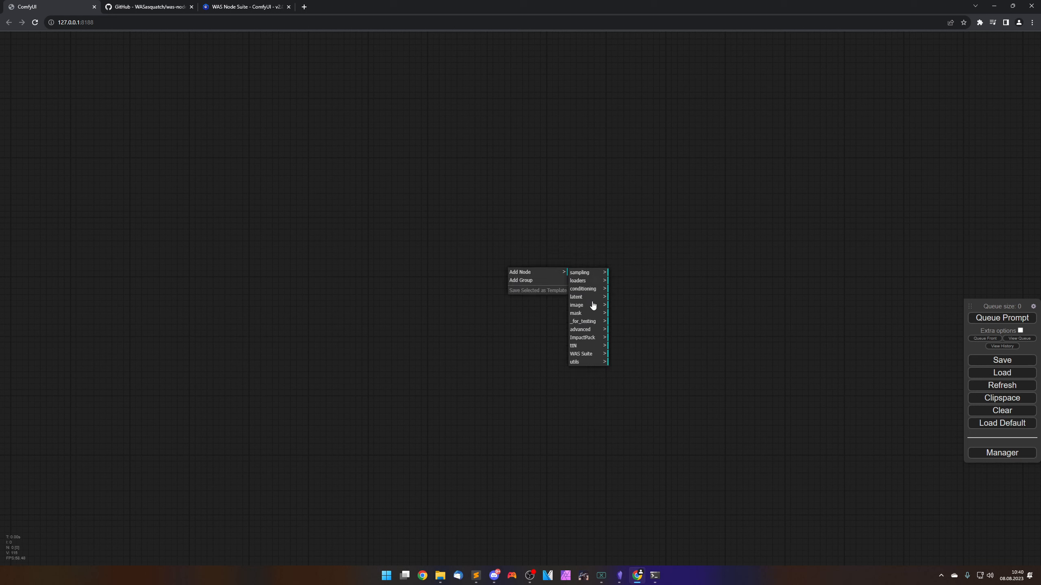
{"action": "left_click", "coordinate": [582, 353]}
{"action": "left_click", "coordinate": [629, 307]}
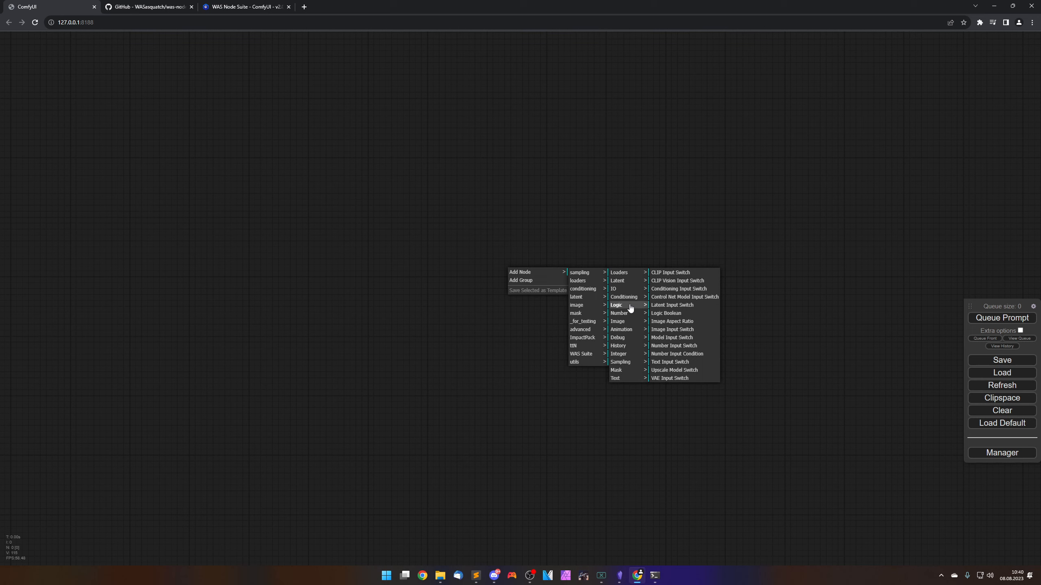
{"action": "left_click", "coordinate": [676, 324]}
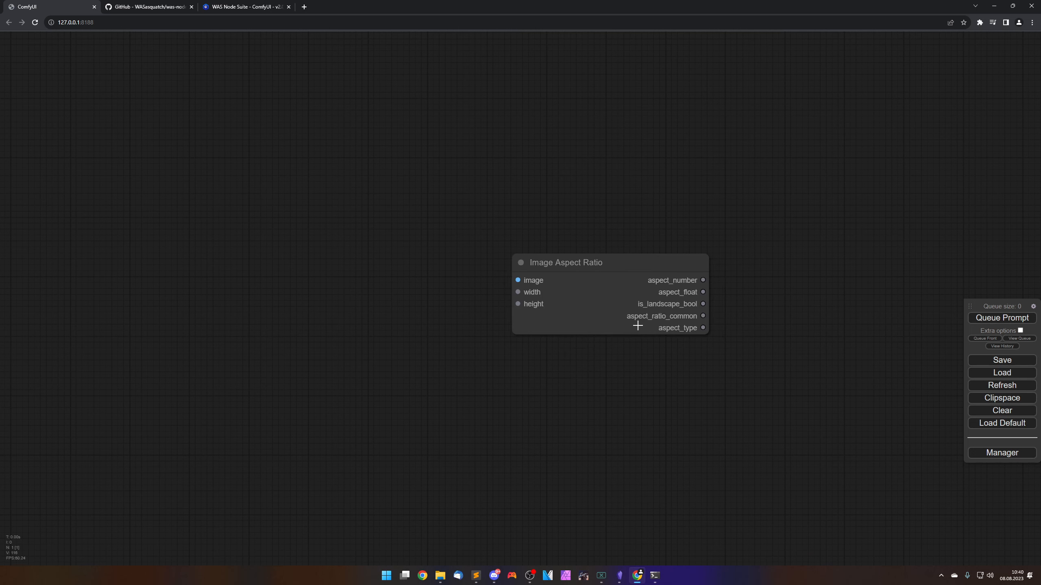
{"action": "left_click_drag", "start_coordinate": [616, 273], "coordinate": [452, 214]}
{"action": "right_click", "coordinate": [452, 207]}
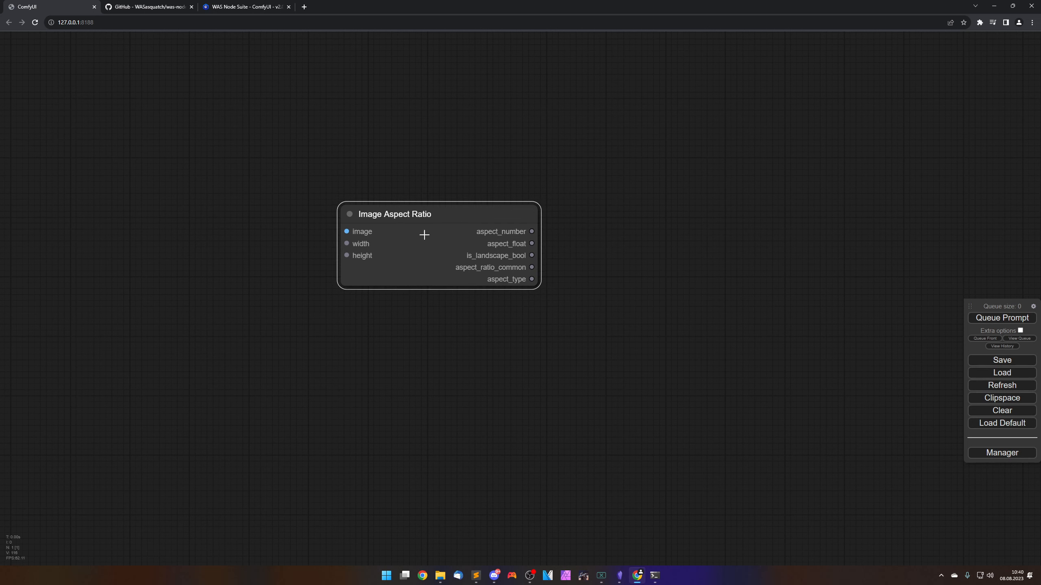
Look through the nodes offered in the WAS Suite's Logic category.
{"action": "right_click", "coordinate": [452, 342]}
{"action": "left_click", "coordinate": [461, 342]}
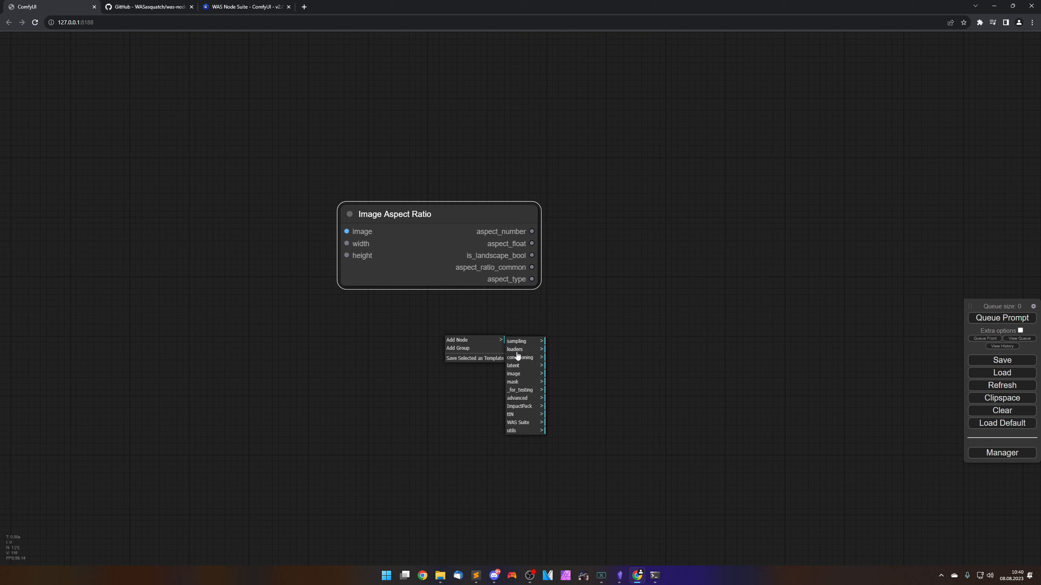
{"action": "left_click", "coordinate": [519, 423]}
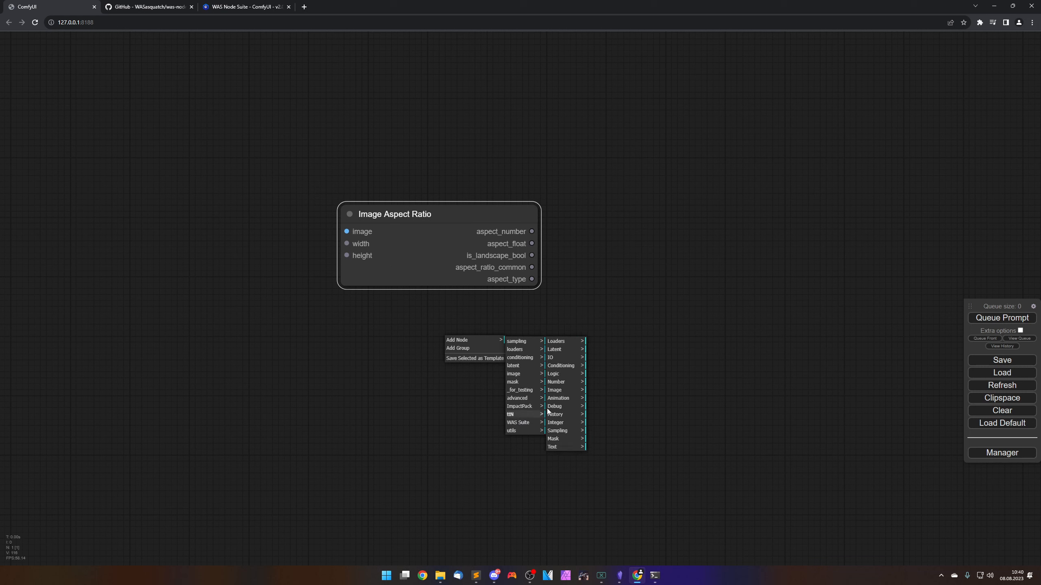
{"action": "left_click", "coordinate": [554, 374]}
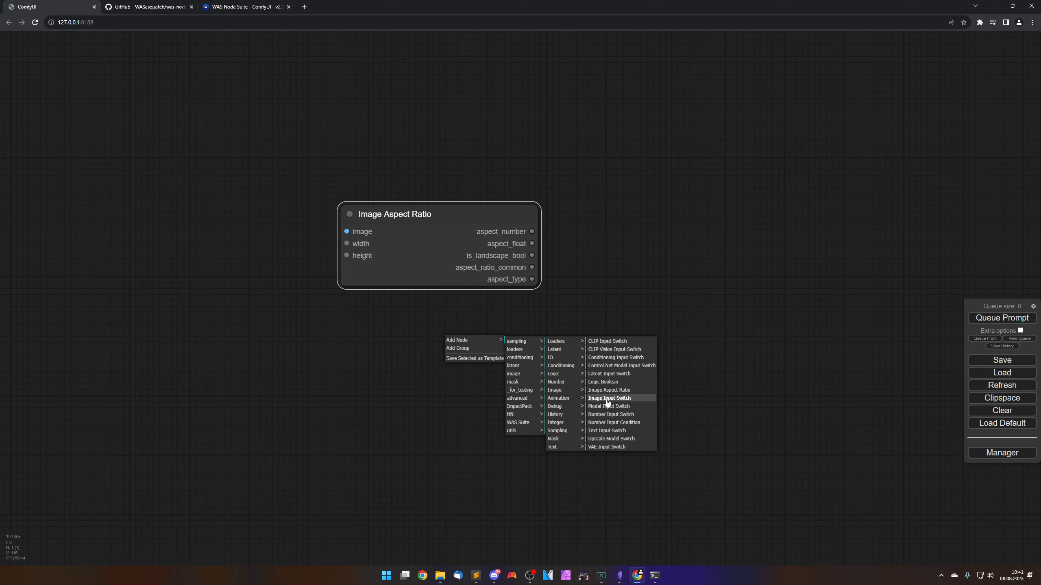
Shift the Image Aspect Ratio node toward the canvas centre and add the WAS Suite's Image Input Switch from the Logic category below it.
{"action": "left_click_drag", "start_coordinate": [424, 214], "coordinate": [506, 236]}
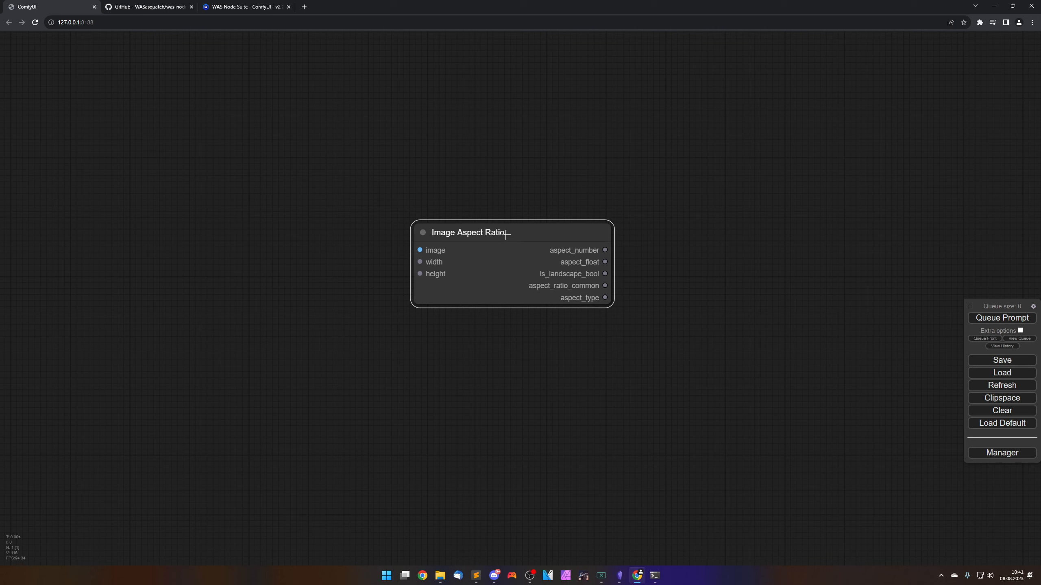
{"action": "left_click", "coordinate": [504, 378]}
{"action": "right_click", "coordinate": [504, 378]}
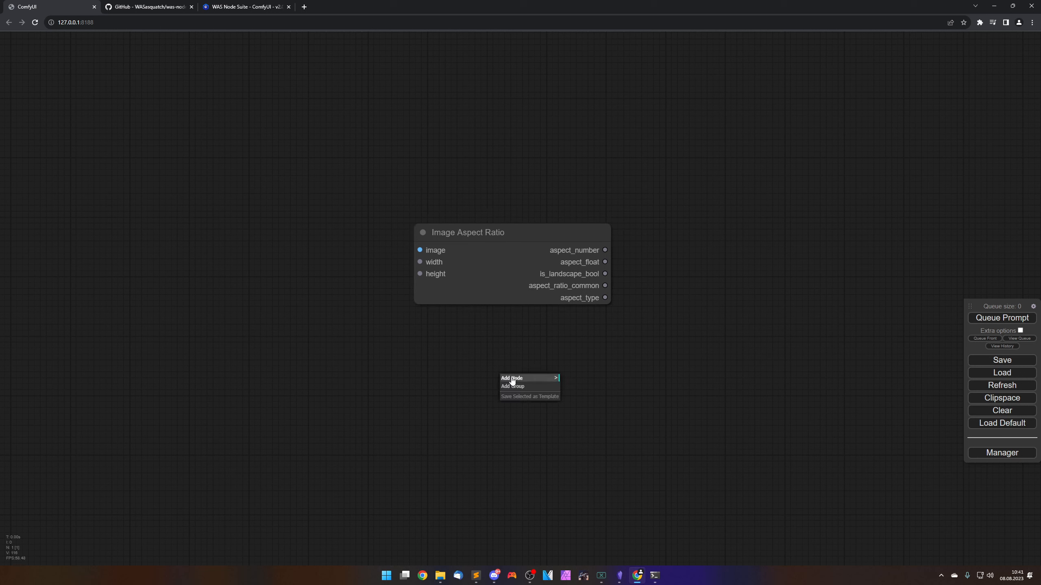
{"action": "left_click", "coordinate": [508, 379]}
{"action": "left_click", "coordinate": [573, 458]}
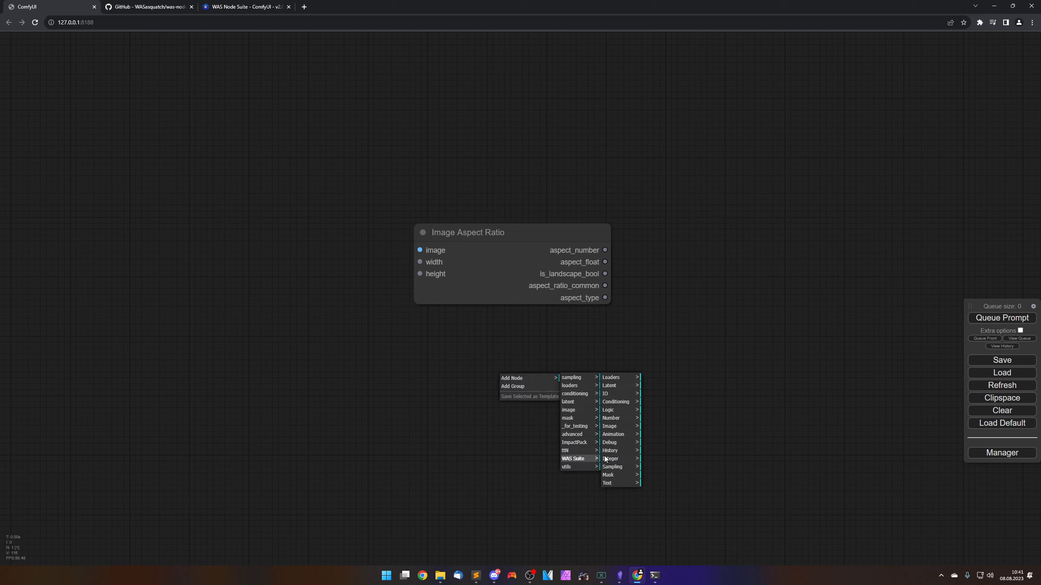
{"action": "left_click", "coordinate": [618, 414]}
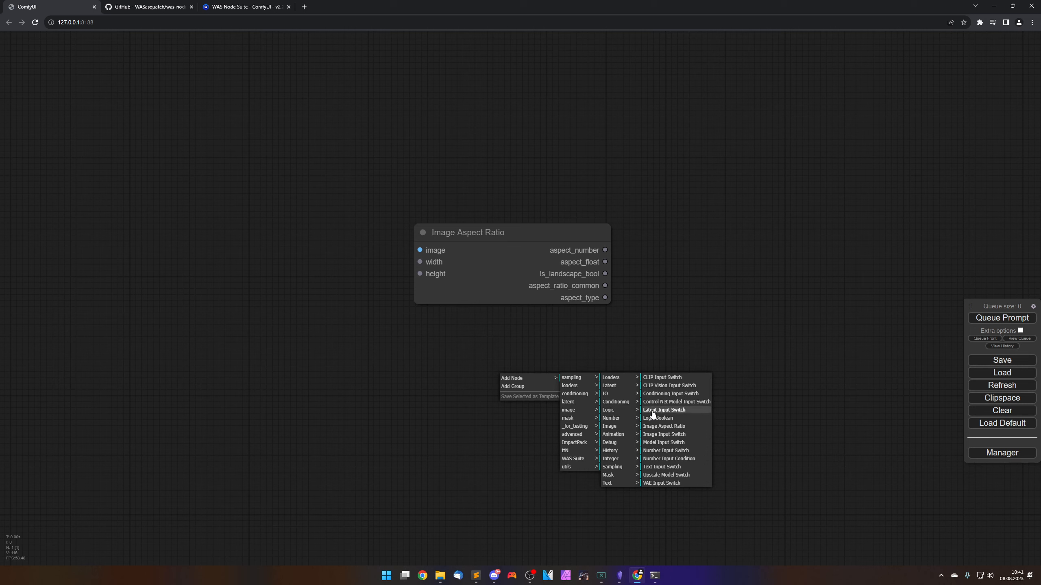
{"action": "left_click", "coordinate": [655, 435]}
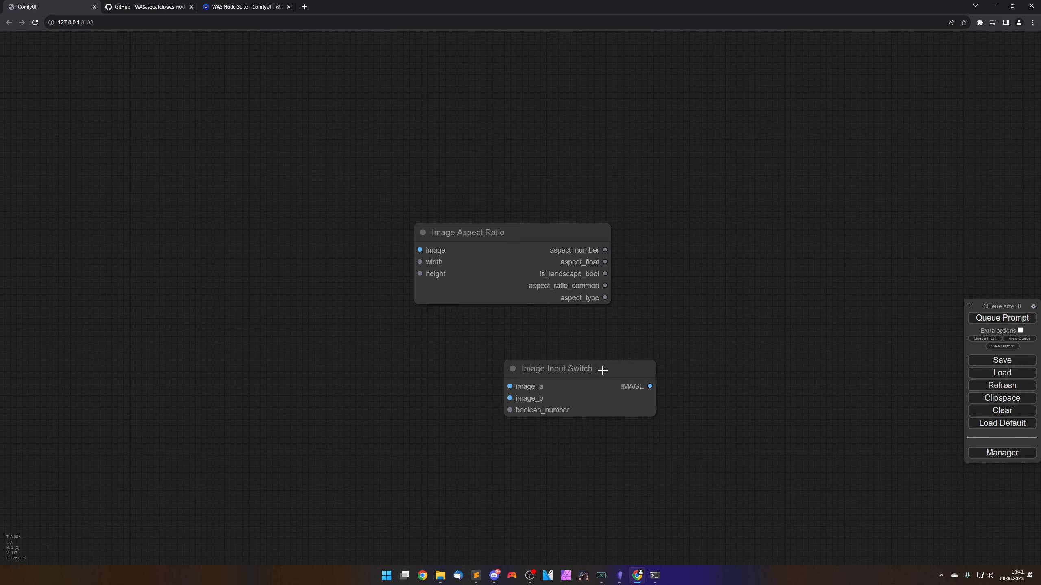
Place the Image Input Switch above and to the right of Image Aspect Ratio and connect is_landscape_bool to its boolean_number input.
{"action": "left_click_drag", "start_coordinate": [604, 371], "coordinate": [739, 233]}
{"action": "left_click_drag", "start_coordinate": [602, 275], "coordinate": [647, 271]}
{"action": "left_click", "coordinate": [697, 223]}
{"action": "left_click_drag", "start_coordinate": [698, 223], "coordinate": [761, 147]}
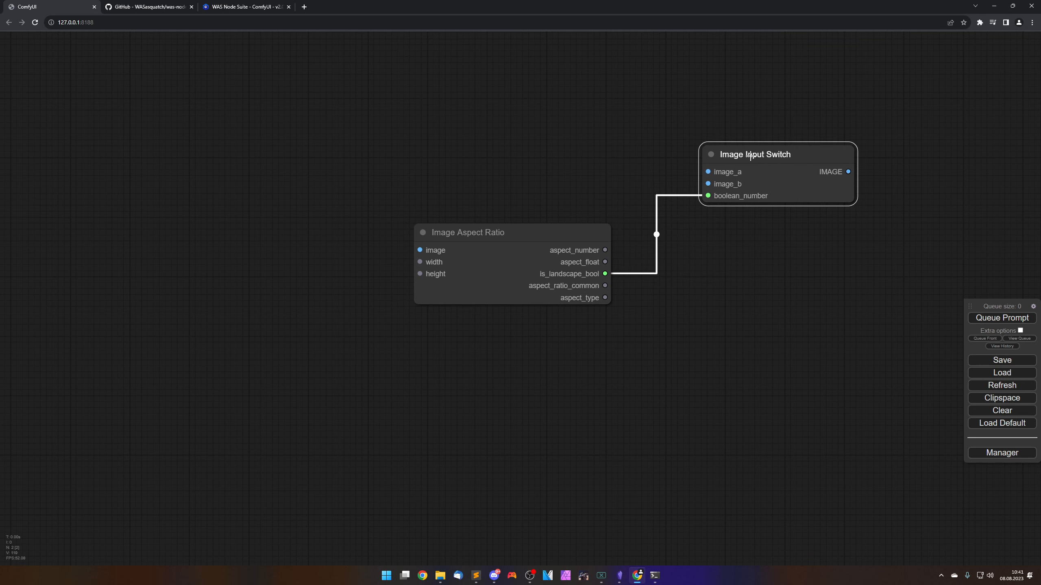
{"action": "left_click_drag", "start_coordinate": [765, 229], "coordinate": [683, 260]}
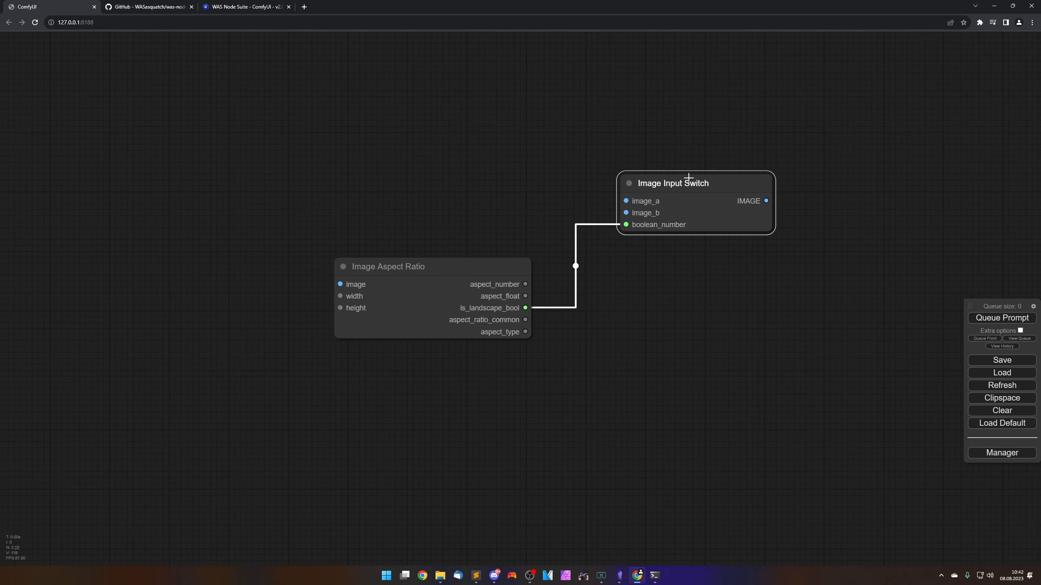
{"action": "left_click_drag", "start_coordinate": [687, 175], "coordinate": [679, 170]}
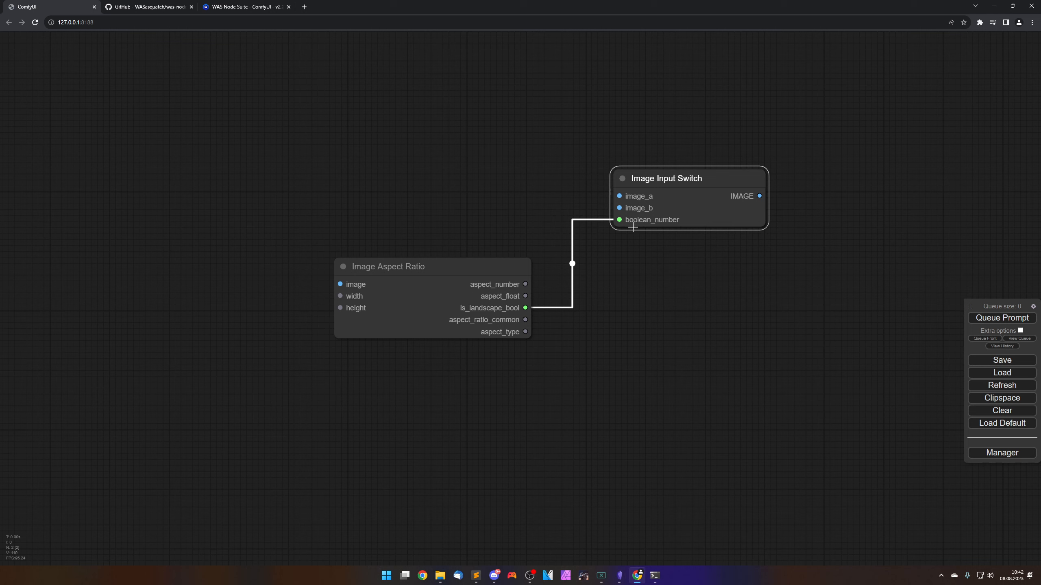
Add a Load Image node to the left of Image Aspect Ratio and connect its IMAGE output to that node's image input.
{"action": "right_click", "coordinate": [423, 402]}
{"action": "left_click", "coordinate": [429, 404]}
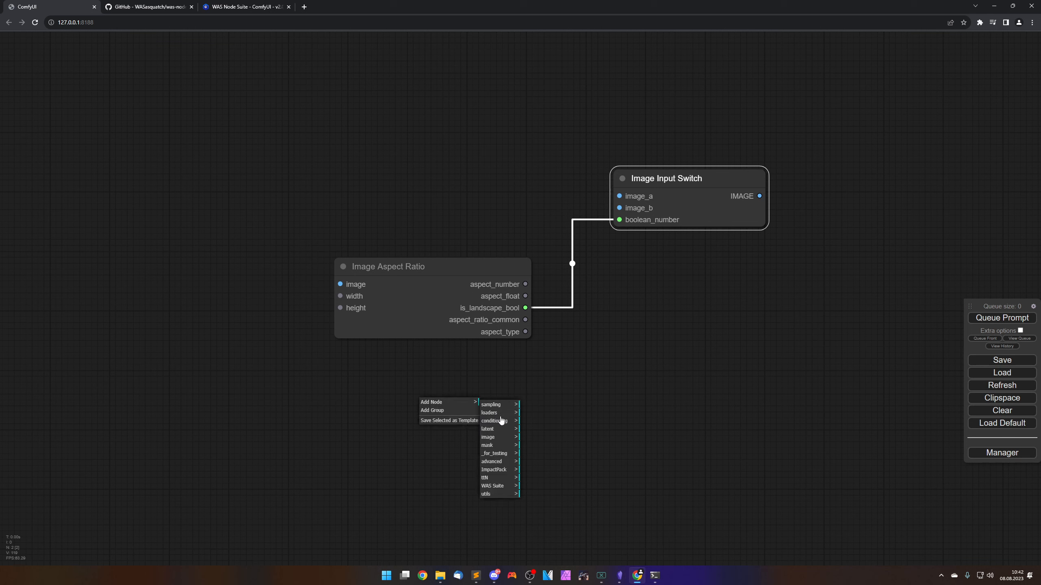
{"action": "left_click", "coordinate": [492, 437]}
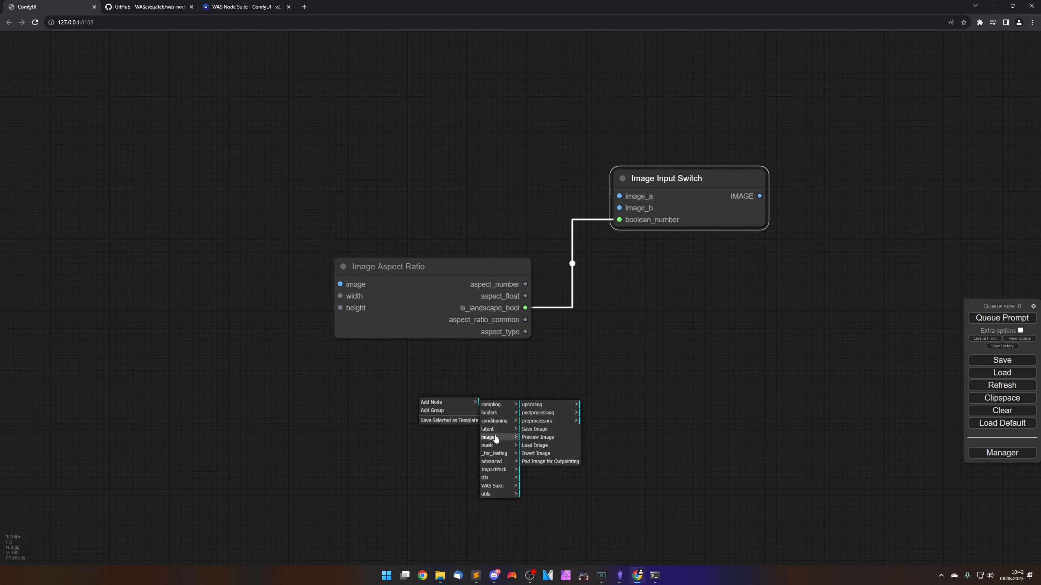
{"action": "left_click", "coordinate": [534, 445]}
{"action": "left_click_drag", "start_coordinate": [414, 366], "coordinate": [141, 171]}
{"action": "left_click_drag", "start_coordinate": [402, 409], "coordinate": [454, 411]}
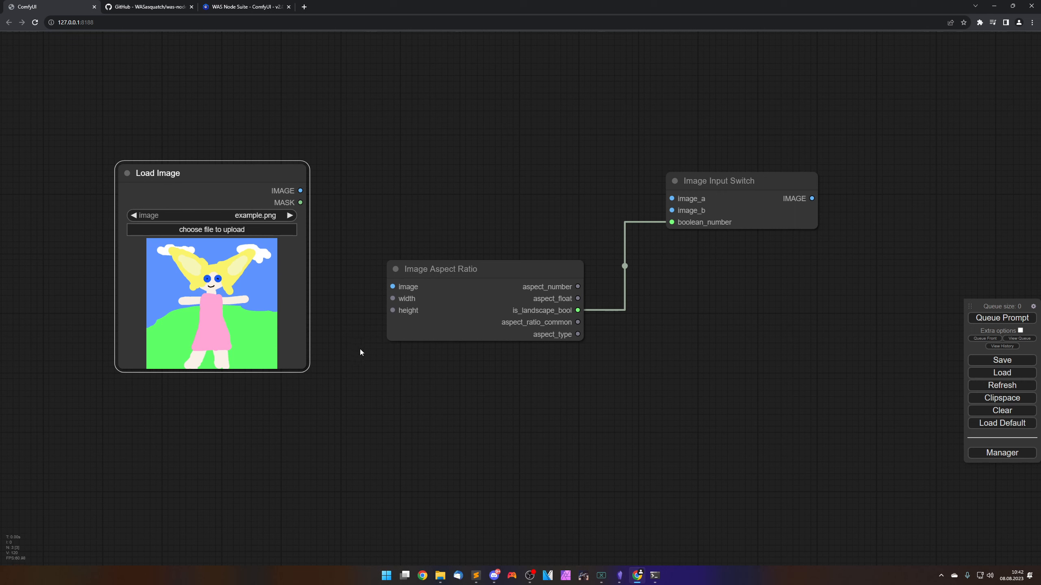
{"action": "left_click_drag", "start_coordinate": [301, 191], "coordinate": [393, 287]}
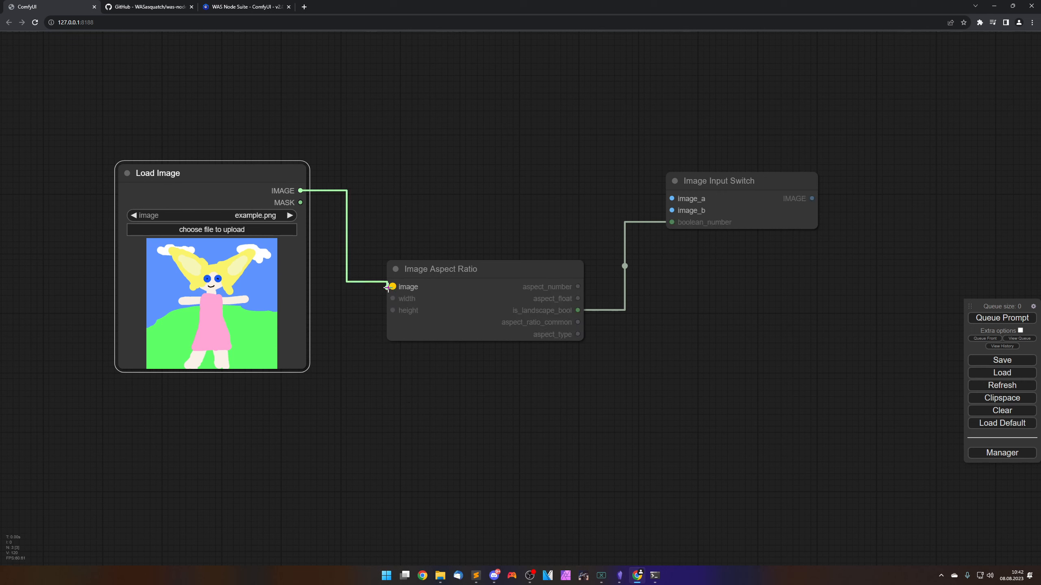
{"action": "left_click", "coordinate": [430, 384]}
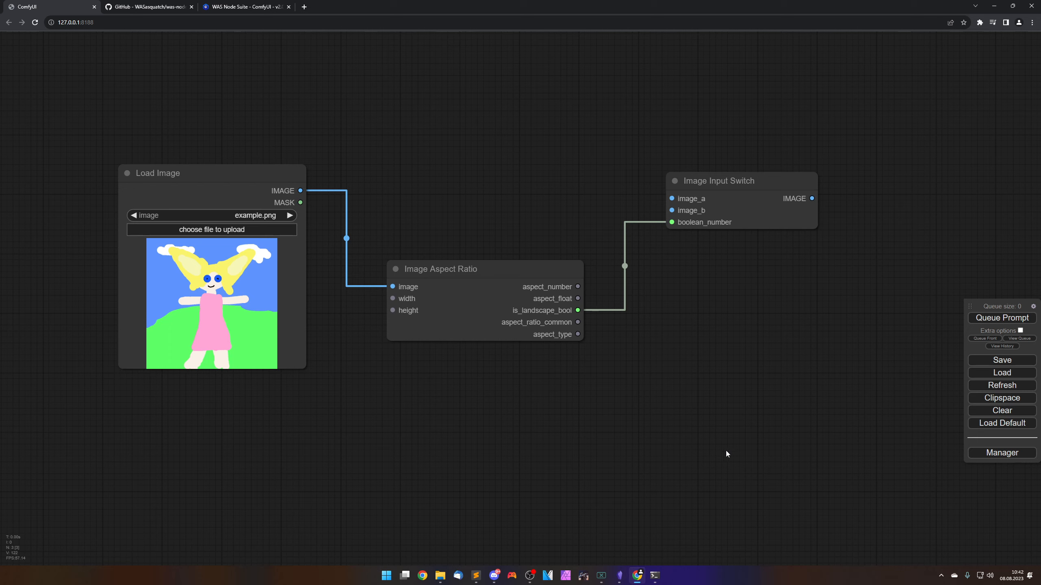
Load ComfyUI_00015_.png from the file explorer into the Load Image node.
{"action": "left_click", "coordinate": [440, 576]}
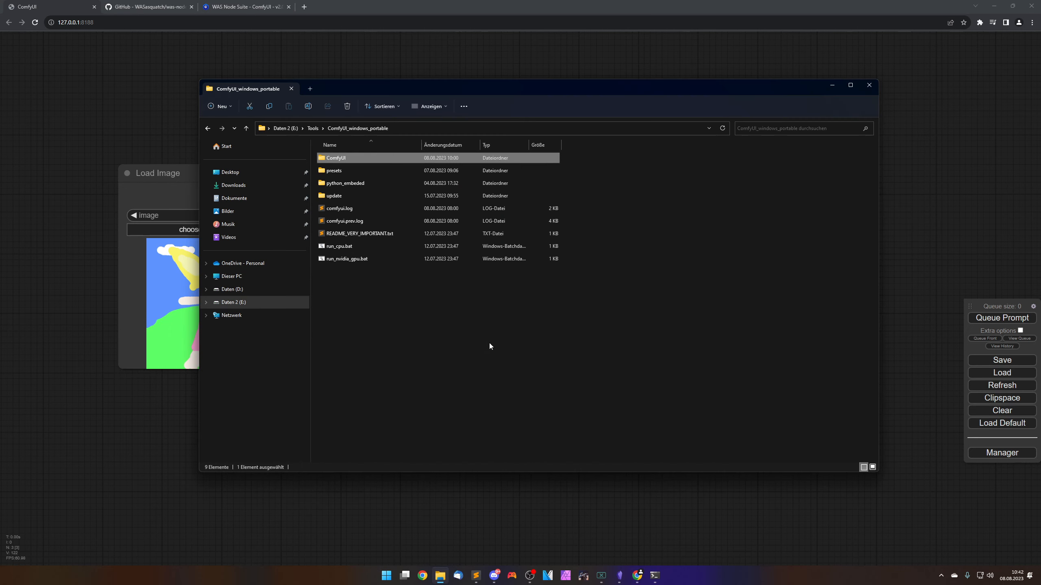
{"action": "left_click_drag", "start_coordinate": [462, 91], "coordinate": [1040, 94]}
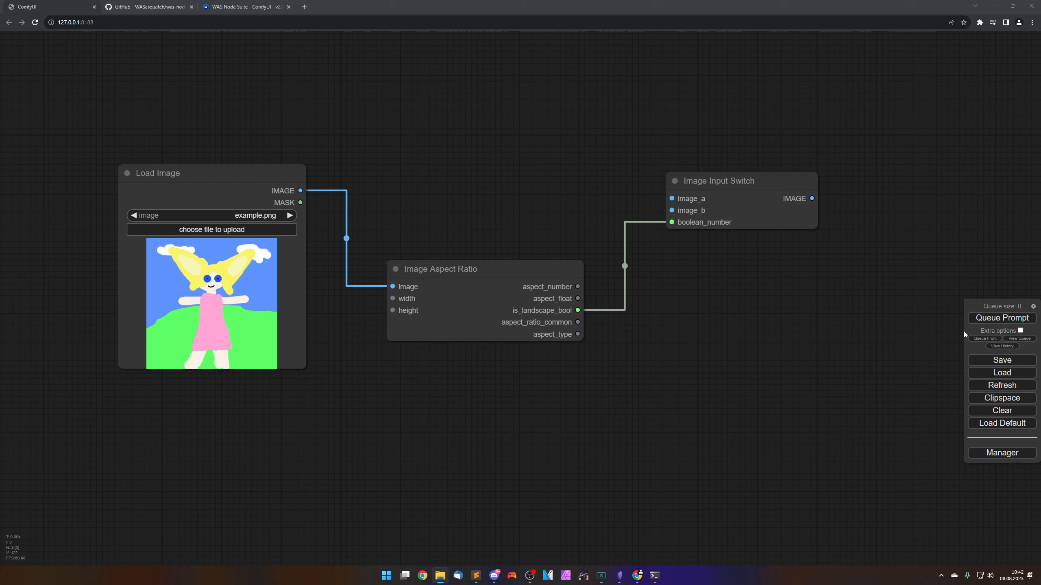
{"action": "left_click_drag", "start_coordinate": [964, 334], "coordinate": [213, 262]}
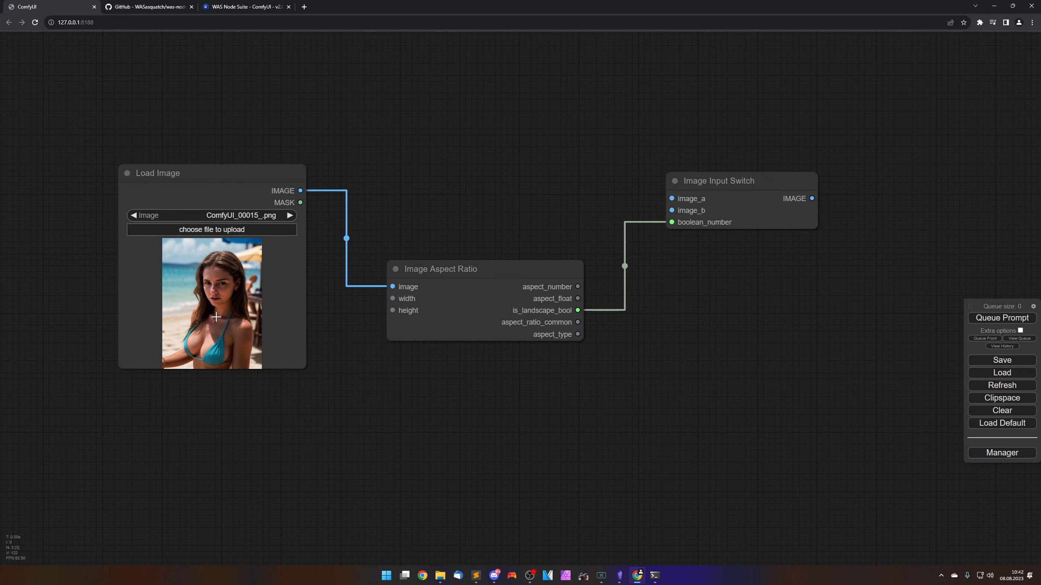
{"action": "left_click_drag", "start_coordinate": [452, 373], "coordinate": [467, 377]}
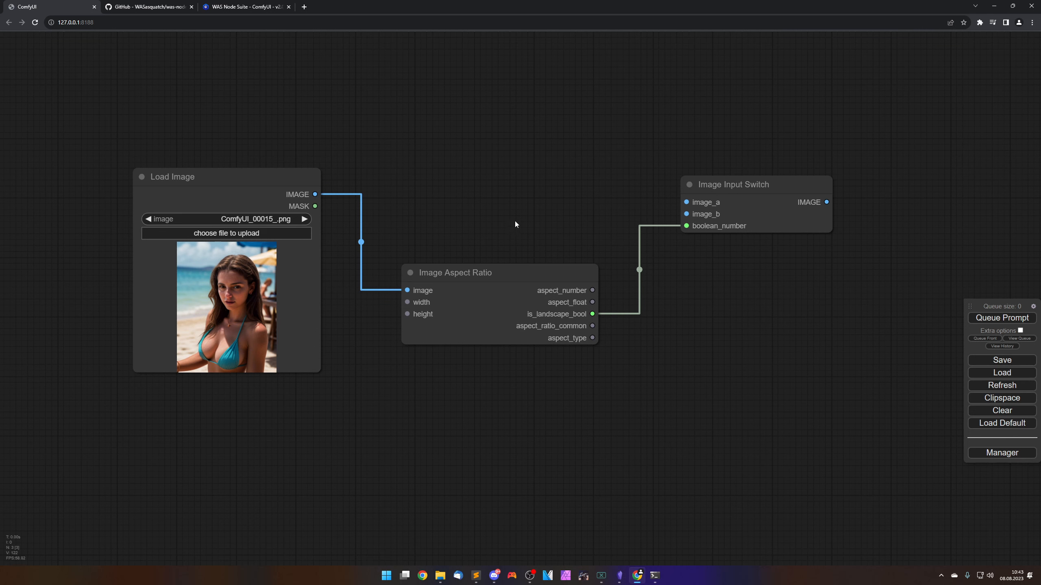
{"action": "left_click_drag", "start_coordinate": [515, 222], "coordinate": [468, 267]}
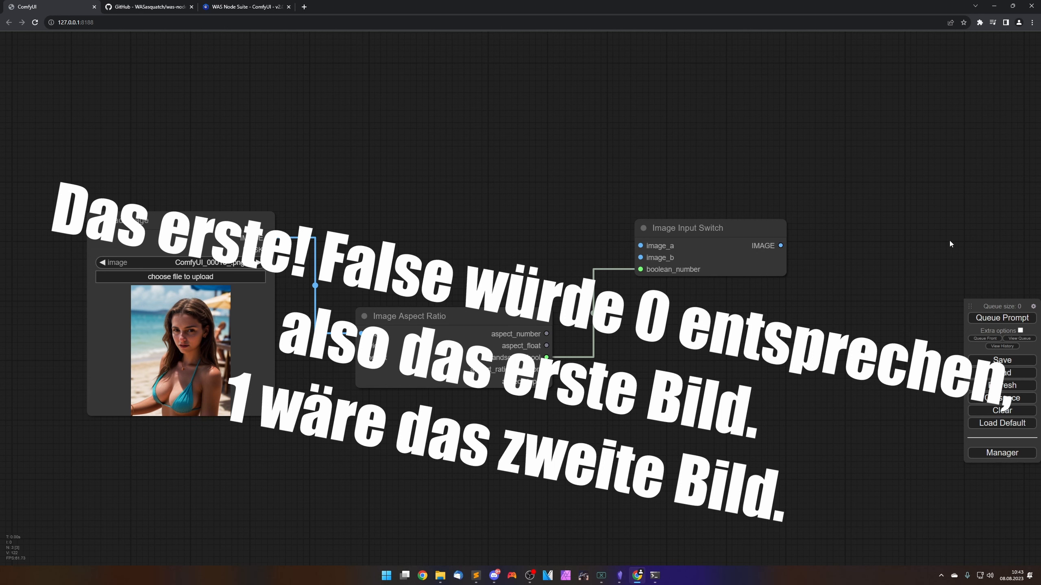
{"action": "left_click_drag", "start_coordinate": [675, 352], "coordinate": [740, 351]}
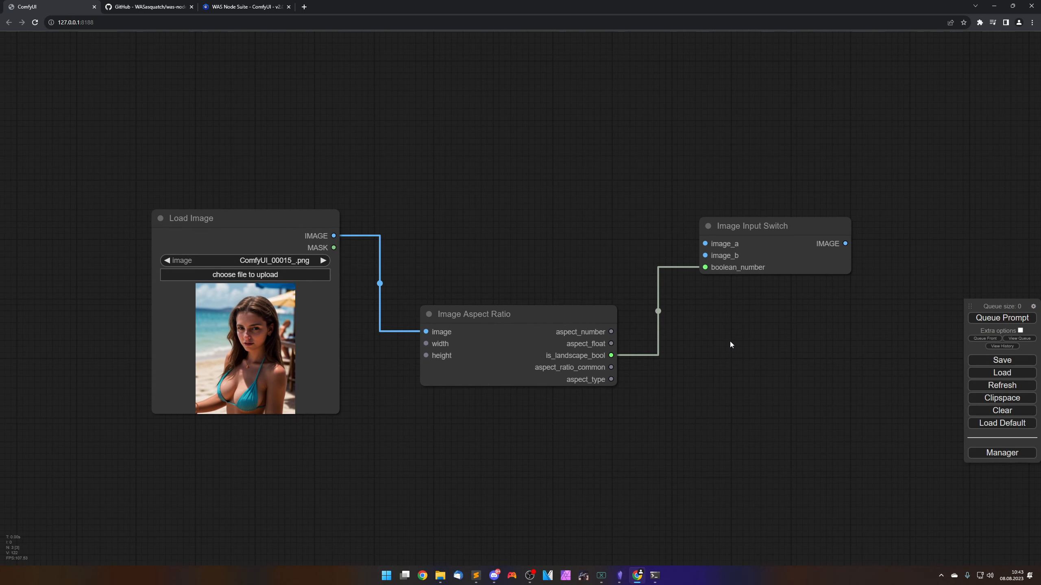
Delete the Image Input Switch and Image Aspect Ratio nodes, keeping only Load Image.
{"action": "left_click", "coordinate": [777, 249]}
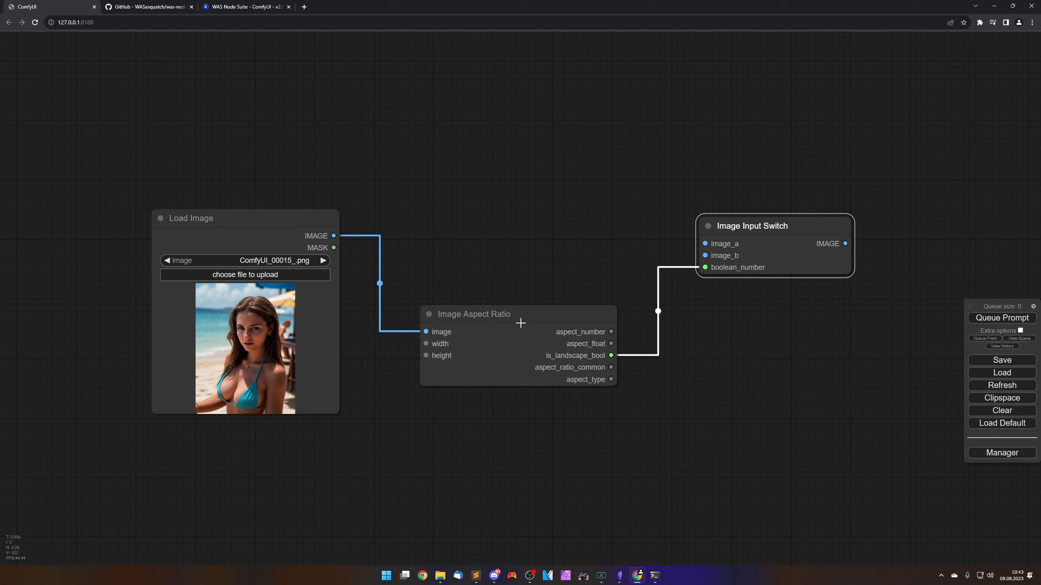
{"action": "key", "text": "Delete"}
{"action": "left_click", "coordinate": [517, 320]}
{"action": "key", "text": "Delete"}
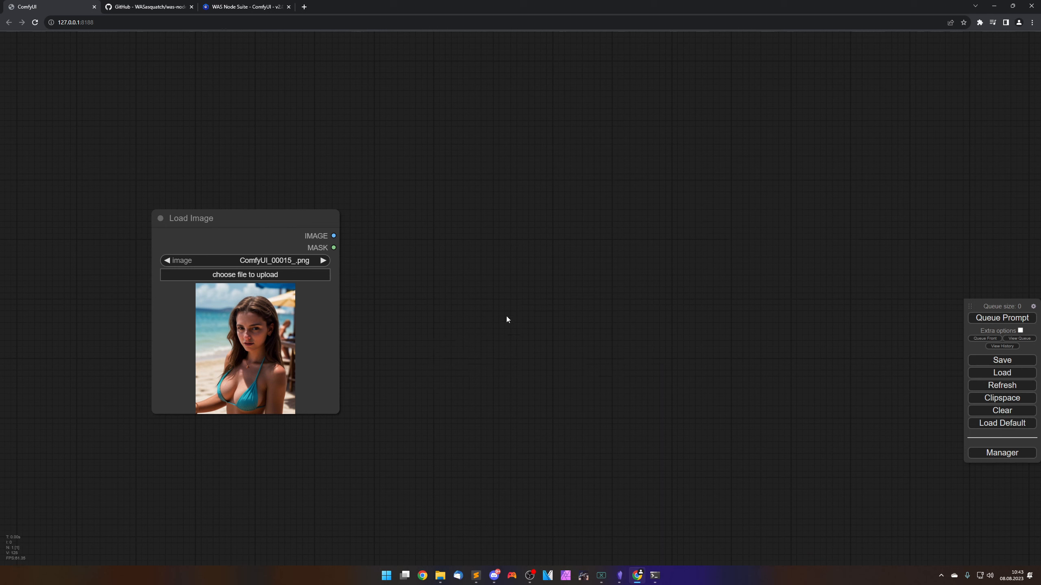
Add the WAS Suite's Image Size to Number node from the Operations group of the Number category.
{"action": "right_click", "coordinate": [506, 315]}
{"action": "left_click", "coordinate": [525, 317]}
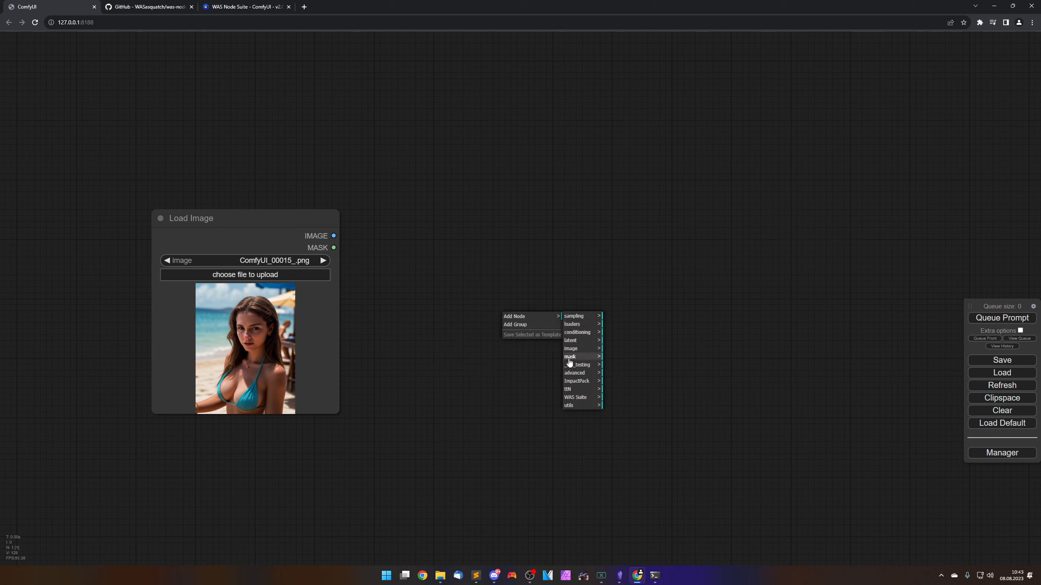
{"action": "left_click", "coordinate": [574, 397]}
{"action": "left_click", "coordinate": [619, 350]}
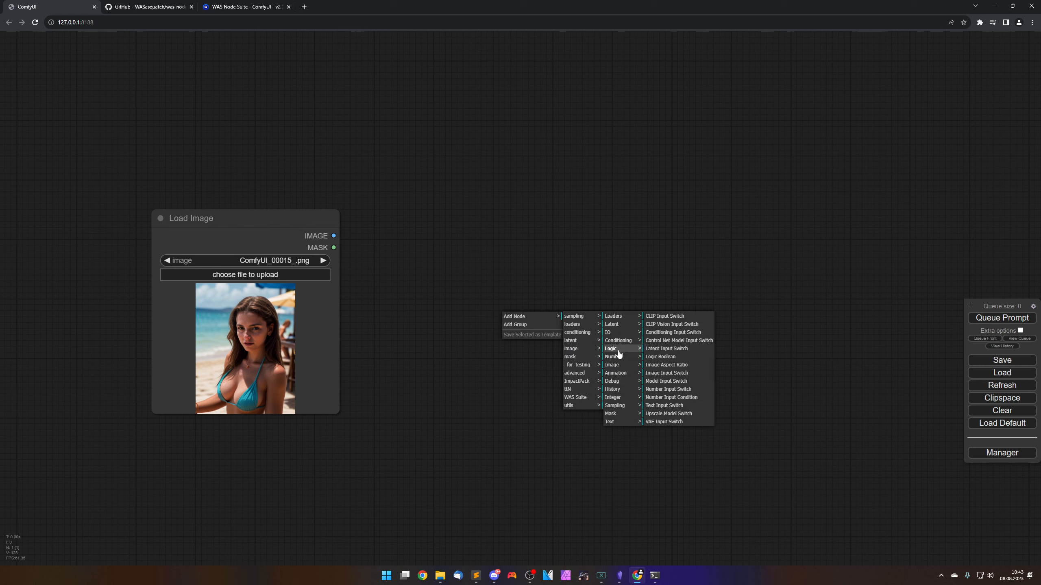
{"action": "left_click", "coordinate": [619, 358]}
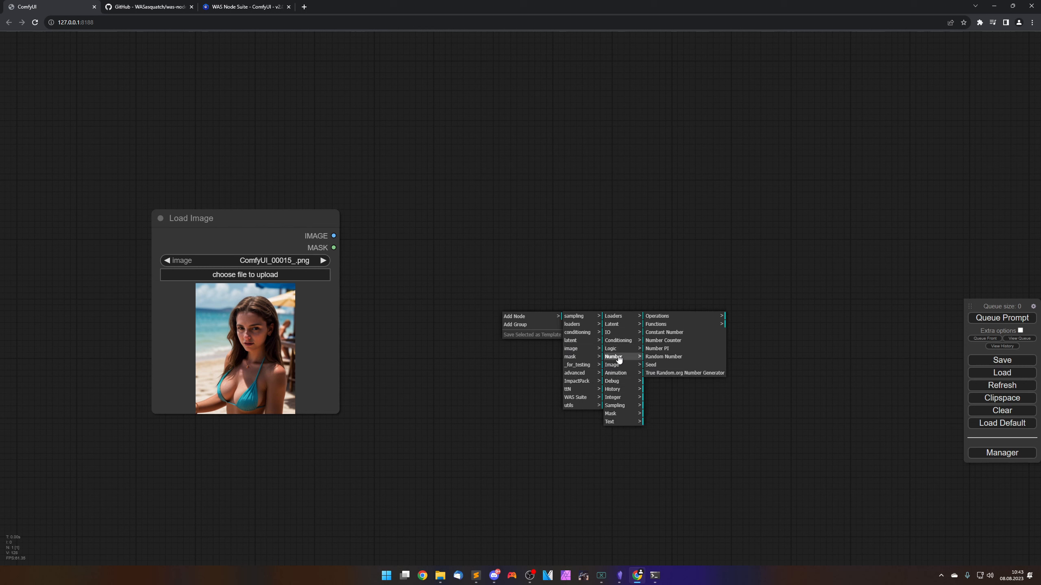
{"action": "left_click", "coordinate": [663, 318]}
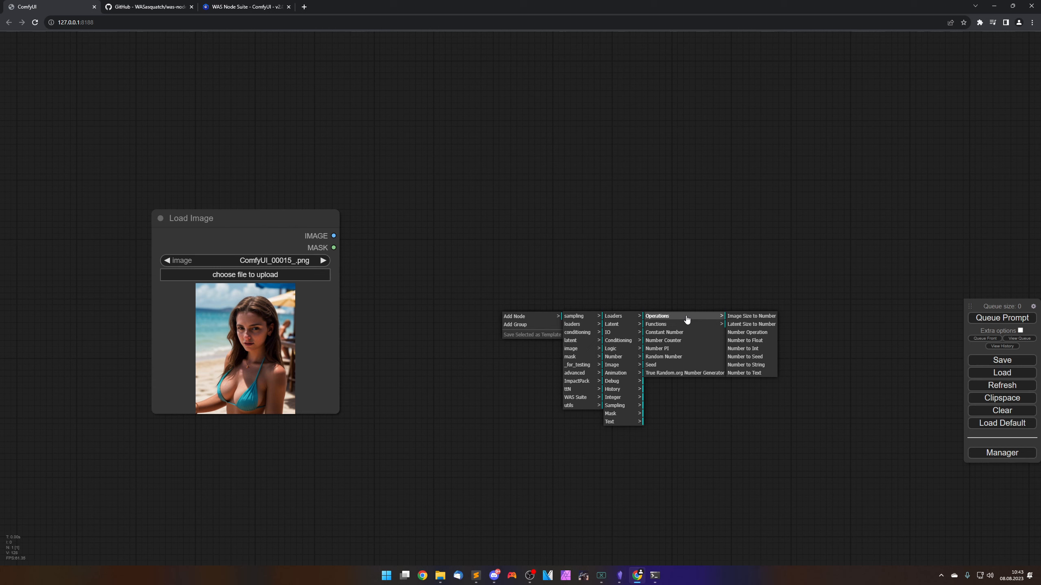
{"action": "left_click", "coordinate": [750, 316]}
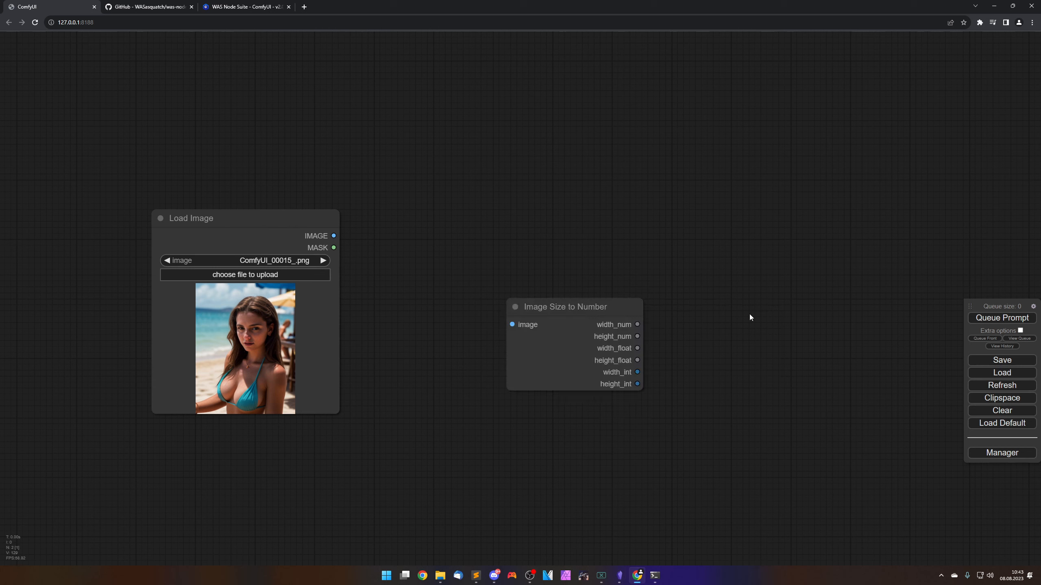
Move Image Size to Number beside Load Image and connect the IMAGE output to its image input.
{"action": "left_click_drag", "start_coordinate": [588, 307], "coordinate": [516, 218]}
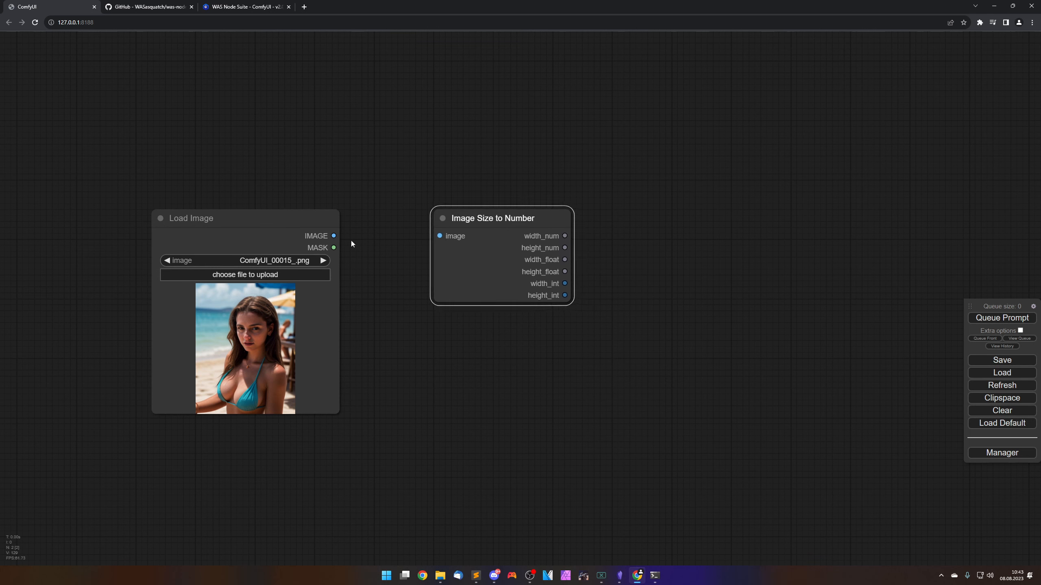
{"action": "left_click_drag", "start_coordinate": [334, 236], "coordinate": [486, 220]}
{"action": "left_click", "coordinate": [485, 219]}
{"action": "left_click_drag", "start_coordinate": [532, 359], "coordinate": [493, 357]}
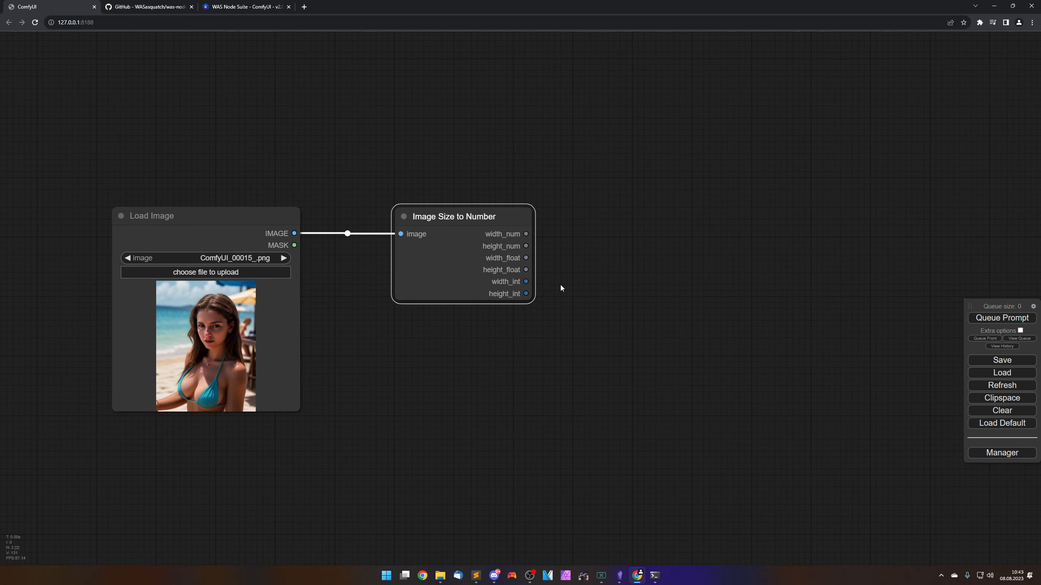
{"action": "left_click_drag", "start_coordinate": [558, 297], "coordinate": [559, 301]}
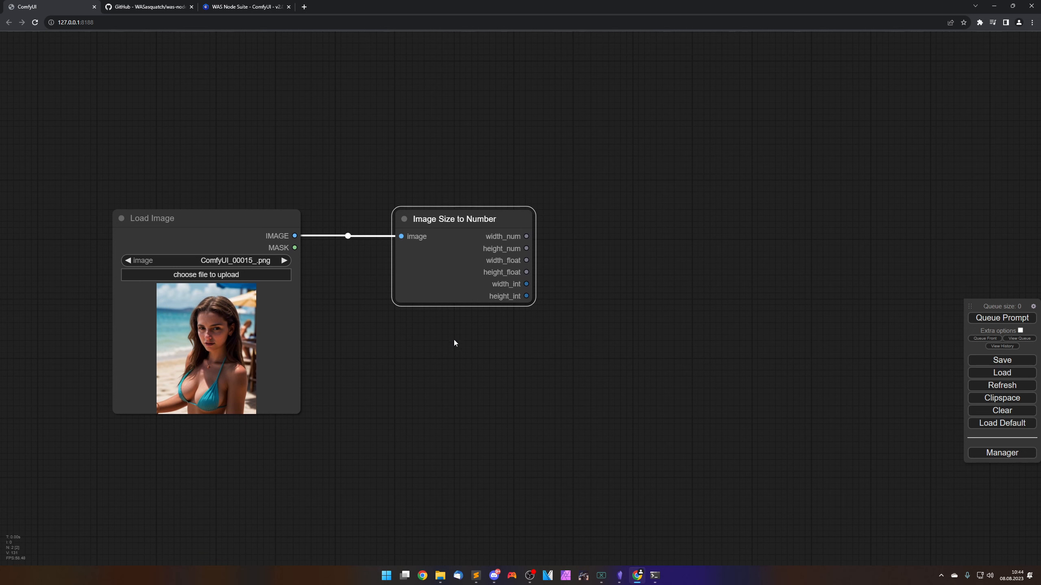
{"action": "left_click_drag", "start_coordinate": [454, 340], "coordinate": [455, 347]}
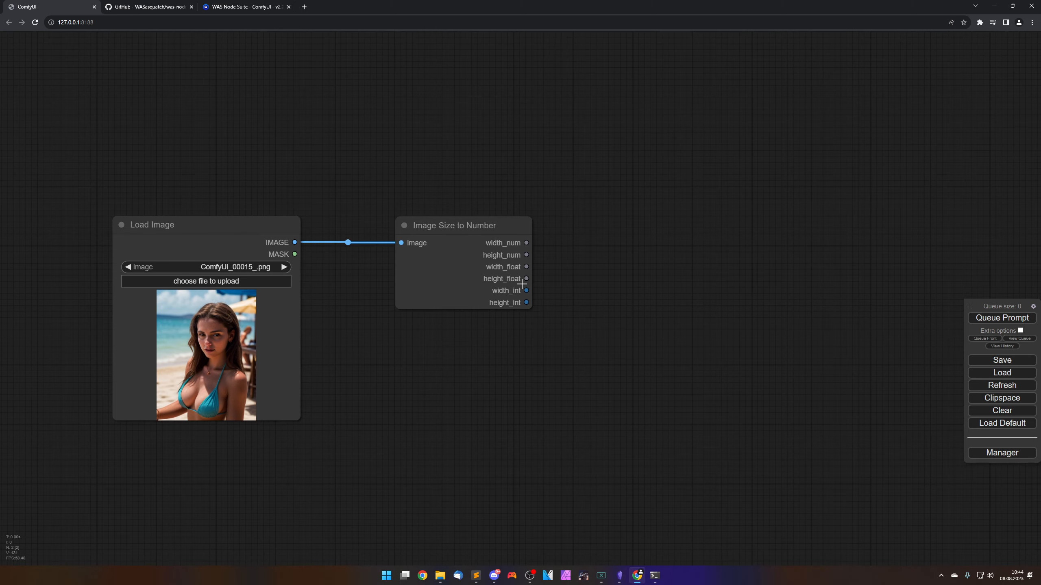
{"action": "left_click_drag", "start_coordinate": [527, 243], "coordinate": [549, 255]}
{"action": "left_click_drag", "start_coordinate": [560, 319], "coordinate": [555, 305]}
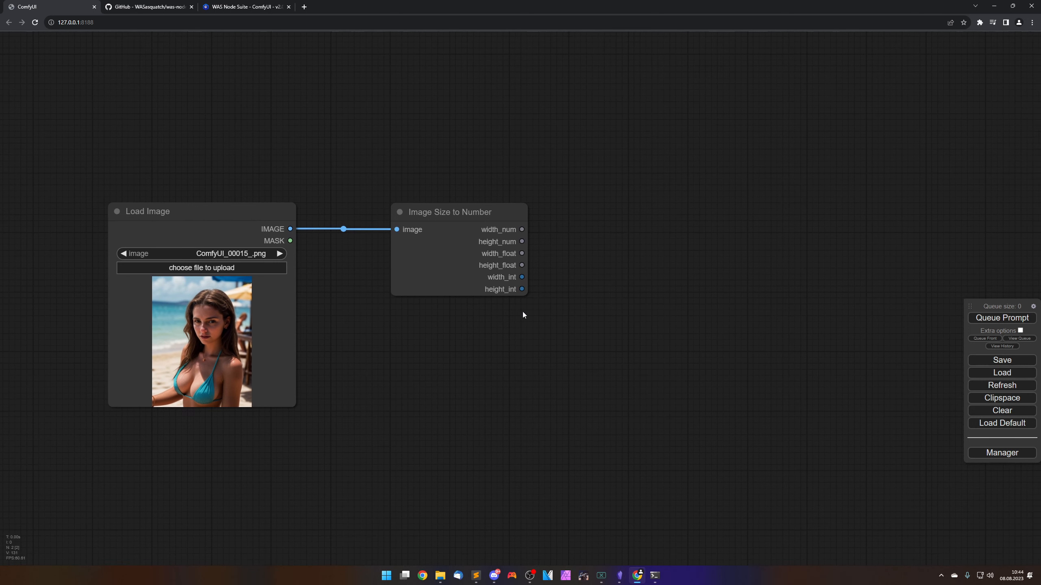
Add an Empty Latent Image node from the latent category and place it beside Image Size to Number.
{"action": "right_click", "coordinate": [541, 325]}
{"action": "left_click", "coordinate": [544, 326]}
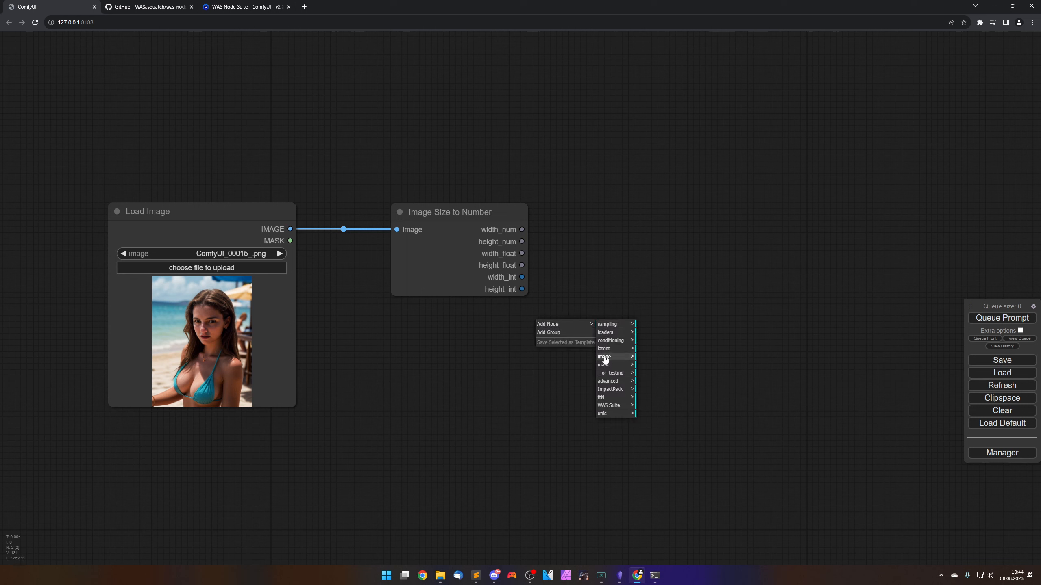
{"action": "left_click", "coordinate": [605, 350]}
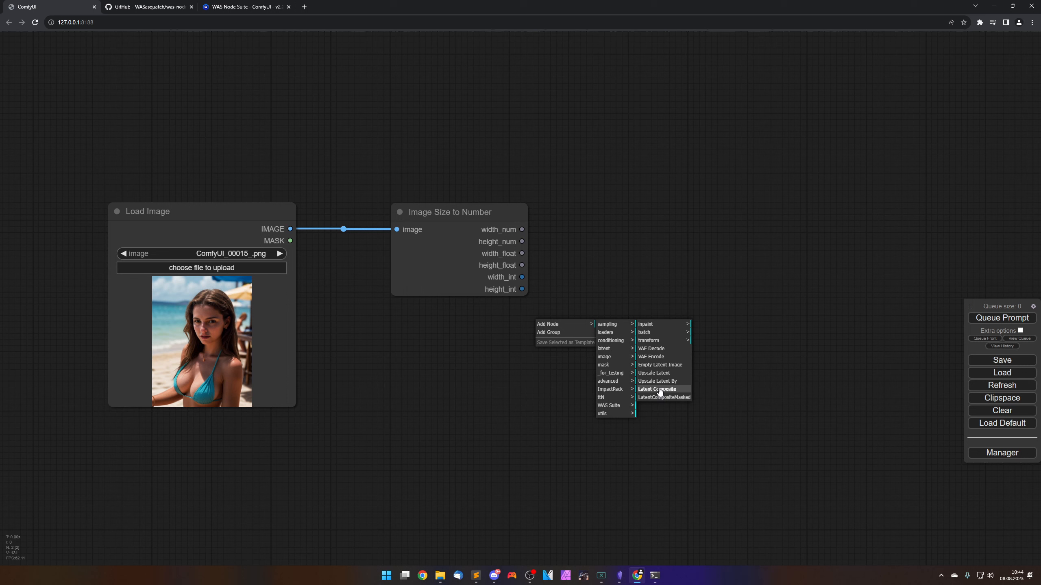
{"action": "left_click", "coordinate": [658, 368]}
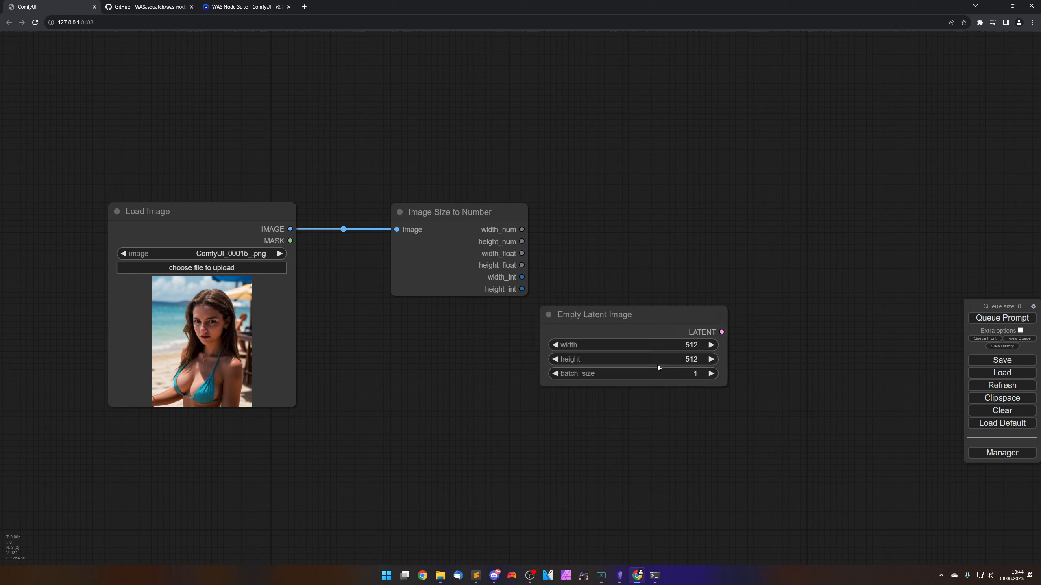
{"action": "left_click_drag", "start_coordinate": [634, 314], "coordinate": [675, 209]}
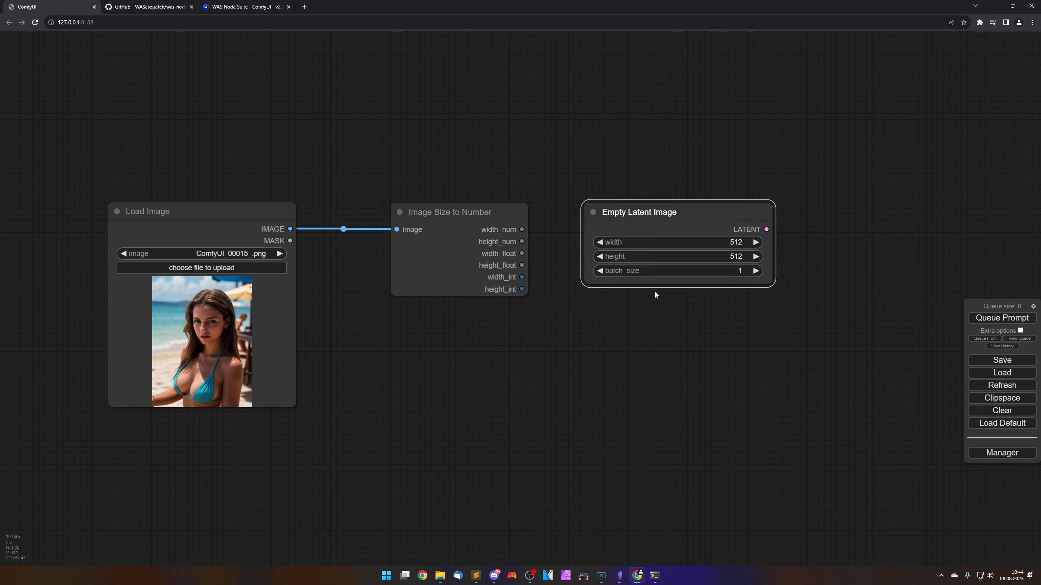
{"action": "left_click_drag", "start_coordinate": [654, 330], "coordinate": [632, 311]}
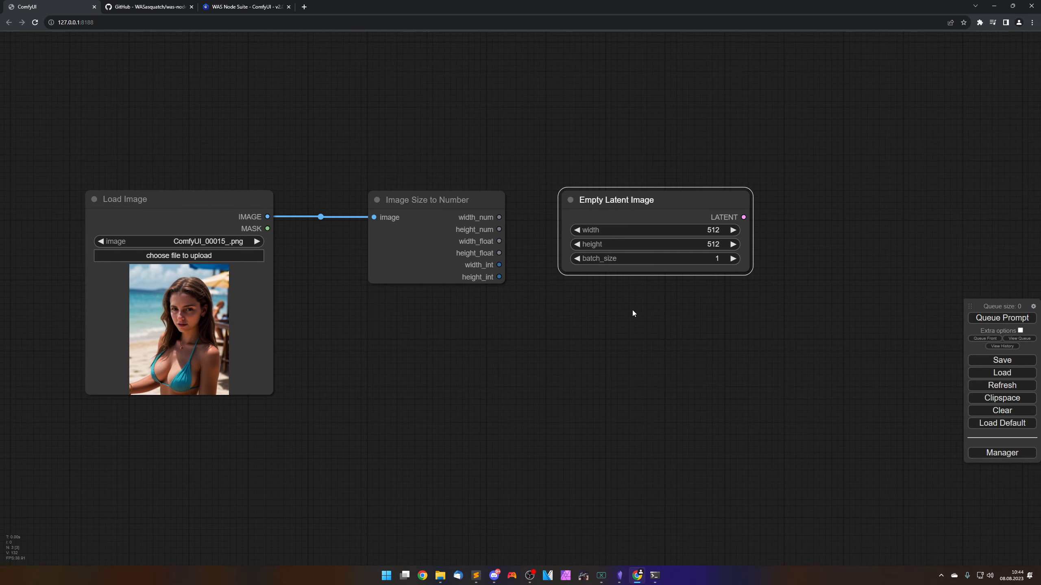
Convert the width and height widgets of Empty Latent Image to inputs.
{"action": "right_click", "coordinate": [657, 216]}
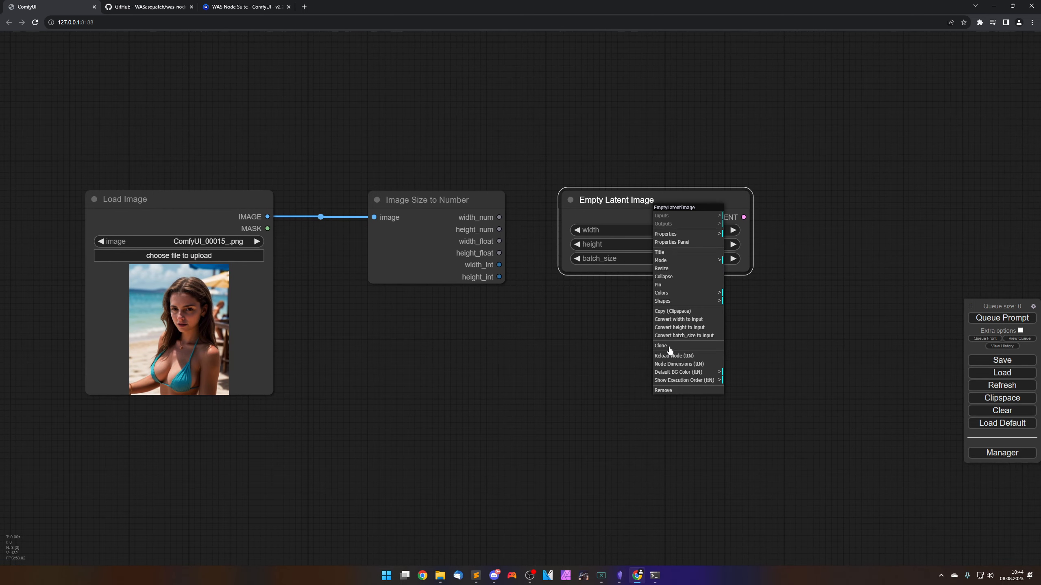
{"action": "left_click", "coordinate": [670, 324]}
{"action": "right_click", "coordinate": [655, 215]}
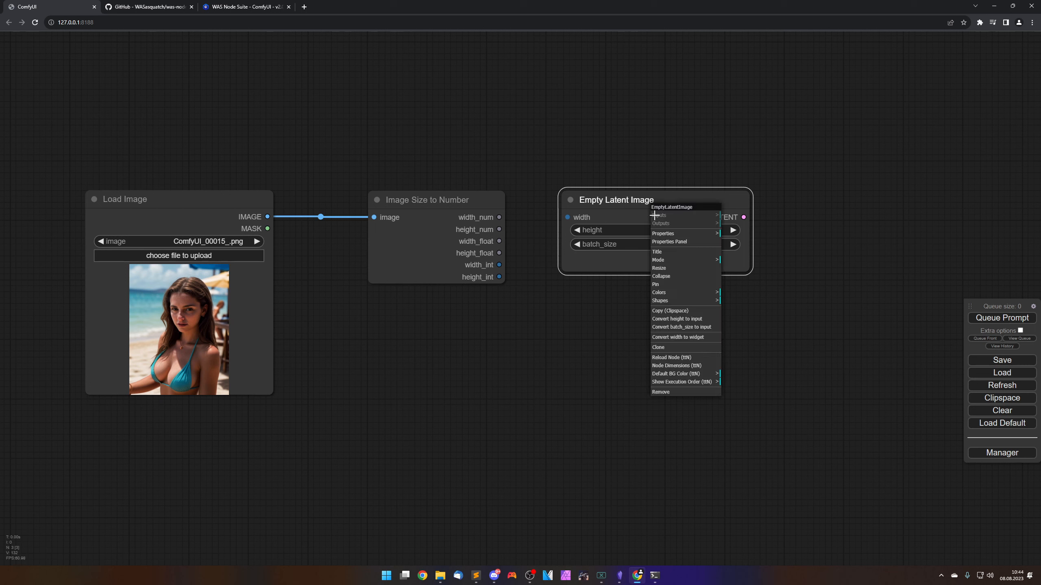
{"action": "left_click", "coordinate": [662, 319]}
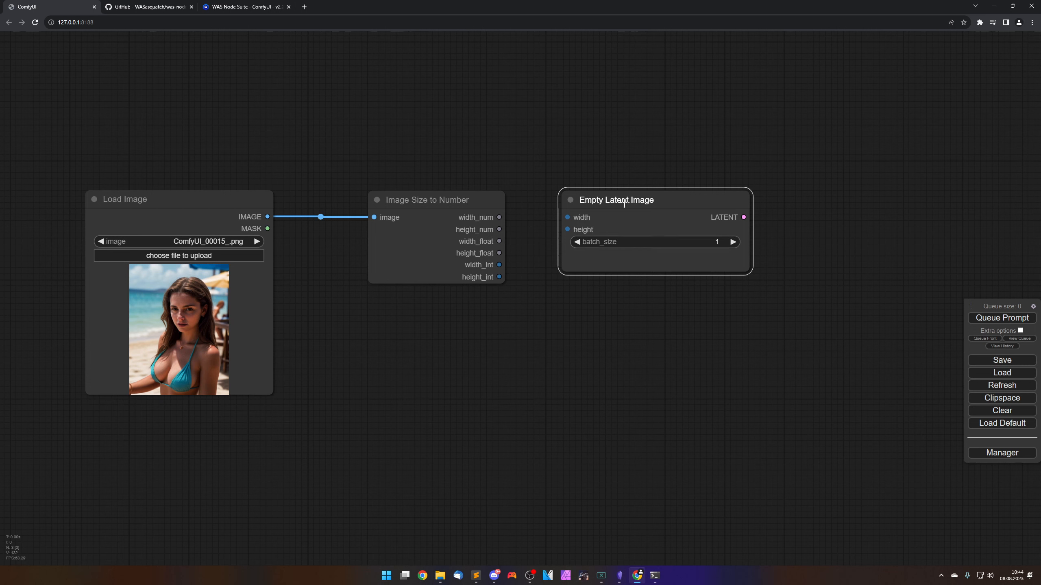
Line up Empty Latent Image with the integer outputs and connect width_int to width and height_int to height.
{"action": "left_click_drag", "start_coordinate": [624, 200], "coordinate": [620, 249]}
{"action": "left_click_drag", "start_coordinate": [500, 265], "coordinate": [624, 250]}
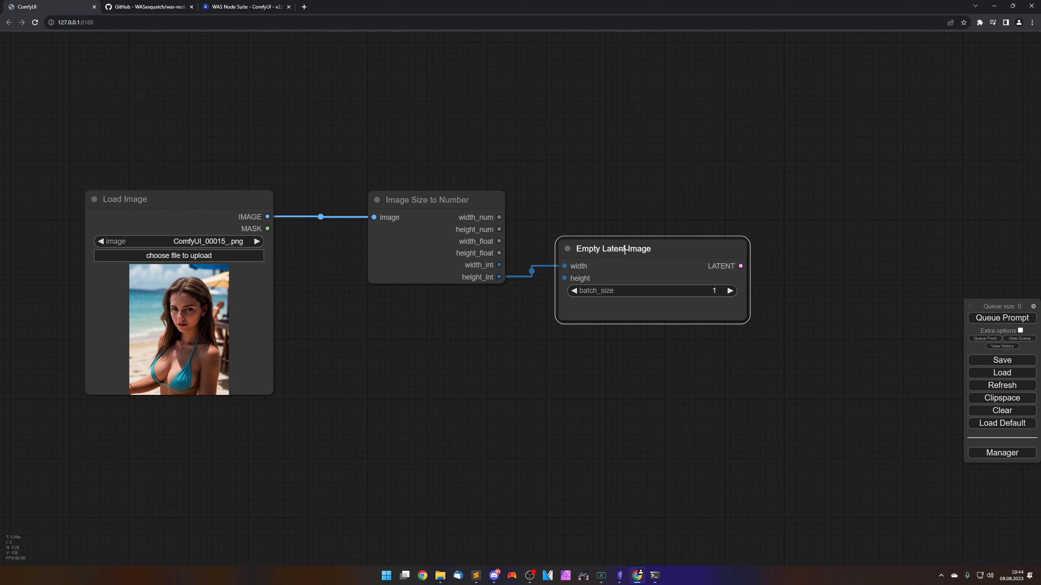
{"action": "left_click_drag", "start_coordinate": [499, 265], "coordinate": [565, 278]}
{"action": "left_click", "coordinate": [527, 329]}
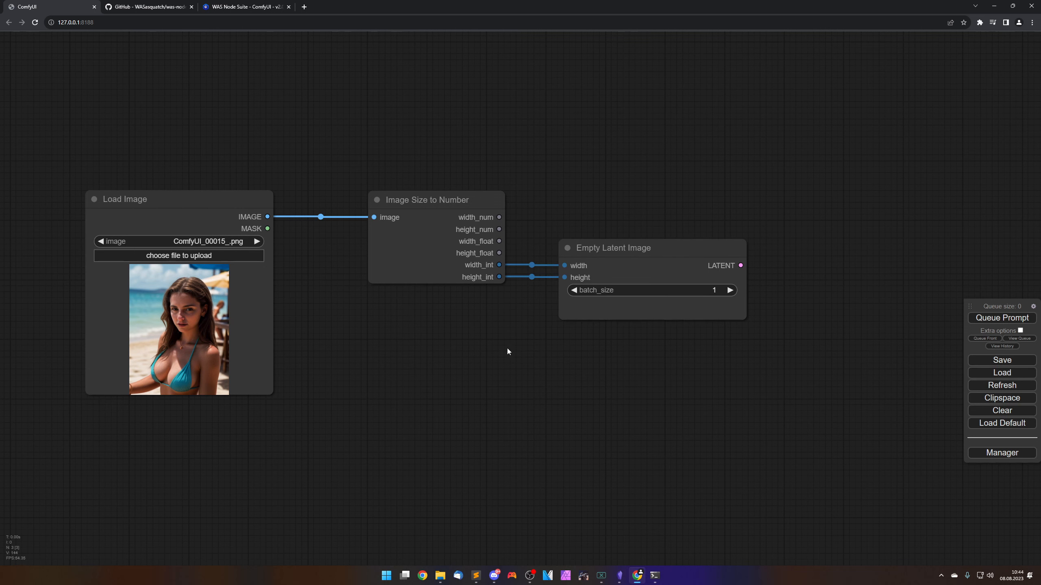
{"action": "left_click_drag", "start_coordinate": [508, 348], "coordinate": [553, 351]}
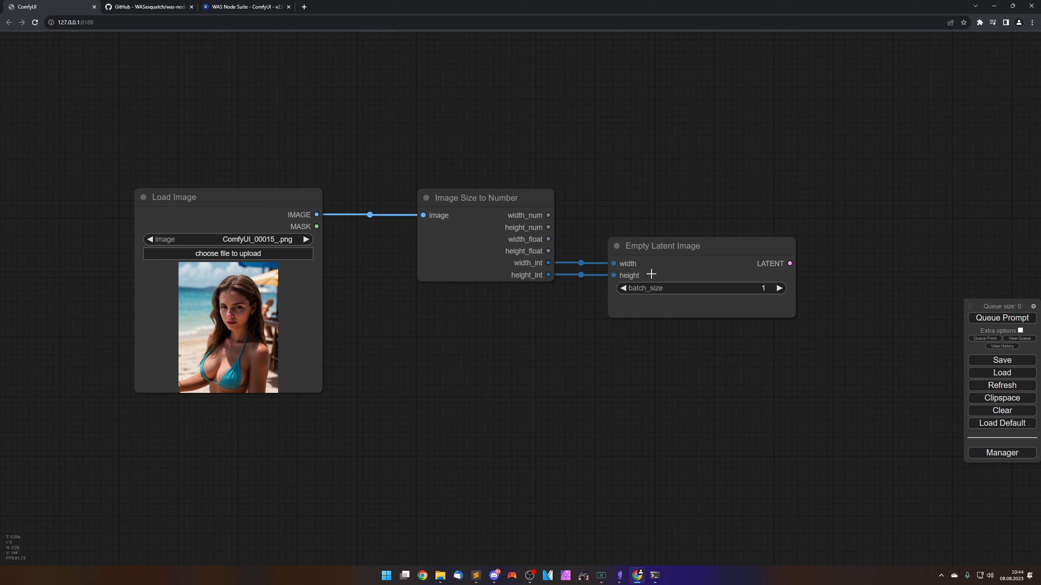
Delete the Empty Latent Image and Image Size to Number nodes, keeping only Load Image.
{"action": "left_click", "coordinate": [677, 247]}
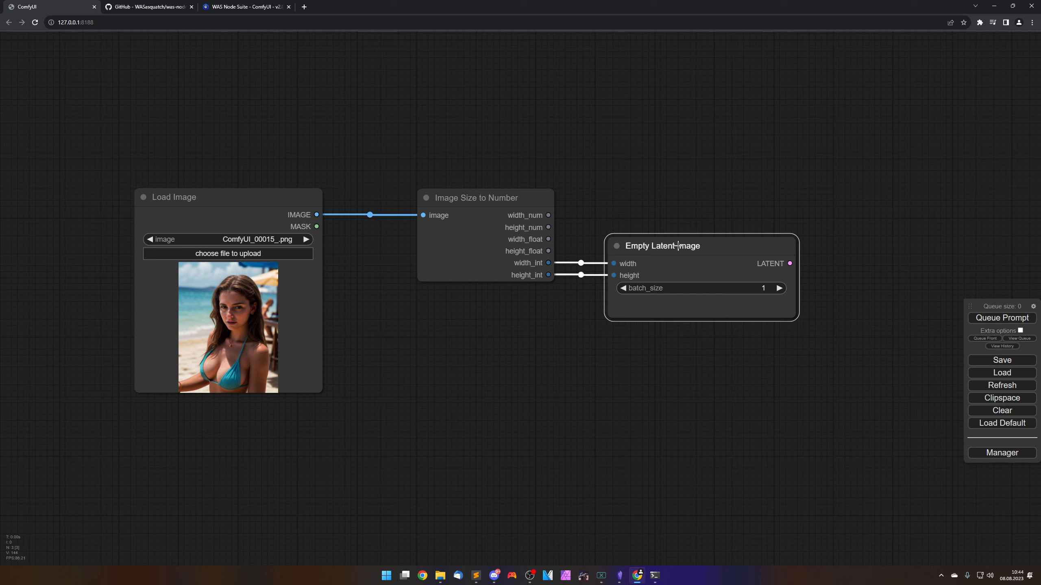
{"action": "left_click_drag", "start_coordinate": [637, 344], "coordinate": [634, 341]}
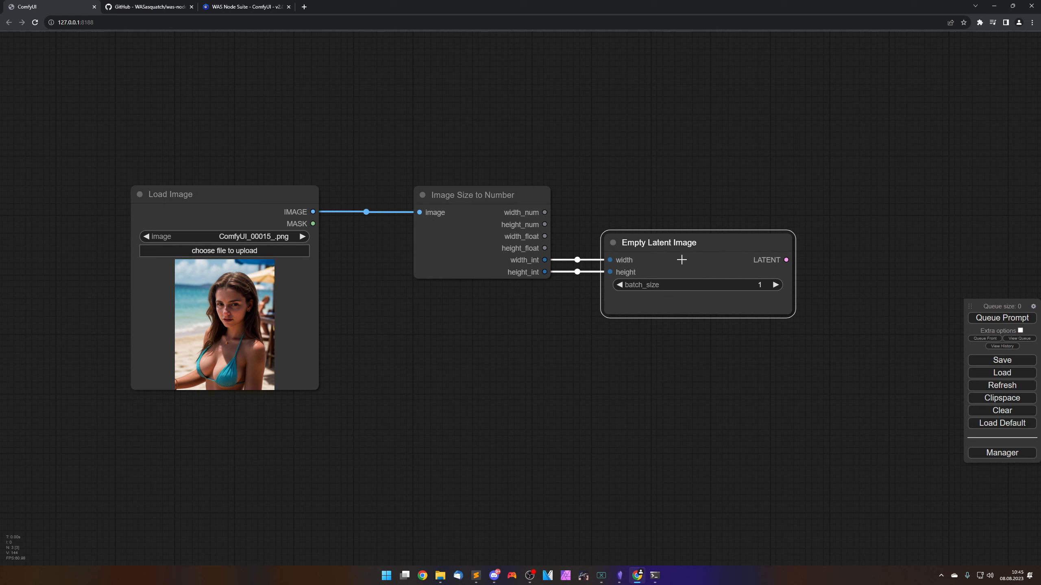
{"action": "key", "text": "Delete"}
{"action": "left_click", "coordinate": [474, 258]}
{"action": "key", "text": "Delete"}
Add the WAS Suite's Number to Float node from the Operations group of the Number category, and remove it again.
{"action": "right_click", "coordinate": [474, 258]}
{"action": "left_click", "coordinate": [500, 259]}
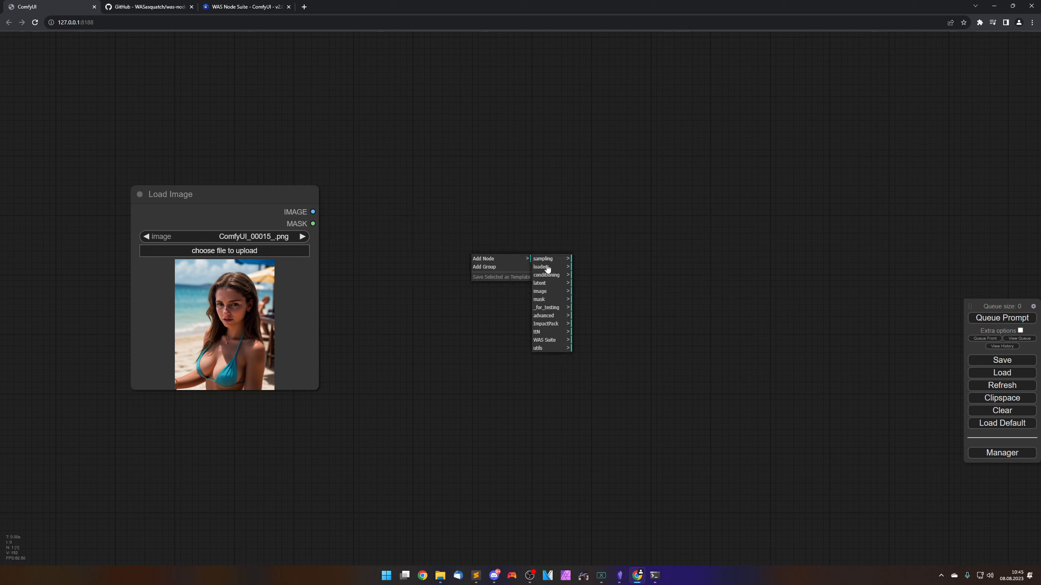
{"action": "left_click", "coordinate": [549, 340]}
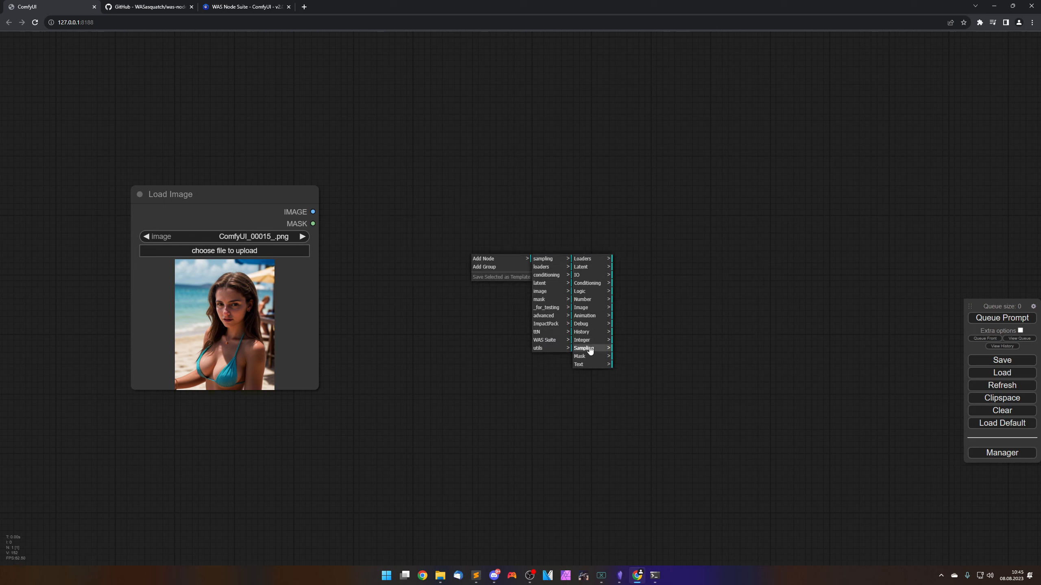
{"action": "left_click", "coordinate": [590, 302]}
{"action": "left_click", "coordinate": [640, 259]}
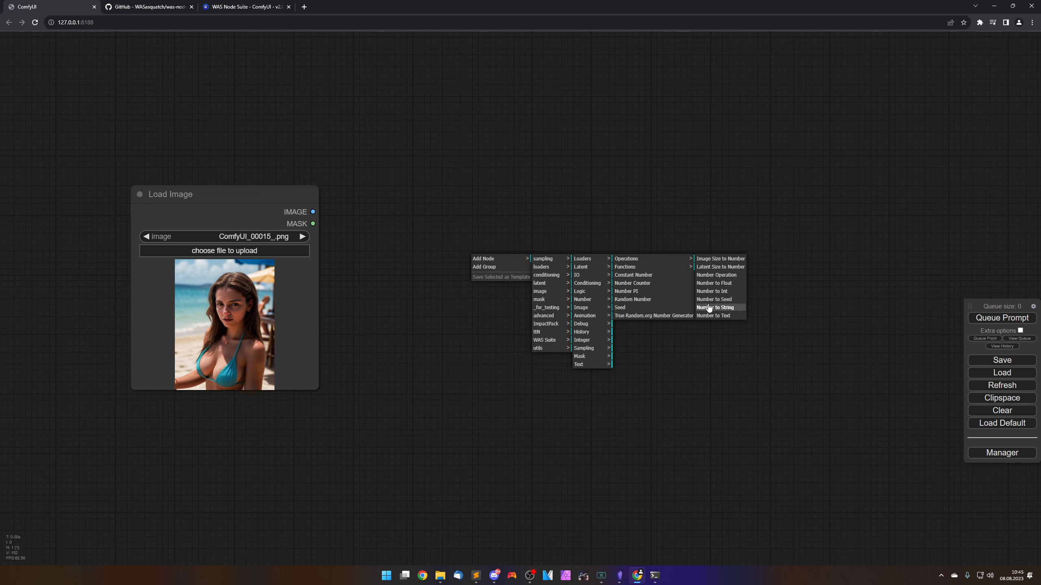
{"action": "left_click", "coordinate": [712, 284]}
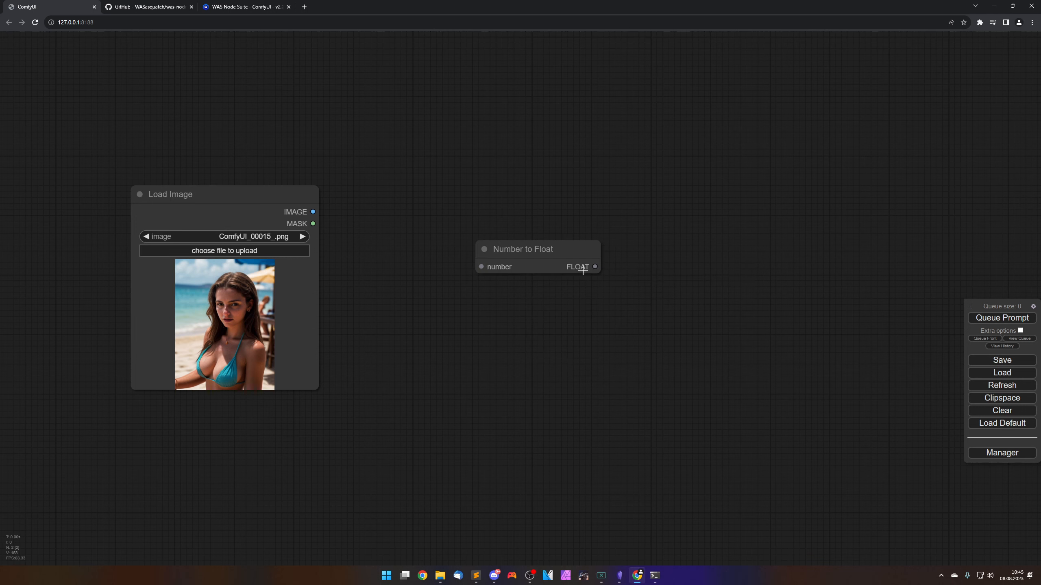
{"action": "right_click", "coordinate": [546, 249]}
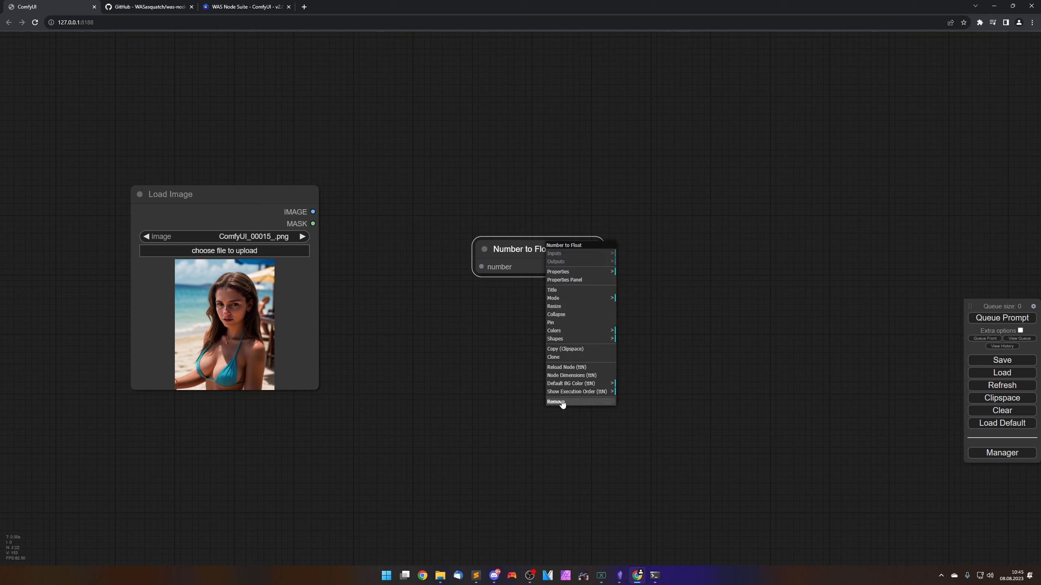
{"action": "left_click", "coordinate": [562, 402]}
Try out the WAS Suite's Number Multiple Of node from the Number category's Functions group beside Load Image, and remove it.
{"action": "right_click", "coordinate": [516, 247]}
{"action": "left_click", "coordinate": [529, 247]}
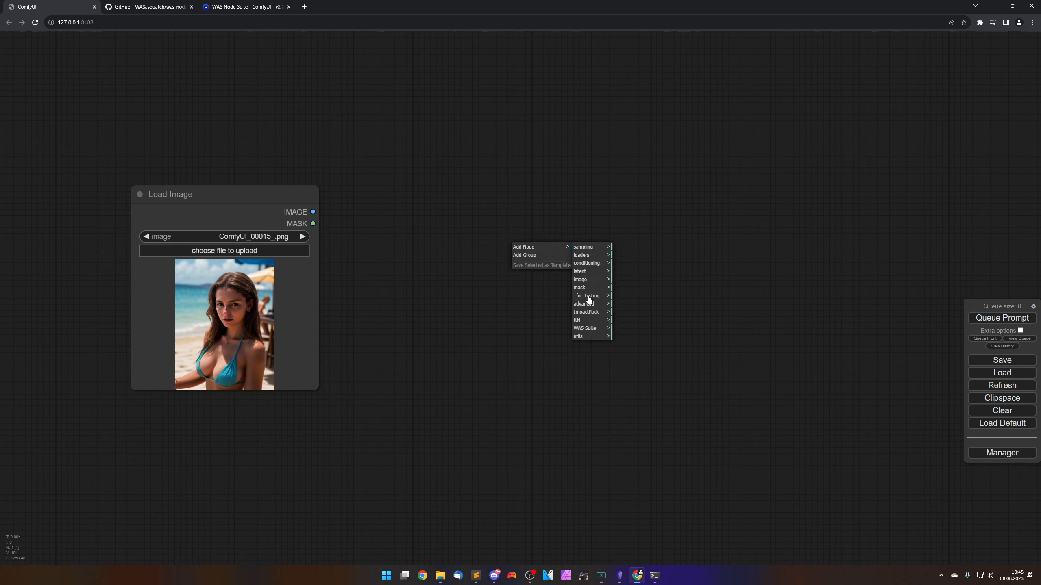
{"action": "left_click", "coordinate": [591, 329]}
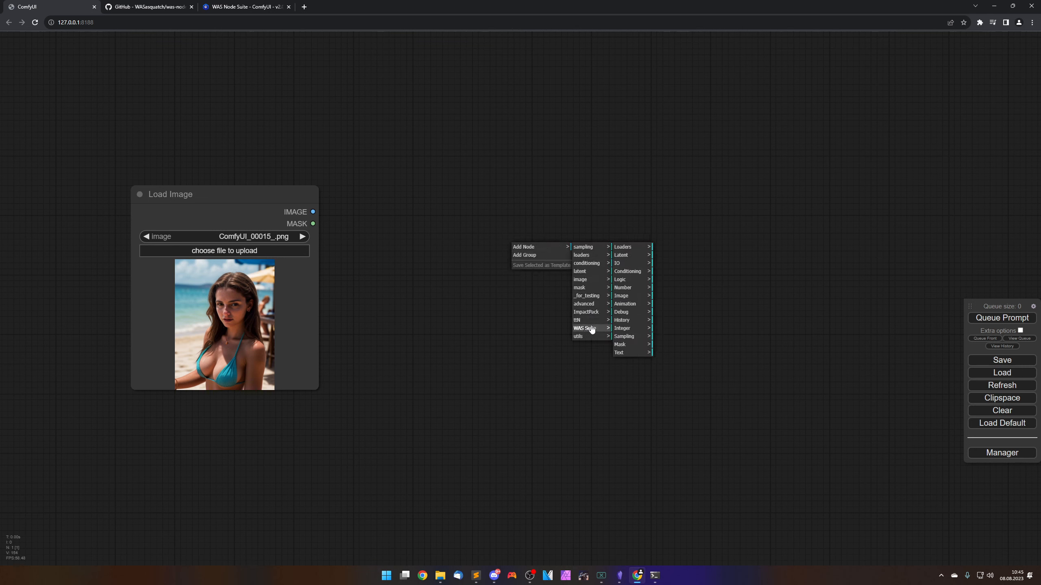
{"action": "left_click", "coordinate": [629, 283]}
{"action": "left_click", "coordinate": [623, 287]}
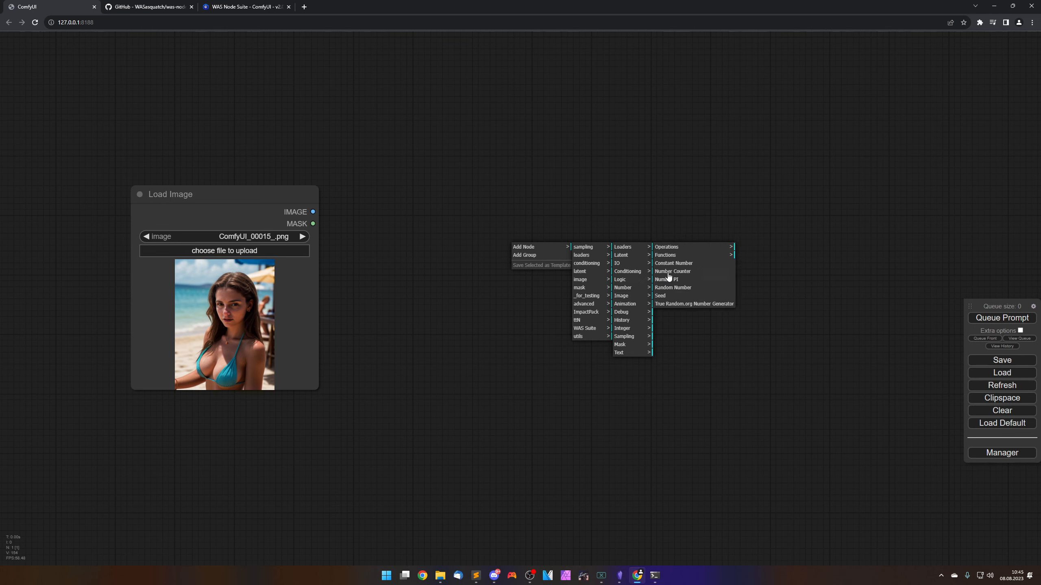
{"action": "left_click", "coordinate": [683, 259]}
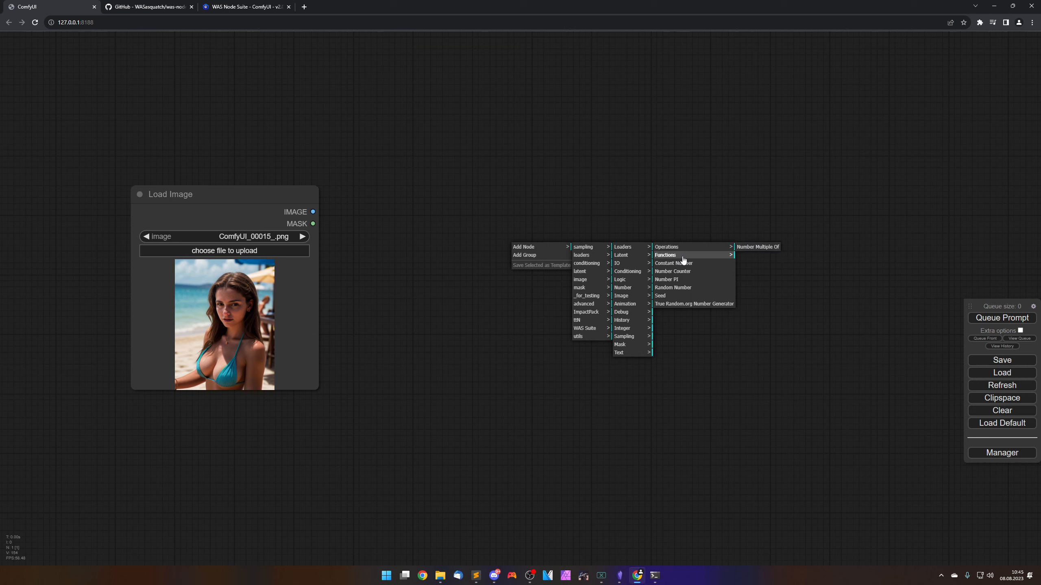
{"action": "left_click", "coordinate": [685, 248]}
{"action": "left_click", "coordinate": [684, 257]}
{"action": "left_click", "coordinate": [754, 247]}
{"action": "left_click_drag", "start_coordinate": [605, 239], "coordinate": [526, 235]}
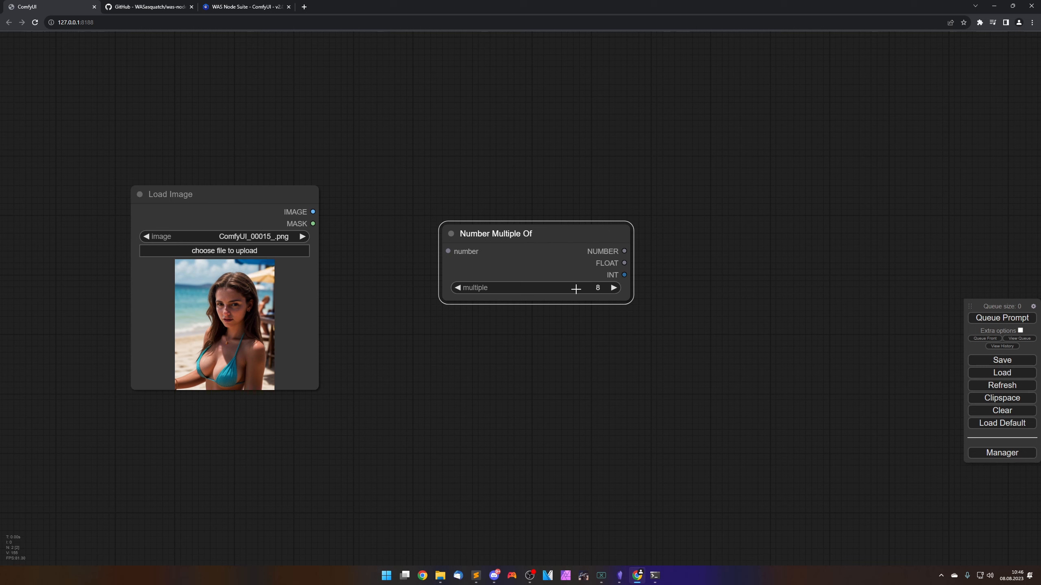
{"action": "left_click_drag", "start_coordinate": [548, 232], "coordinate": [544, 234]}
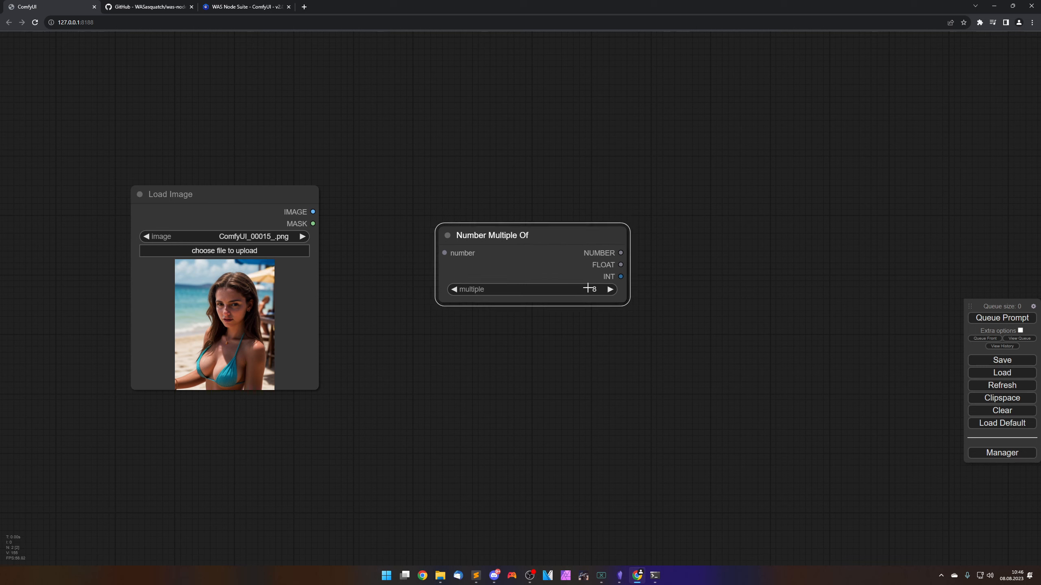
{"action": "right_click", "coordinate": [549, 246]}
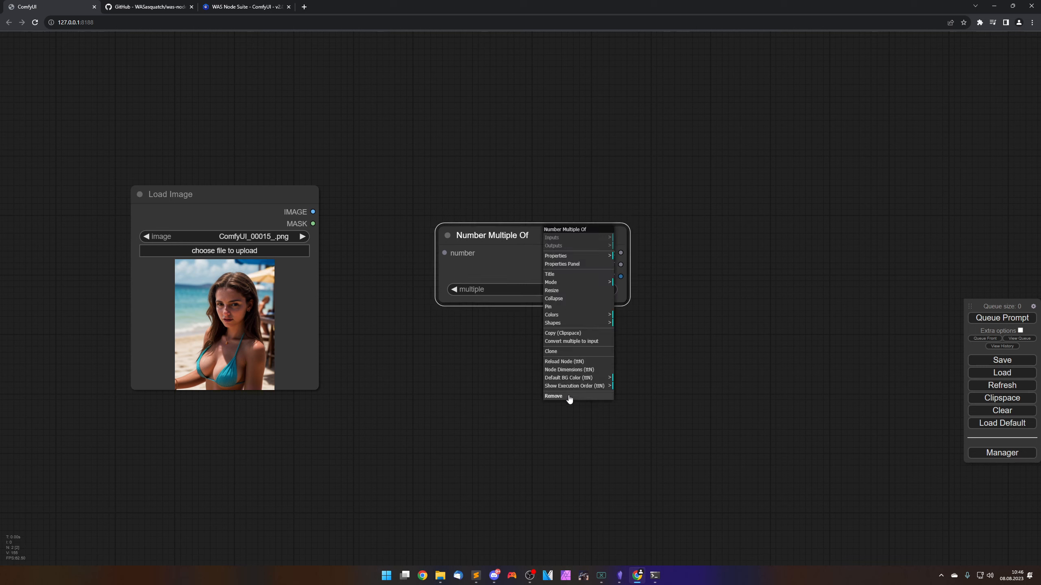
{"action": "left_click", "coordinate": [569, 395]}
Add the WAS Suite's Image Paste Face node from the Process group of the Image category and place it beside Load Image.
{"action": "right_click", "coordinate": [538, 270]}
{"action": "left_click", "coordinate": [547, 270]}
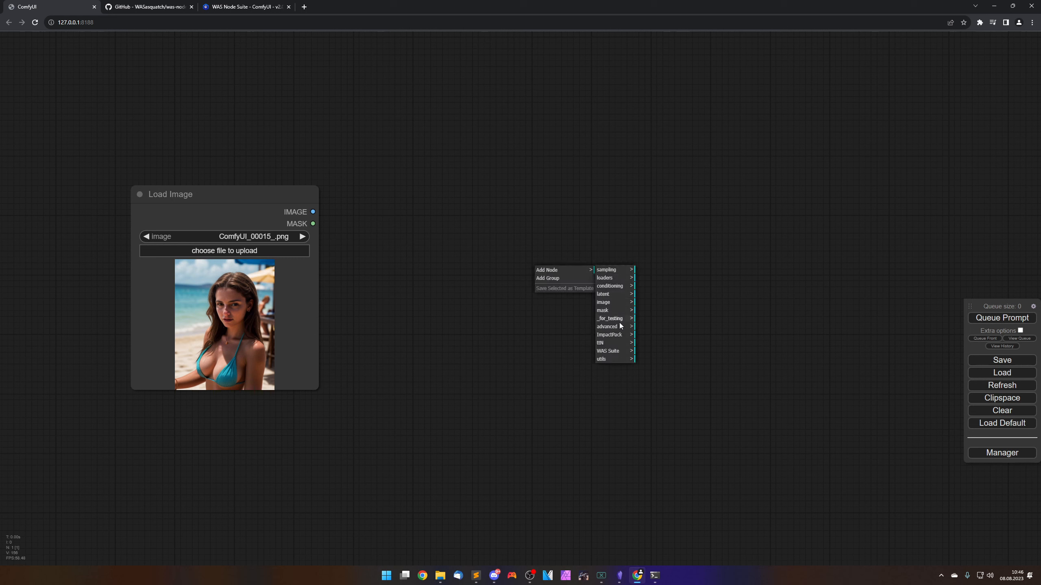
{"action": "left_click", "coordinate": [615, 352]}
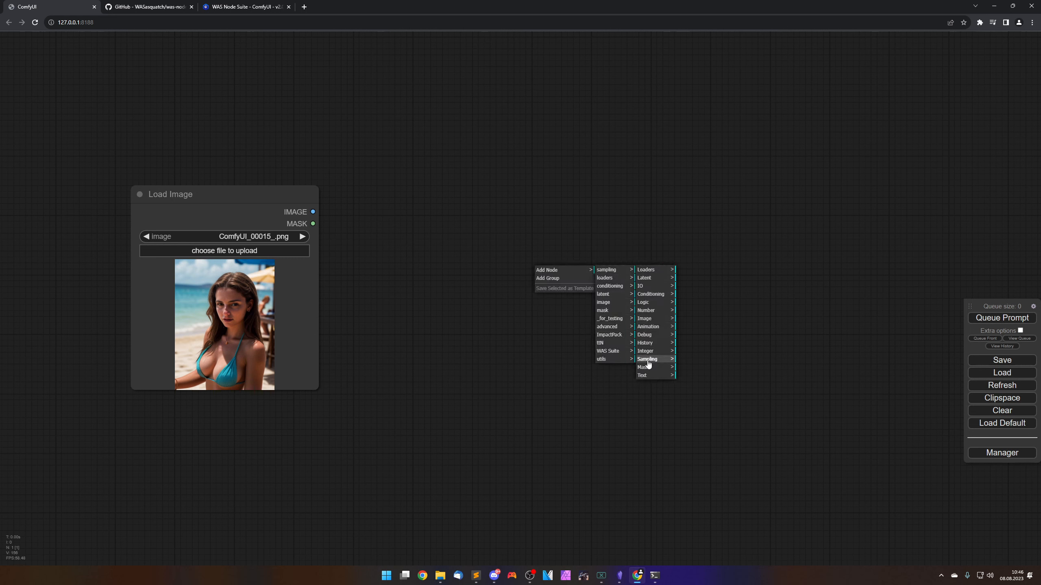
{"action": "left_click", "coordinate": [651, 304]}
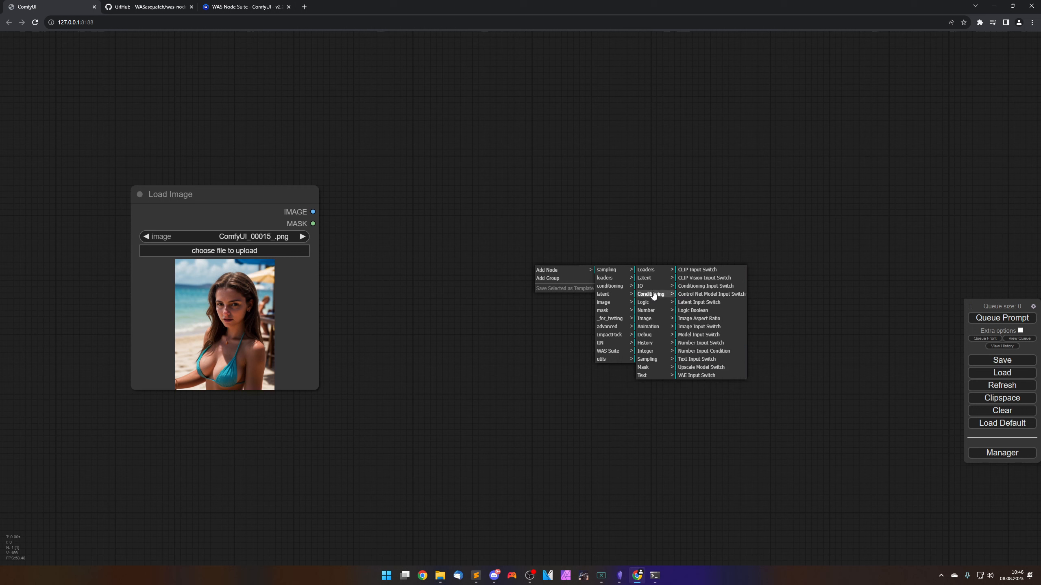
{"action": "left_click", "coordinate": [653, 295]}
{"action": "left_click", "coordinate": [654, 304]}
{"action": "left_click", "coordinate": [655, 311]}
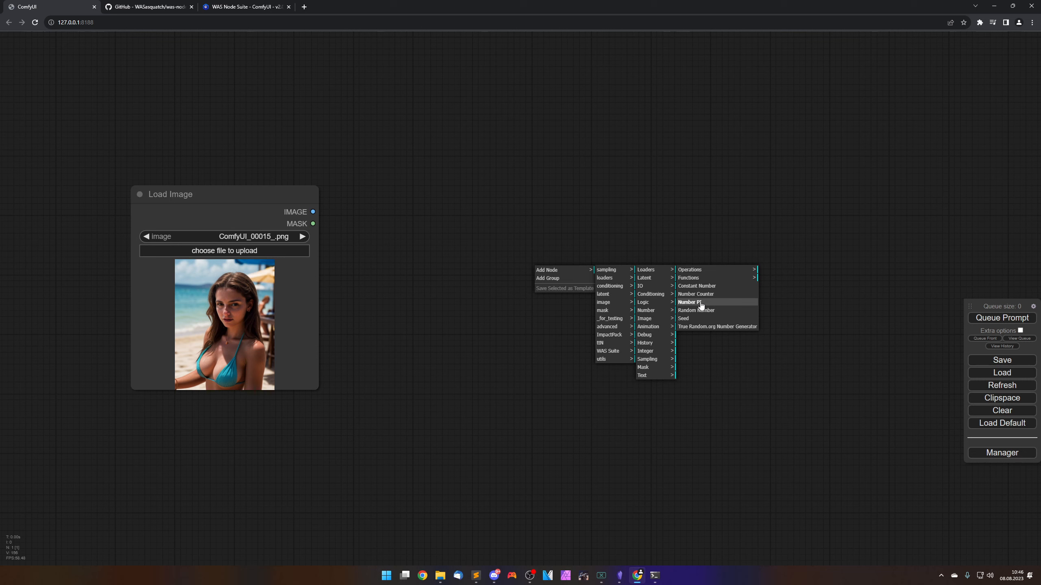
{"action": "left_click", "coordinate": [652, 319]}
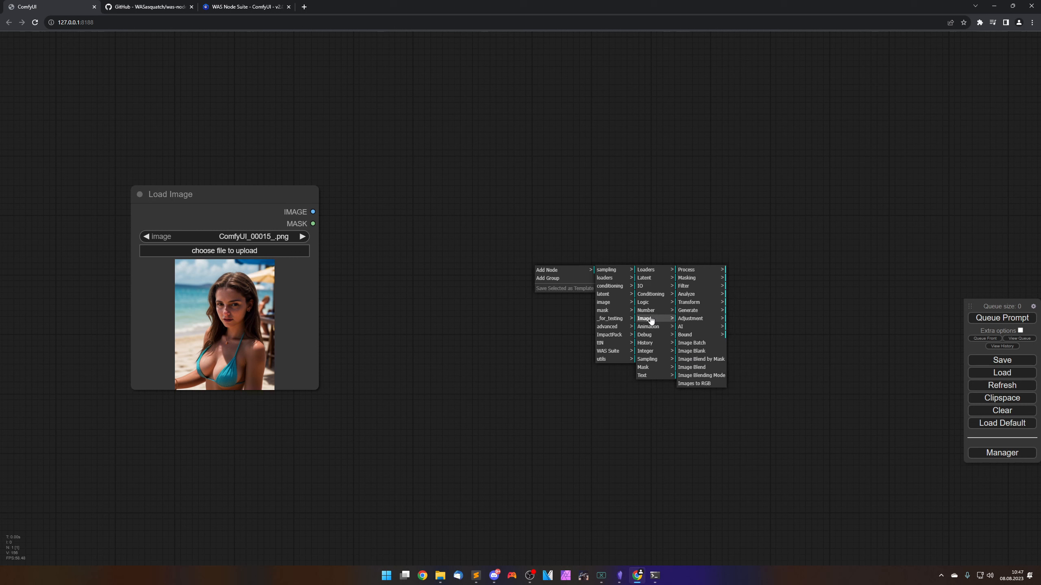
{"action": "left_click", "coordinate": [699, 272]}
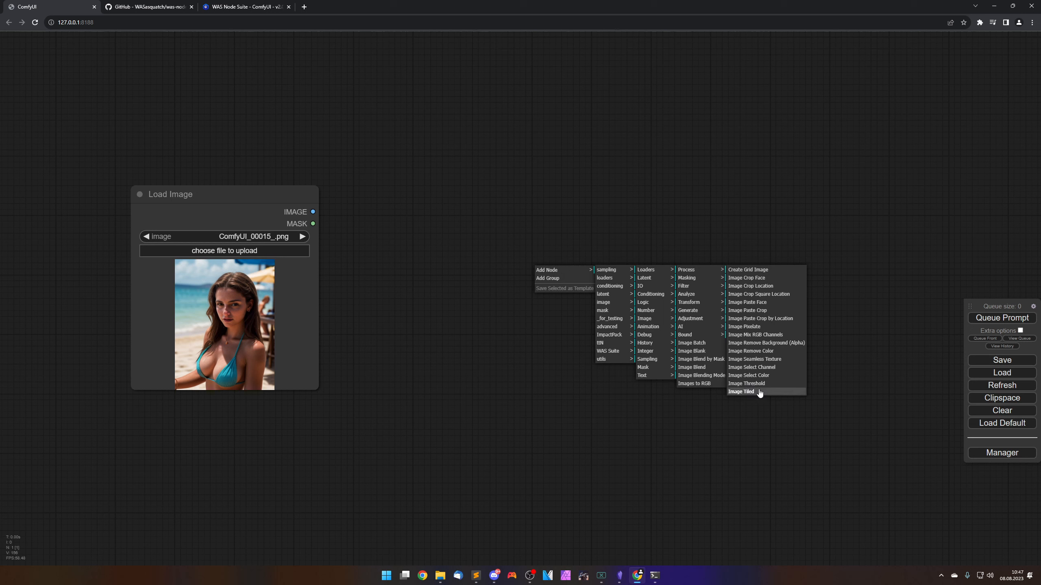
{"action": "left_click", "coordinate": [746, 302]}
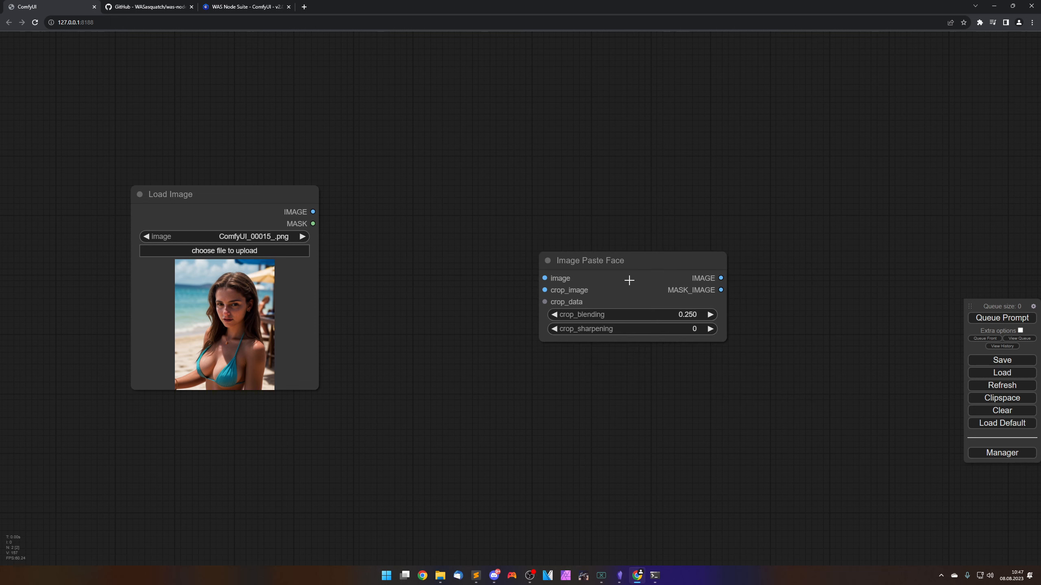
{"action": "left_click_drag", "start_coordinate": [627, 262], "coordinate": [482, 219]}
Add a Preview Image node from the image category and align it beside Image Paste Face.
{"action": "right_click", "coordinate": [654, 240]}
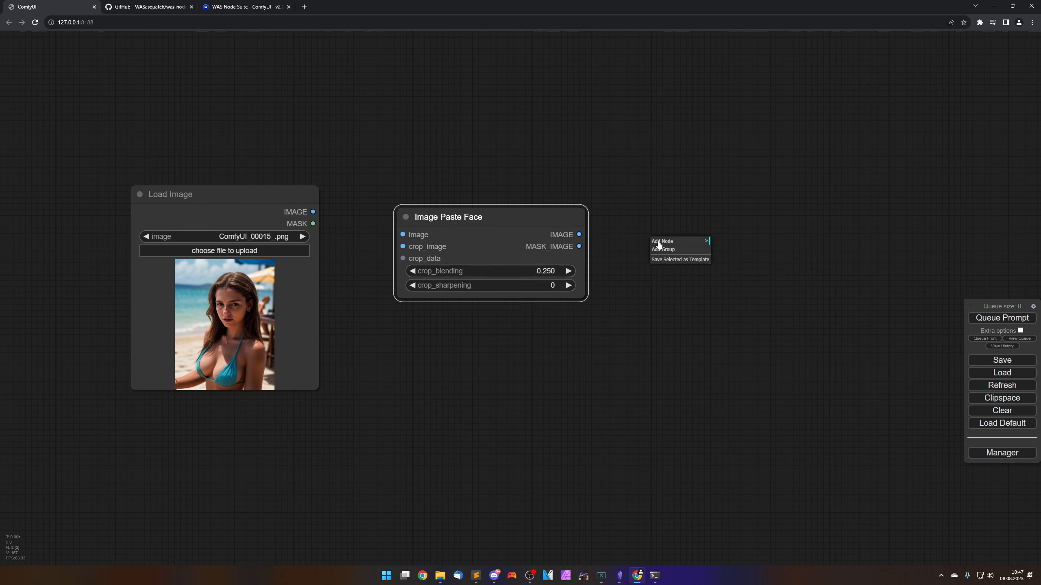
{"action": "left_click", "coordinate": [665, 241]}
{"action": "left_click", "coordinate": [725, 274]}
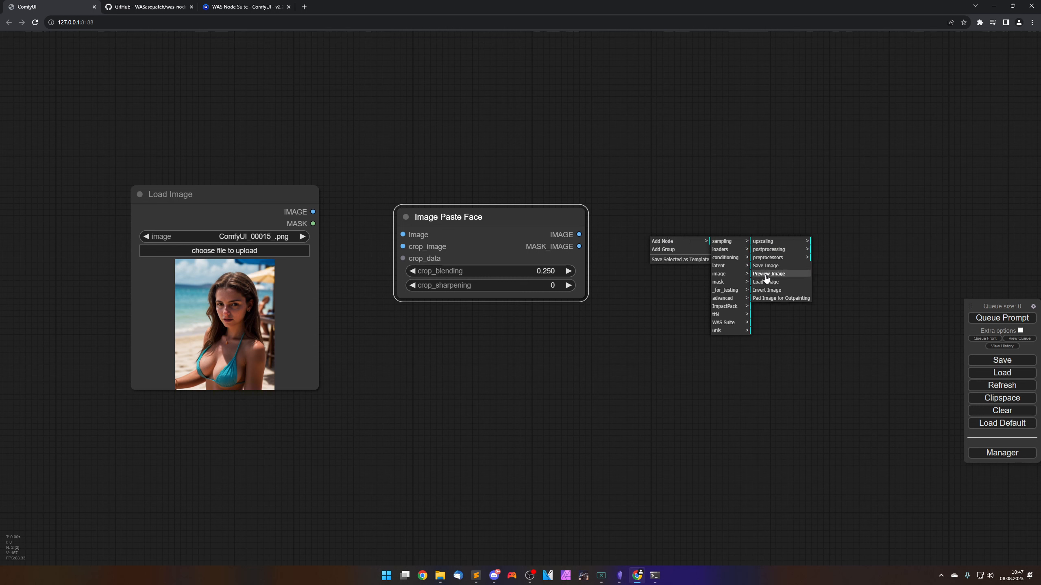
{"action": "left_click", "coordinate": [770, 283]}
{"action": "left_click", "coordinate": [725, 221]}
{"action": "left_click_drag", "start_coordinate": [725, 221], "coordinate": [763, 204]}
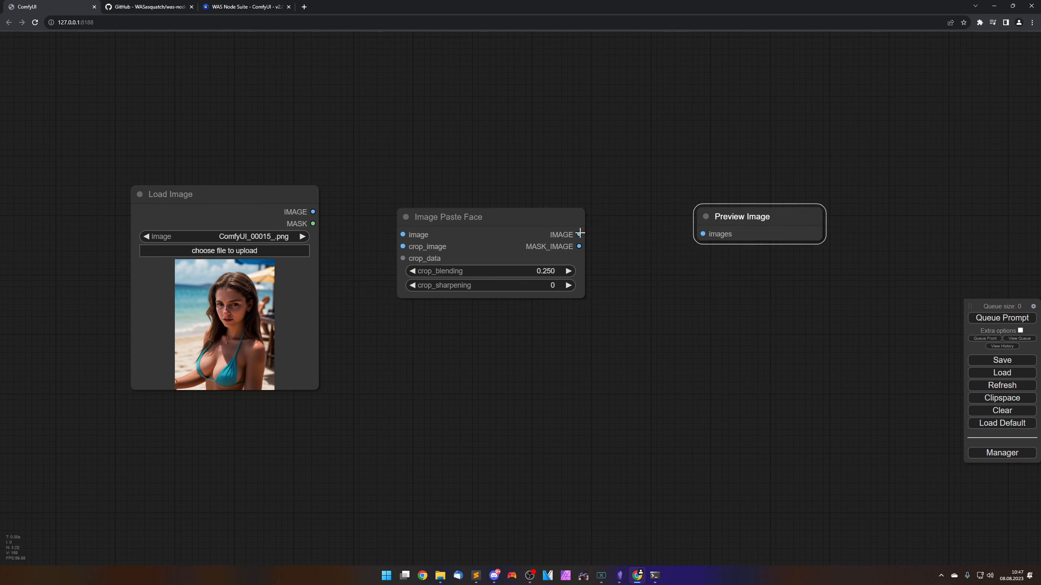
Wire Load Image through Image Paste Face into Preview Image and try to run the workflow.
{"action": "left_click_drag", "start_coordinate": [579, 234], "coordinate": [713, 232]}
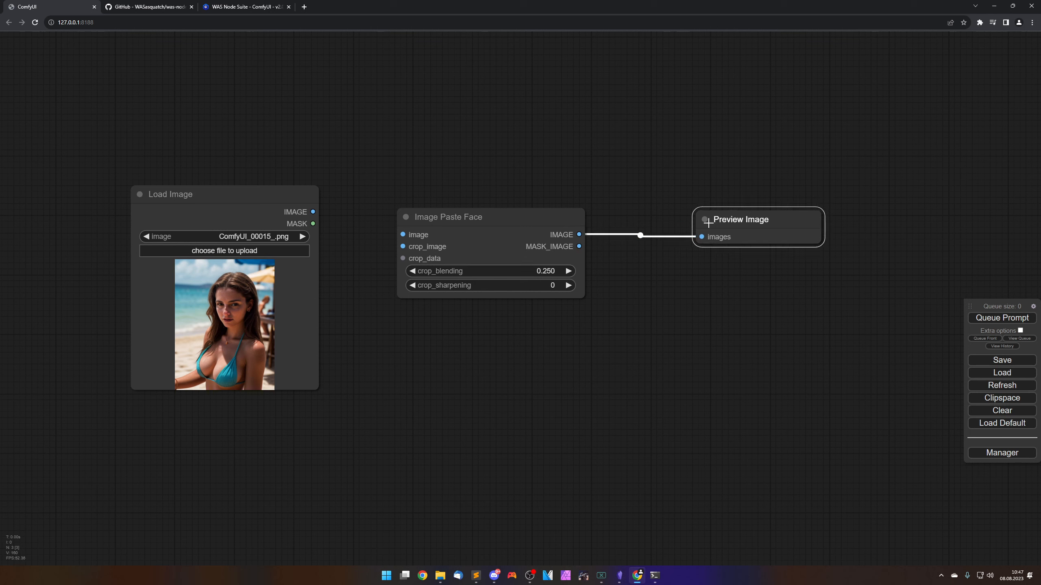
{"action": "left_click_drag", "start_coordinate": [312, 212], "coordinate": [403, 235]}
{"action": "left_click_drag", "start_coordinate": [483, 216], "coordinate": [493, 218]}
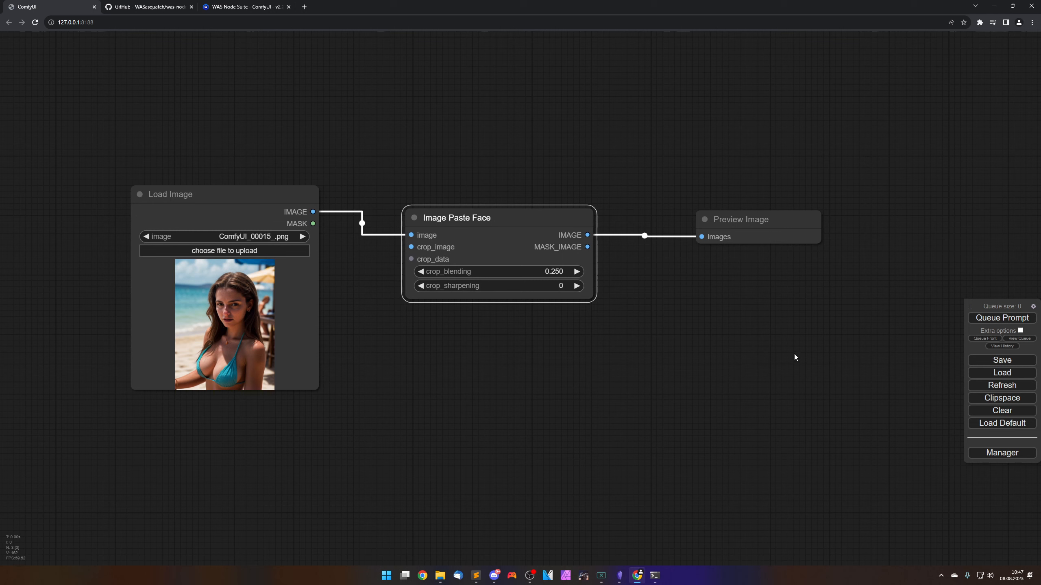
{"action": "left_click", "coordinate": [983, 320]}
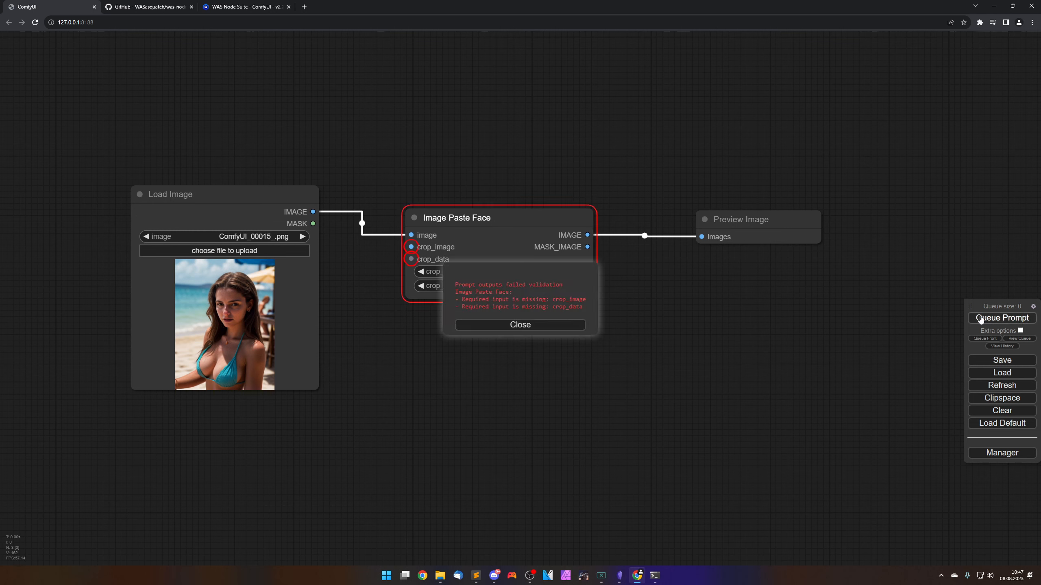
{"action": "left_click", "coordinate": [549, 326]}
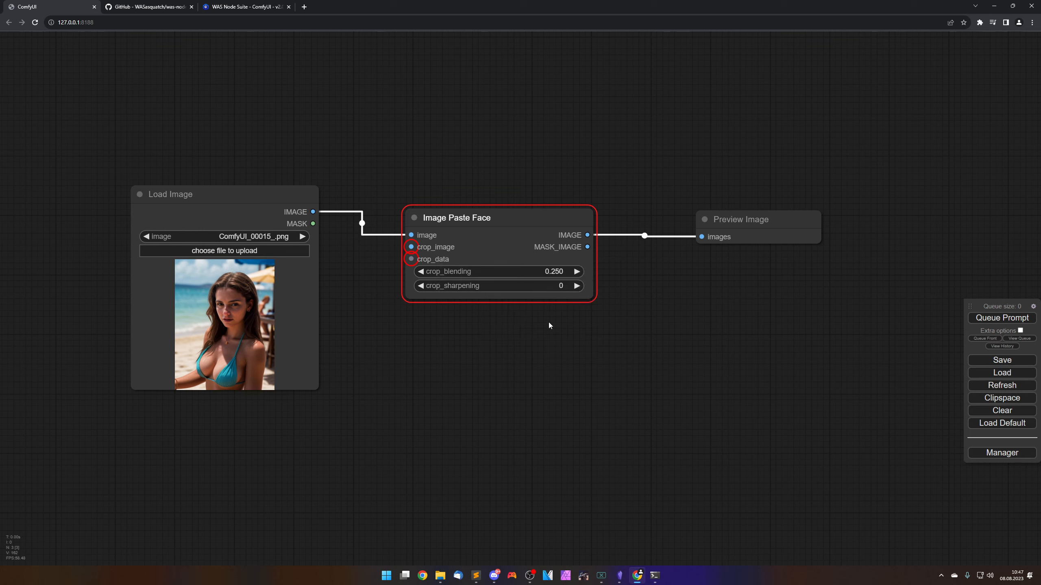
Replace Image Paste Face with the WAS Suite's Image Crop Face node from the Image category's Process group, placed beside Load Image.
{"action": "right_click", "coordinate": [499, 210]}
{"action": "left_click", "coordinate": [515, 388]}
{"action": "right_click", "coordinate": [510, 337]}
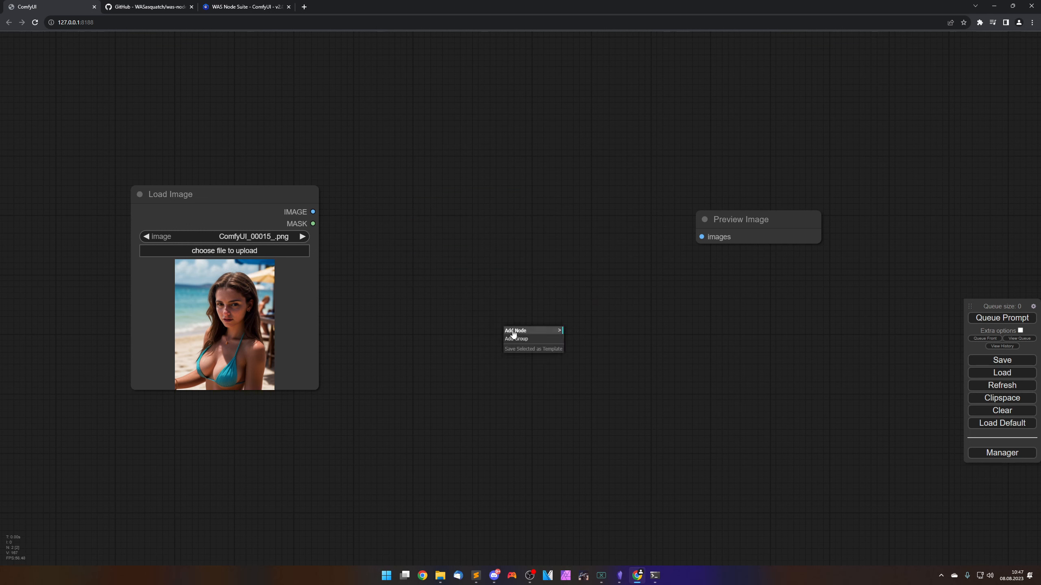
{"action": "left_click", "coordinate": [515, 331]}
{"action": "left_click", "coordinate": [577, 412]}
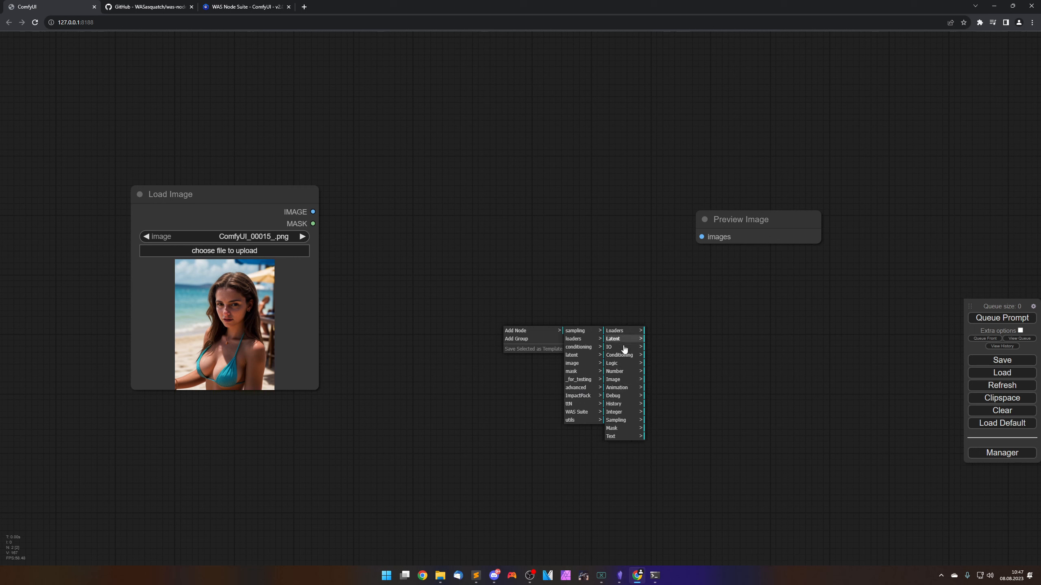
{"action": "left_click", "coordinate": [615, 379]}
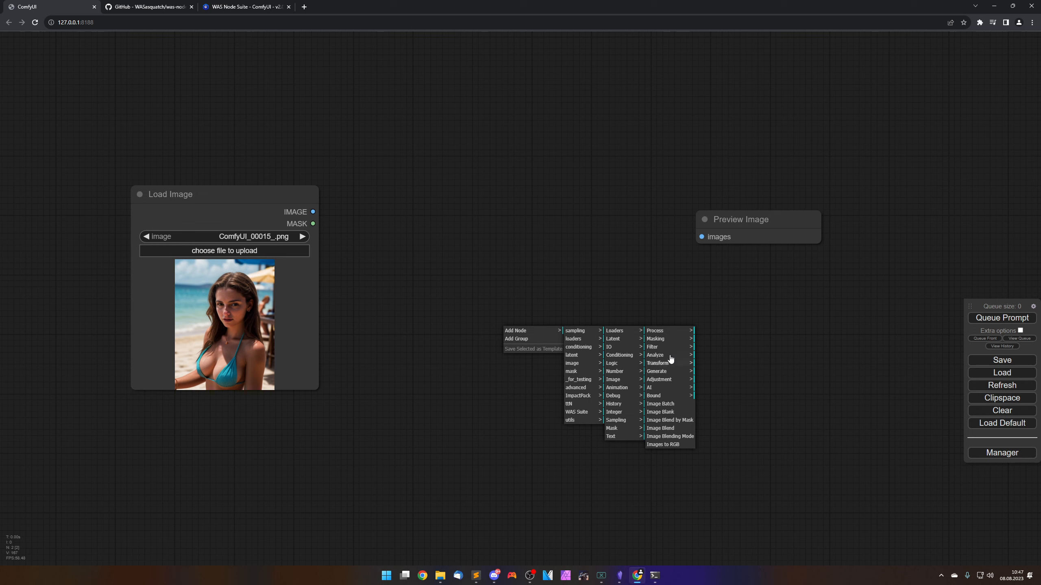
{"action": "left_click", "coordinate": [672, 332]}
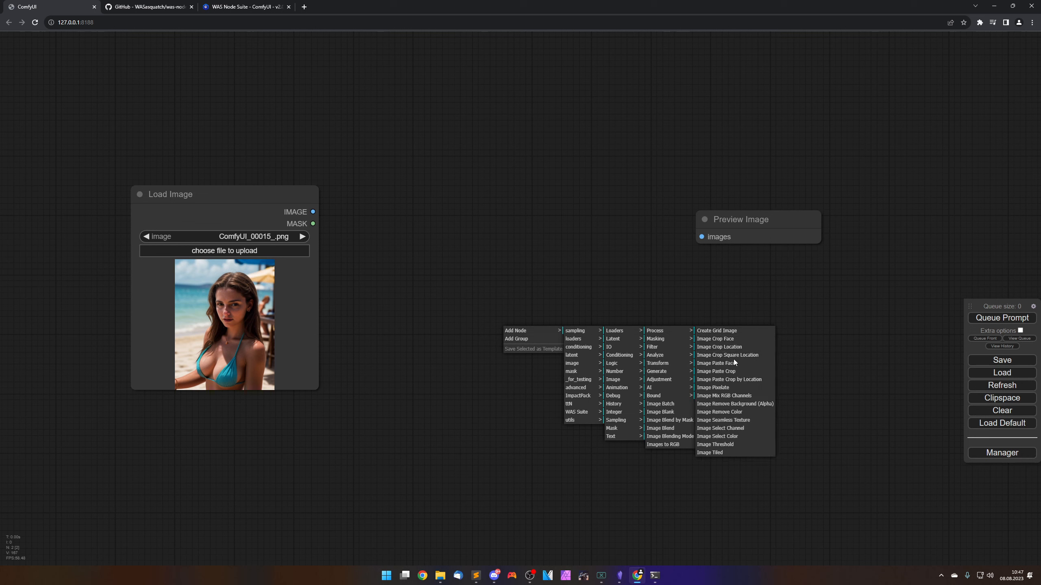
{"action": "left_click", "coordinate": [725, 340]}
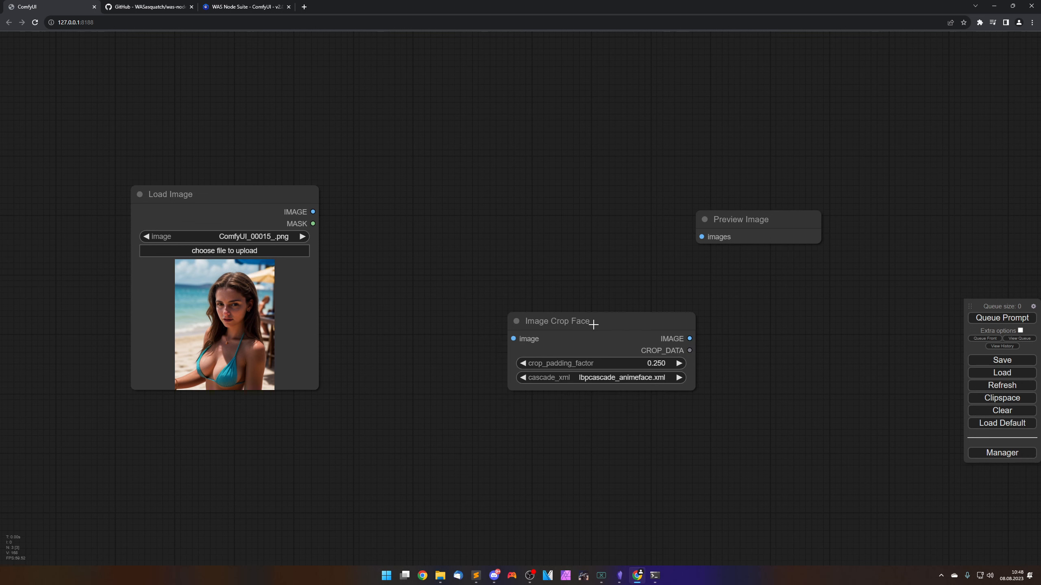
{"action": "left_click_drag", "start_coordinate": [594, 326], "coordinate": [480, 201]}
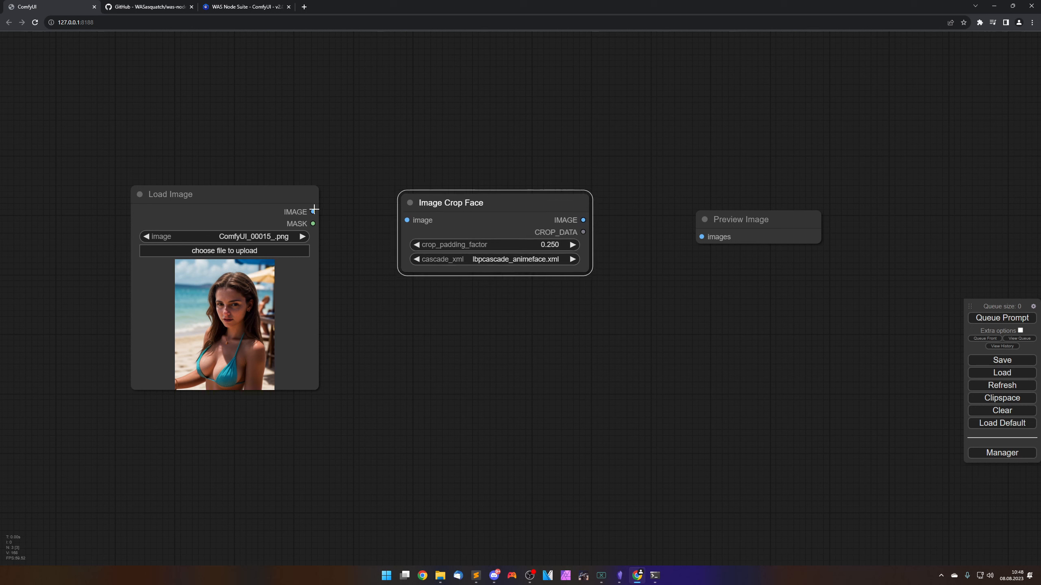
Wire Load Image through Image Crop Face into Preview Image and align the preview node beside it.
{"action": "left_click_drag", "start_coordinate": [314, 210], "coordinate": [408, 220]}
{"action": "left_click_drag", "start_coordinate": [583, 221], "coordinate": [708, 199]}
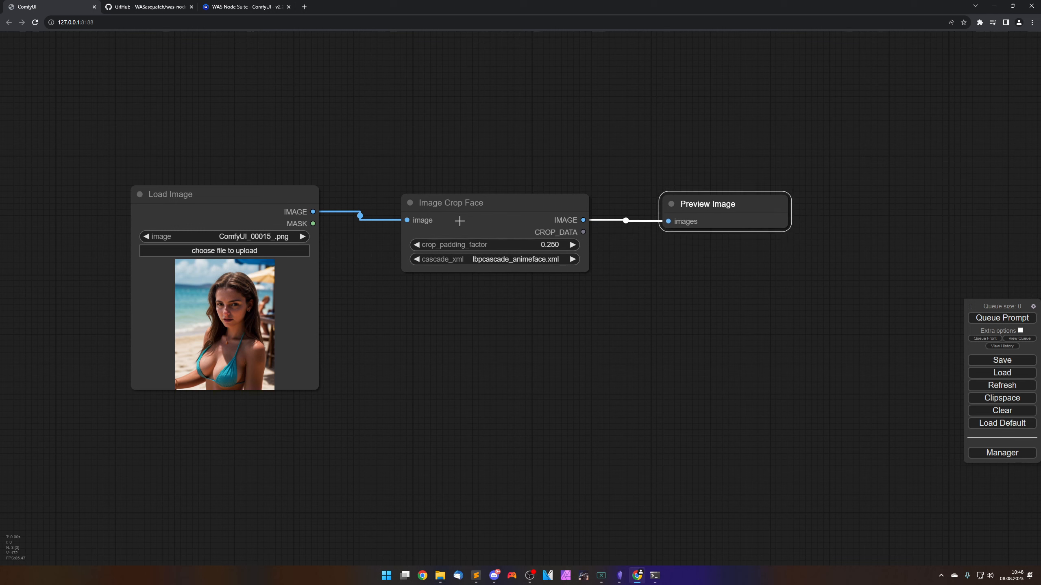
{"action": "left_click", "coordinate": [500, 218]}
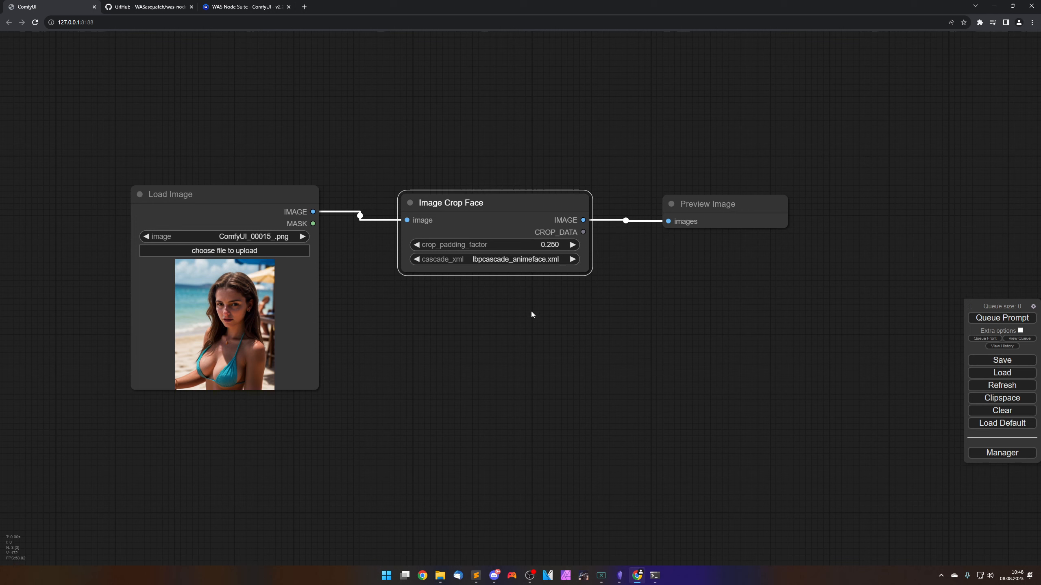
Set Image Crop Face's cascade_xml to haarcascade_frontalface_alt2.xml and run the workflow.
{"action": "left_click", "coordinate": [511, 259]}
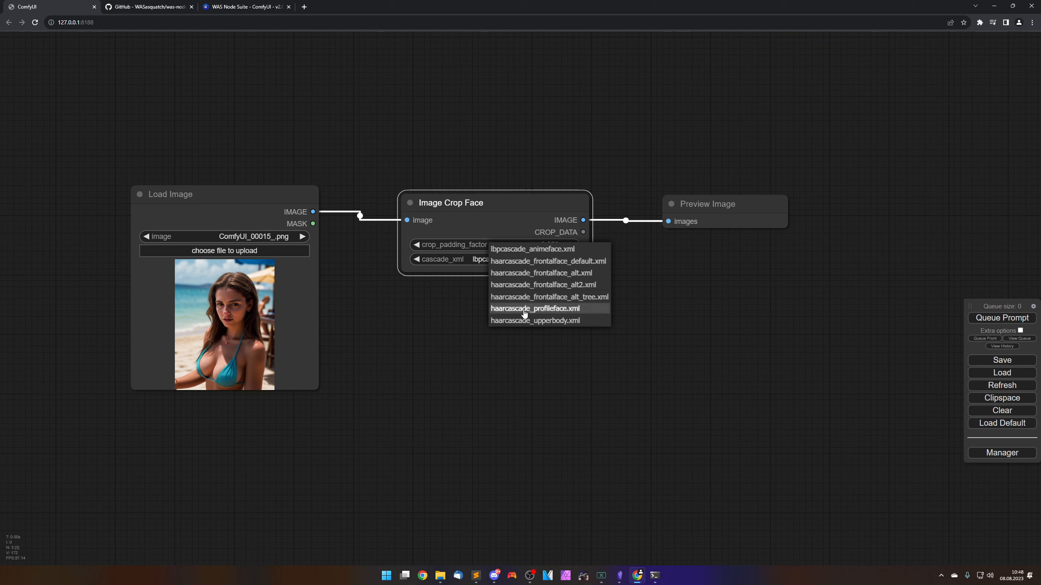
{"action": "left_click", "coordinate": [528, 287]}
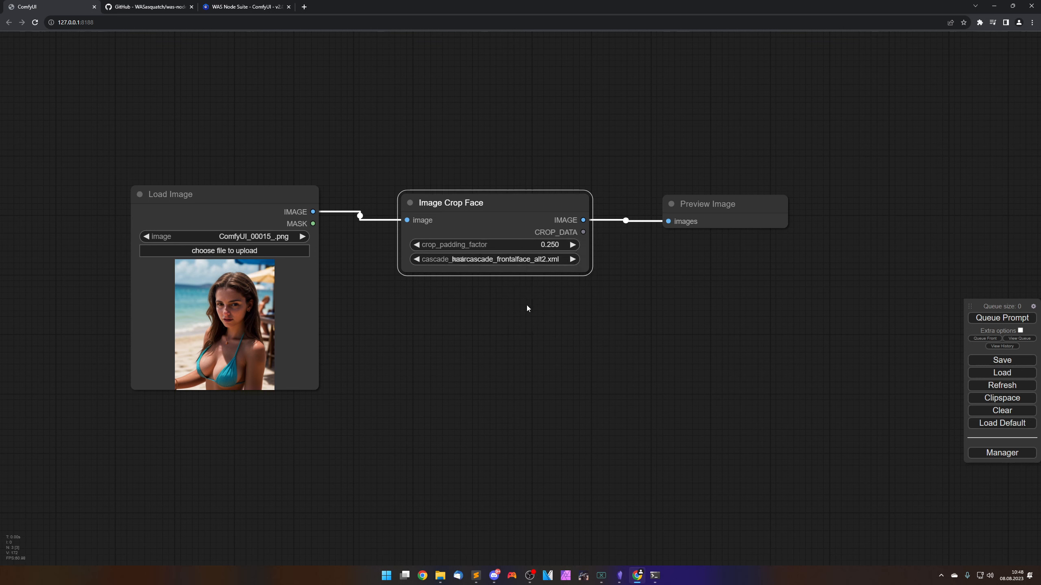
{"action": "left_click", "coordinate": [1005, 319]}
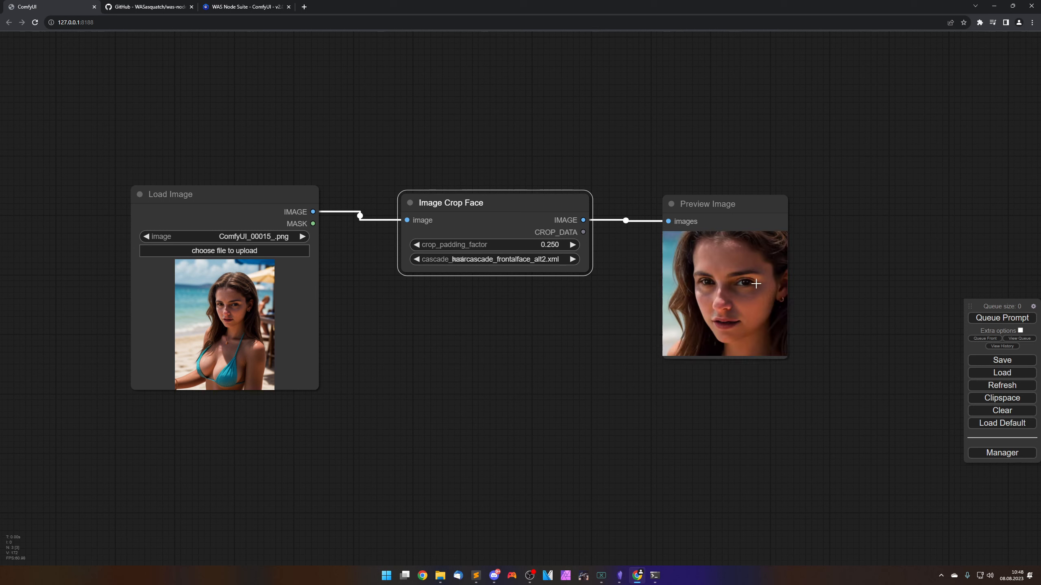
Switch Image Crop Face's cascade_xml to haarcascade_profileface.xml and run the workflow again.
{"action": "left_click", "coordinate": [544, 259]}
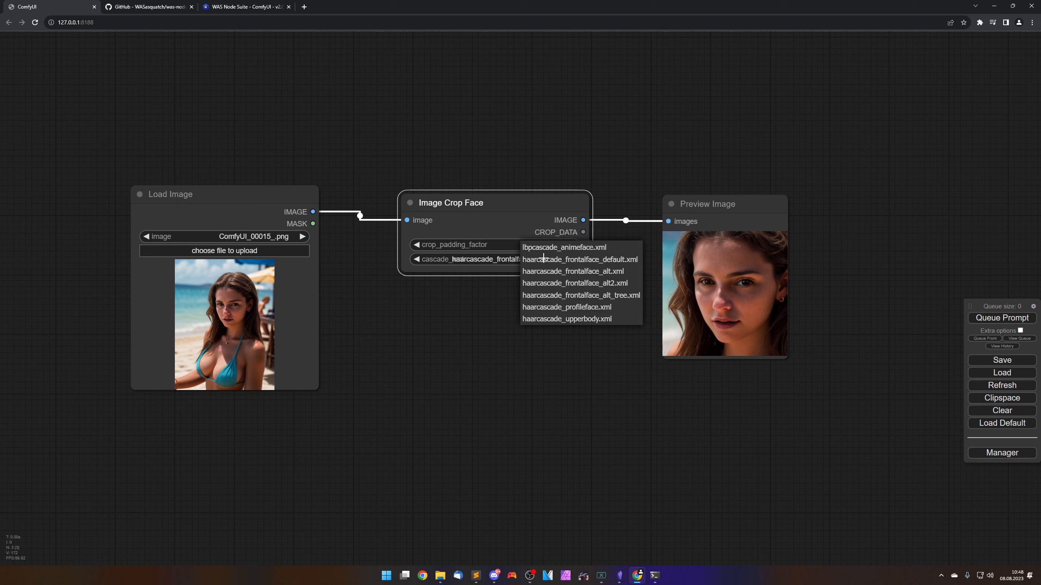
{"action": "left_click", "coordinate": [554, 307]}
{"action": "left_click", "coordinate": [979, 318]}
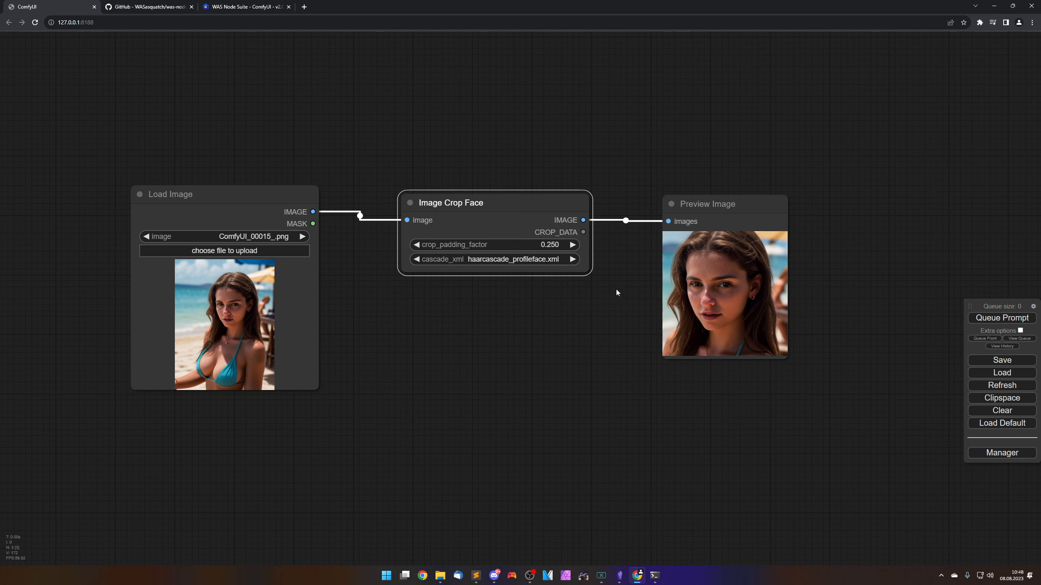
{"action": "left_click_drag", "start_coordinate": [577, 328], "coordinate": [584, 327]}
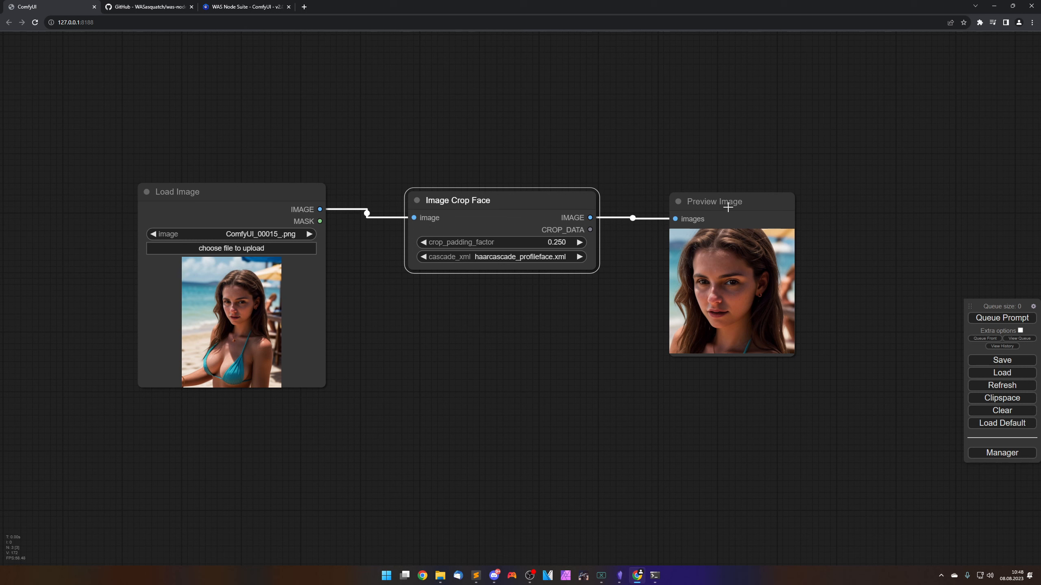
Delete the Preview Image and Image Crop Face nodes, leaving only Load Image.
{"action": "left_click", "coordinate": [727, 205]}
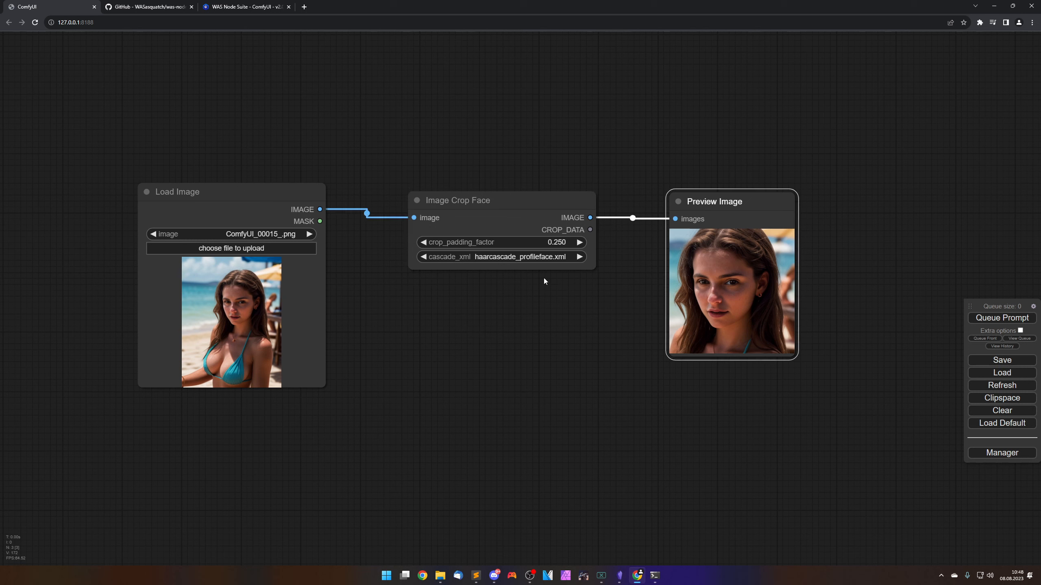
{"action": "key", "text": "Delete"}
{"action": "left_click", "coordinate": [506, 210]}
{"action": "key", "text": "Delete"}
Add the WAS Suite's Image Remove Color node from the Image category's Process group and place it beside Load Image.
{"action": "right_click", "coordinate": [511, 212]}
{"action": "left_click", "coordinate": [561, 213]}
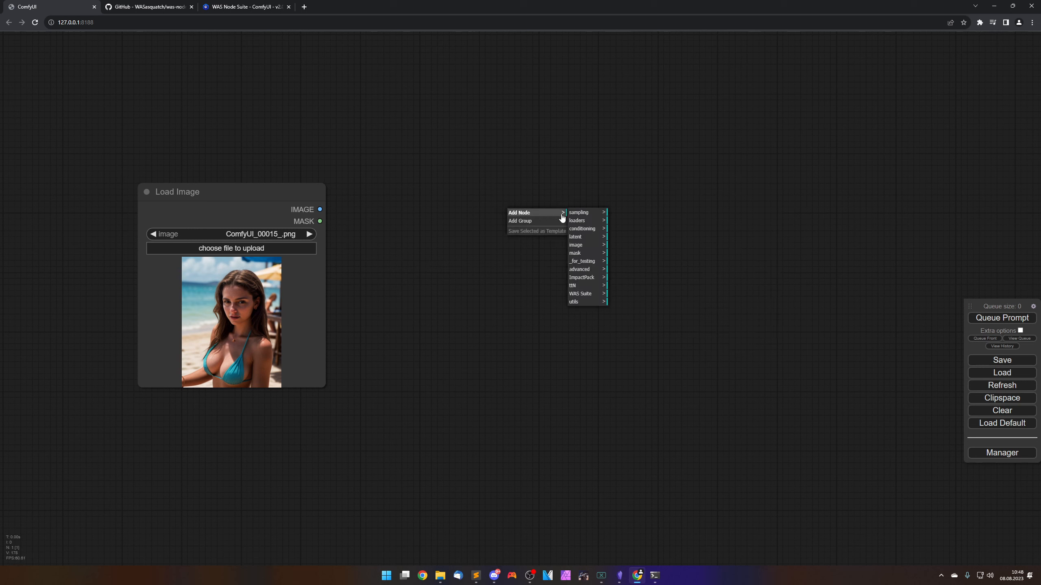
{"action": "left_click", "coordinate": [579, 293]}
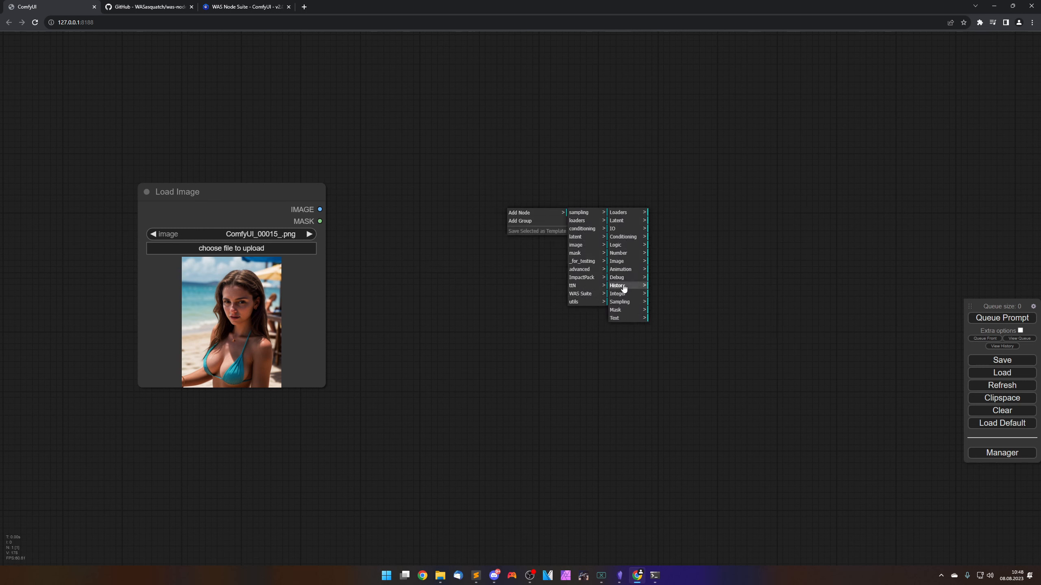
{"action": "left_click", "coordinate": [626, 262]}
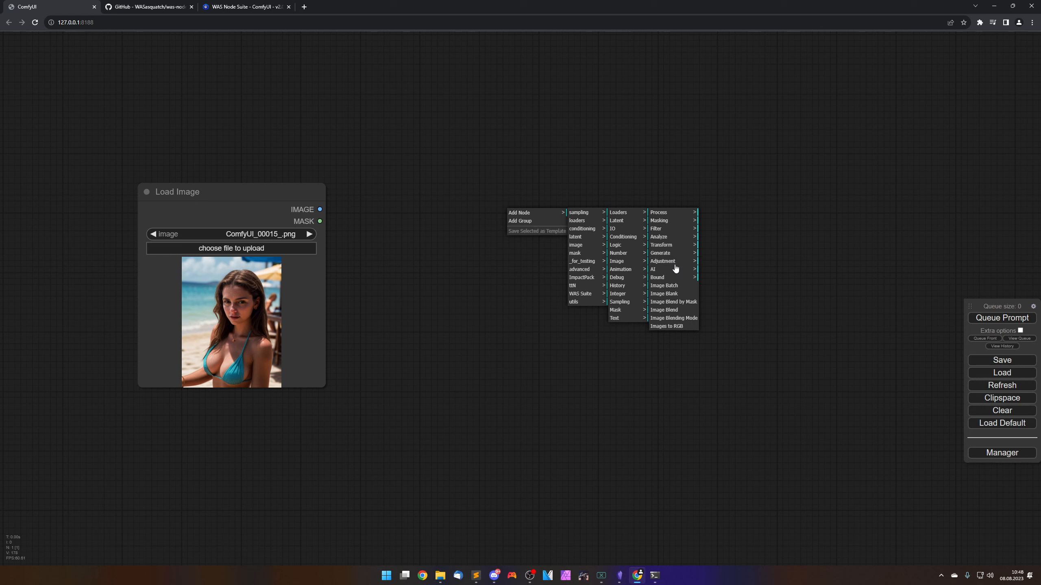
{"action": "left_click", "coordinate": [676, 213]}
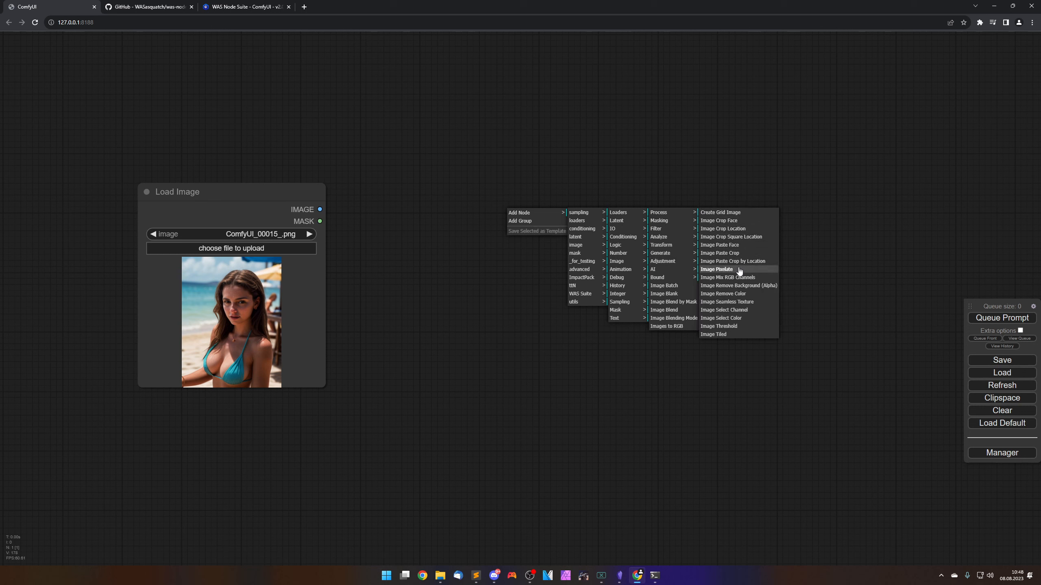
{"action": "left_click", "coordinate": [733, 294]}
{"action": "left_click_drag", "start_coordinate": [591, 207], "coordinate": [466, 200]}
Add a Preview Image node beside Image Remove Color and wire Load Image through Image Remove Color into it.
{"action": "right_click", "coordinate": [661, 237]}
{"action": "left_click", "coordinate": [674, 239]}
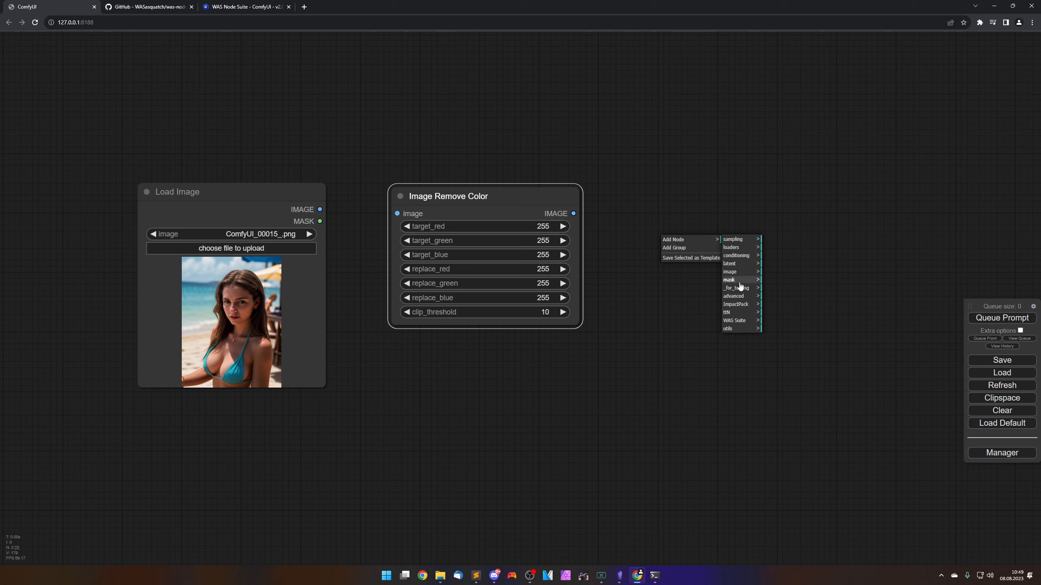
{"action": "left_click", "coordinate": [733, 272]}
{"action": "left_click", "coordinate": [780, 272]}
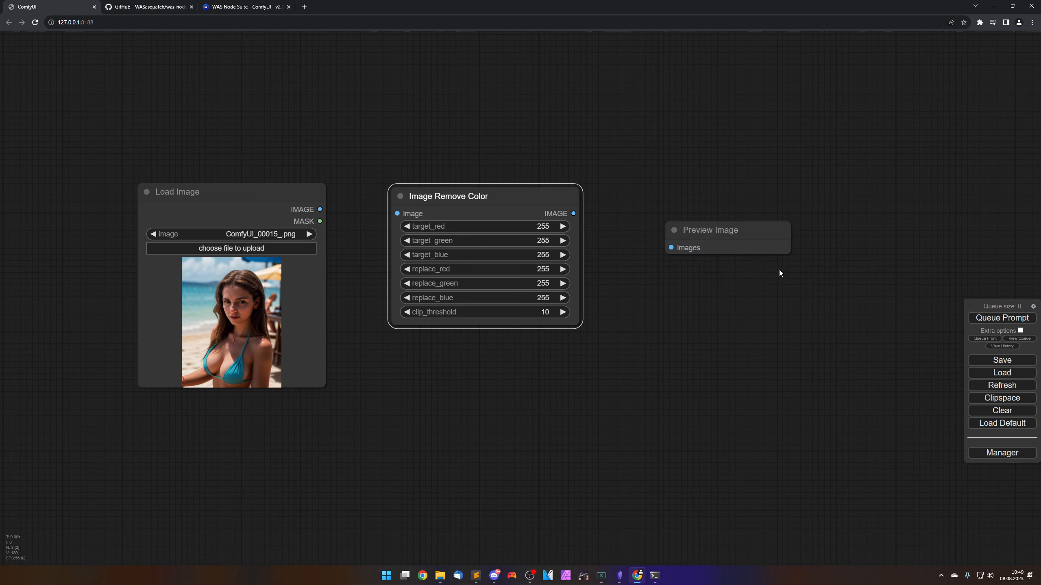
{"action": "left_click_drag", "start_coordinate": [694, 221], "coordinate": [690, 197]}
{"action": "left_click_drag", "start_coordinate": [573, 214], "coordinate": [667, 216]}
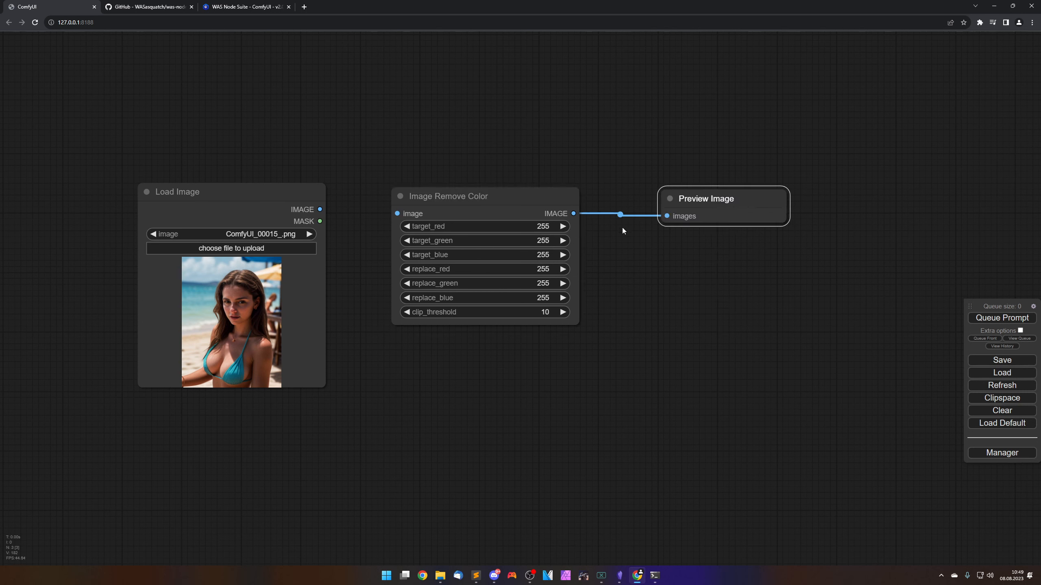
{"action": "left_click_drag", "start_coordinate": [320, 209], "coordinate": [397, 213]}
Set Image Remove Color's replace_red to 159, replace_green to 165 and clip_threshold to 47, running the workflow to preview the color replacement.
{"action": "left_click_drag", "start_coordinate": [482, 269], "coordinate": [468, 275]}
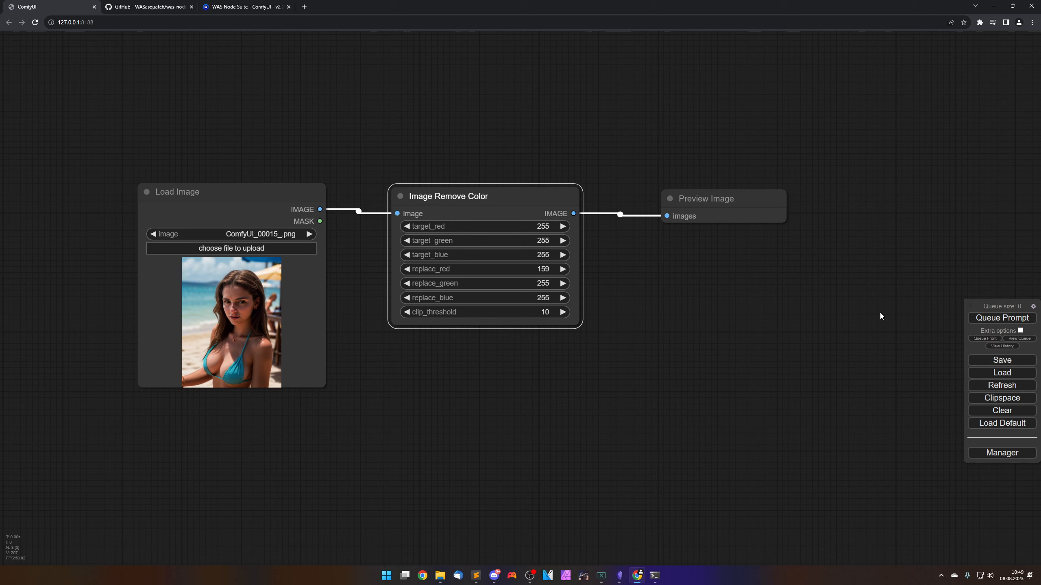
{"action": "left_click", "coordinate": [975, 322]}
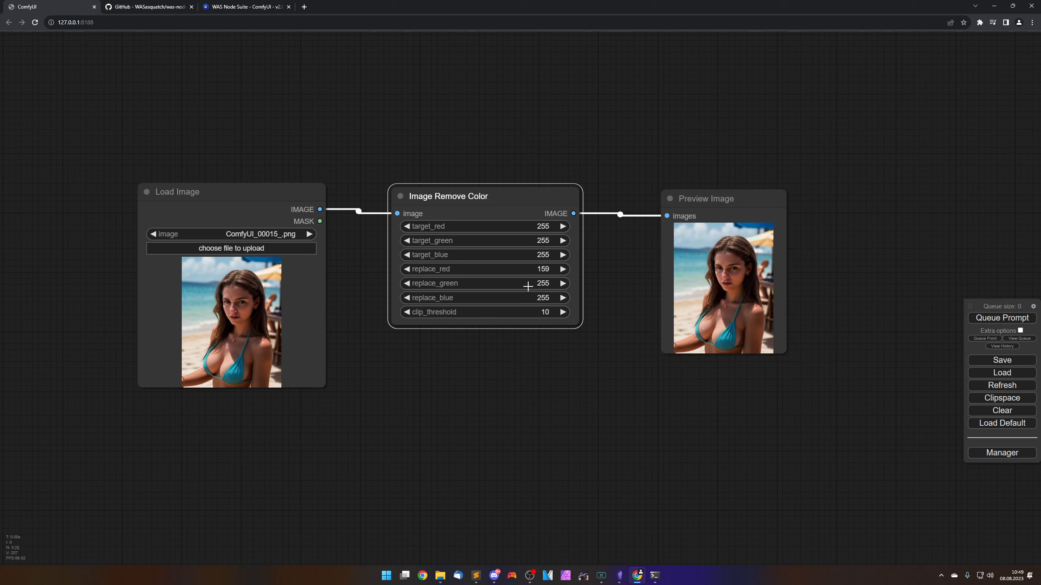
{"action": "left_click_drag", "start_coordinate": [528, 287], "coordinate": [483, 274]}
{"action": "left_click_drag", "start_coordinate": [478, 312], "coordinate": [523, 322]}
{"action": "left_click", "coordinate": [982, 323]}
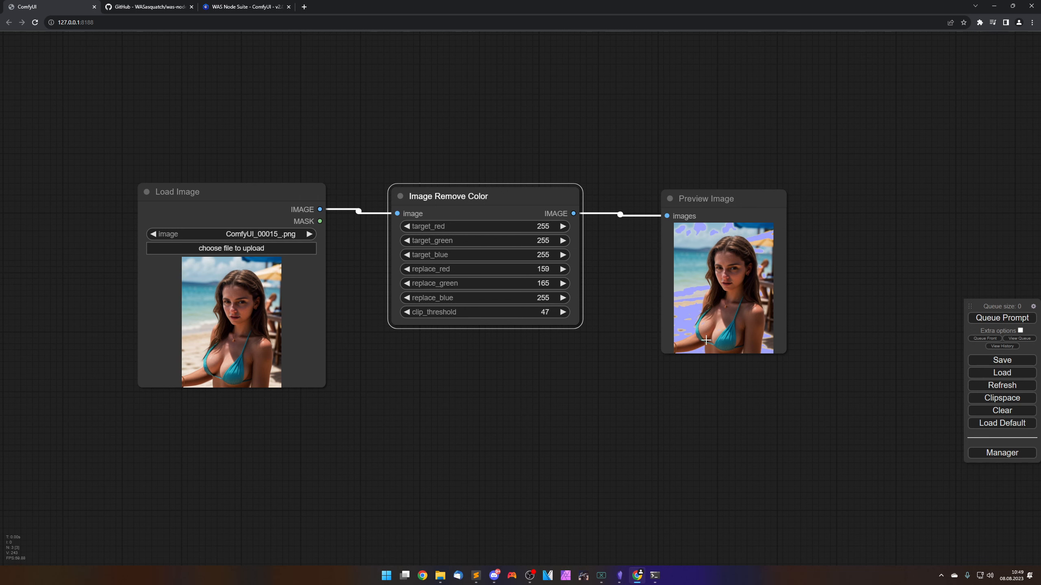
Open the Preview Image result at full size in its own browser tab to examine the replaced colors, and close it.
{"action": "right_click", "coordinate": [725, 277]}
{"action": "left_click", "coordinate": [745, 285]}
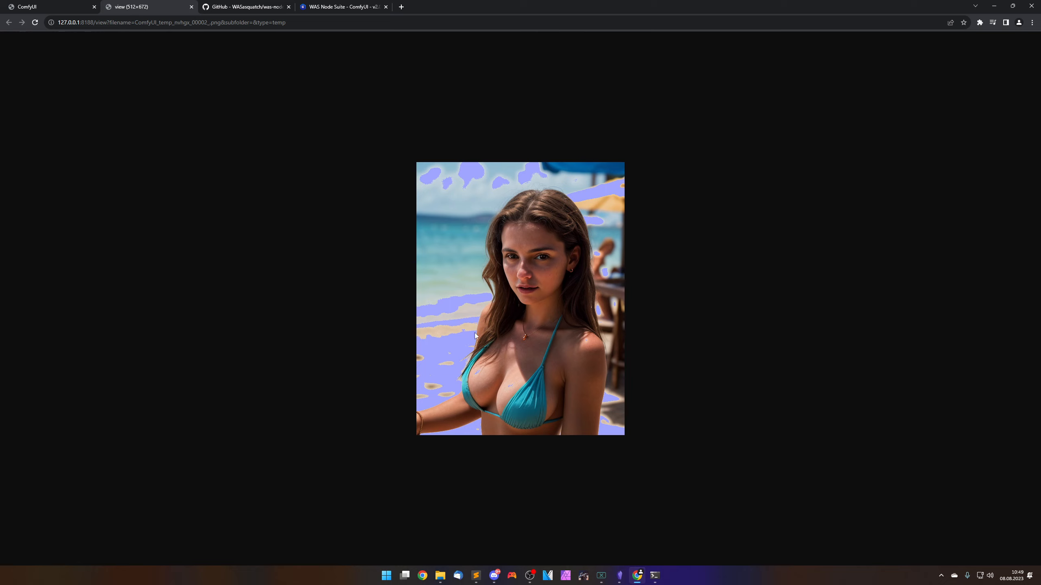
{"action": "left_click", "coordinate": [191, 7]}
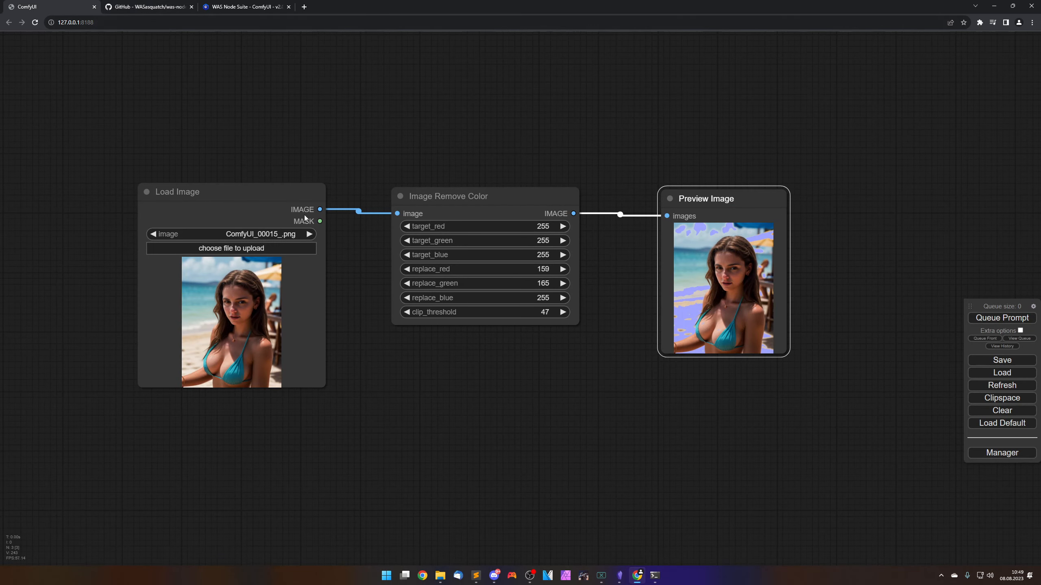
{"action": "left_click_drag", "start_coordinate": [533, 369], "coordinate": [579, 383]}
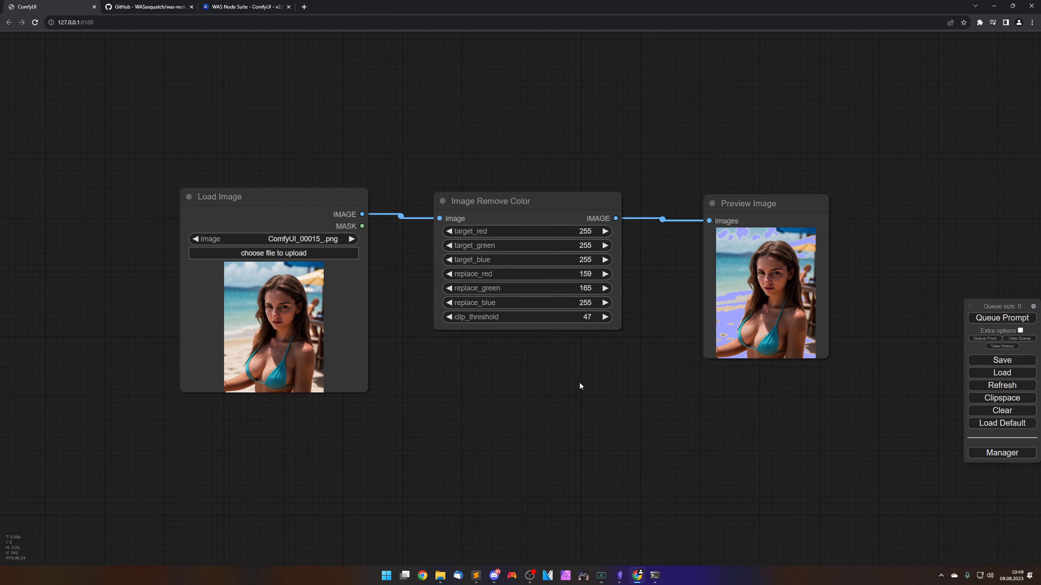
{"action": "right_click", "coordinate": [581, 379]}
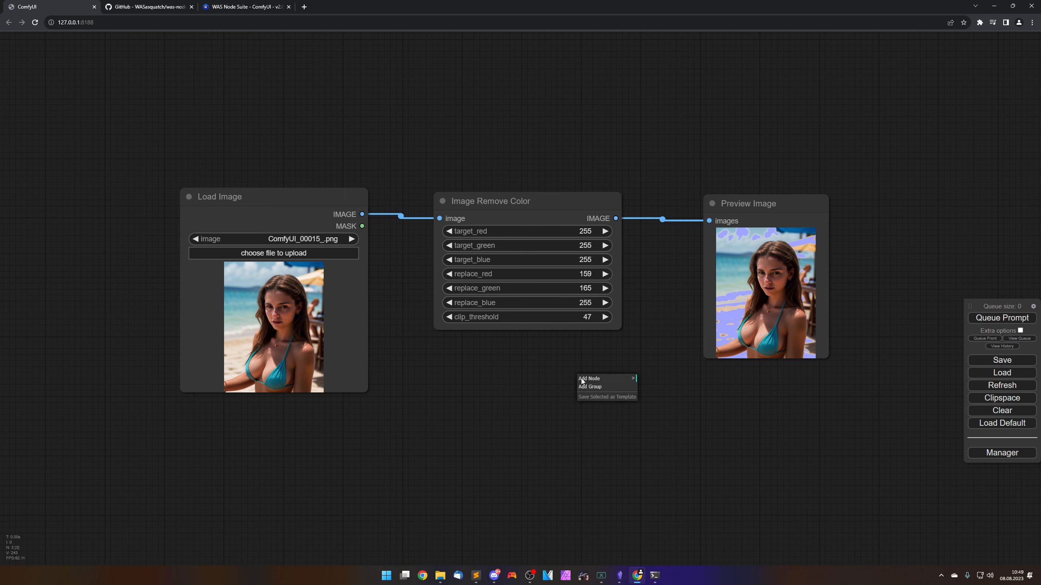
{"action": "left_click", "coordinate": [584, 380]}
{"action": "left_click", "coordinate": [531, 356]}
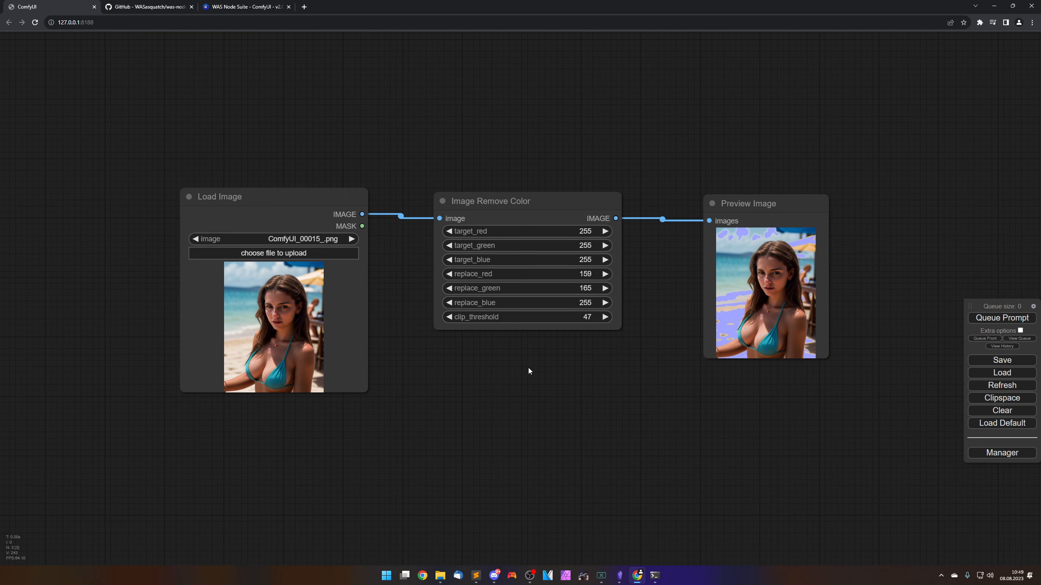
Replace the Image Remove Color node with the WAS Suite Image Remove Background (Alpha) node.
{"action": "left_click_drag", "start_coordinate": [530, 370], "coordinate": [523, 323]}
{"action": "right_click", "coordinate": [523, 321]}
{"action": "left_click", "coordinate": [527, 319]}
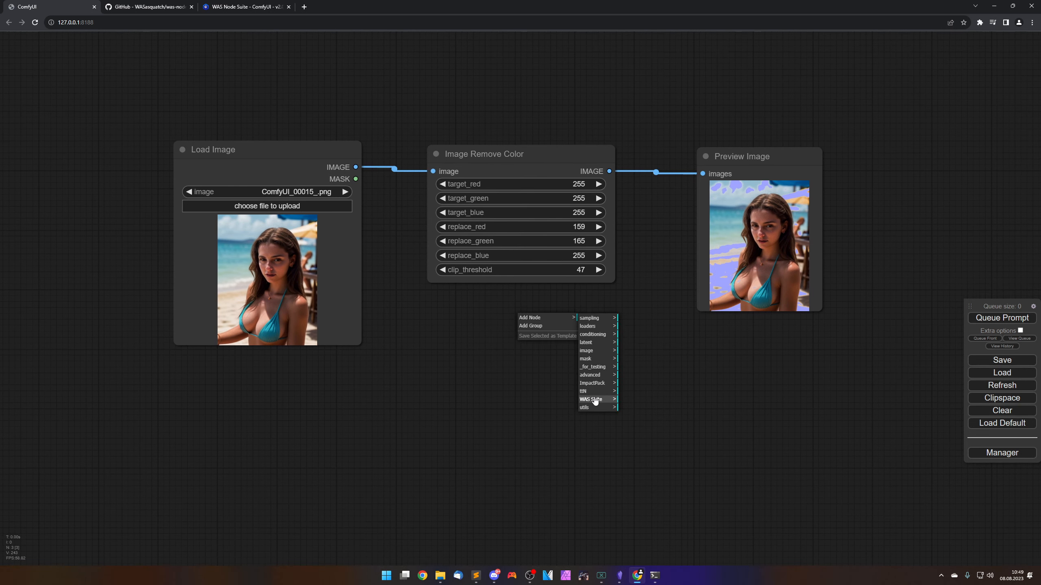
{"action": "left_click", "coordinate": [591, 400]}
{"action": "left_click", "coordinate": [635, 368]}
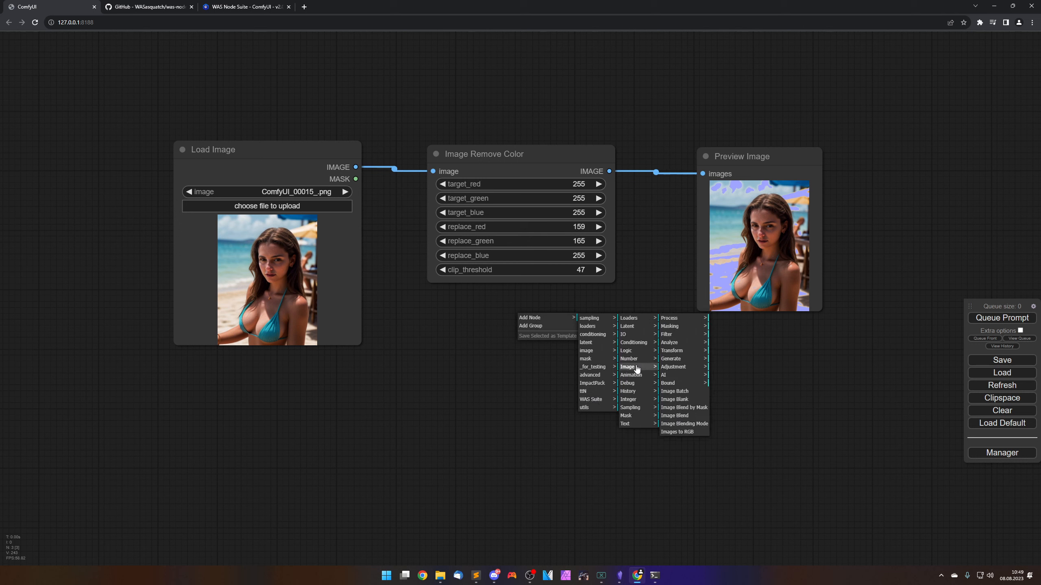
{"action": "left_click", "coordinate": [681, 321]}
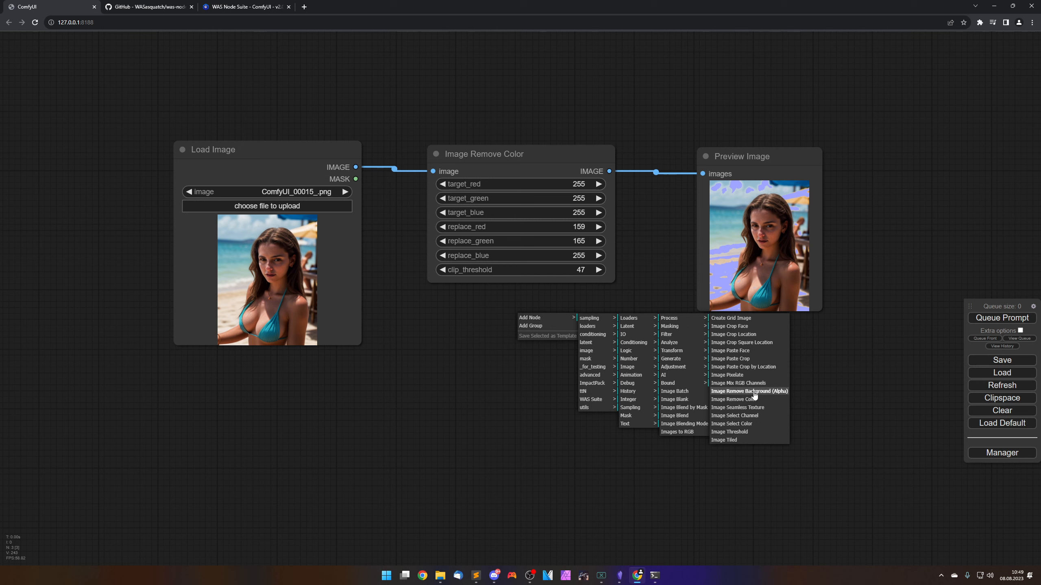
{"action": "left_click", "coordinate": [754, 395]}
{"action": "left_click_drag", "start_coordinate": [589, 309], "coordinate": [519, 235]}
{"action": "left_click", "coordinate": [526, 160]}
{"action": "key", "text": "Delete"}
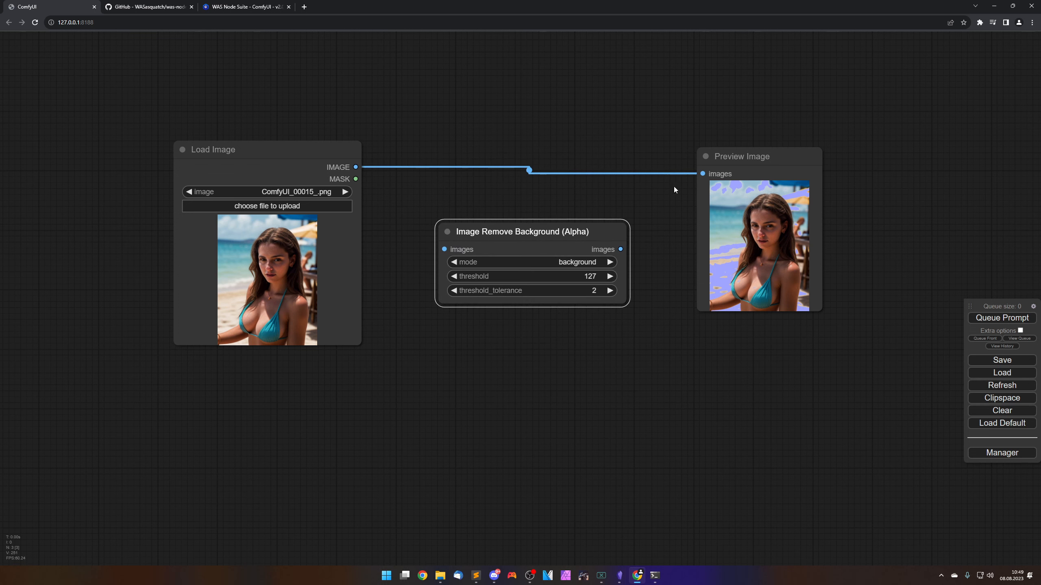
Wire the Image Remove Background (Alpha) node between Load Image and Preview Image, and queue the prompt.
{"action": "left_click_drag", "start_coordinate": [702, 174], "coordinate": [444, 249]}
{"action": "left_click_drag", "start_coordinate": [496, 225], "coordinate": [495, 141]}
{"action": "left_click_drag", "start_coordinate": [618, 174], "coordinate": [704, 175]}
{"action": "left_click", "coordinate": [1002, 318]}
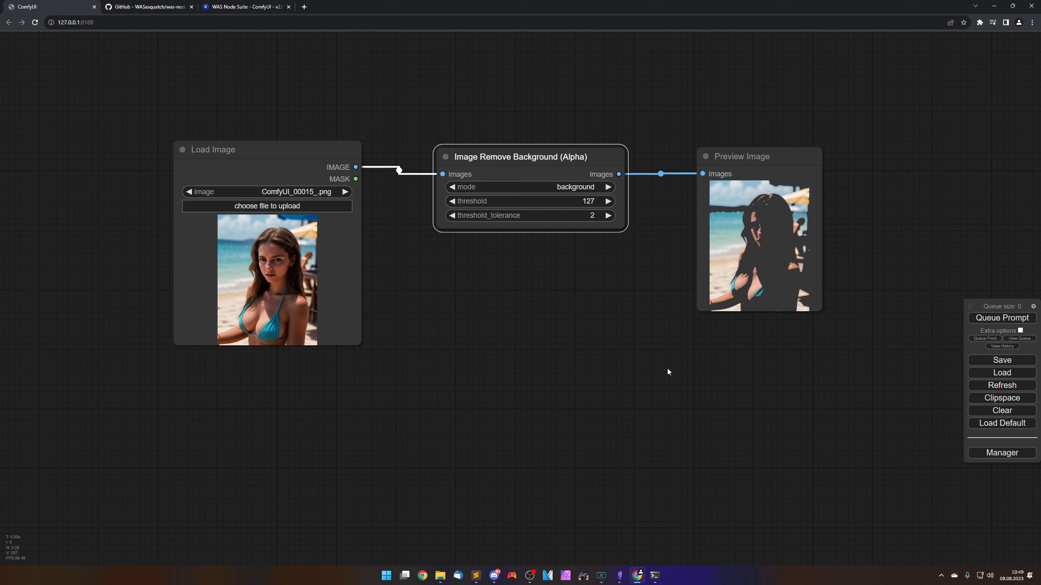
Set the background removal mode to foreground and queue the prompt.
{"action": "left_click", "coordinate": [561, 186]}
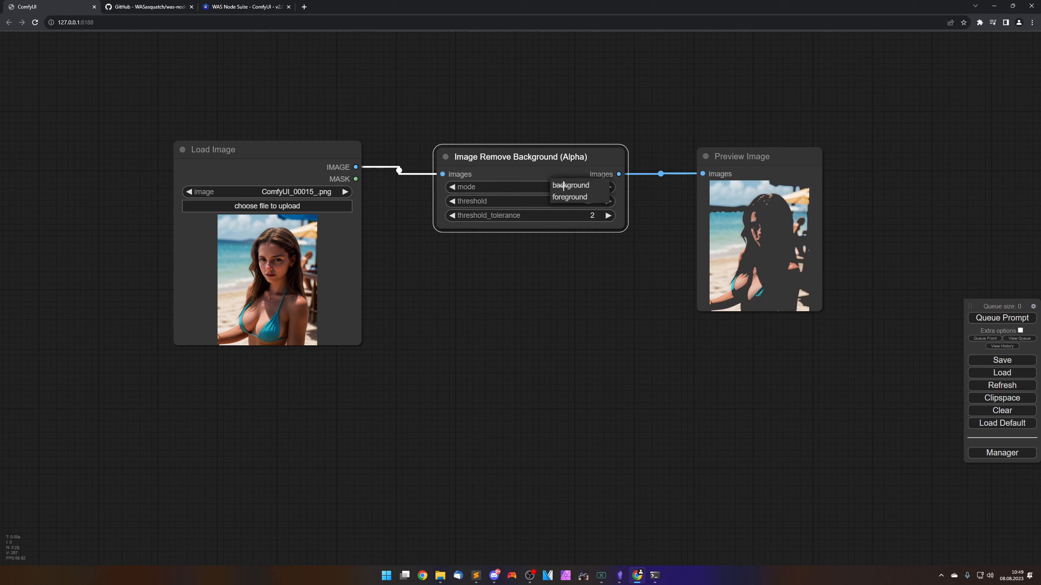
{"action": "left_click", "coordinate": [567, 198]}
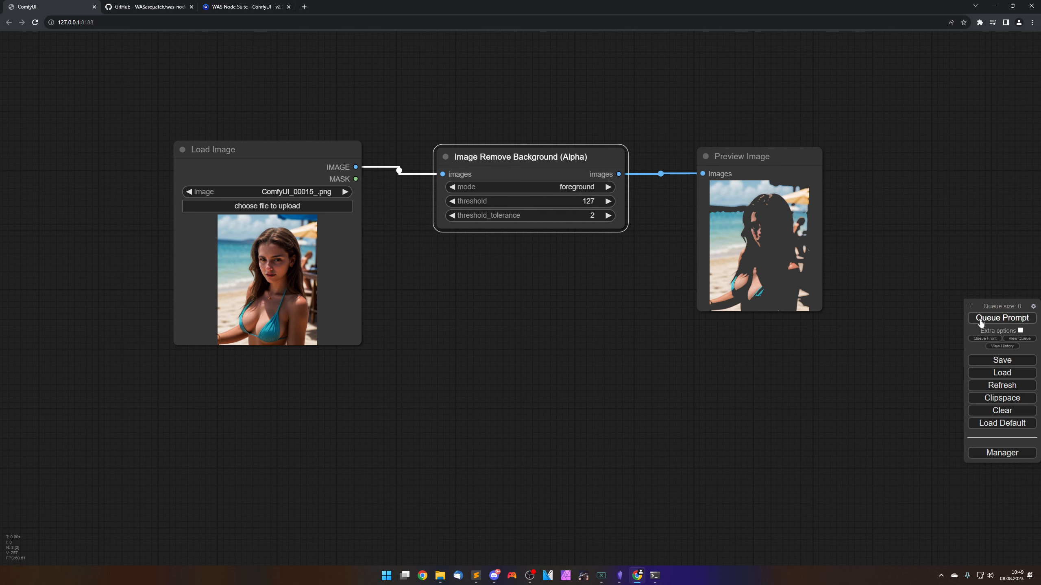
{"action": "left_click", "coordinate": [984, 318]}
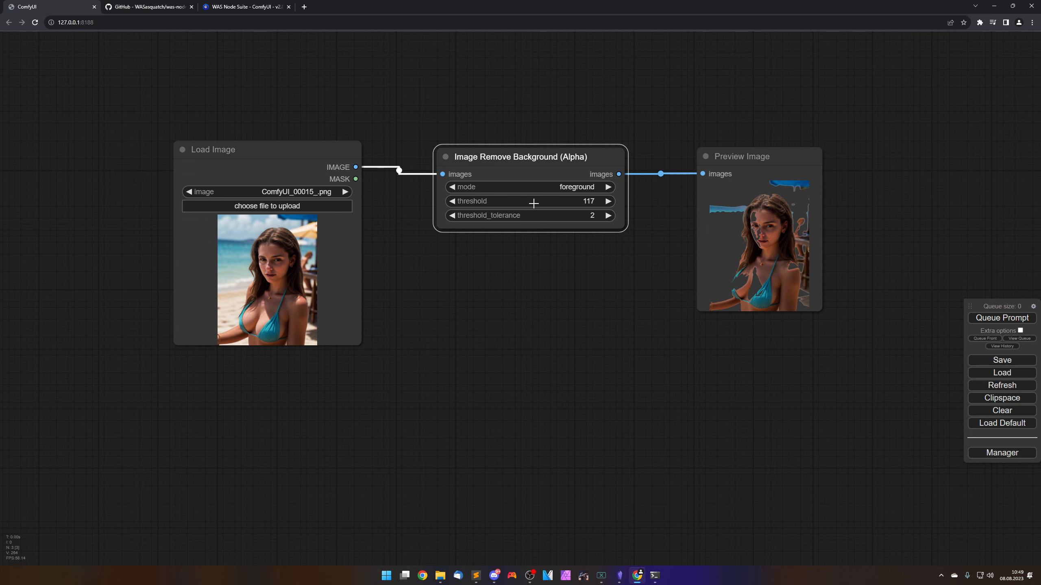
Test the background removal with threshold 105, and again with threshold 144 and threshold_tolerance 24, queueing the prompt each time.
{"action": "left_click_drag", "start_coordinate": [533, 203], "coordinate": [528, 202]}
{"action": "left_click", "coordinate": [997, 321]}
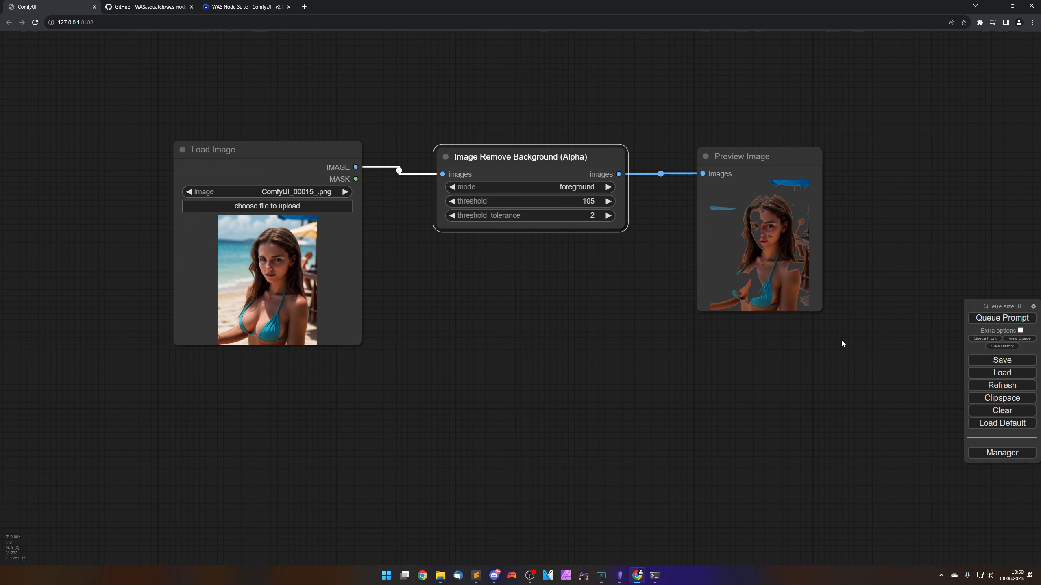
{"action": "left_click_drag", "start_coordinate": [592, 203], "coordinate": [609, 232]}
{"action": "left_click", "coordinate": [991, 319]}
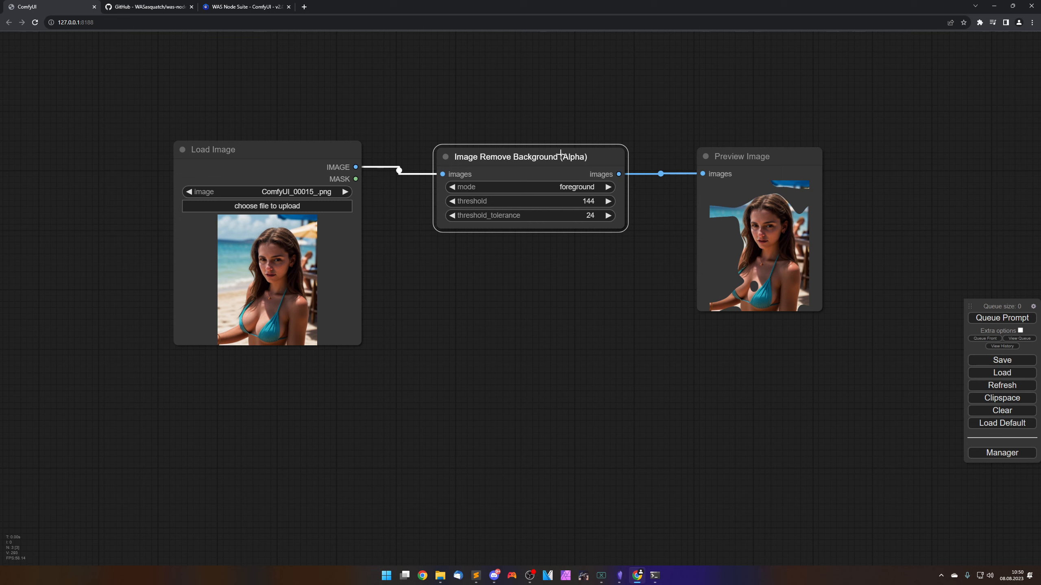
Replace the Image Remove Background (Alpha) node with the WAS Suite Image fDOF Filter node.
{"action": "key", "text": "Delete"}
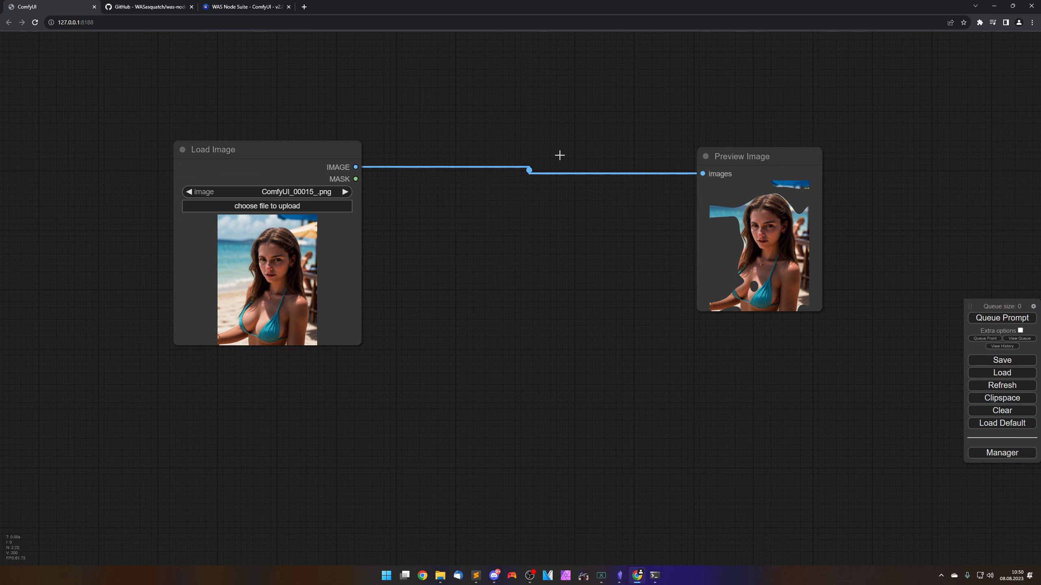
{"action": "right_click", "coordinate": [550, 224]}
{"action": "left_click", "coordinate": [558, 225]}
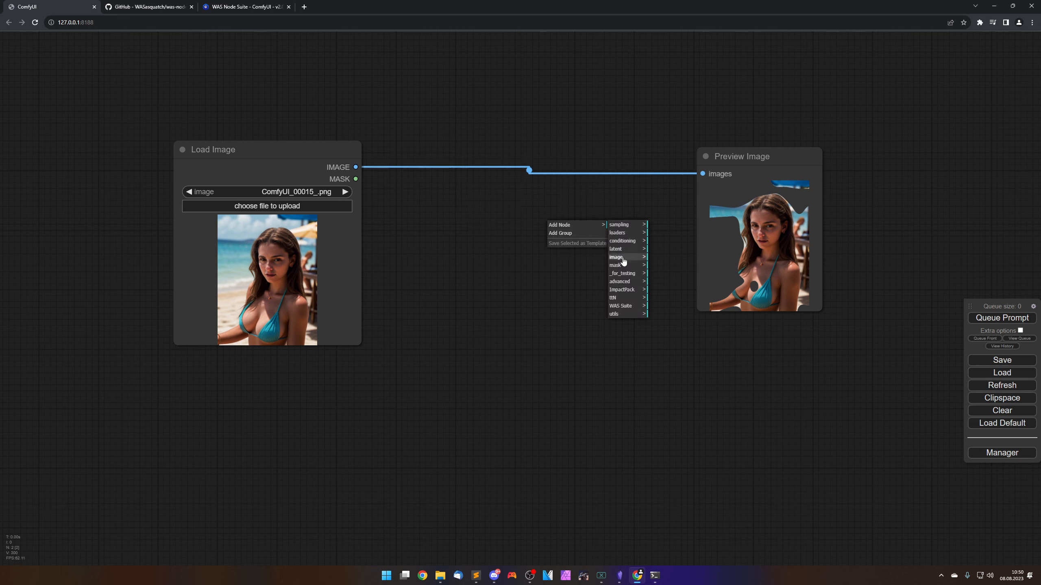
{"action": "left_click", "coordinate": [621, 305]}
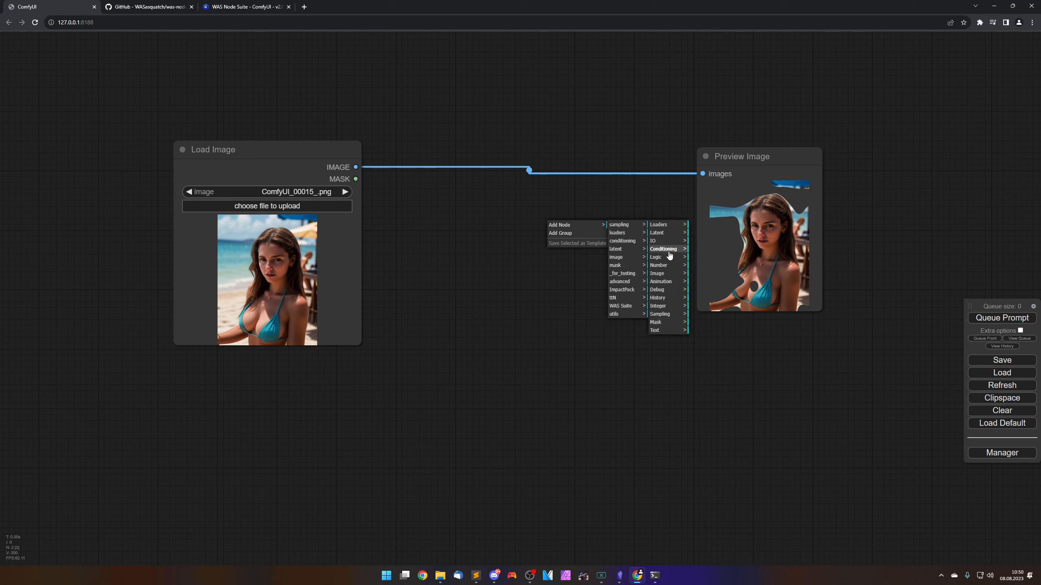
{"action": "left_click", "coordinate": [667, 274]}
{"action": "left_click", "coordinate": [702, 233]}
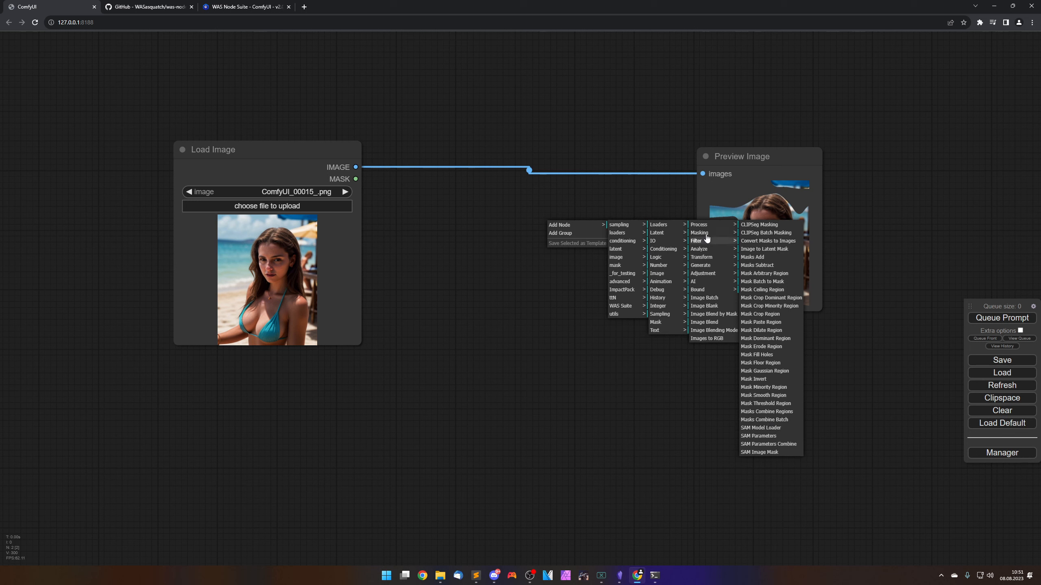
{"action": "left_click", "coordinate": [706, 228]}
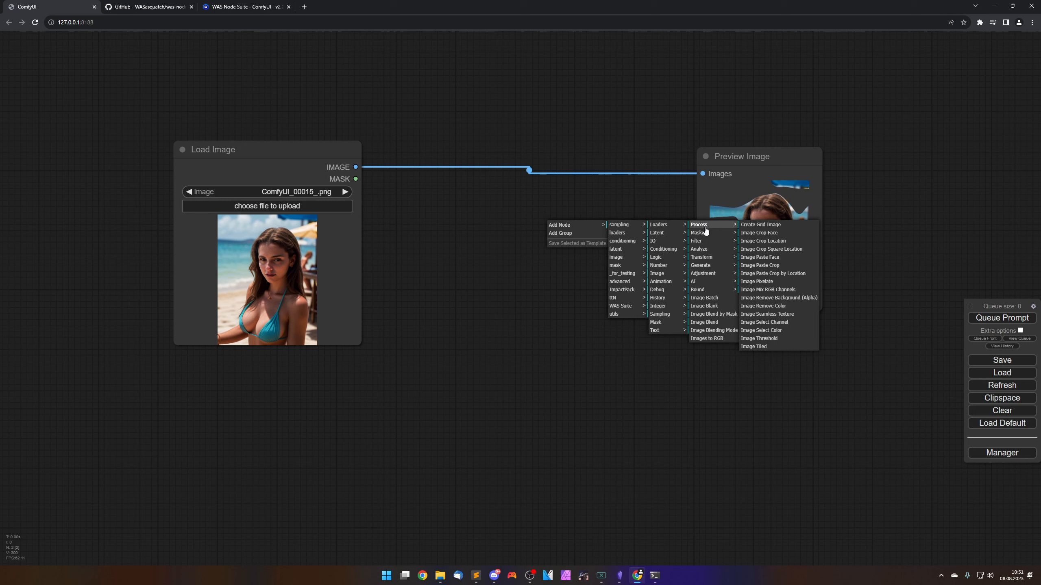
{"action": "left_click", "coordinate": [706, 241]}
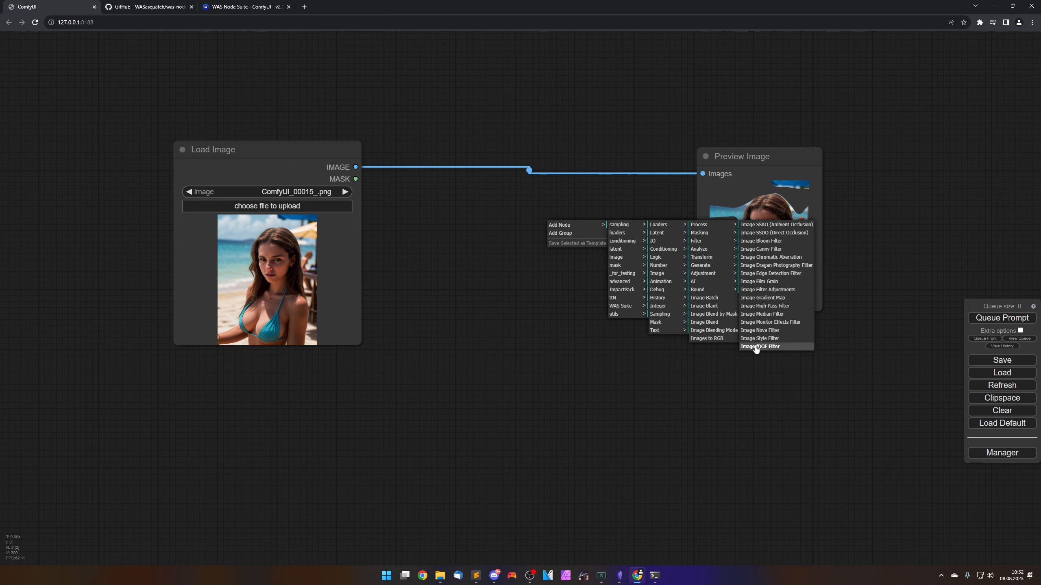
{"action": "left_click", "coordinate": [756, 347]}
{"action": "left_click_drag", "start_coordinate": [637, 213], "coordinate": [526, 201]}
Wire the Image fDOF Filter node between Load Image and Preview Image.
{"action": "left_click_drag", "start_coordinate": [702, 174], "coordinate": [449, 218]}
{"action": "left_click_drag", "start_coordinate": [523, 202], "coordinate": [524, 171]}
{"action": "left_click_drag", "start_coordinate": [625, 186], "coordinate": [702, 174]}
Set the Image fDOF Filter to gaussian mode, radius 19 and samples 3, and try queueing the prompt.
{"action": "left_click", "coordinate": [592, 212]}
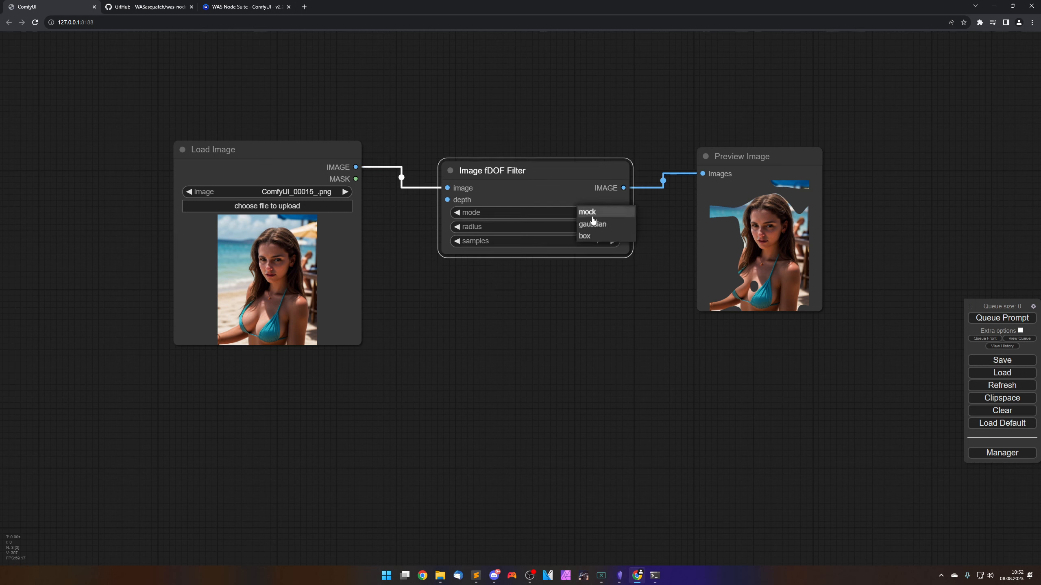
{"action": "left_click", "coordinate": [593, 225]}
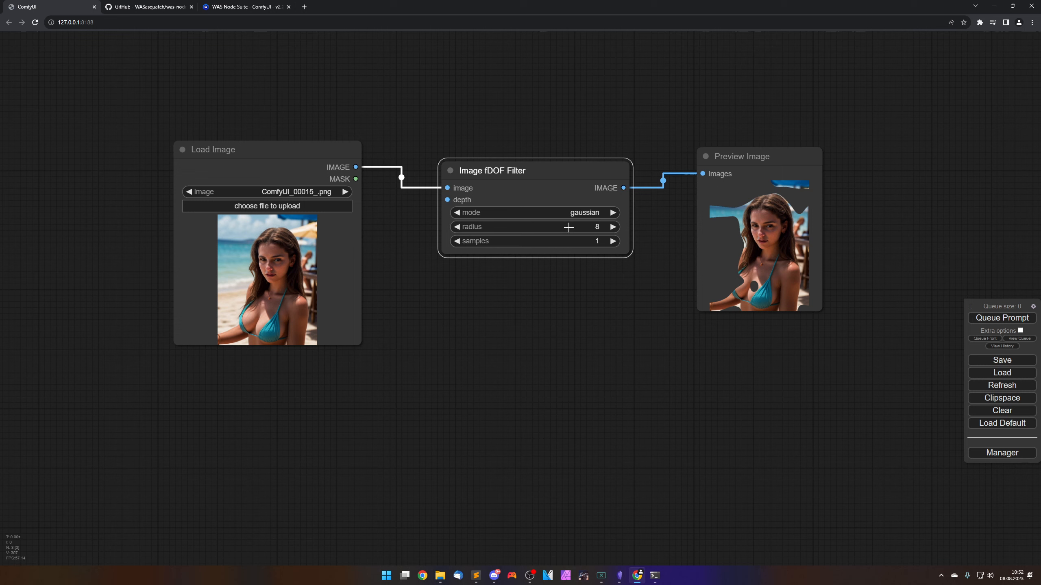
{"action": "left_click_drag", "start_coordinate": [568, 227], "coordinate": [567, 243]}
{"action": "left_click", "coordinate": [1010, 318]}
{"action": "left_click", "coordinate": [542, 324]}
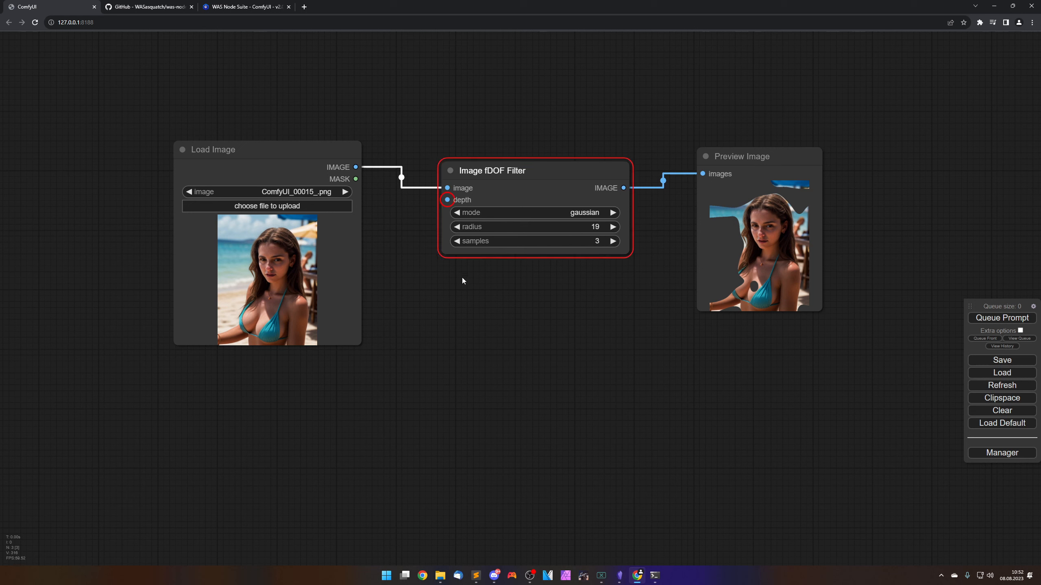
Shift the Preview Image and Image fDOF Filter nodes to make room, and add a MiDaS Model Loader node below Load Image.
{"action": "left_click_drag", "start_coordinate": [748, 156], "coordinate": [832, 170]}
{"action": "left_click_drag", "start_coordinate": [582, 168], "coordinate": [622, 169]}
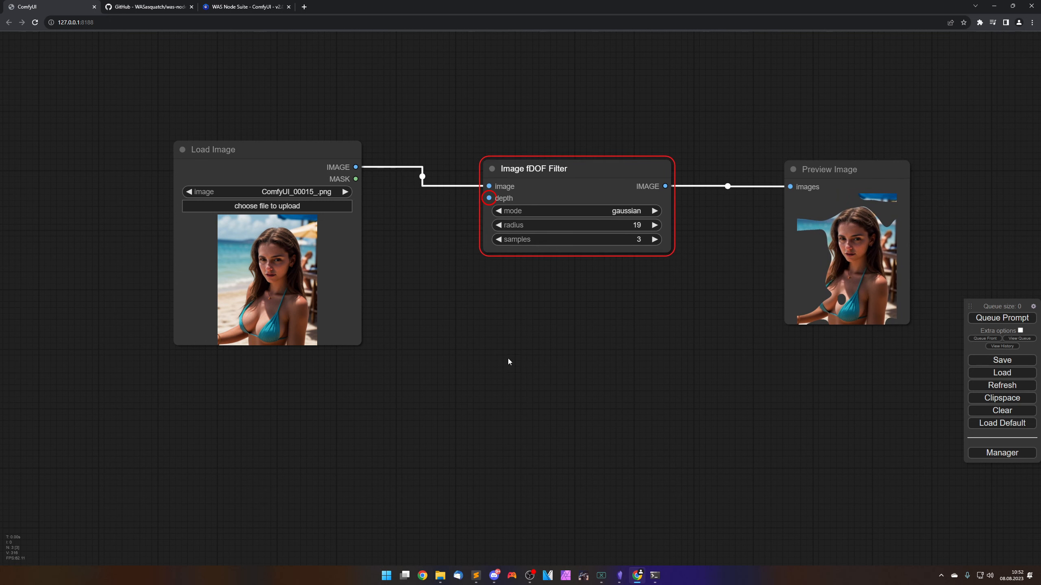
{"action": "double_click", "coordinate": [529, 334]}
{"action": "type", "text": "midas"}
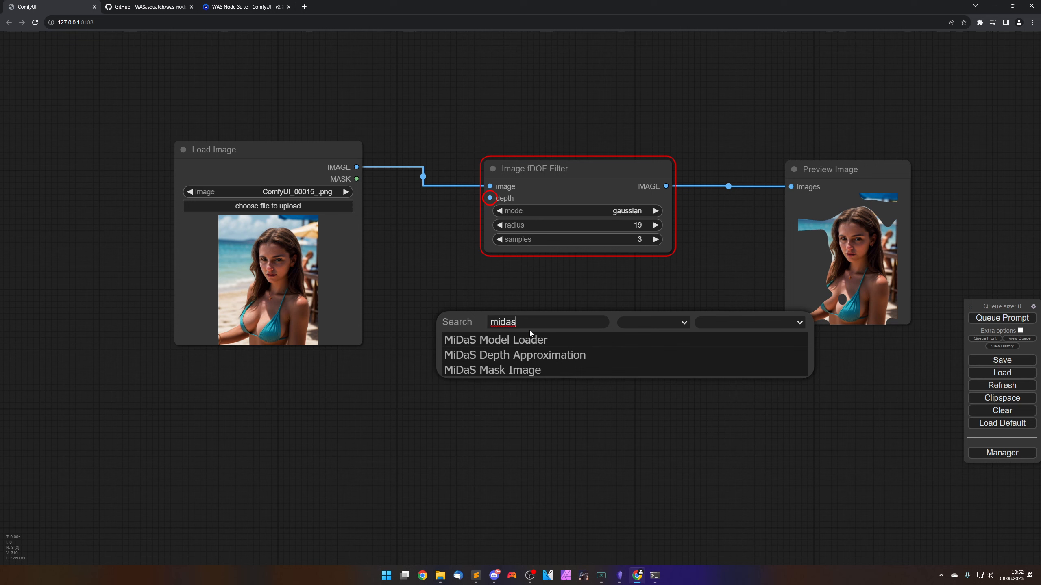
{"action": "key", "text": "Down"}
{"action": "key", "text": "Return"}
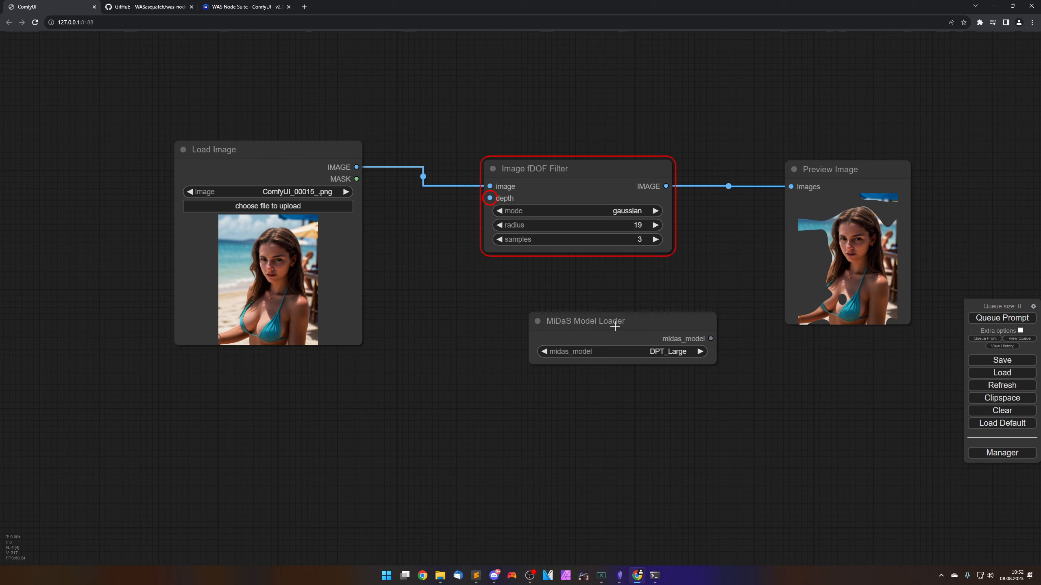
{"action": "left_click_drag", "start_coordinate": [615, 327], "coordinate": [330, 390]}
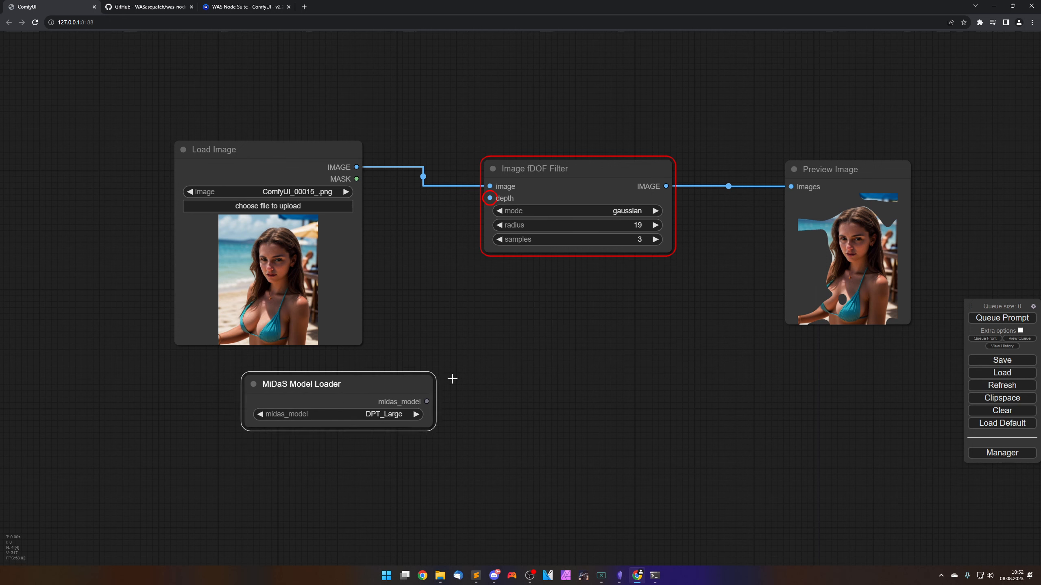
Add a MiDaS Depth Approximation node below the Image fDOF Filter.
{"action": "double_click", "coordinate": [520, 327]}
{"action": "type", "text": "midas"}
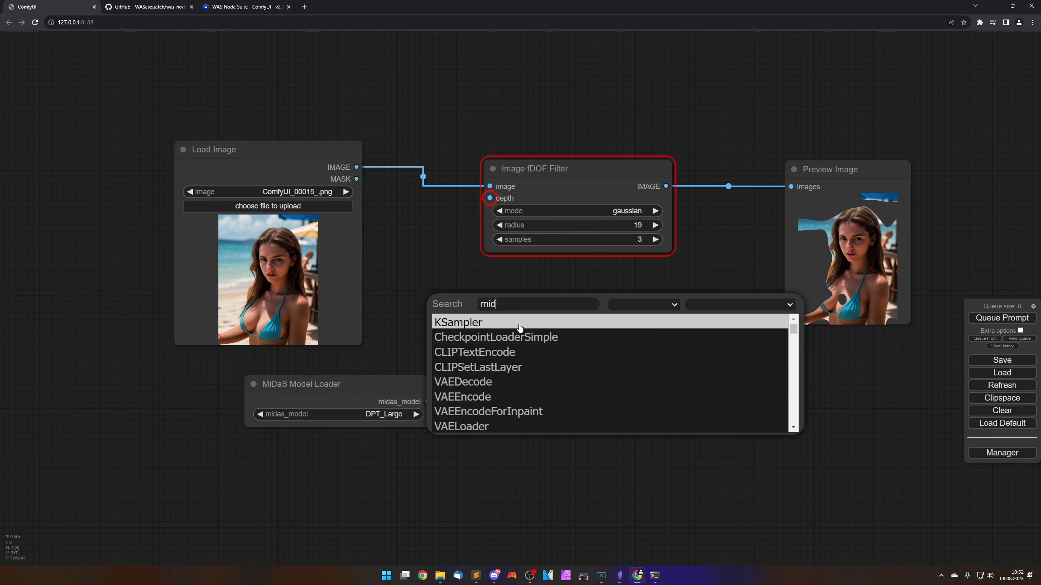
{"action": "key", "text": "Down"}
{"action": "key", "text": "Down"}
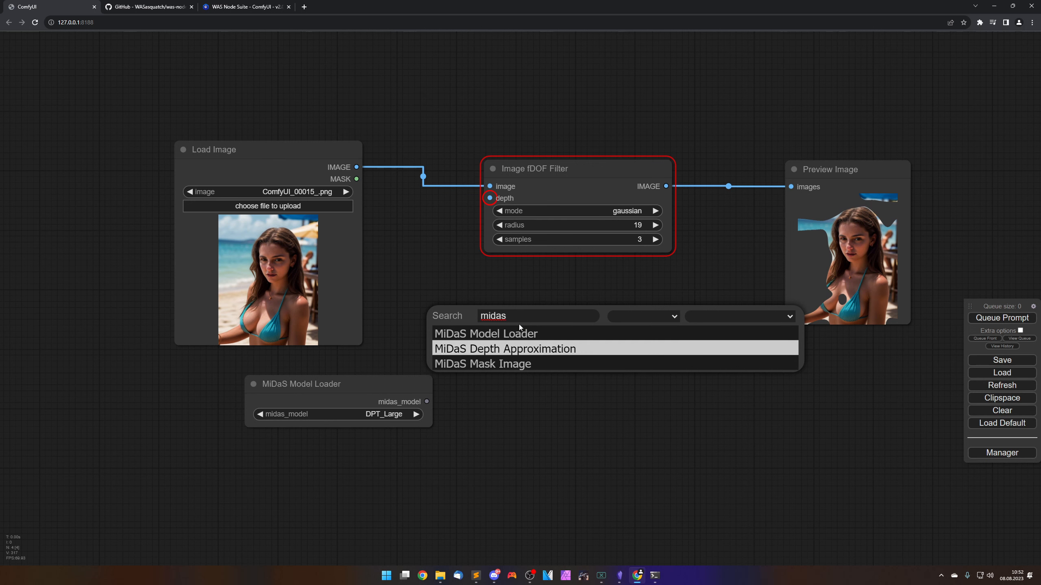
{"action": "key", "text": "Return"}
{"action": "left_click_drag", "start_coordinate": [532, 324], "coordinate": [506, 327]}
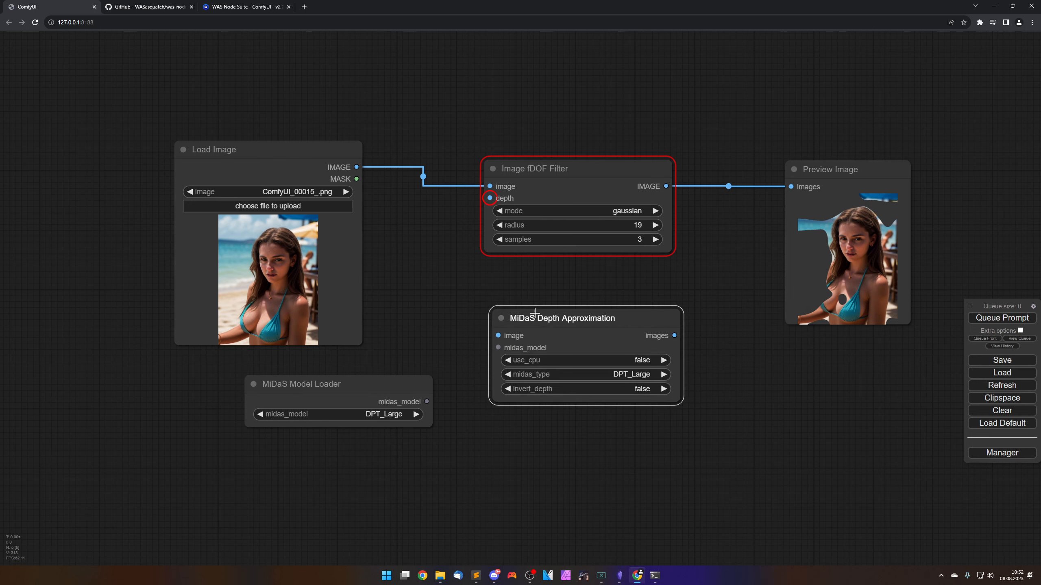
Rearrange the graph with Load Image above MiDaS Model Loader and MiDaS Depth Approximation between them and the fDOF filter.
{"action": "left_click_drag", "start_coordinate": [446, 270], "coordinate": [462, 268]}
{"action": "left_click_drag", "start_coordinate": [328, 147], "coordinate": [196, 167]}
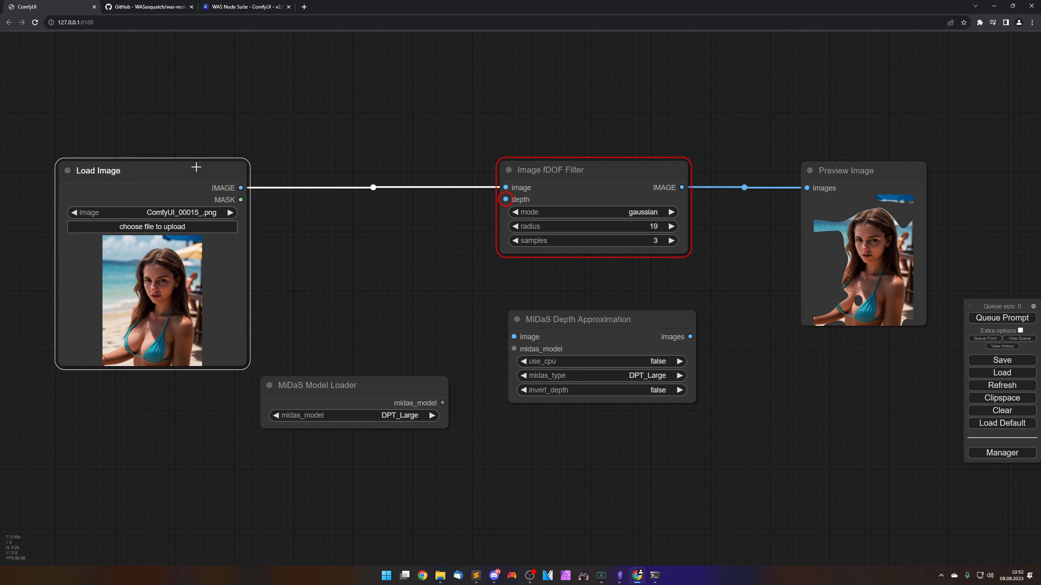
{"action": "left_click_drag", "start_coordinate": [365, 385], "coordinate": [246, 400]}
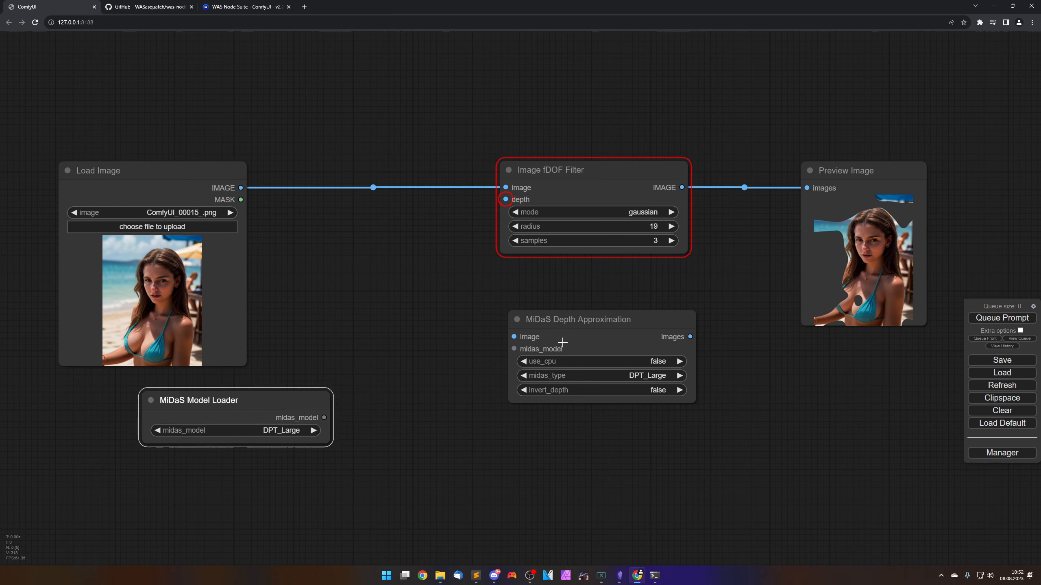
{"action": "left_click_drag", "start_coordinate": [534, 320], "coordinate": [431, 304]}
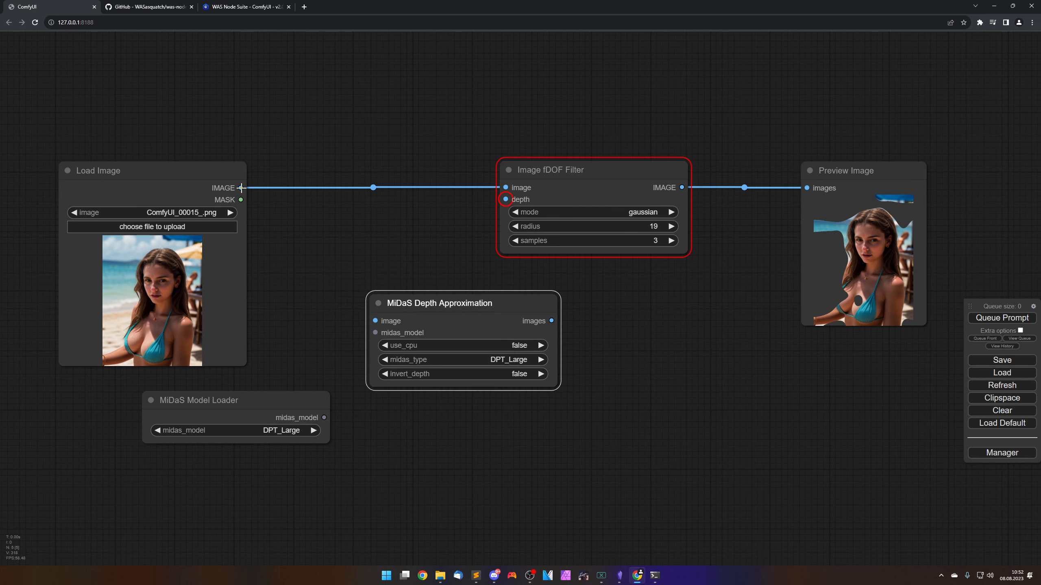
Connect the Load Image IMAGE output and the loader's midas_model output to the matching MiDaS Depth Approximation inputs.
{"action": "left_click_drag", "start_coordinate": [241, 188], "coordinate": [375, 323]}
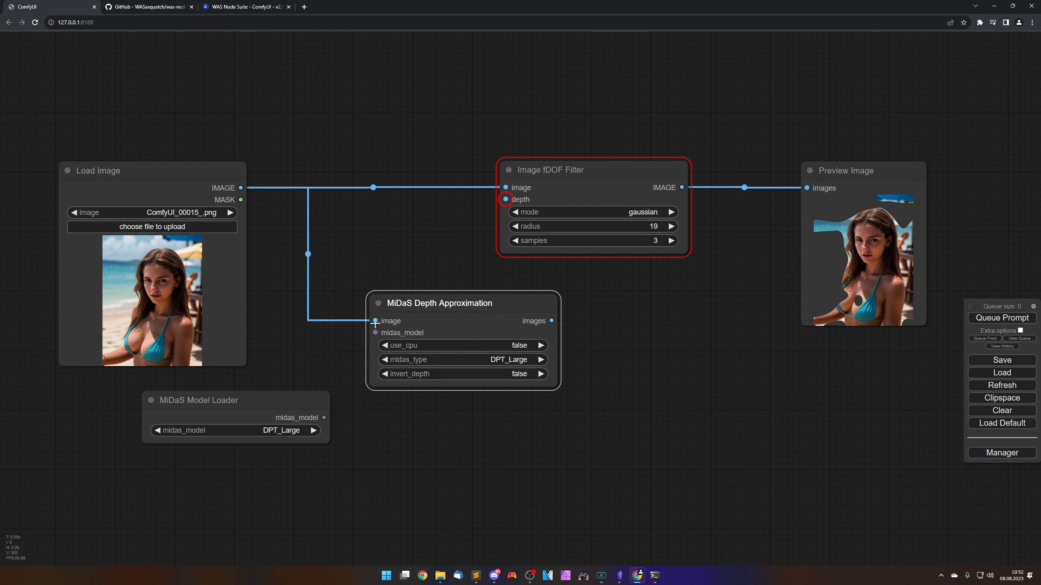
{"action": "left_click_drag", "start_coordinate": [324, 417], "coordinate": [375, 332]}
{"action": "left_click_drag", "start_coordinate": [460, 308], "coordinate": [457, 307]}
Connect the MiDaS Depth Approximation images output to the fDOF filter's depth input, spacing out the Preview Image, filter and depth nodes.
{"action": "left_click", "coordinate": [857, 171]}
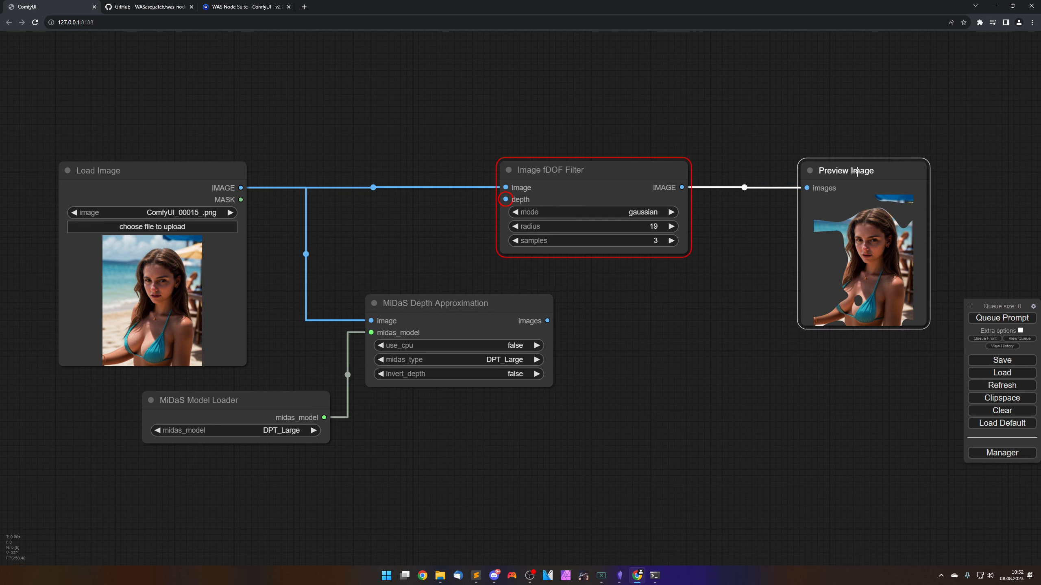
{"action": "left_click_drag", "start_coordinate": [857, 171], "coordinate": [836, 275]}
{"action": "left_click_drag", "start_coordinate": [648, 178], "coordinate": [714, 165]}
{"action": "left_click_drag", "start_coordinate": [547, 321], "coordinate": [572, 188]}
{"action": "left_click_drag", "start_coordinate": [500, 308], "coordinate": [491, 275]}
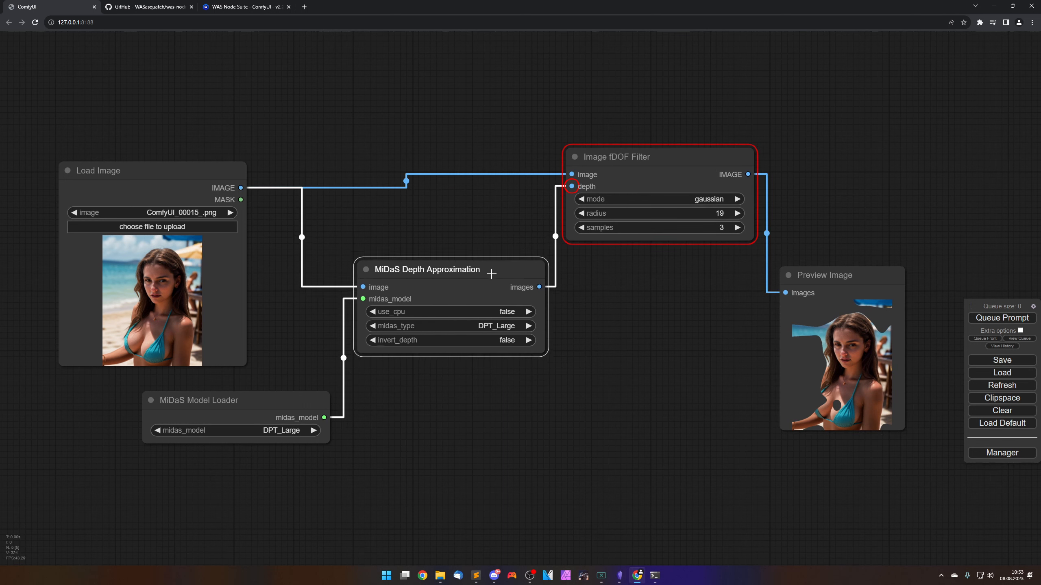
Duplicate the Preview Image node, place the copy below the fDOF filter, and connect the MiDaS Depth Approximation images output to it.
{"action": "left_click", "coordinate": [816, 351]}
{"action": "key", "text": "ctrl+c"}
{"action": "key", "text": "ctrl+v"}
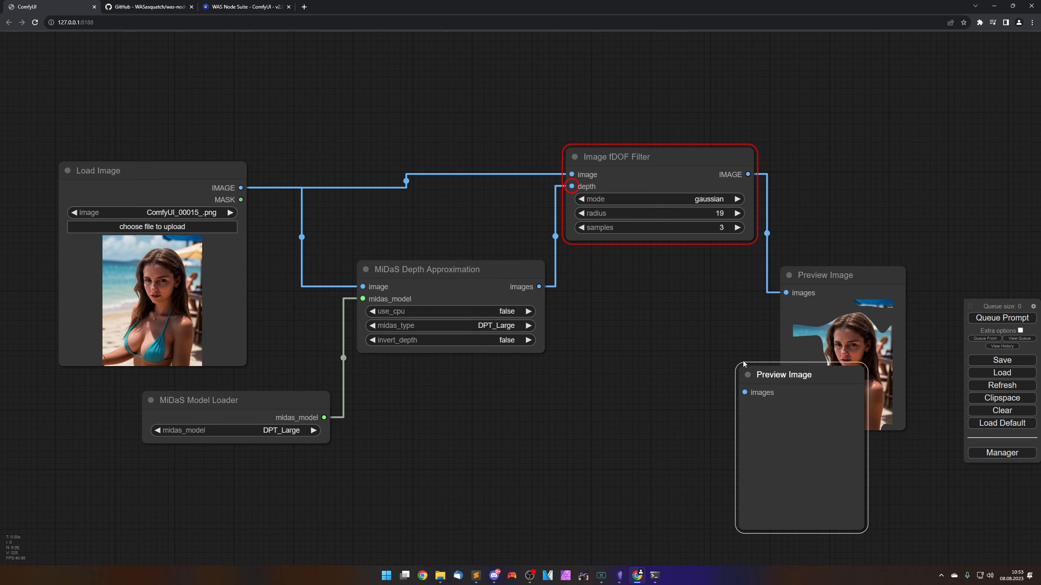
{"action": "left_click_drag", "start_coordinate": [767, 371], "coordinate": [616, 368]}
{"action": "left_click_drag", "start_coordinate": [539, 287], "coordinate": [591, 390]}
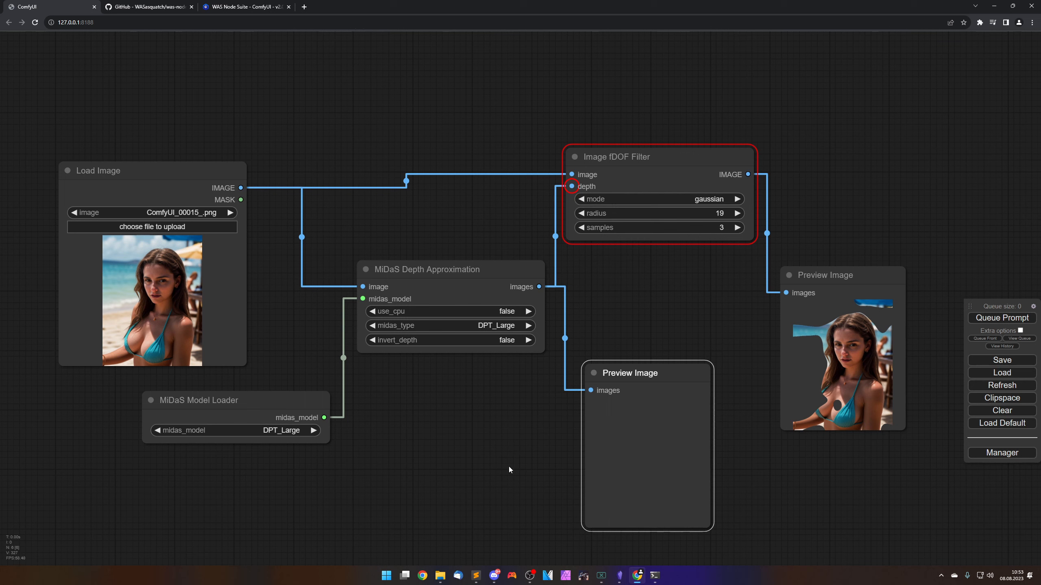
Choose DPT_Large as the midas_model in the MiDaS Model Loader.
{"action": "left_click", "coordinate": [491, 393]}
{"action": "left_click_drag", "start_coordinate": [485, 418], "coordinate": [488, 410]}
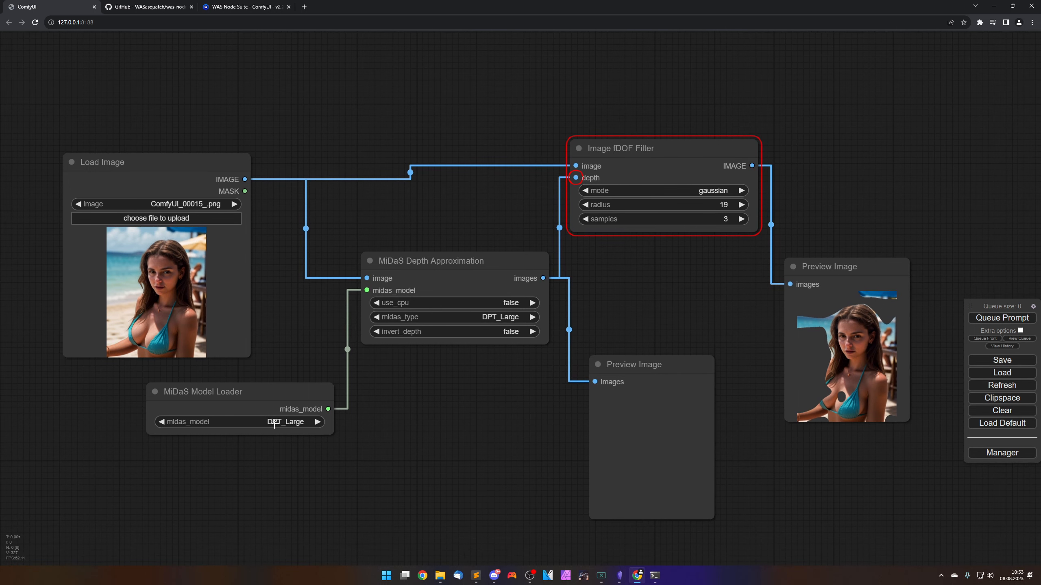
{"action": "left_click", "coordinate": [298, 427]}
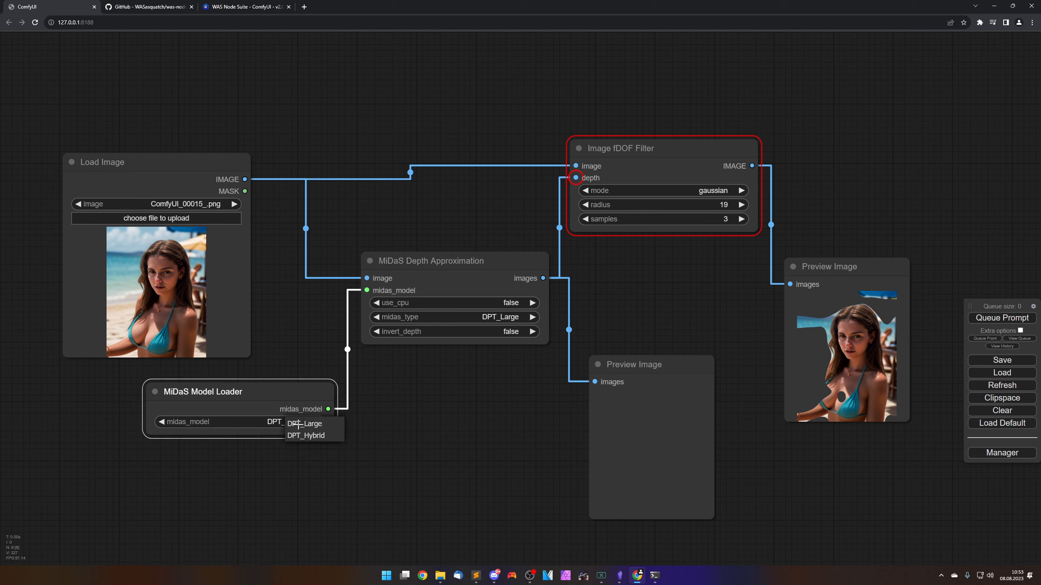
{"action": "left_click", "coordinate": [286, 423]}
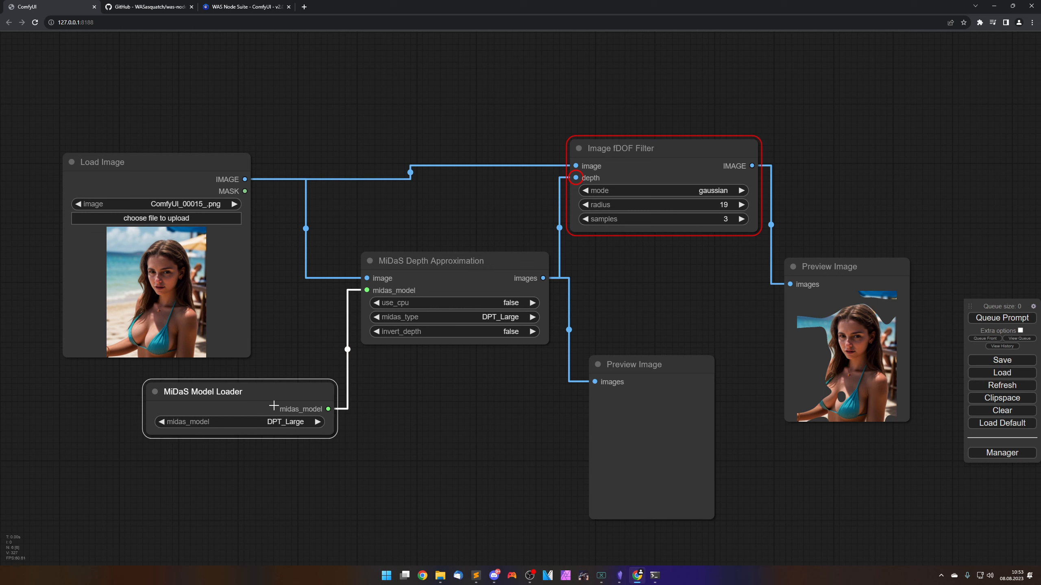
Queue the depth-of-field workflow and check the console log for the model loading and execution progress.
{"action": "left_click", "coordinate": [655, 577]}
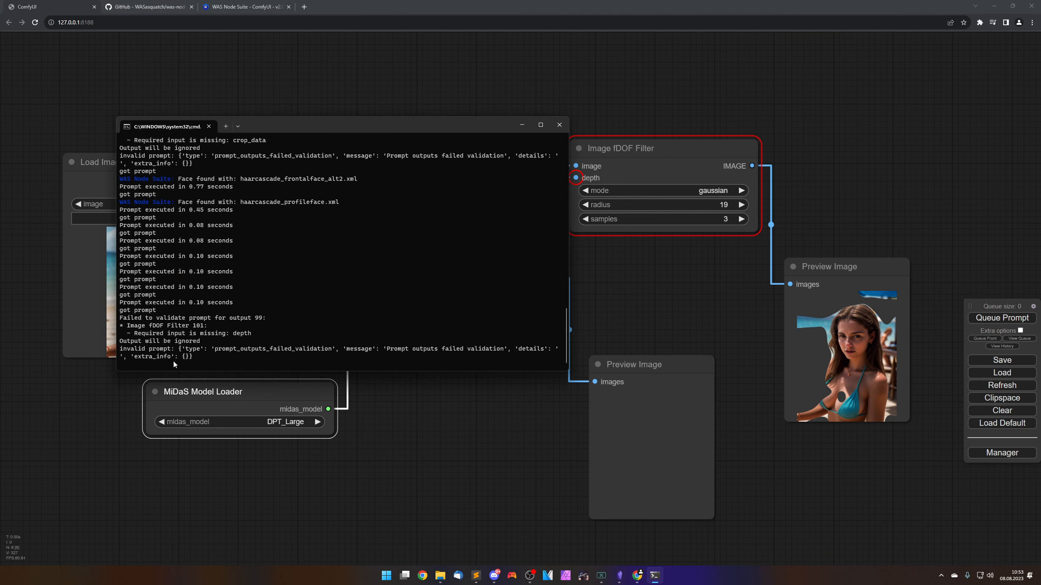
{"action": "left_click", "coordinate": [430, 427]}
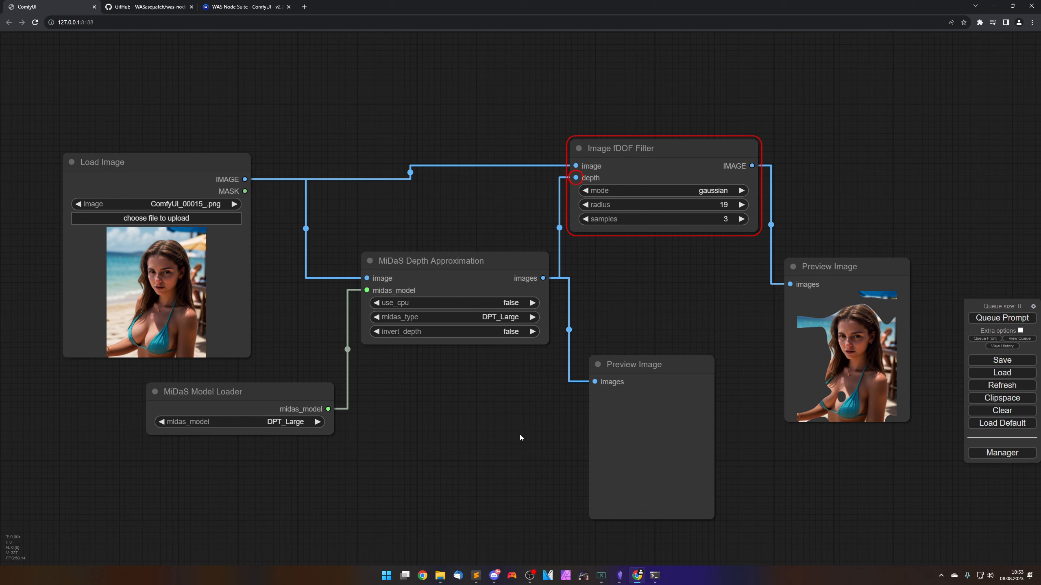
{"action": "left_click", "coordinate": [1001, 319]}
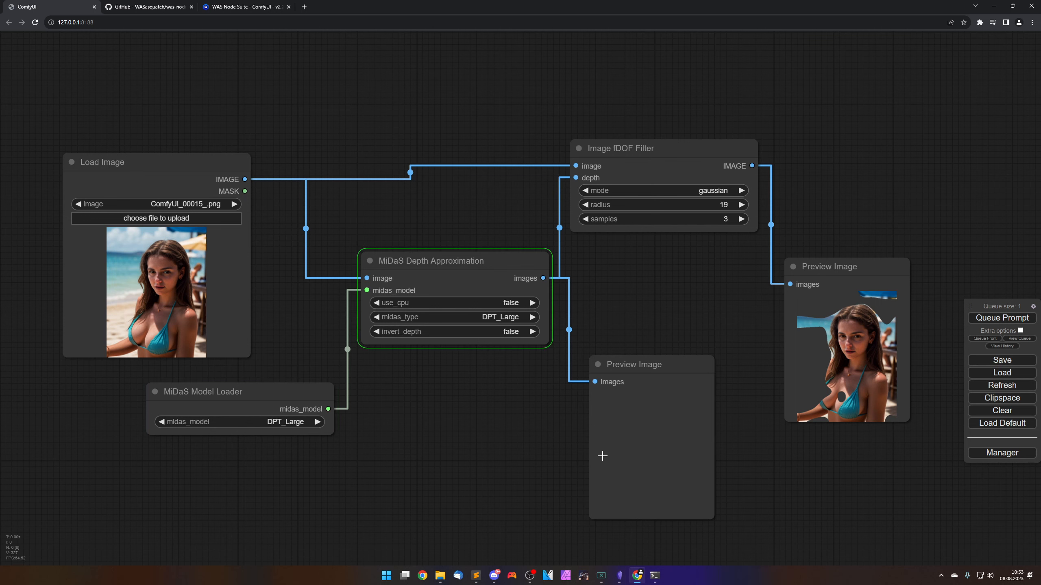
{"action": "left_click", "coordinate": [655, 575]}
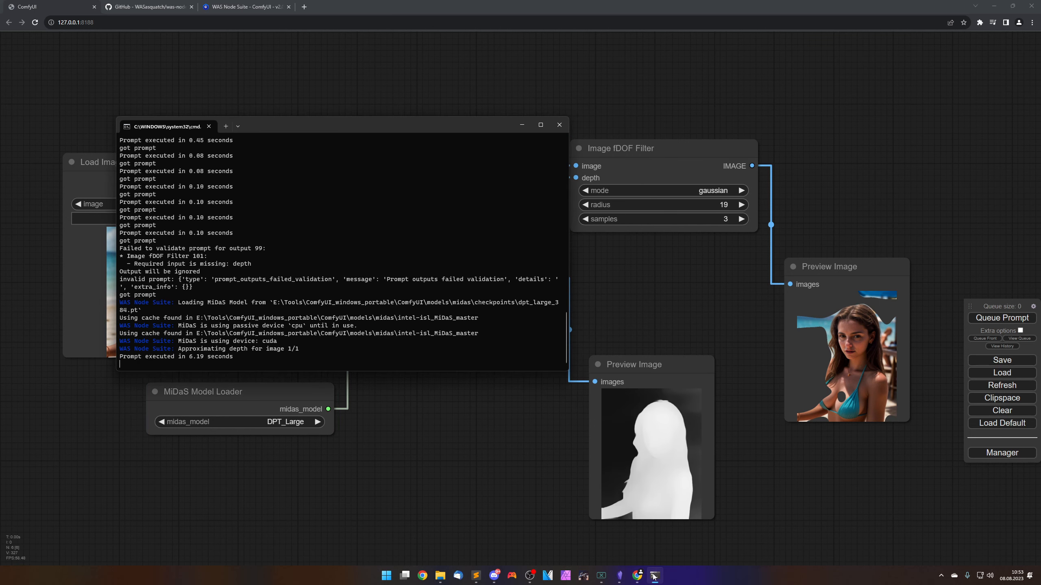
{"action": "left_click", "coordinate": [510, 483]}
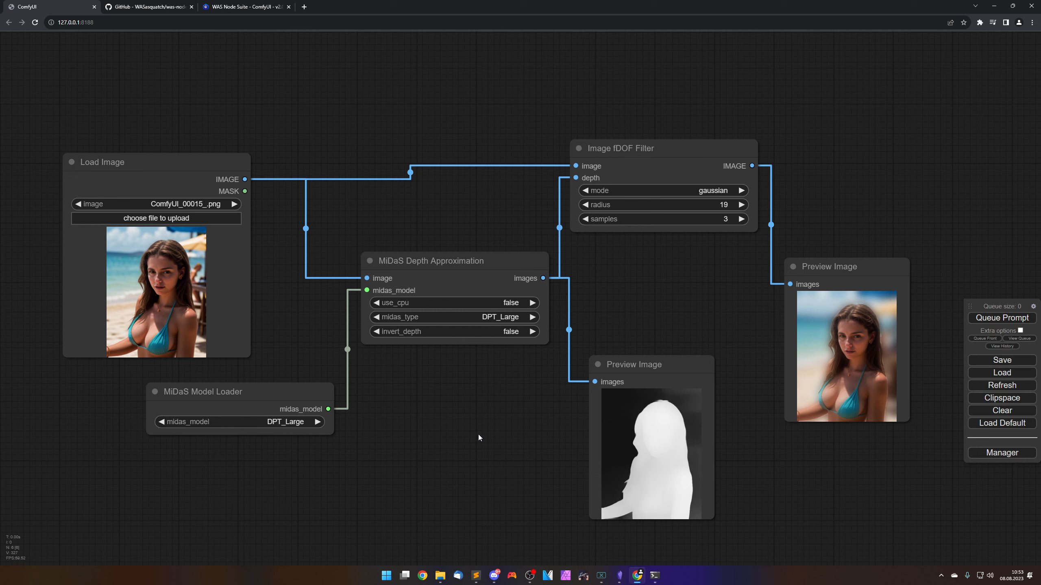
Examine the fDOF filter's blurred preview image at full size in a separate tab and close that tab.
{"action": "left_click", "coordinate": [448, 263]}
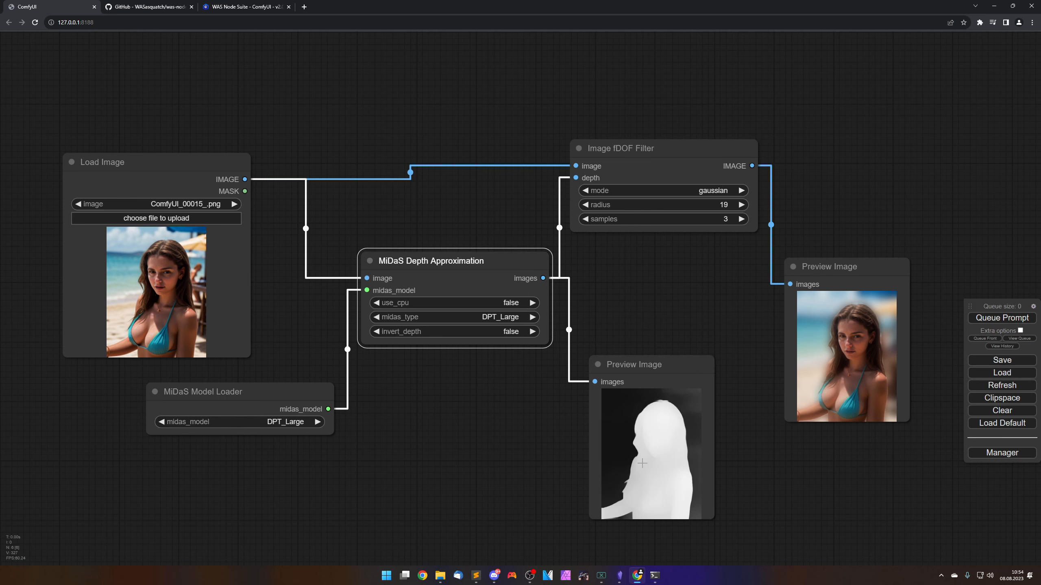
{"action": "left_click_drag", "start_coordinate": [685, 326], "coordinate": [619, 299]}
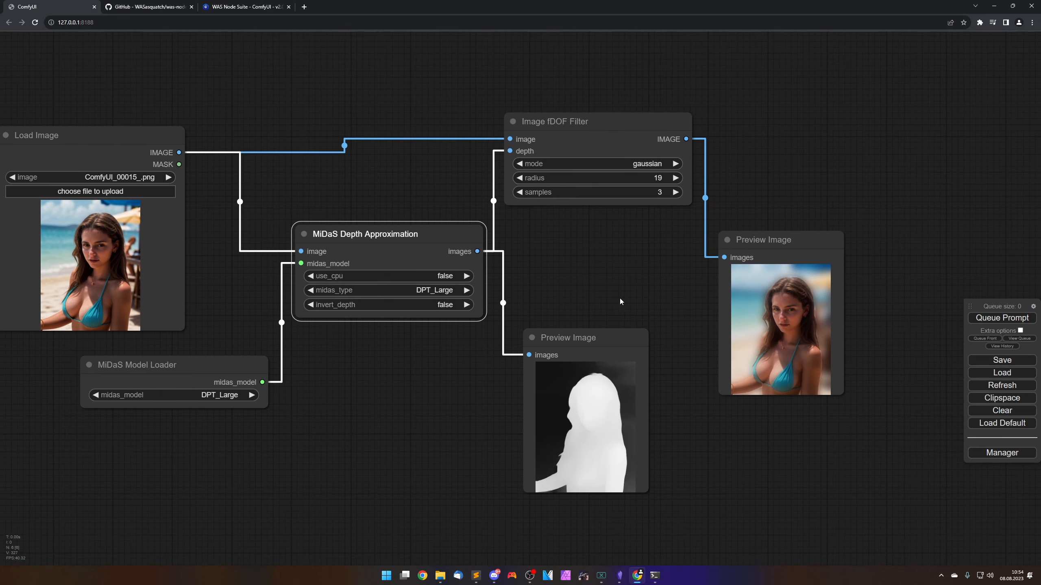
{"action": "right_click", "coordinate": [765, 326]}
{"action": "left_click", "coordinate": [772, 330]}
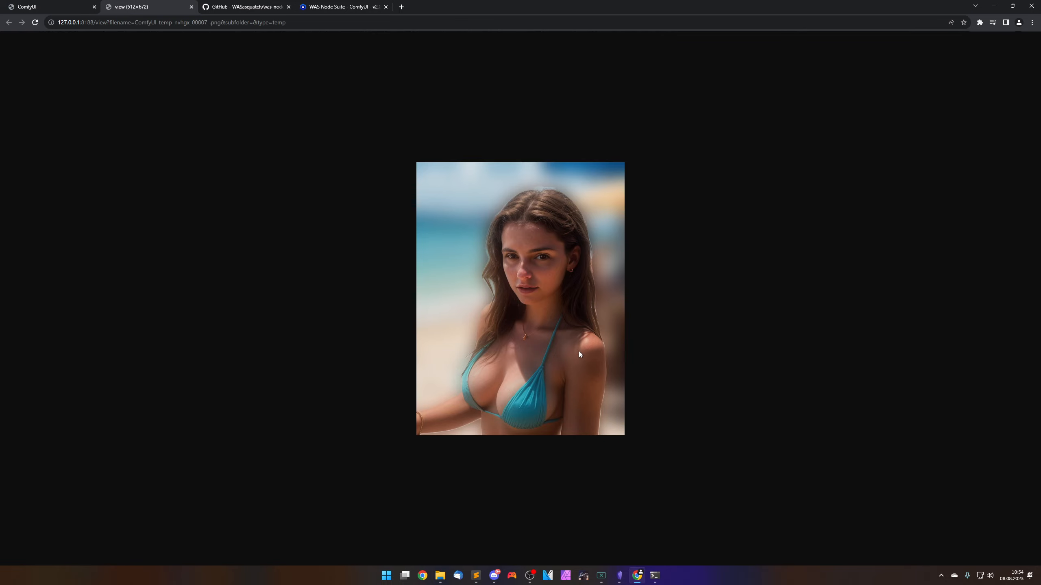
{"action": "left_click", "coordinate": [191, 7]}
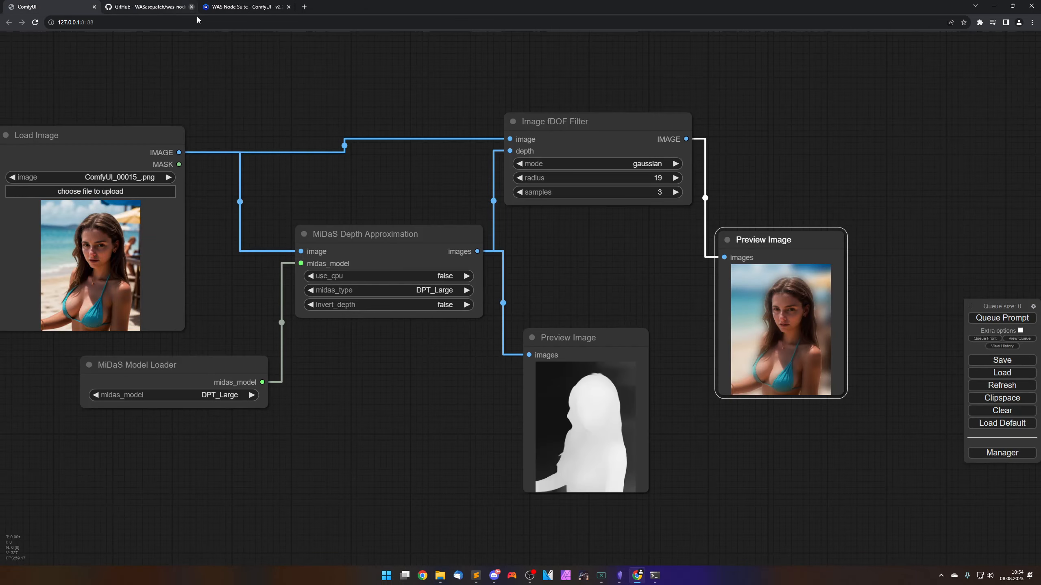
{"action": "left_click_drag", "start_coordinate": [416, 405], "coordinate": [485, 411]}
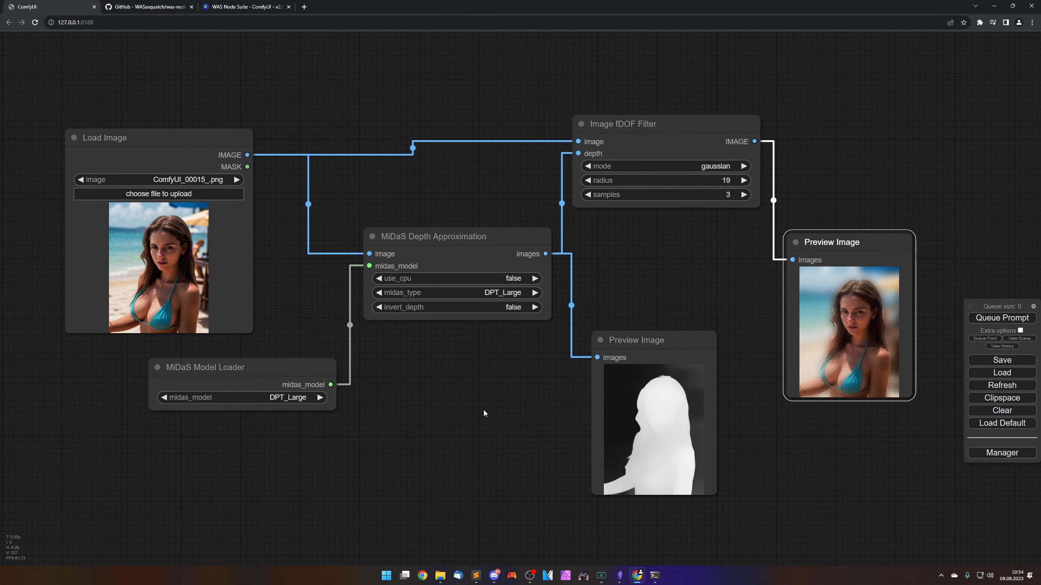
{"action": "left_click", "coordinate": [644, 407]}
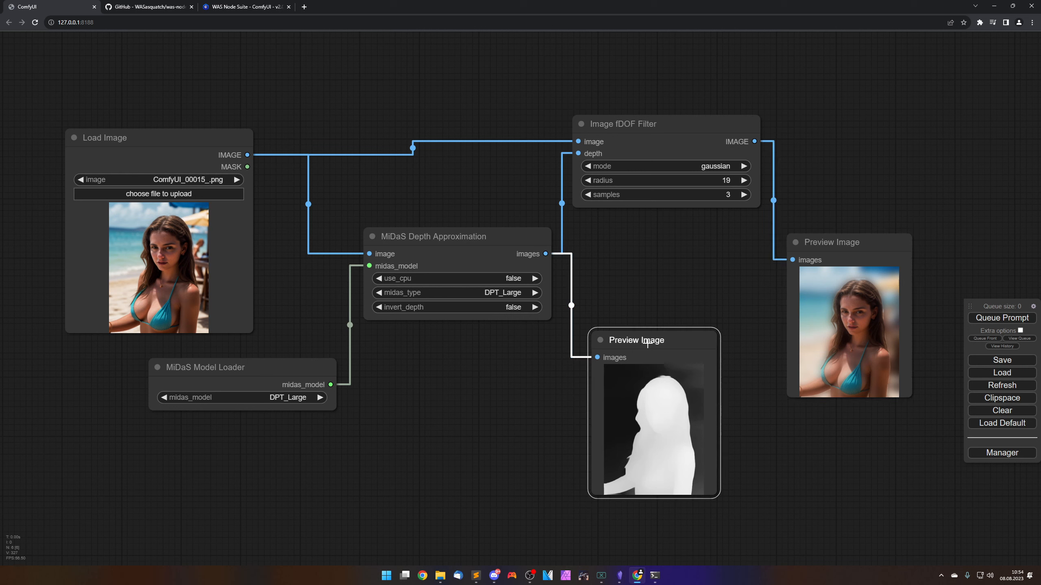
{"action": "left_click_drag", "start_coordinate": [647, 344], "coordinate": [654, 344]}
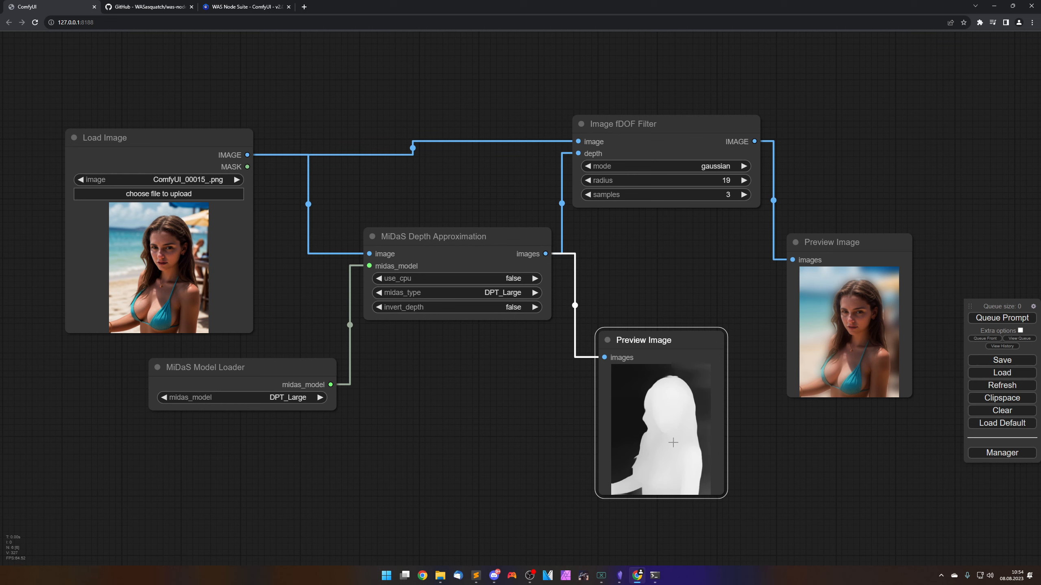
{"action": "left_click_drag", "start_coordinate": [773, 461], "coordinate": [778, 459]}
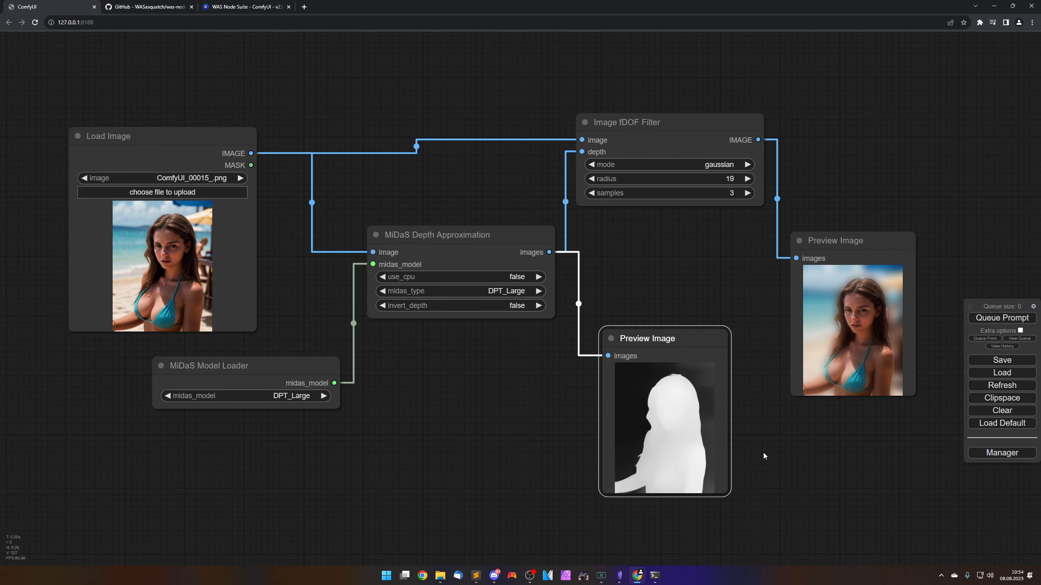
{"action": "left_click_drag", "start_coordinate": [774, 455], "coordinate": [778, 455]}
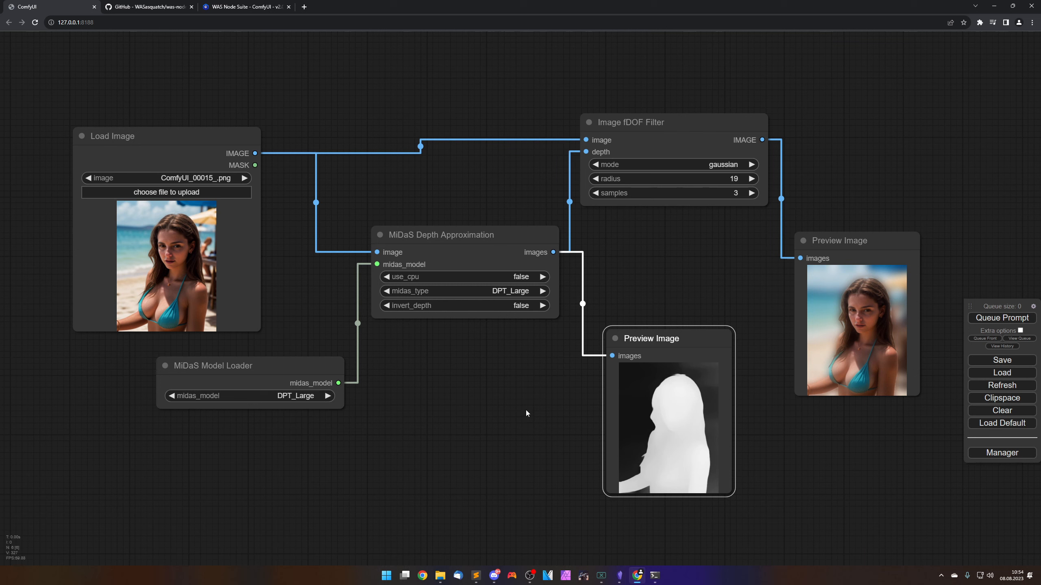
Add an Image Nova Filter node from the WAS Suite image filters and place it below the MiDaS Depth Approximation node.
{"action": "right_click", "coordinate": [506, 347]}
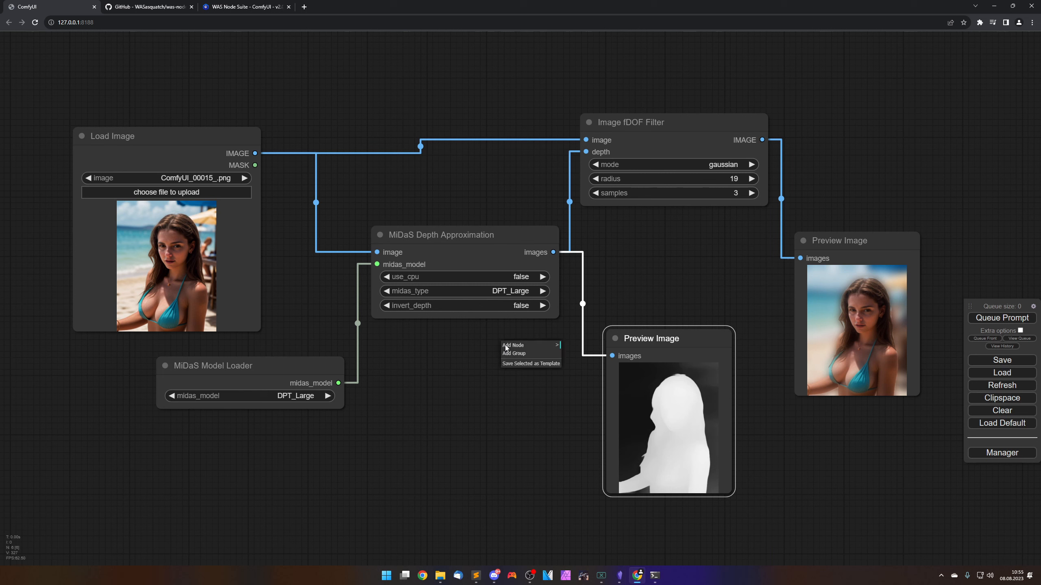
{"action": "left_click", "coordinate": [509, 346]}
{"action": "left_click", "coordinate": [570, 428]}
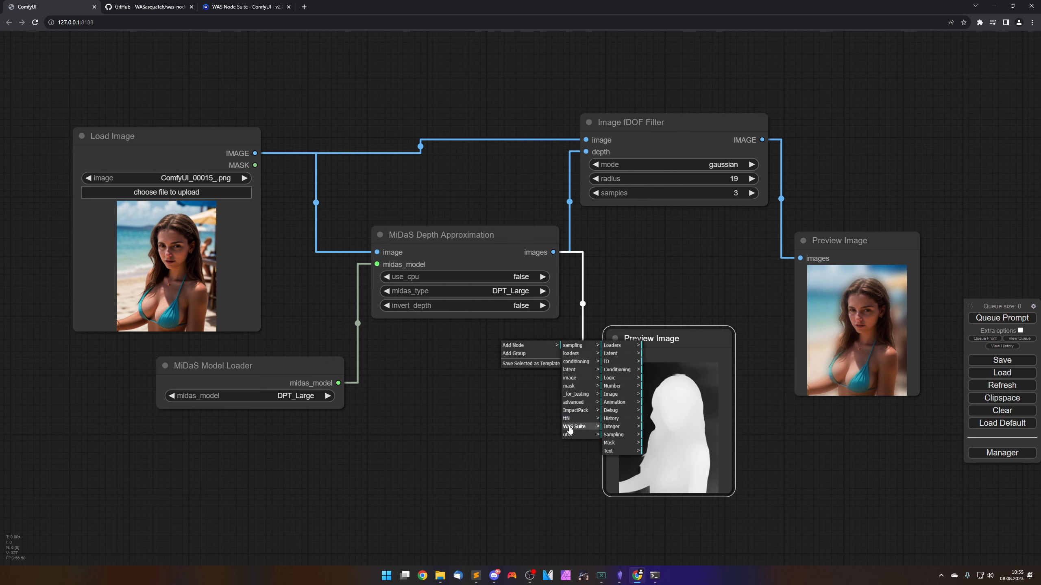
{"action": "left_click", "coordinate": [619, 396]}
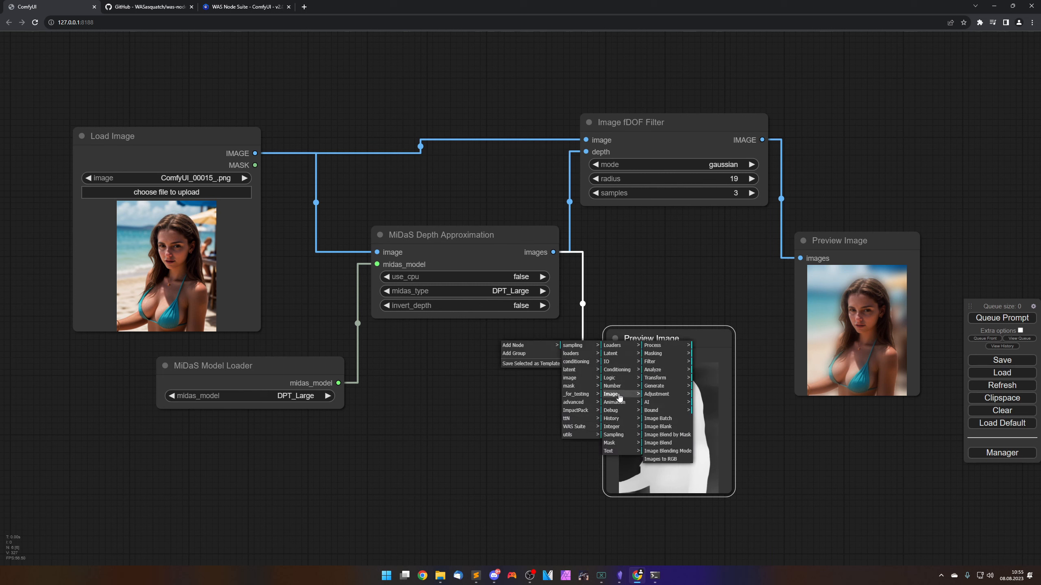
{"action": "left_click", "coordinate": [656, 362]}
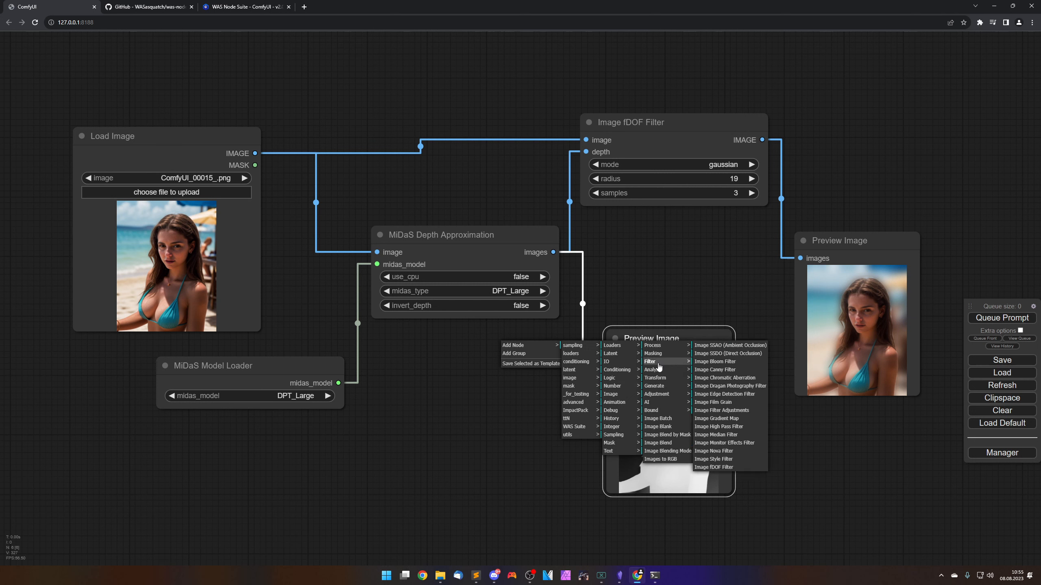
{"action": "left_click", "coordinate": [715, 452]}
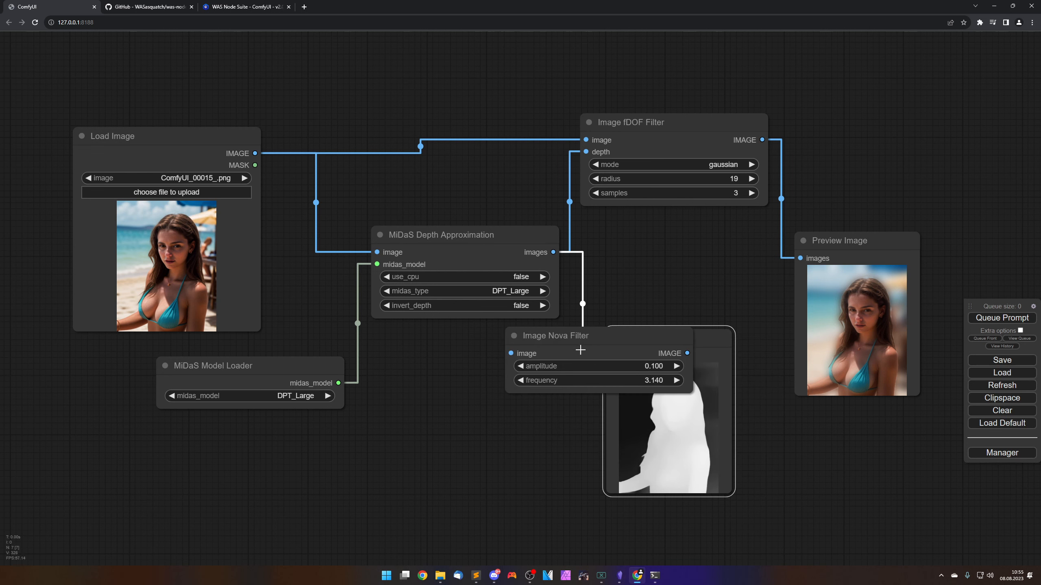
{"action": "left_click_drag", "start_coordinate": [580, 350], "coordinate": [487, 407]}
Delete the depth map's Preview Image, MiDaS Depth Approximation, MiDaS Model Loader and Image fDOF Filter nodes.
{"action": "key", "text": "Delete"}
{"action": "left_click", "coordinate": [456, 252]}
{"action": "key", "text": "Delete"}
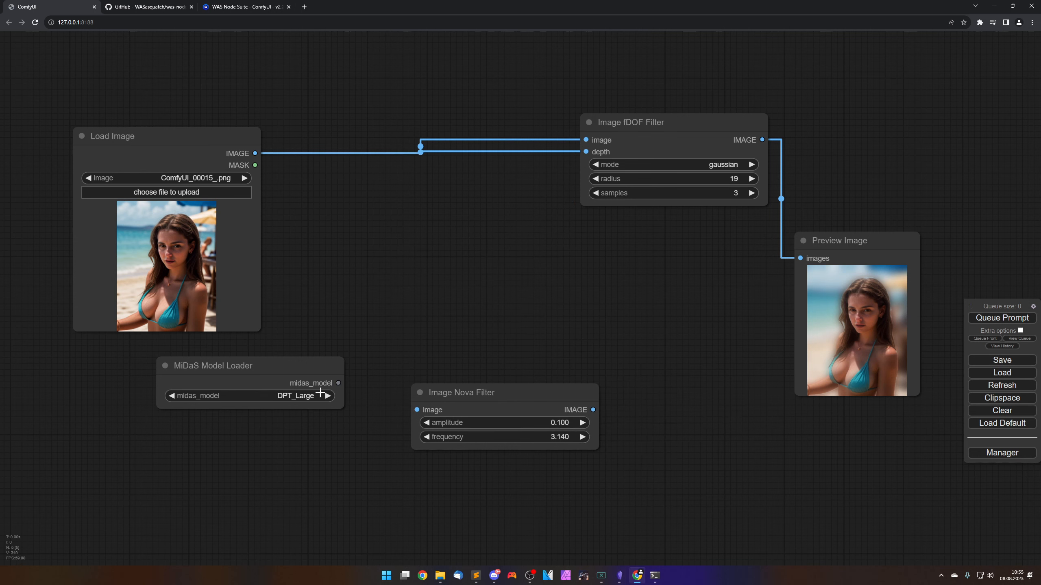
{"action": "left_click", "coordinate": [302, 366]}
{"action": "key", "text": "Delete"}
{"action": "left_click", "coordinate": [655, 122]}
{"action": "key", "text": "Delete"}
Wire the Image Nova Filter between Load Image and Preview Image, and queue the prompt.
{"action": "left_click_drag", "start_coordinate": [523, 391], "coordinate": [521, 331]}
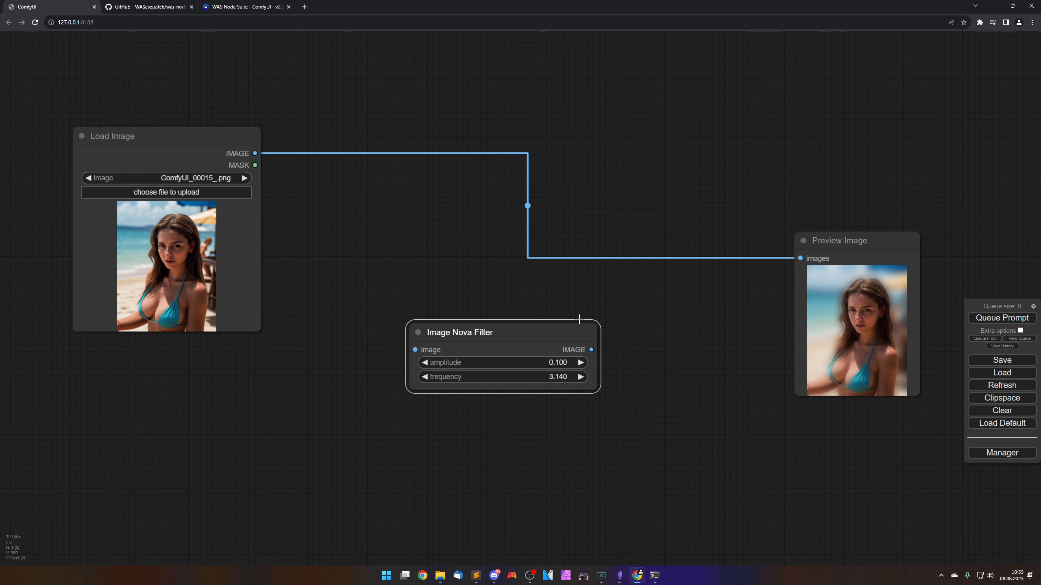
{"action": "left_click_drag", "start_coordinate": [800, 258], "coordinate": [487, 214]}
{"action": "left_click_drag", "start_coordinate": [795, 230], "coordinate": [722, 165]}
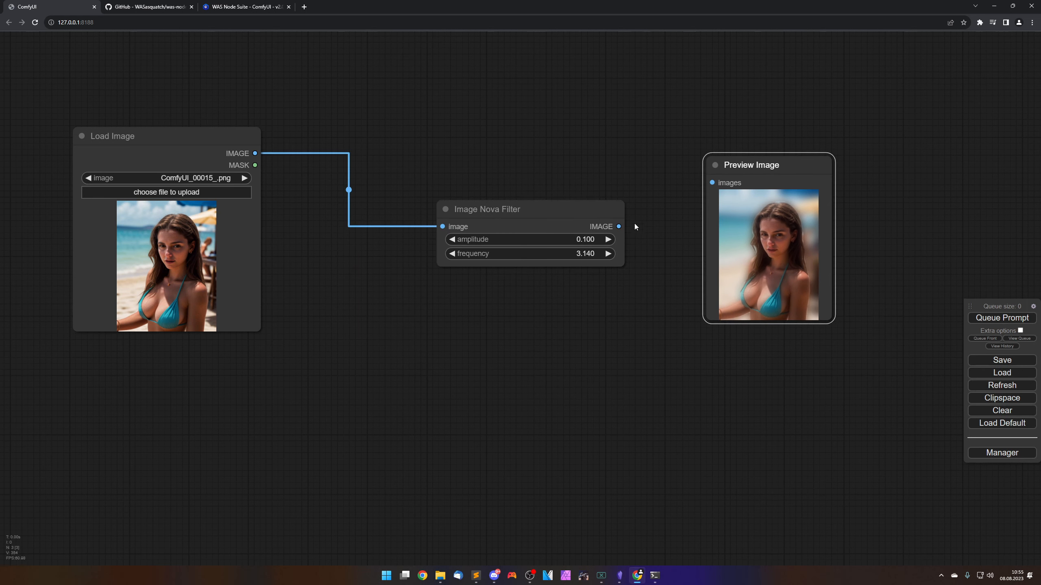
{"action": "left_click_drag", "start_coordinate": [619, 227], "coordinate": [713, 182]}
{"action": "left_click", "coordinate": [1001, 318]}
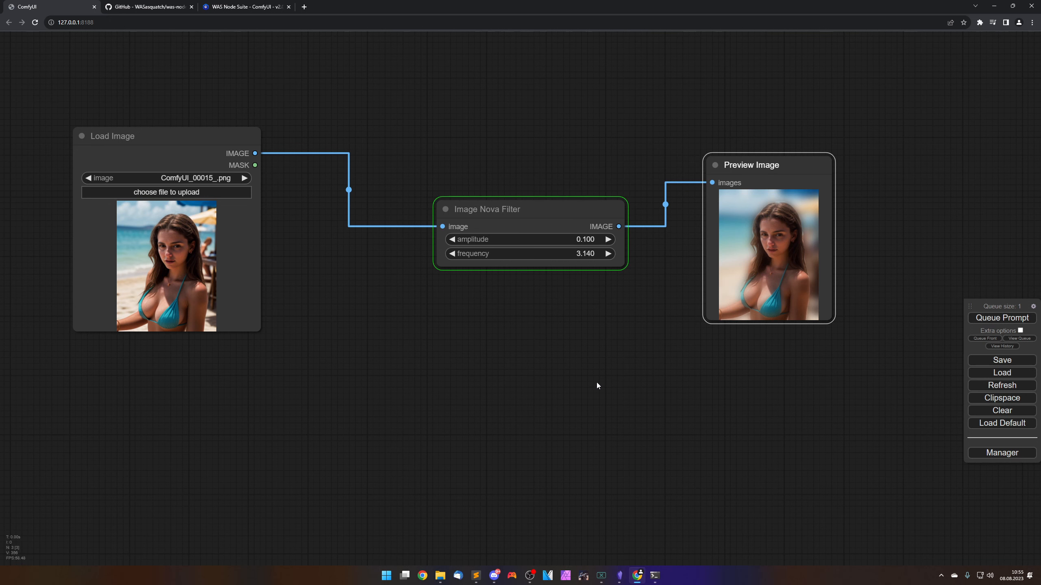
{"action": "left_click_drag", "start_coordinate": [597, 386], "coordinate": [623, 402]}
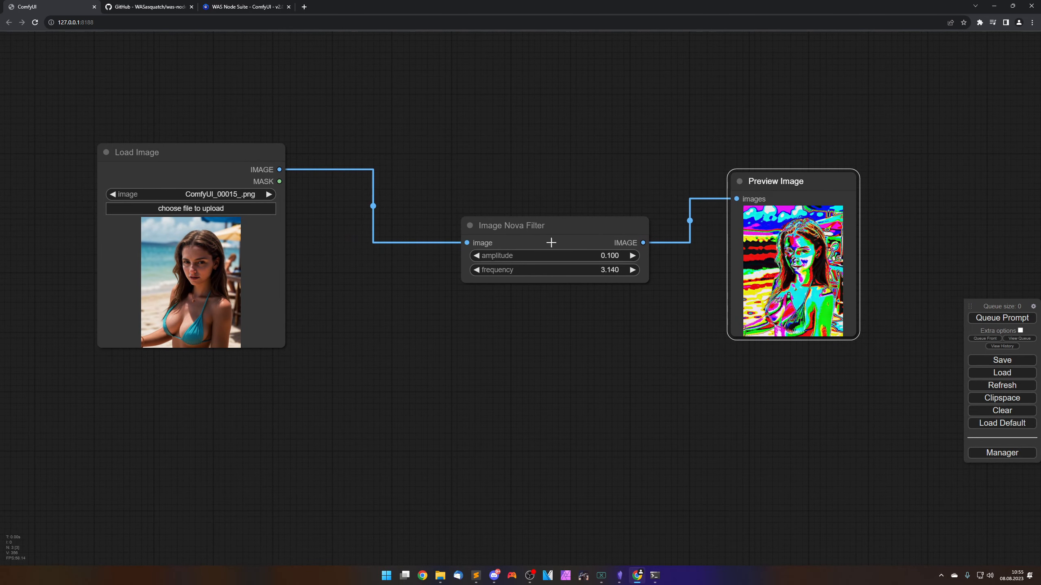
{"action": "left_click", "coordinate": [539, 225]}
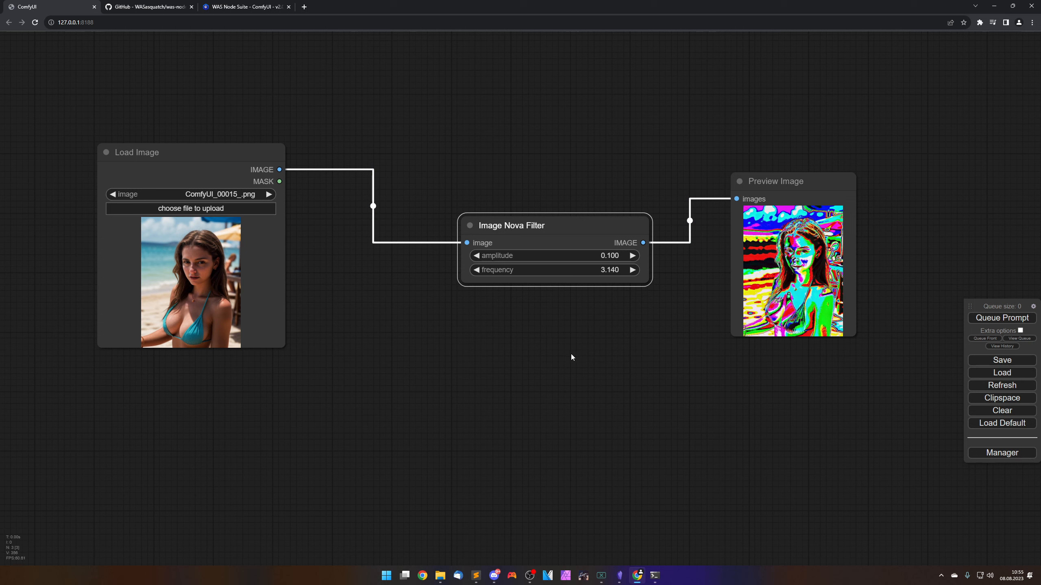
Add an Image Analyze node below the Image Nova Filter and move the Load Image connection from the filter to its image input.
{"action": "right_click", "coordinate": [553, 333]}
{"action": "left_click", "coordinate": [560, 332]}
{"action": "left_click", "coordinate": [618, 414]}
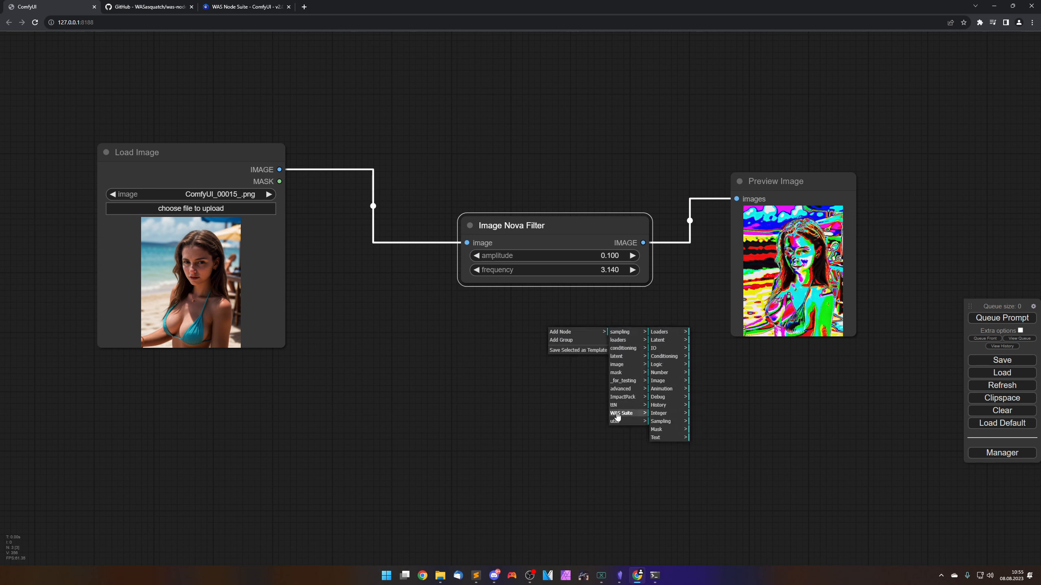
{"action": "left_click", "coordinate": [668, 381]}
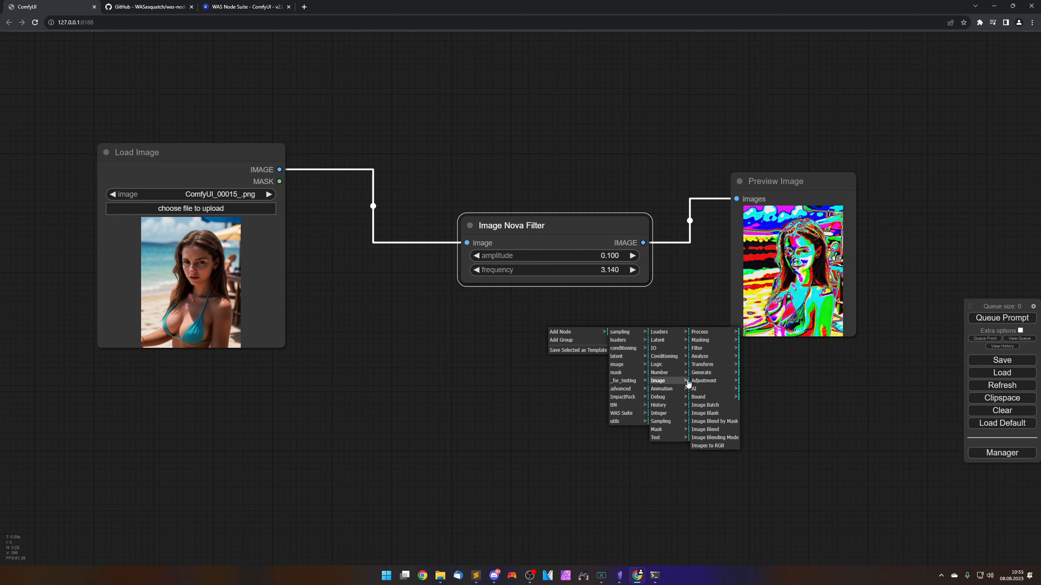
{"action": "left_click", "coordinate": [707, 349]}
{"action": "left_click", "coordinate": [711, 357]}
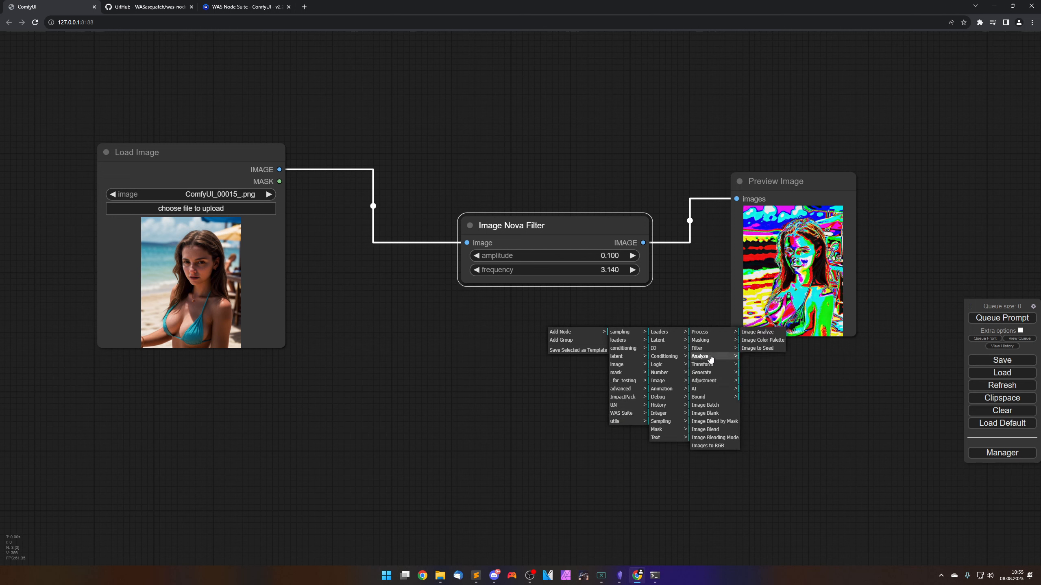
{"action": "left_click", "coordinate": [757, 332]}
{"action": "left_click_drag", "start_coordinate": [654, 330], "coordinate": [536, 330]}
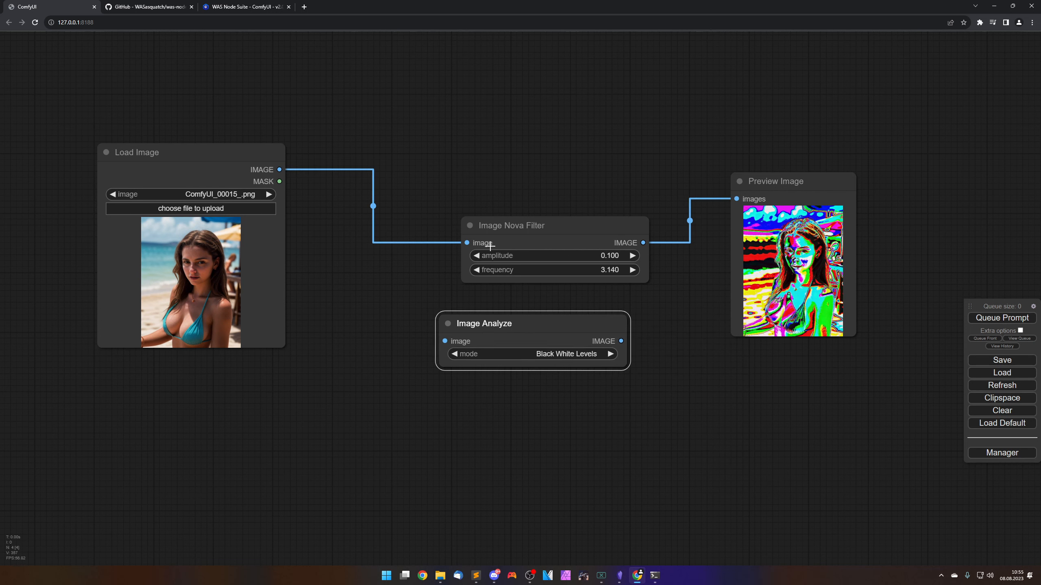
{"action": "left_click_drag", "start_coordinate": [466, 243], "coordinate": [445, 341]}
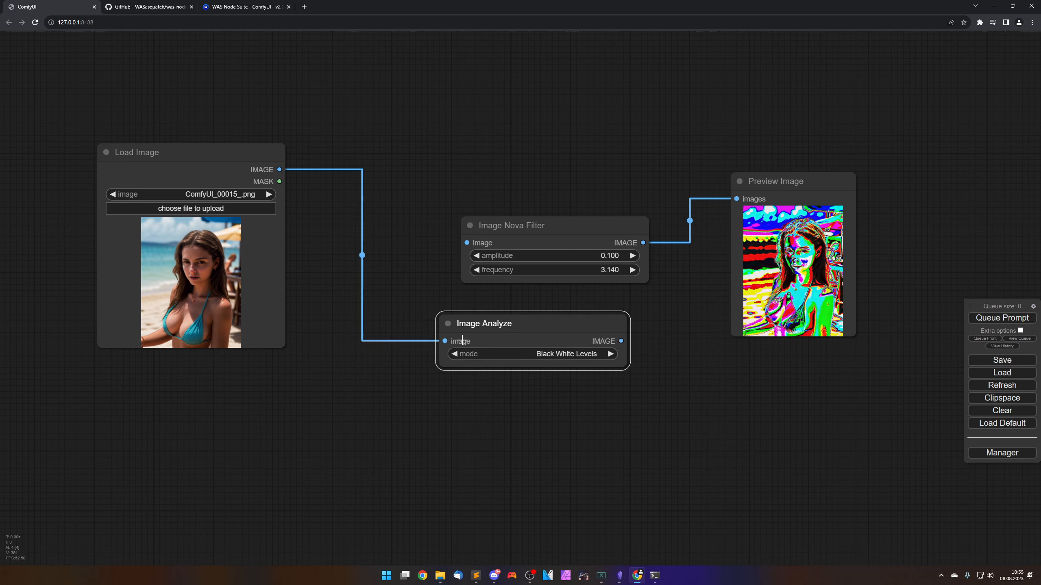
Replace the Image Nova Filter with Image Analyze in front of Preview Image, and queue the prompt in Black White Levels mode.
{"action": "left_click_drag", "start_coordinate": [621, 341], "coordinate": [737, 198]}
{"action": "left_click", "coordinate": [579, 223]}
{"action": "key", "text": "Delete"}
{"action": "left_click_drag", "start_coordinate": [517, 329], "coordinate": [473, 207]}
{"action": "left_click", "coordinate": [1000, 319]}
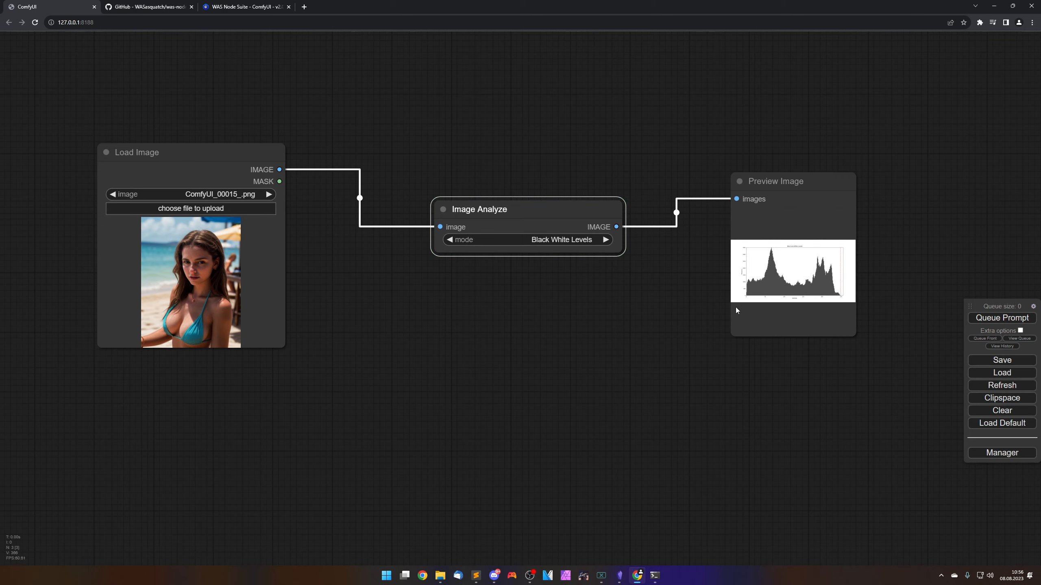
Examine the black and white levels chart from Preview Image at full size in its own tab and close it.
{"action": "right_click", "coordinate": [797, 258]}
{"action": "left_click", "coordinate": [816, 267]}
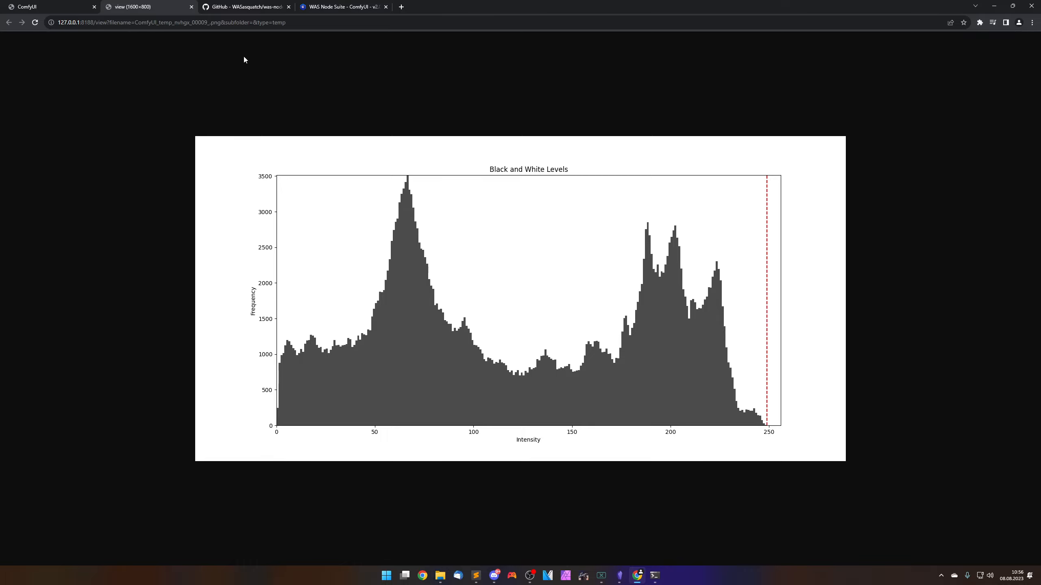
{"action": "left_click", "coordinate": [192, 7]}
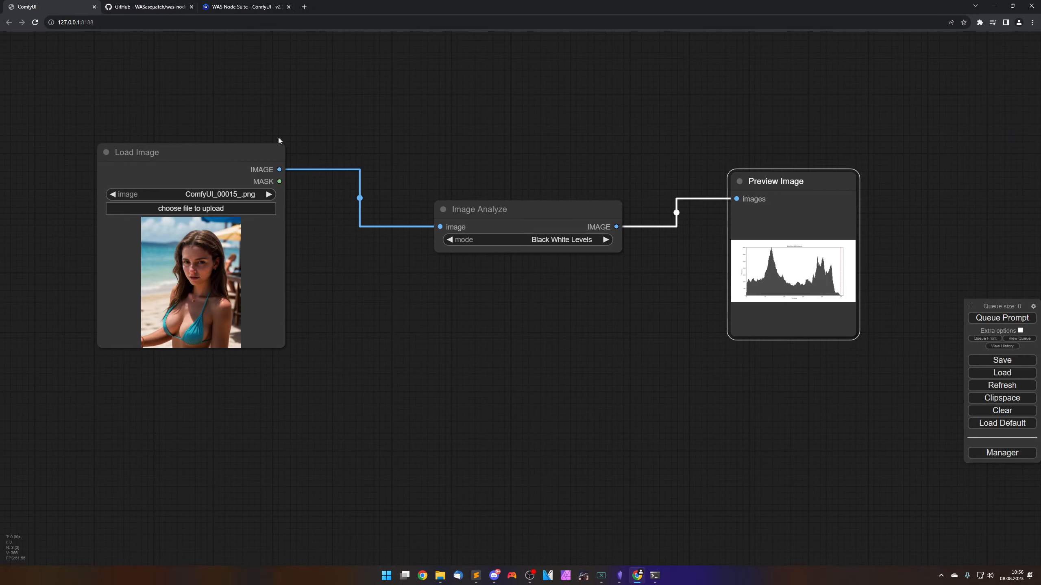
Browse the WAS Suite image categories and add an Image Power Noise node from the noise generators below Image Analyze.
{"action": "left_click_drag", "start_coordinate": [504, 327], "coordinate": [557, 358]}
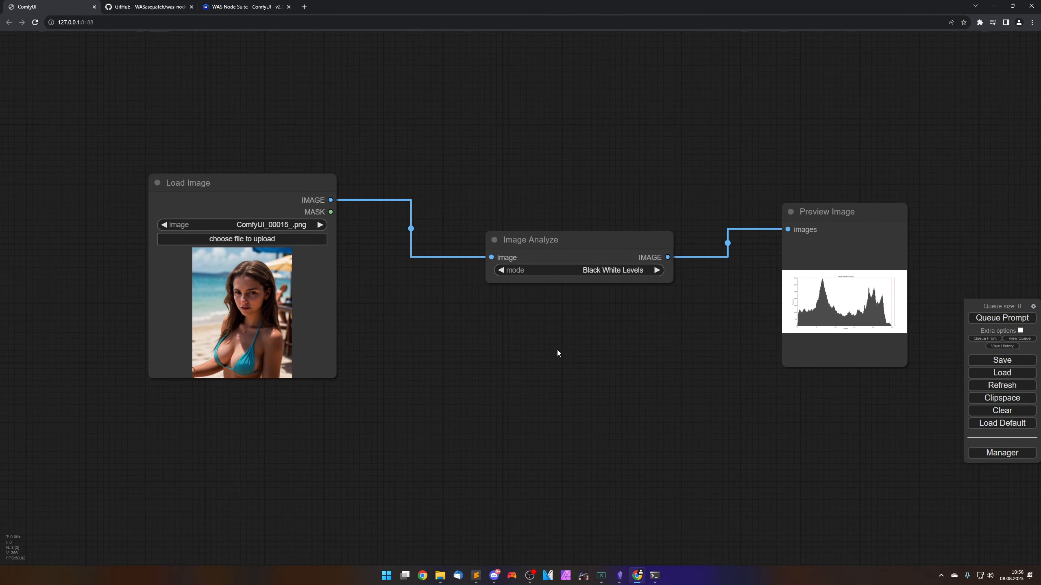
{"action": "right_click", "coordinate": [557, 349]}
{"action": "left_click", "coordinate": [560, 351]}
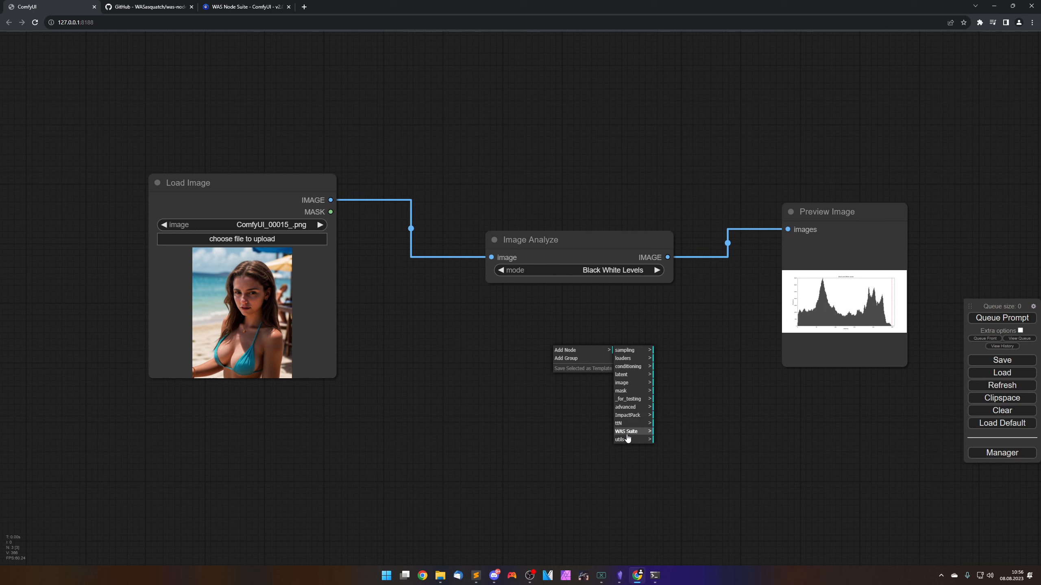
{"action": "left_click", "coordinate": [627, 433]}
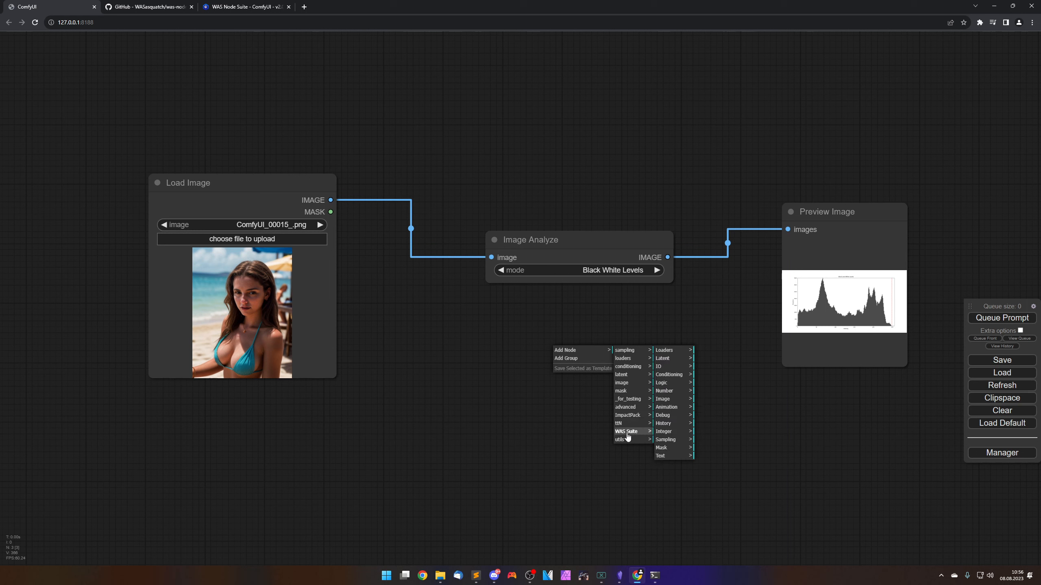
{"action": "left_click", "coordinate": [675, 401]}
{"action": "left_click", "coordinate": [718, 369]}
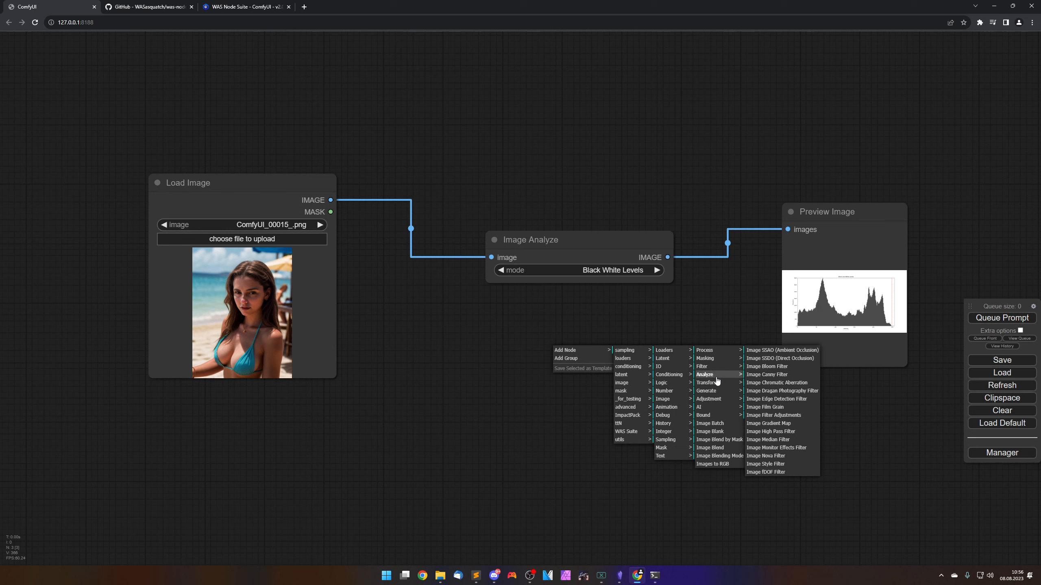
{"action": "left_click", "coordinate": [717, 377]}
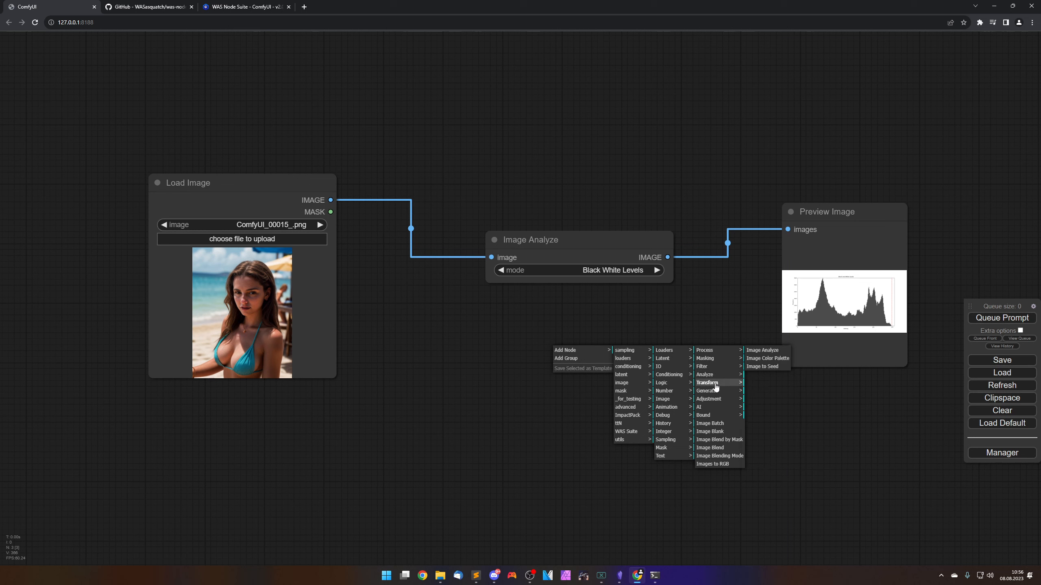
{"action": "left_click", "coordinate": [716, 384]}
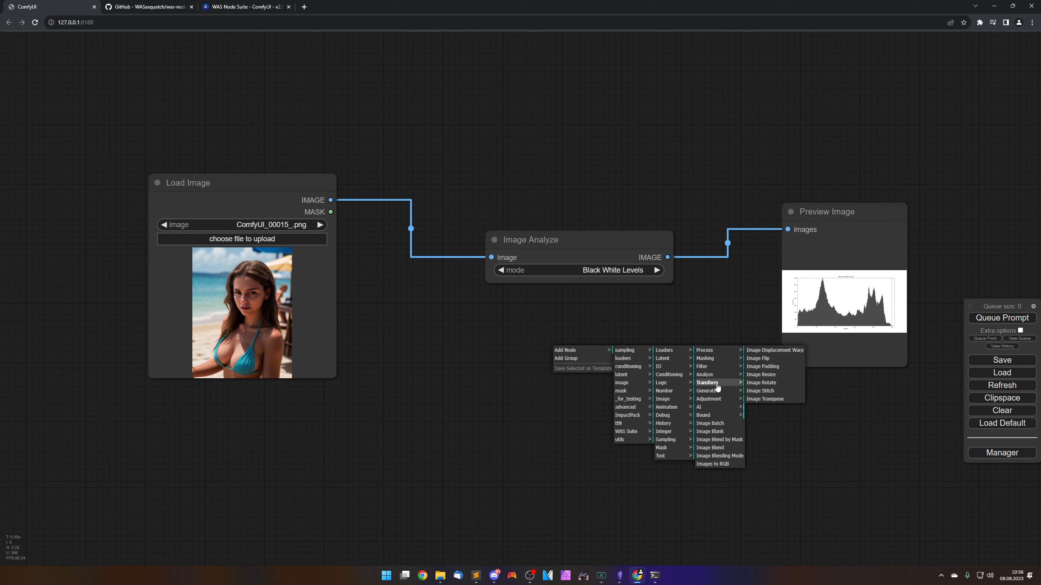
{"action": "left_click", "coordinate": [713, 395]}
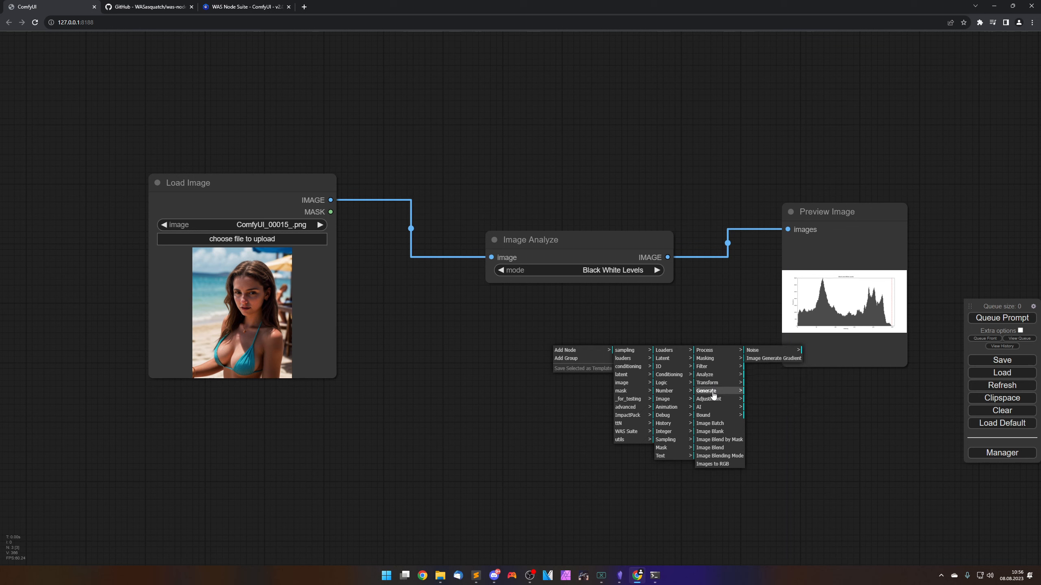
{"action": "left_click", "coordinate": [756, 351]}
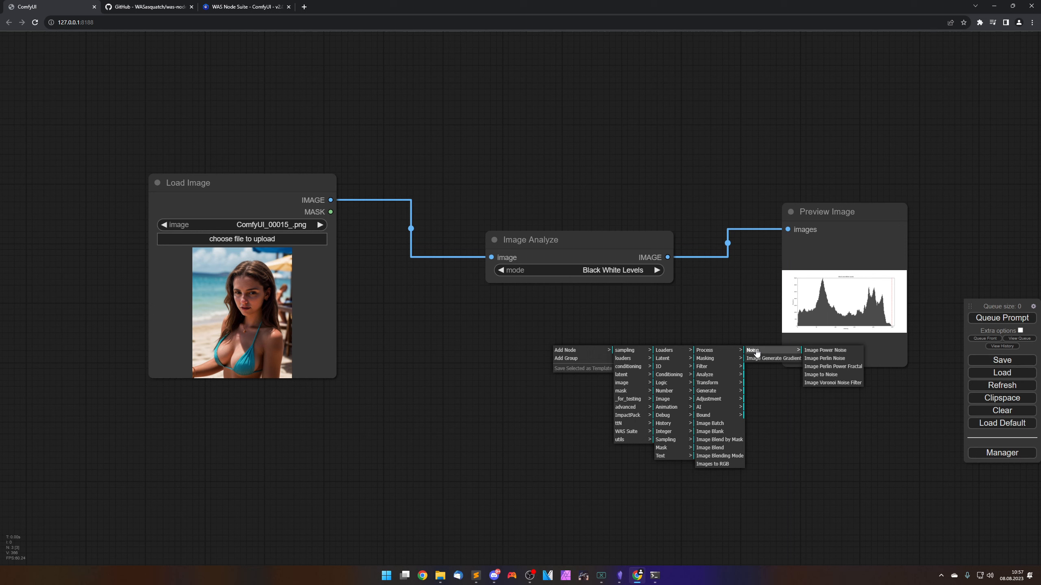
{"action": "left_click", "coordinate": [825, 350]}
Run Image Power Noise into Preview Image and inspect the generated noise at full size in its own tab.
{"action": "left_click_drag", "start_coordinate": [739, 355], "coordinate": [787, 230]}
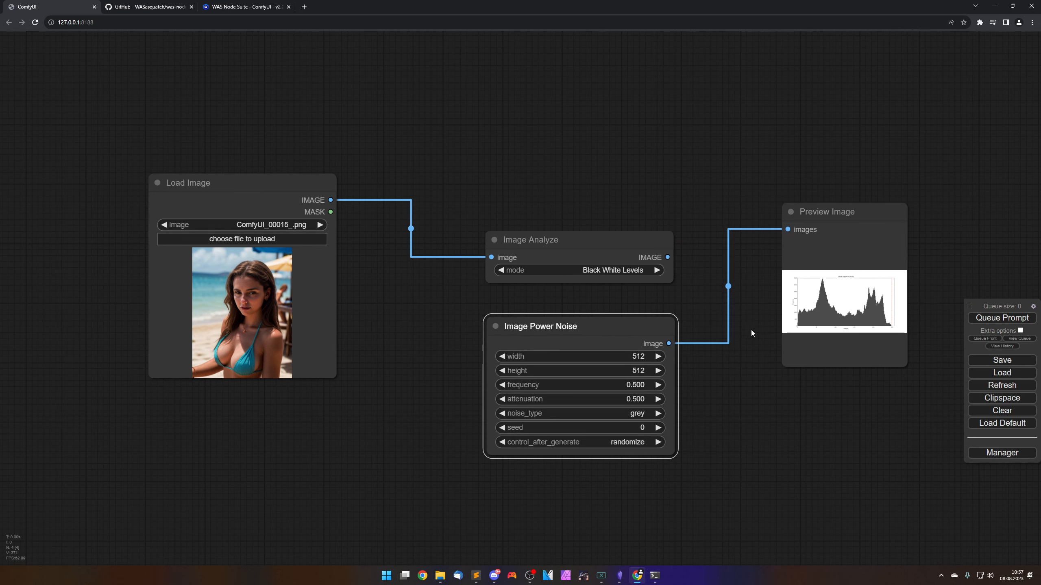
{"action": "left_click", "coordinate": [1002, 318]}
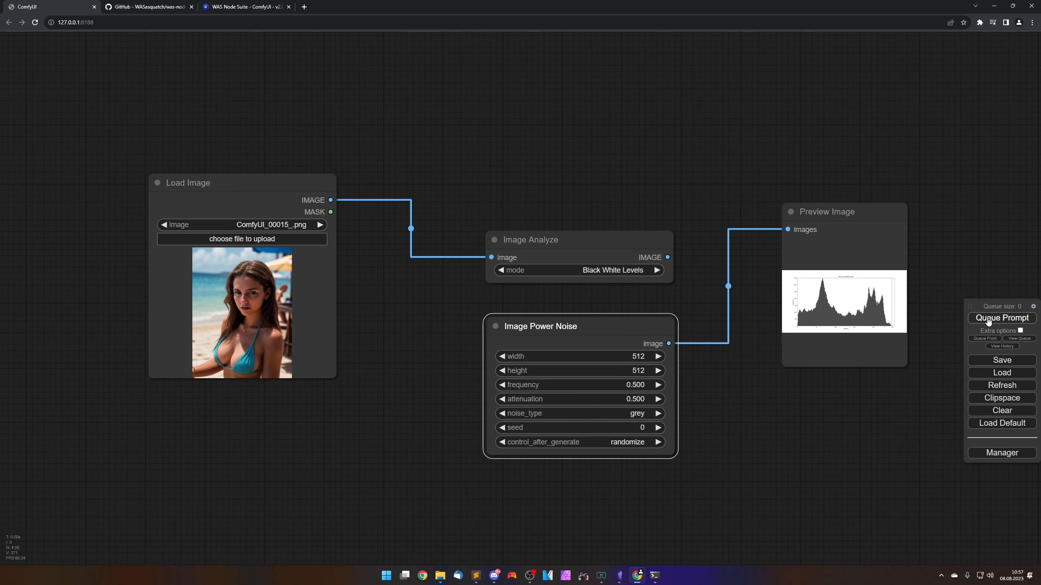
{"action": "right_click", "coordinate": [825, 314]}
{"action": "left_click", "coordinate": [844, 324]}
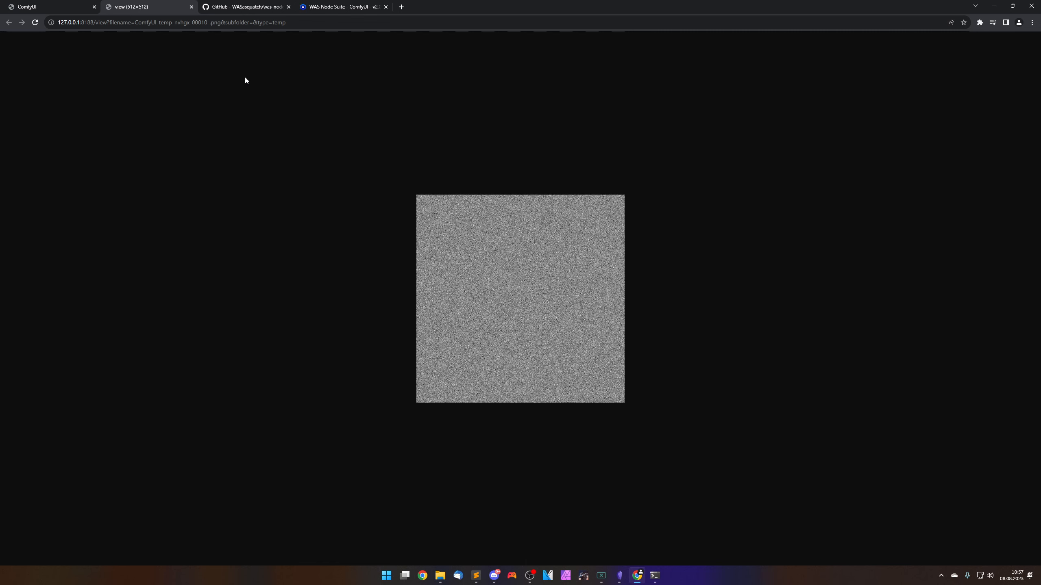
{"action": "left_click", "coordinate": [191, 6]}
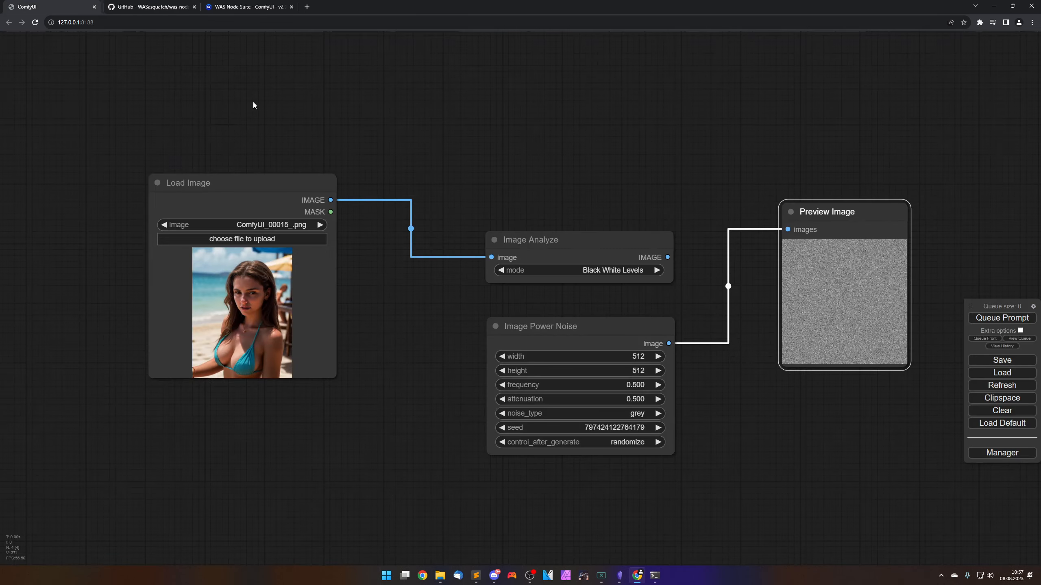
Delete the Image Power Noise node and reconnect the Image Analyze output to Preview Image.
{"action": "left_click", "coordinate": [615, 329]}
{"action": "key", "text": "Delete"}
{"action": "left_click_drag", "start_coordinate": [667, 257], "coordinate": [788, 231]}
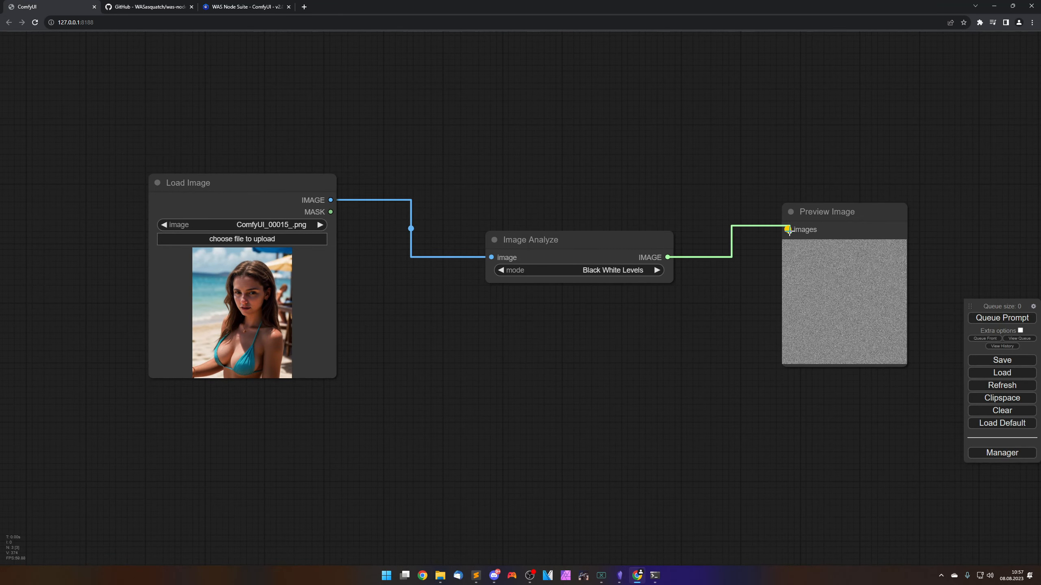
Add an Image Rembg (Remove Background) node from the WAS Suite AI image nodes and place it below Image Analyze.
{"action": "left_click_drag", "start_coordinate": [573, 322], "coordinate": [555, 316]}
{"action": "right_click", "coordinate": [555, 316]}
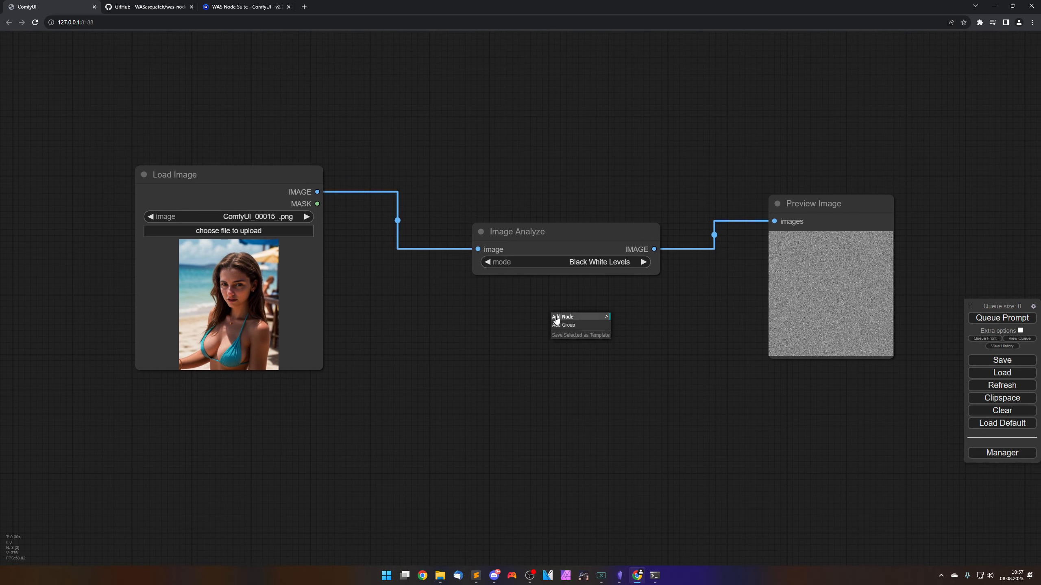
{"action": "left_click", "coordinate": [556, 319]}
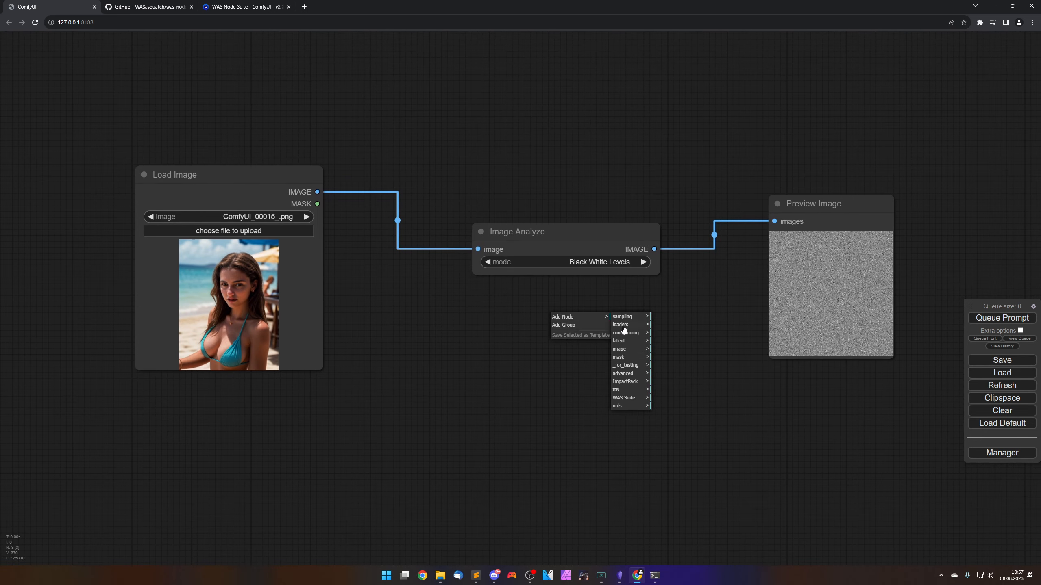
{"action": "left_click", "coordinate": [625, 385]}
{"action": "left_click", "coordinate": [623, 397]}
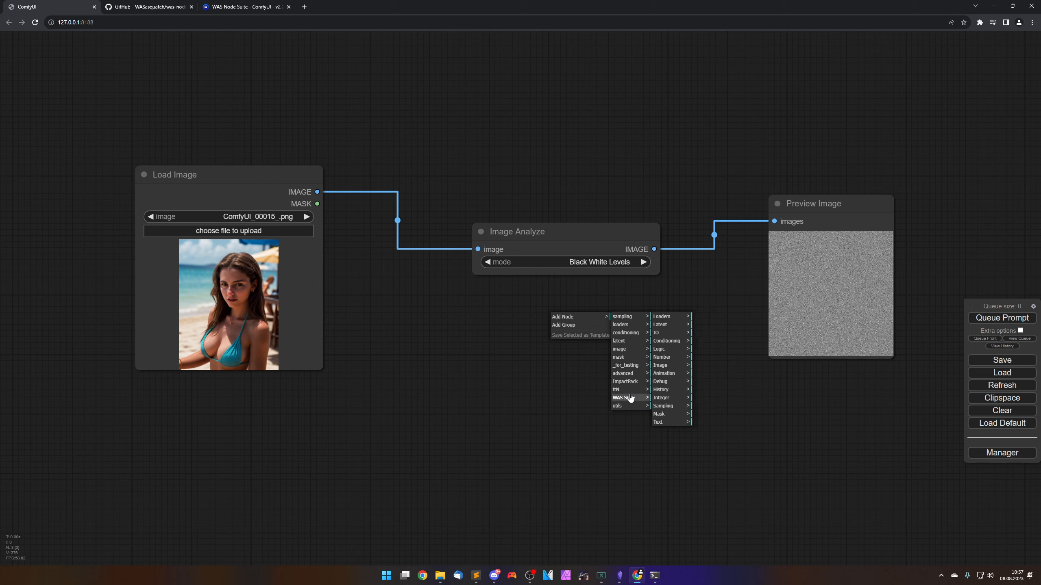
{"action": "left_click", "coordinate": [663, 366]}
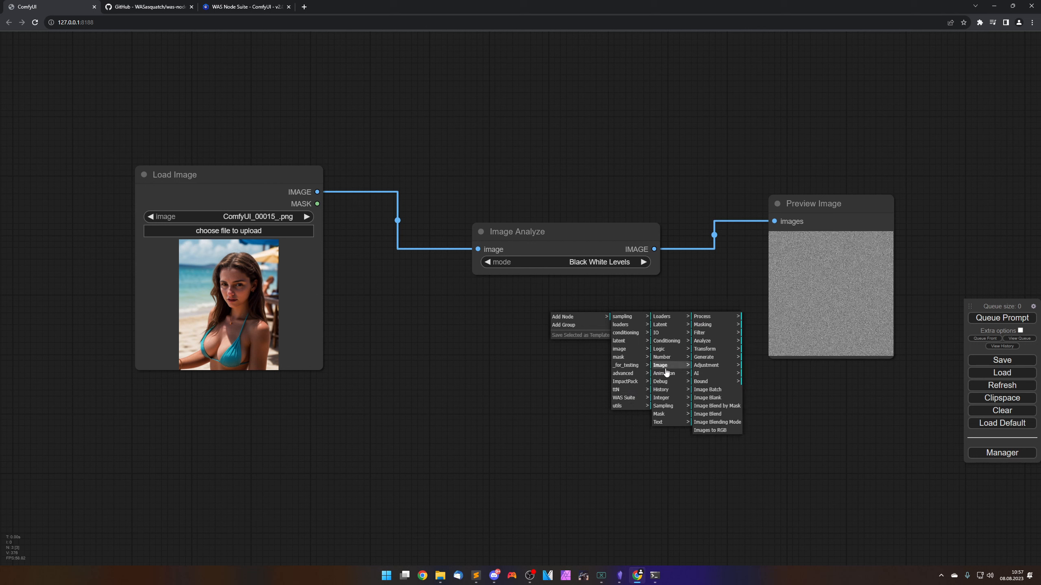
{"action": "left_click", "coordinate": [714, 367]}
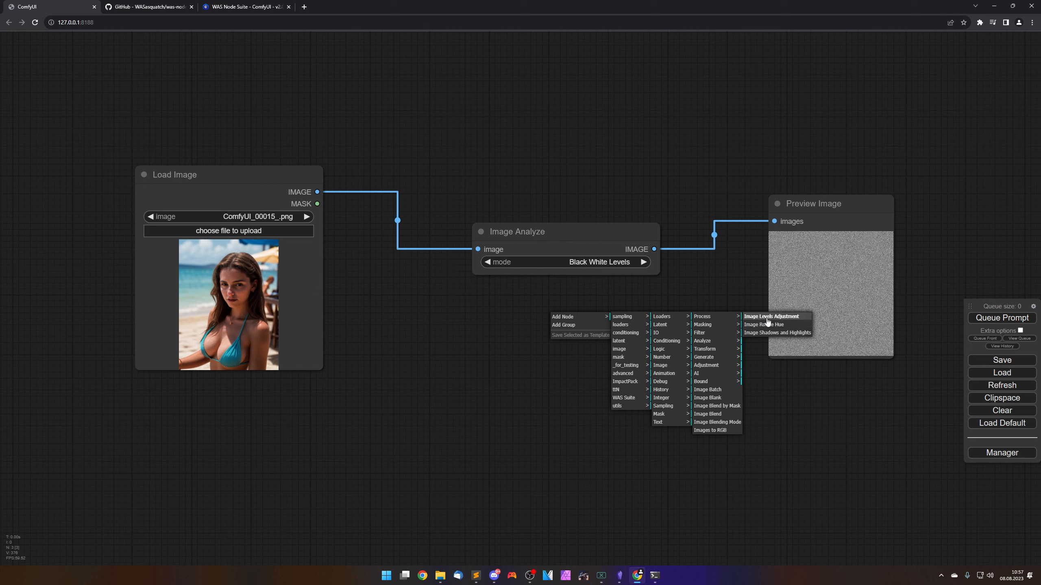
{"action": "left_click", "coordinate": [710, 375]}
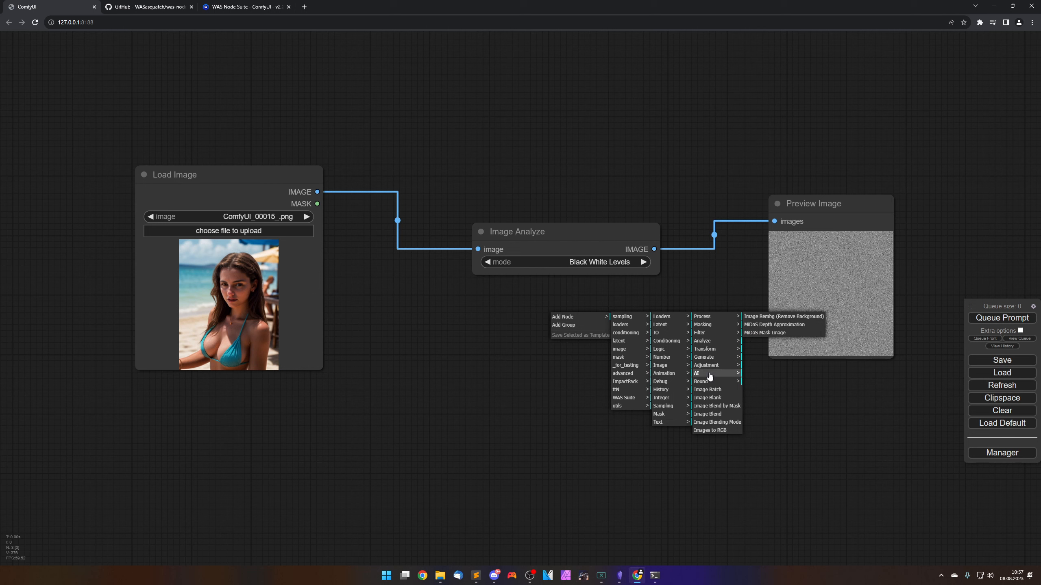
{"action": "left_click", "coordinate": [773, 317]}
{"action": "left_click_drag", "start_coordinate": [681, 310], "coordinate": [587, 303]}
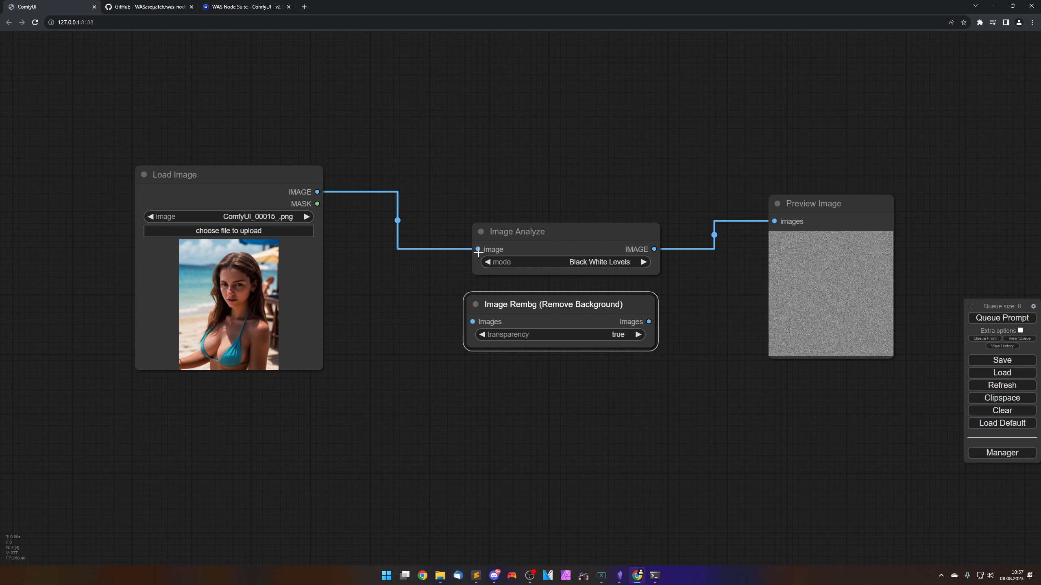
Replace Image Analyze with Image Rembg between Load Image and Preview Image, and queue the prompt with transparency true.
{"action": "left_click_drag", "start_coordinate": [478, 252], "coordinate": [472, 322]}
{"action": "left_click_drag", "start_coordinate": [649, 322], "coordinate": [774, 222]}
{"action": "left_click", "coordinate": [592, 242]}
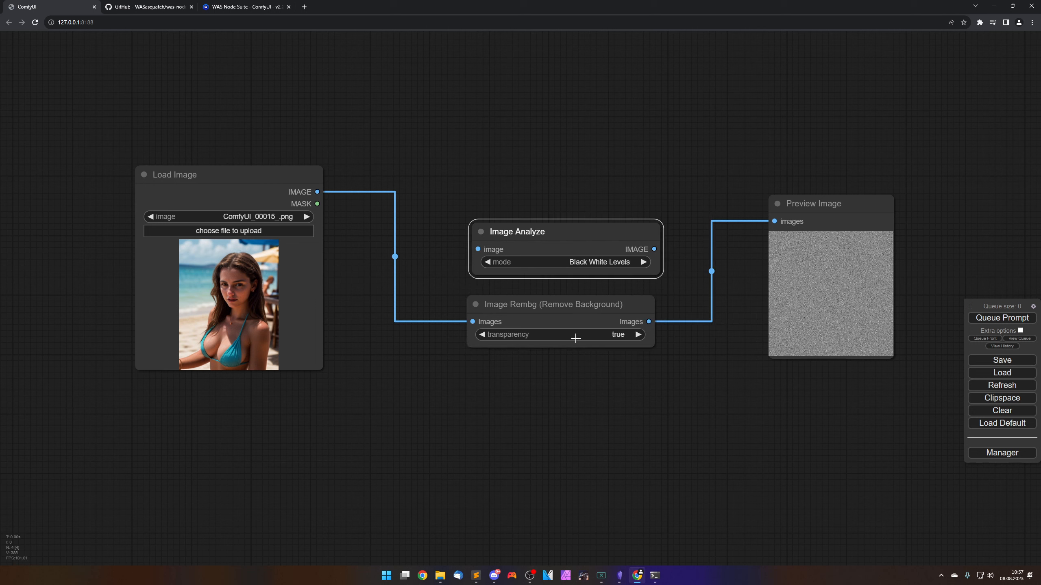
{"action": "key", "text": "Delete"}
{"action": "left_click_drag", "start_coordinate": [567, 312], "coordinate": [558, 228]}
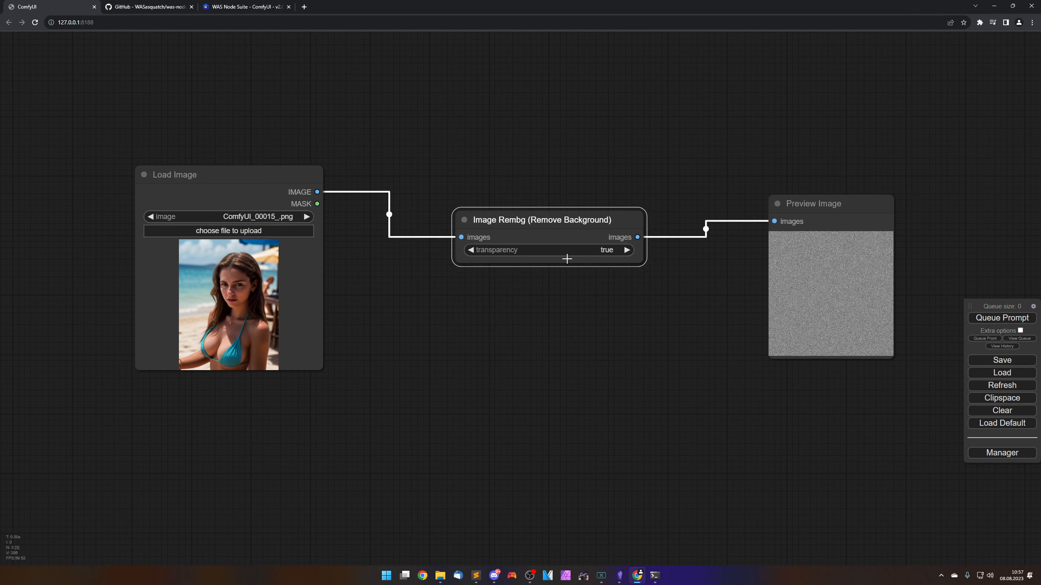
{"action": "left_click", "coordinate": [988, 319]}
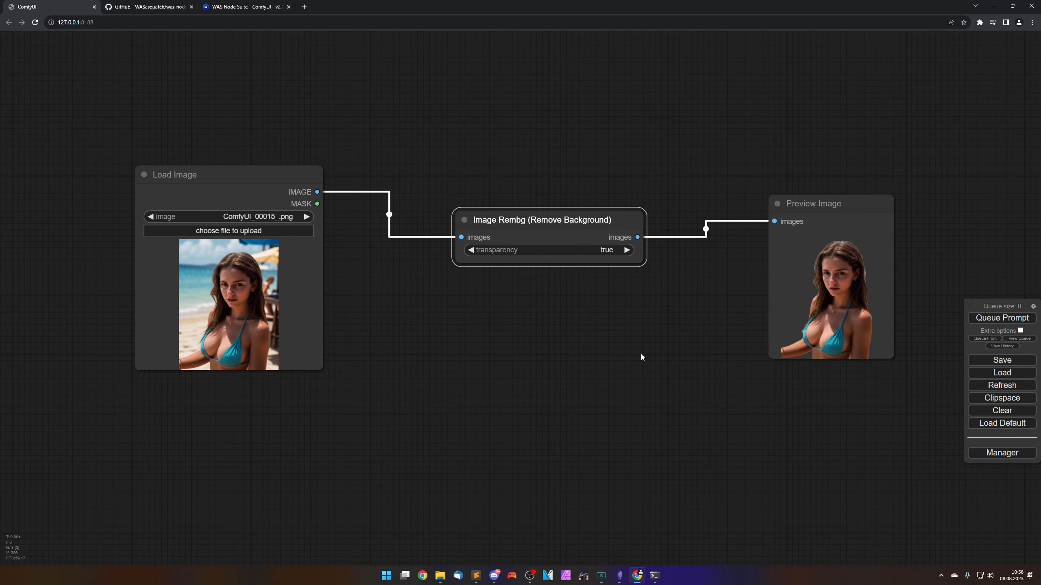
Inspect the background-removed image from Preview Image at full size in its own tab and close it.
{"action": "right_click", "coordinate": [817, 313]}
{"action": "left_click", "coordinate": [832, 317]}
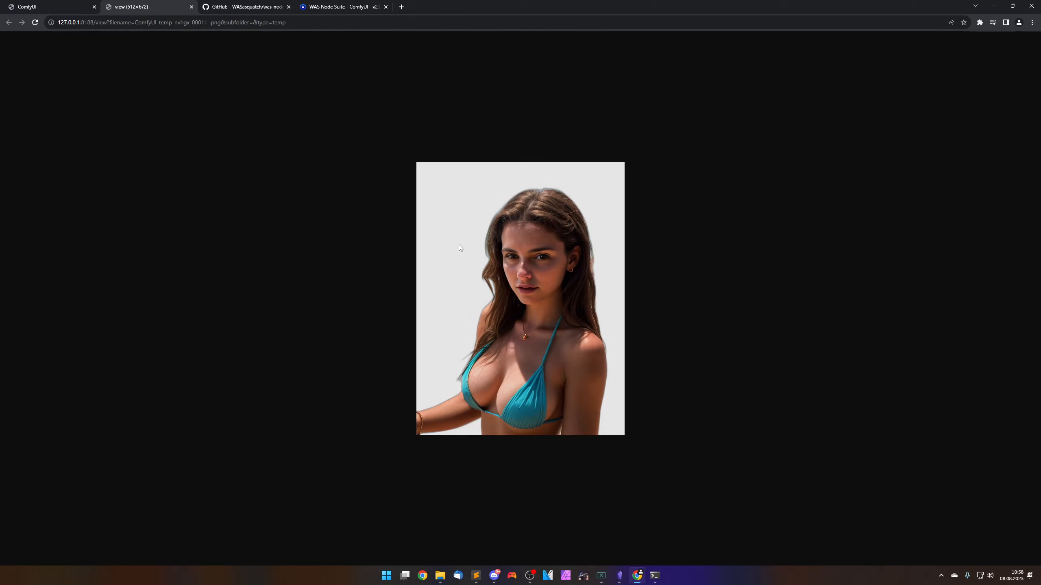
{"action": "left_click", "coordinate": [192, 7]}
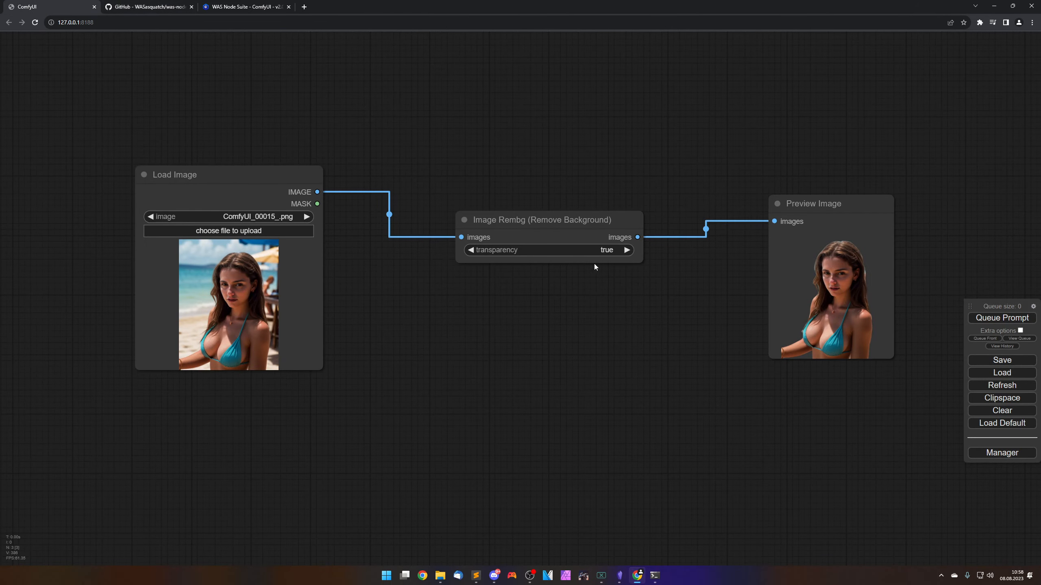
{"action": "left_click", "coordinate": [605, 250]}
{"action": "left_click", "coordinate": [610, 250]}
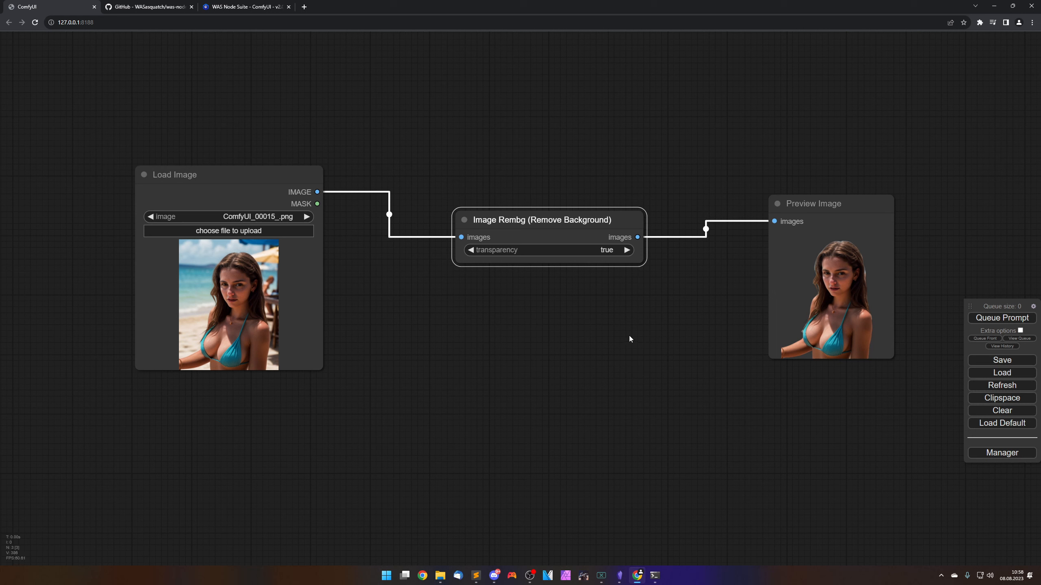
{"action": "right_click", "coordinate": [571, 311]}
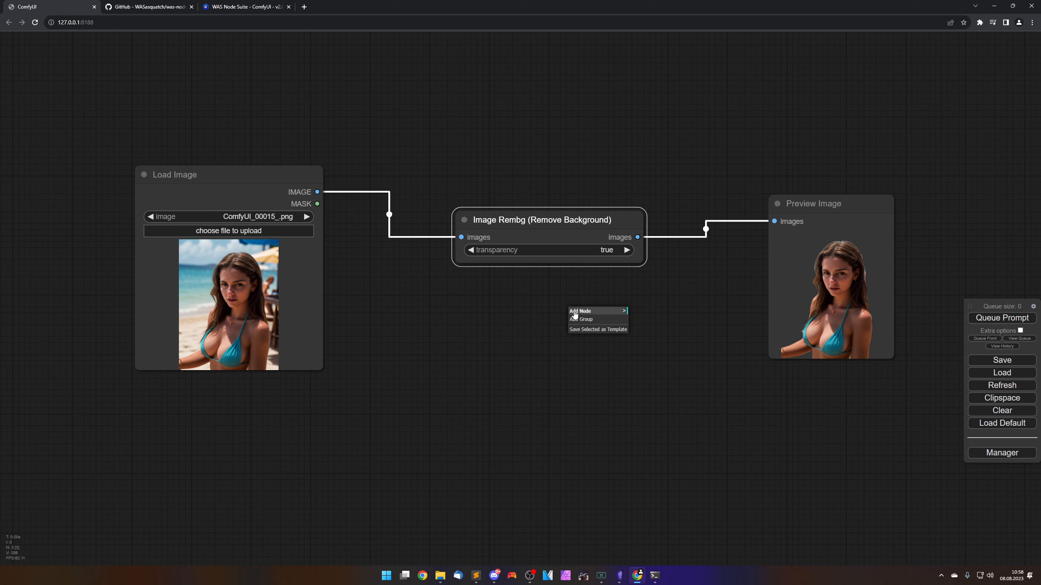
{"action": "left_click", "coordinate": [581, 311]}
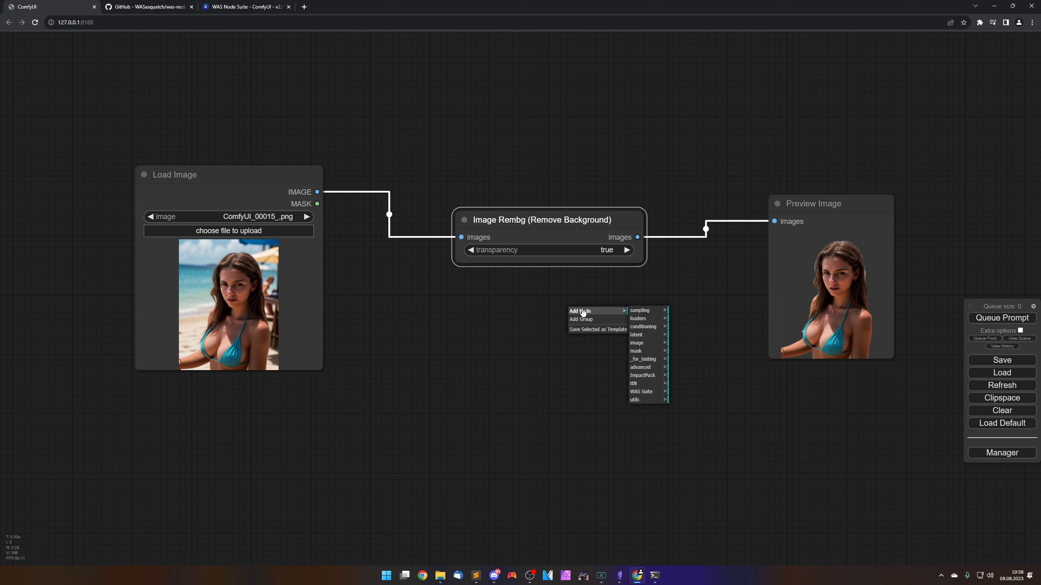
{"action": "left_click", "coordinate": [826, 206]}
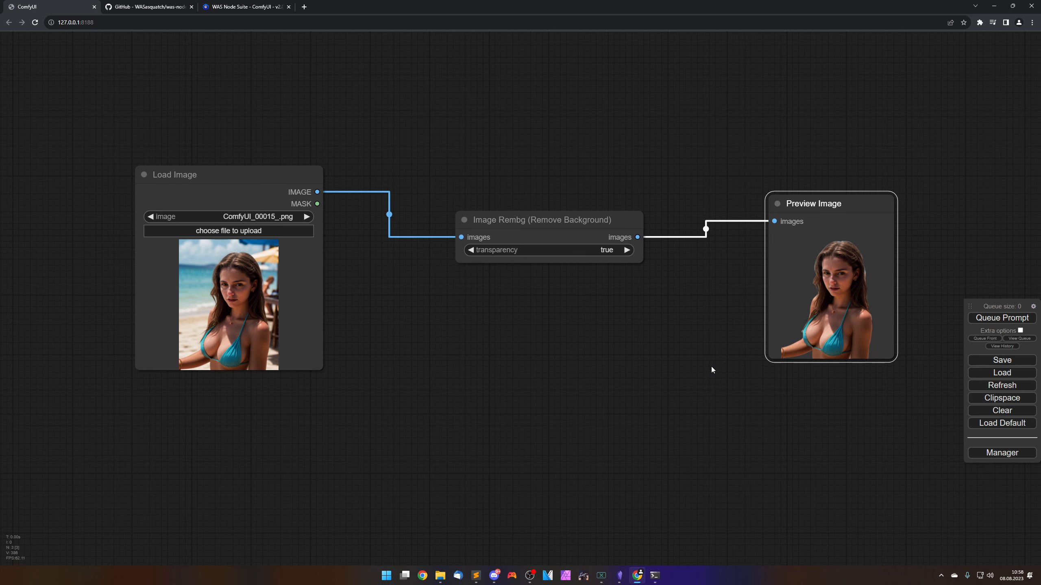
{"action": "mouse_move", "coordinate": [692, 374]}
{"action": "left_mouse_down"}
{"action": "mouse_move", "coordinate": [677, 375]}
{"action": "mouse_move", "coordinate": [686, 376]}
{"action": "left_mouse_up"}
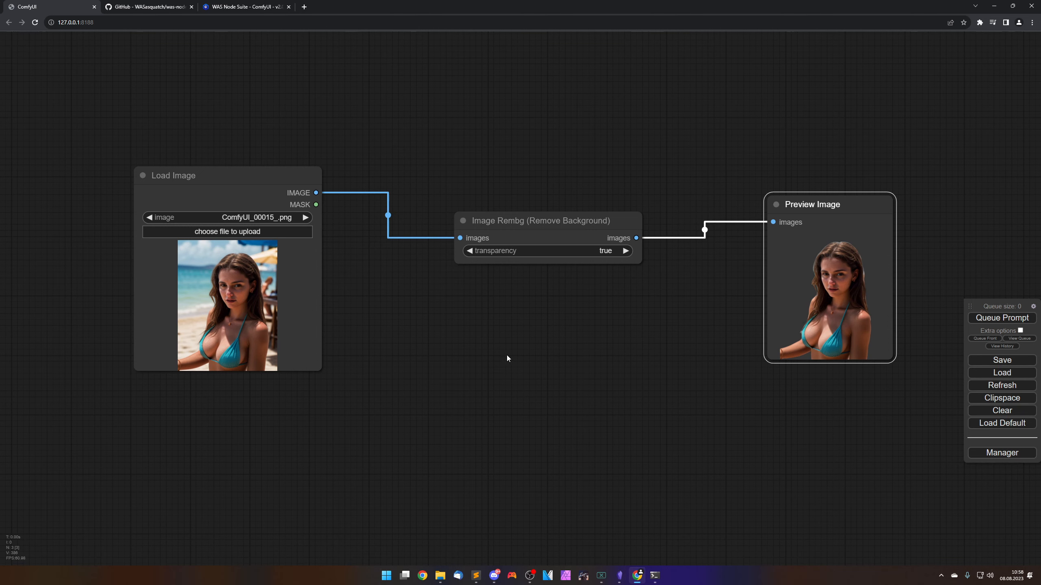
{"action": "left_click_drag", "start_coordinate": [512, 357], "coordinate": [535, 353]}
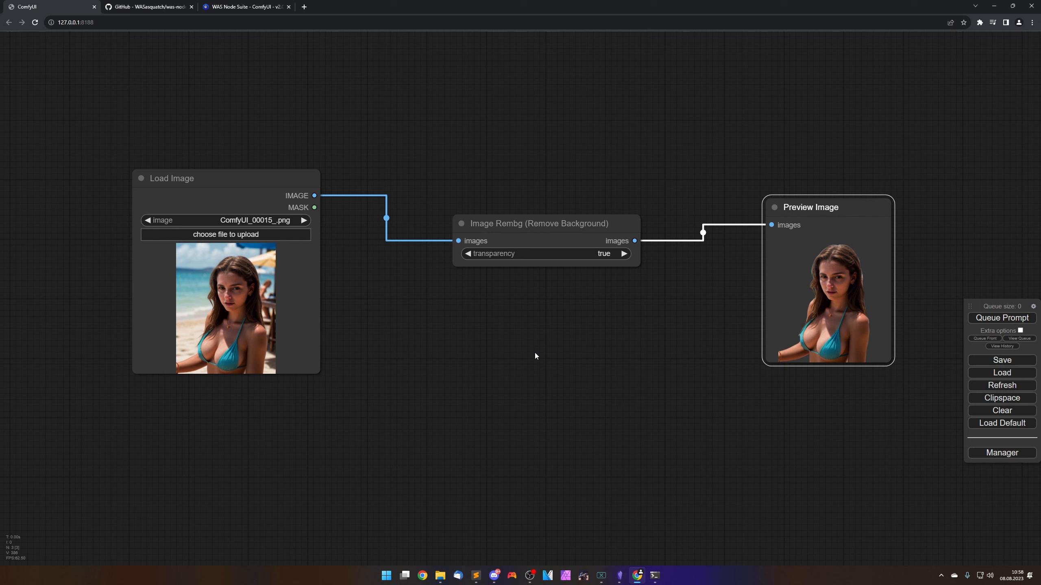
Add an Image Batch node from the WAS Suite image nodes below Image Rembg, then remove it.
{"action": "right_click", "coordinate": [529, 320]}
{"action": "left_click", "coordinate": [533, 319]}
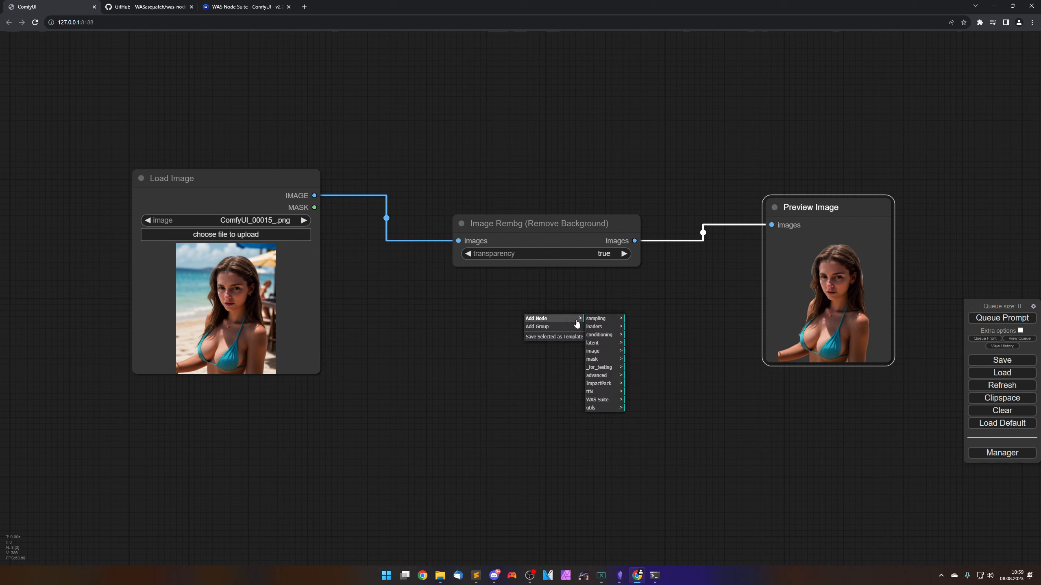
{"action": "left_click", "coordinate": [601, 384]}
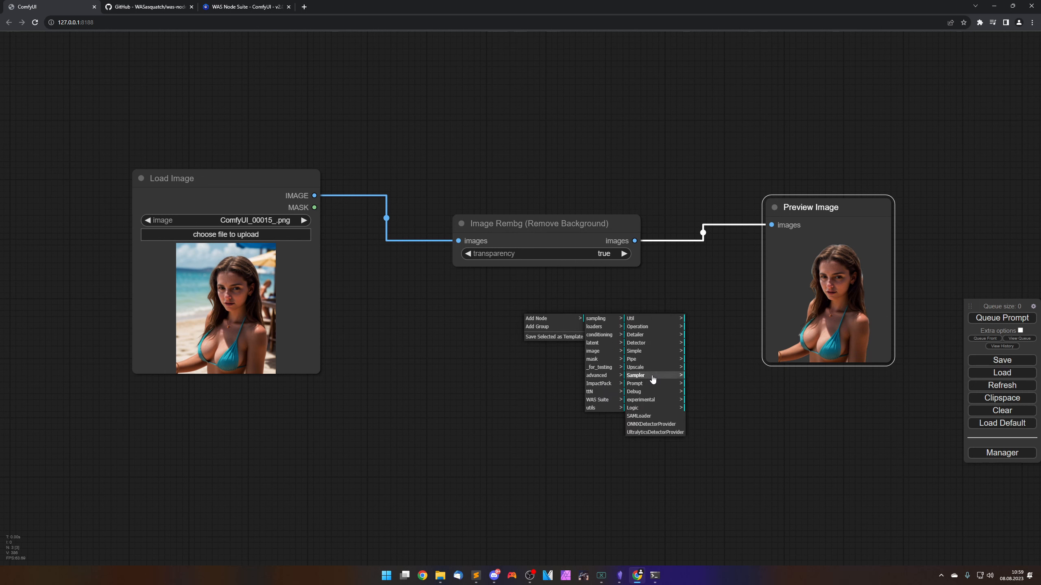
{"action": "left_click", "coordinate": [602, 400]}
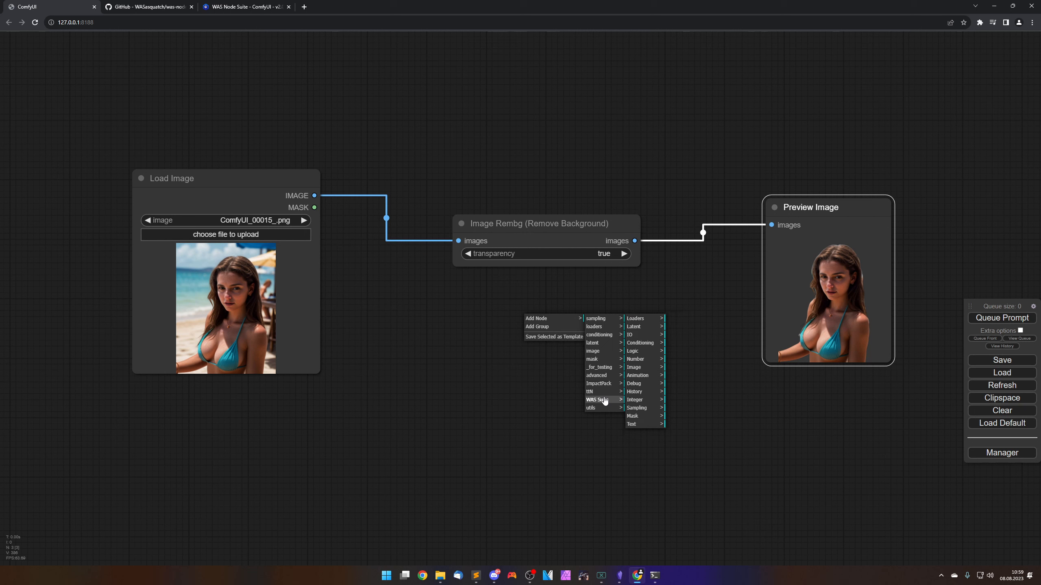
{"action": "left_click", "coordinate": [645, 369]}
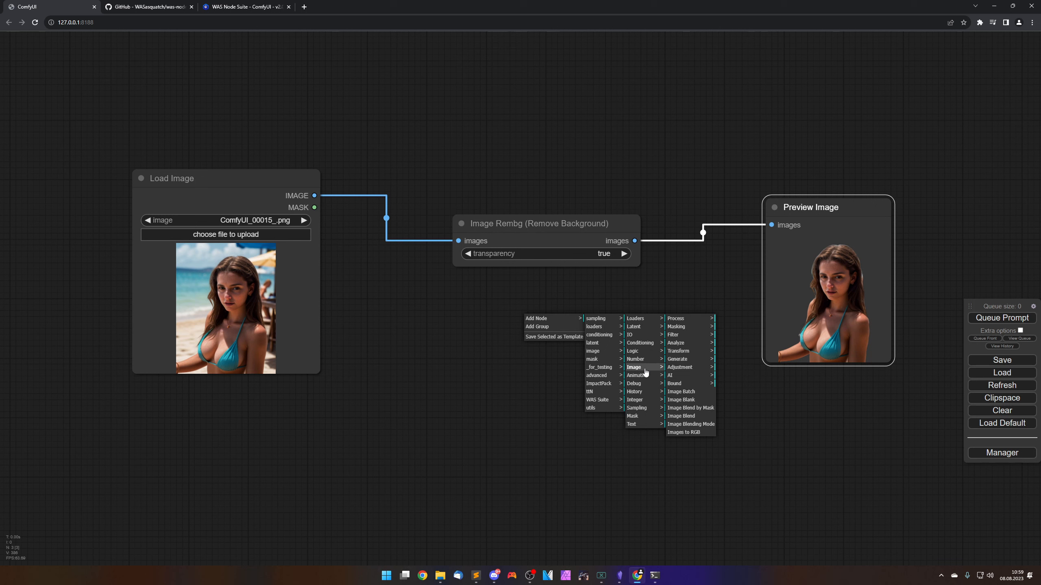
{"action": "left_click", "coordinate": [671, 376]}
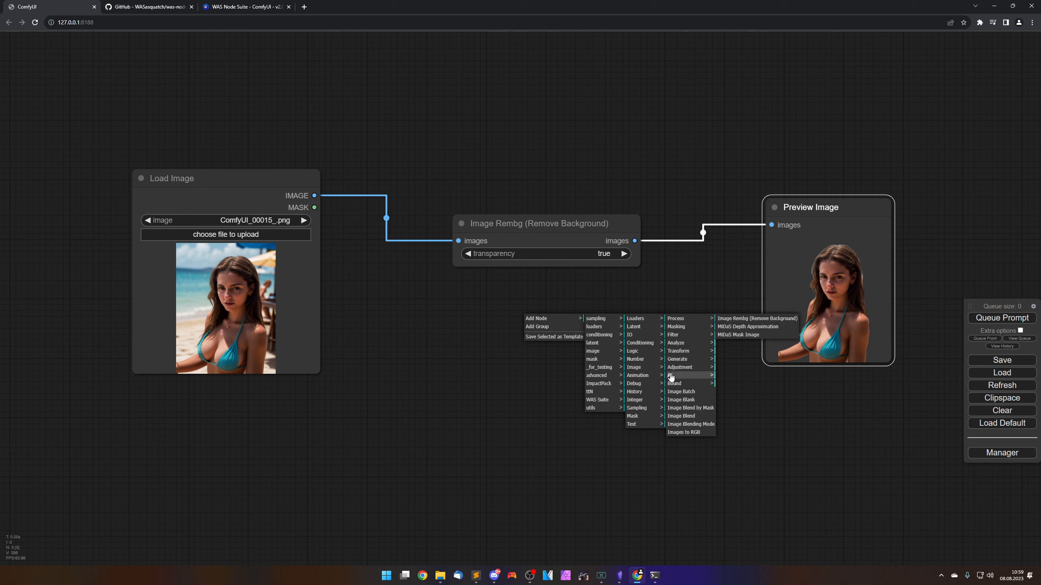
{"action": "left_click", "coordinate": [676, 386]}
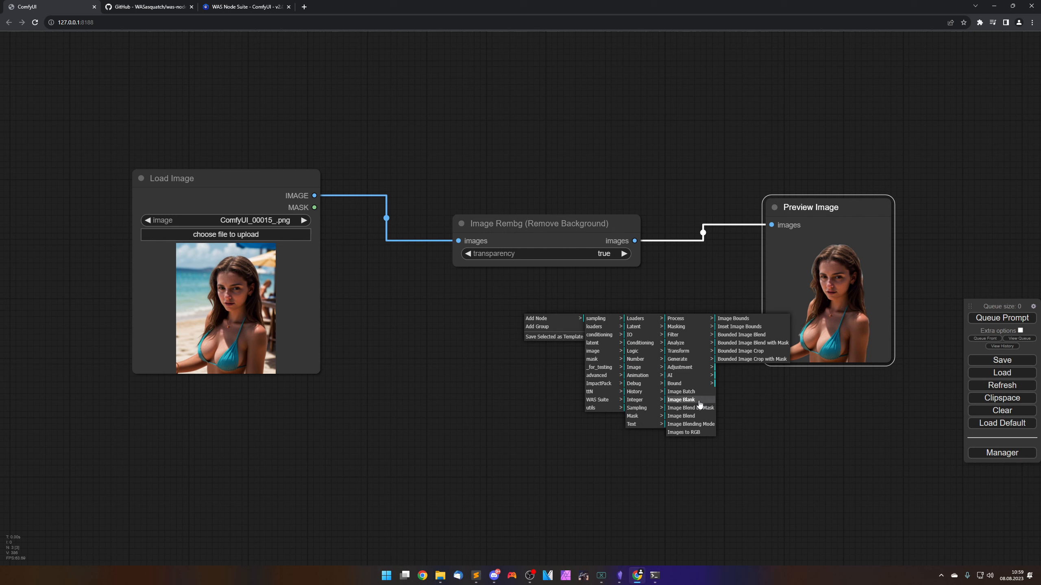
{"action": "left_click", "coordinate": [680, 391]}
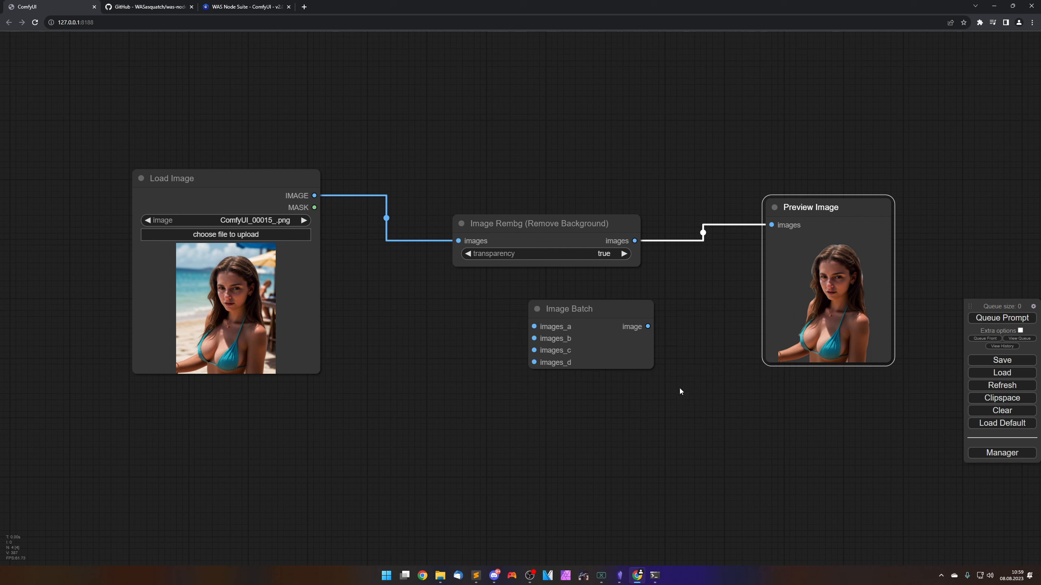
{"action": "left_click_drag", "start_coordinate": [596, 312], "coordinate": [554, 312]}
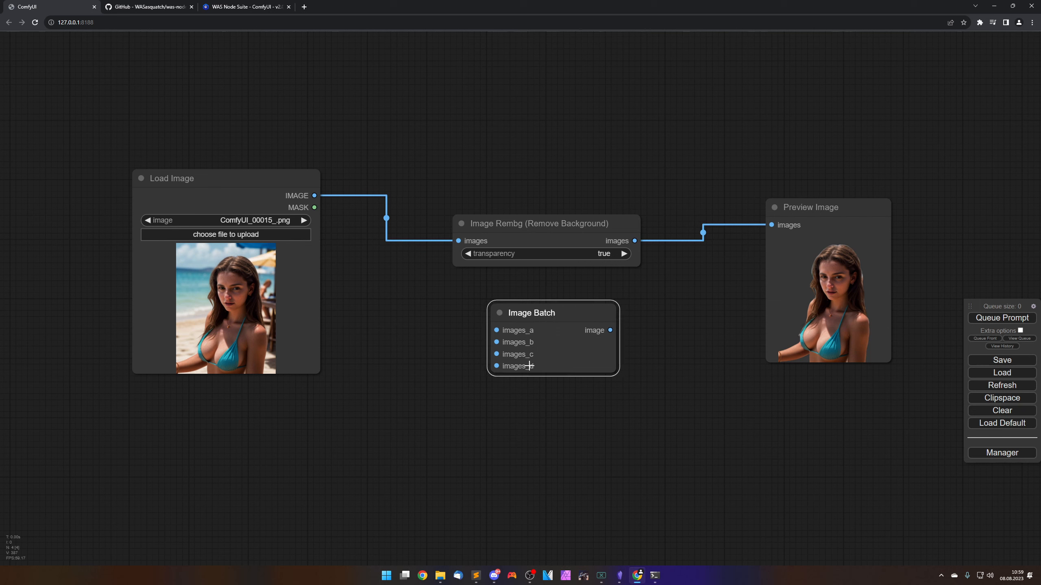
{"action": "right_click", "coordinate": [544, 302]}
{"action": "left_click", "coordinate": [586, 458]}
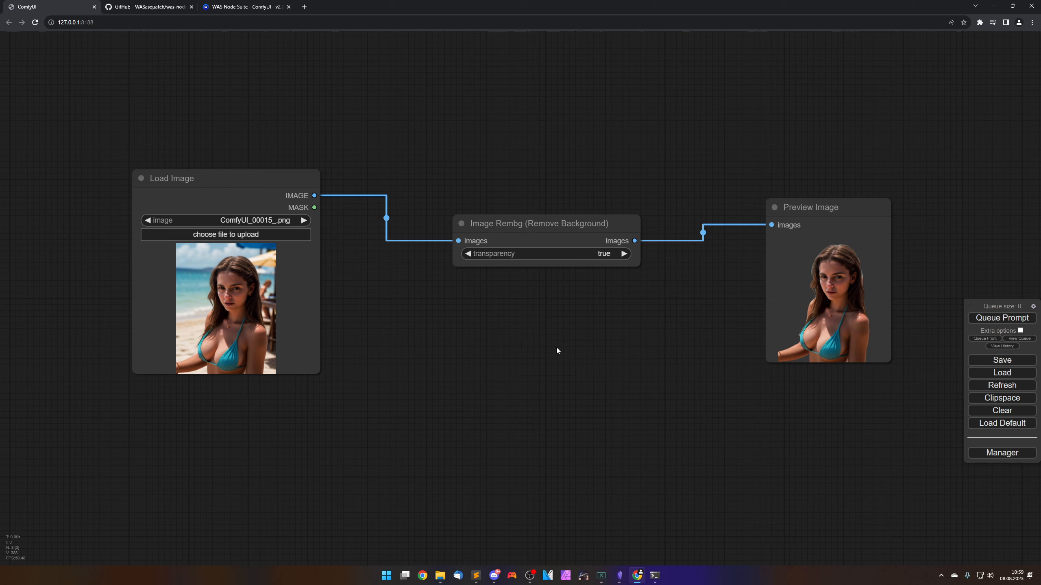
Add an Image Blend node from the WAS Suite image nodes below Image Rembg, then remove it.
{"action": "right_click", "coordinate": [552, 335]}
{"action": "left_click", "coordinate": [558, 336]}
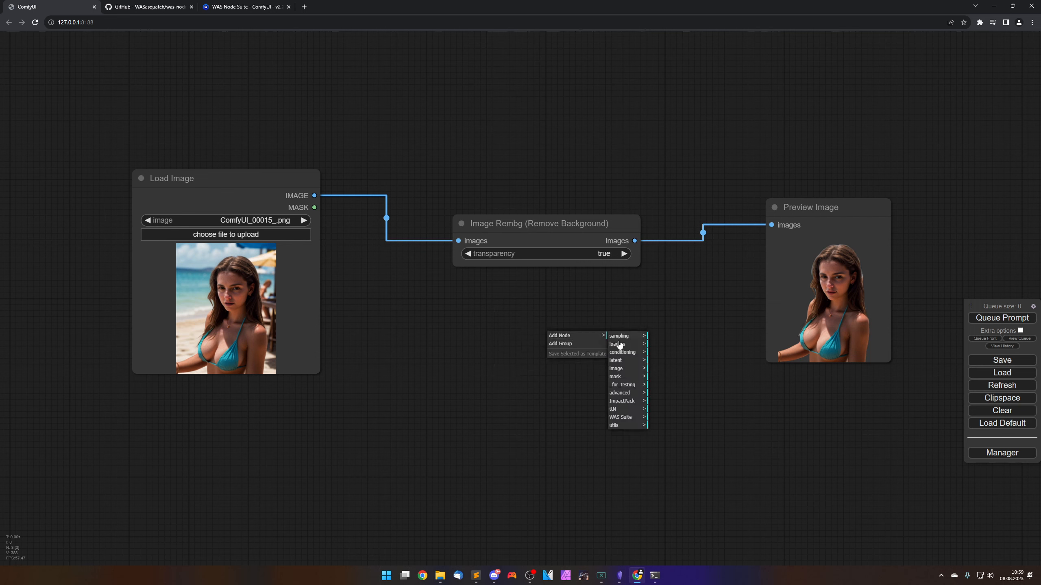
{"action": "left_click", "coordinate": [623, 417]}
{"action": "left_click", "coordinate": [666, 385]}
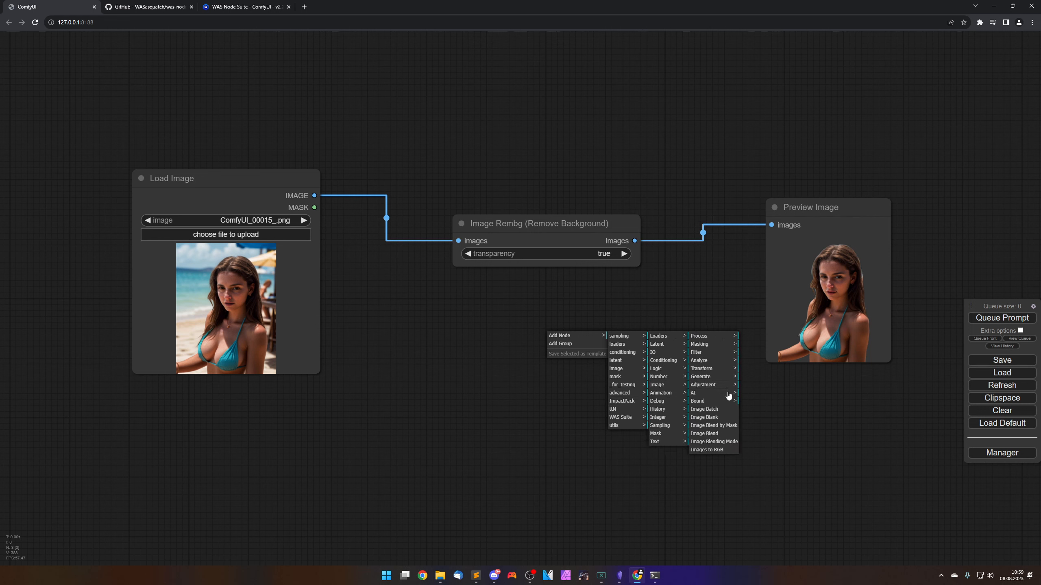
{"action": "left_click", "coordinate": [703, 434]}
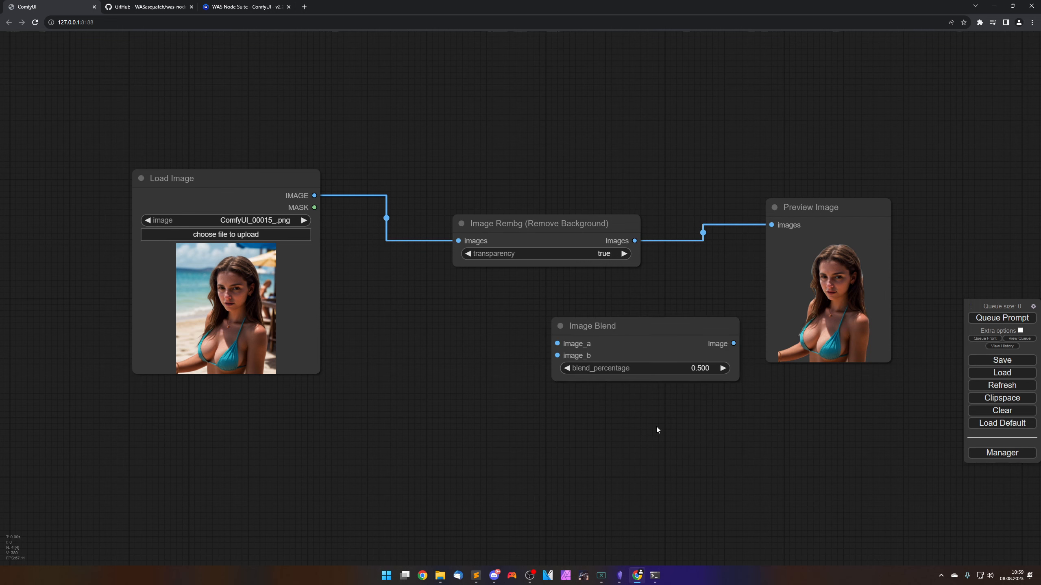
{"action": "left_click_drag", "start_coordinate": [636, 328], "coordinate": [573, 326]}
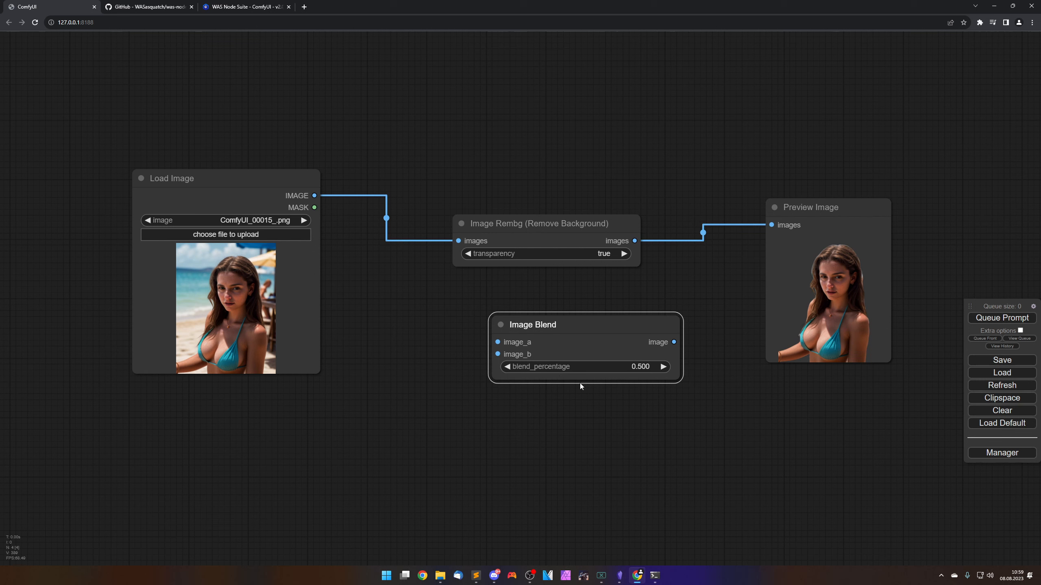
{"action": "right_click", "coordinate": [581, 327]}
{"action": "left_click", "coordinate": [587, 484]}
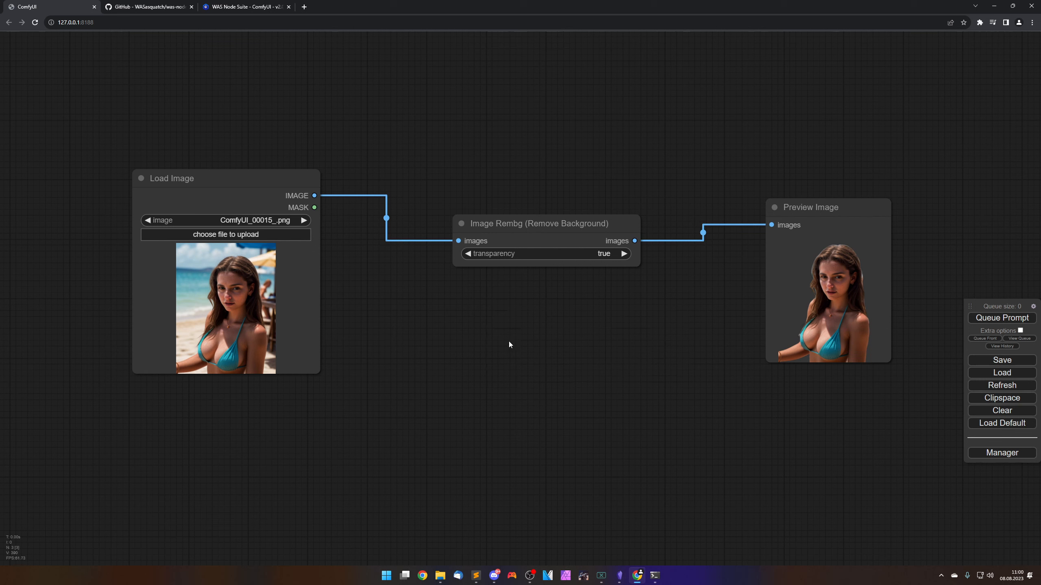
Browse the WAS Suite image and animation nodes, and add a Text to Console debug node below Image Rembg.
{"action": "right_click", "coordinate": [509, 342]}
{"action": "left_click", "coordinate": [523, 342]}
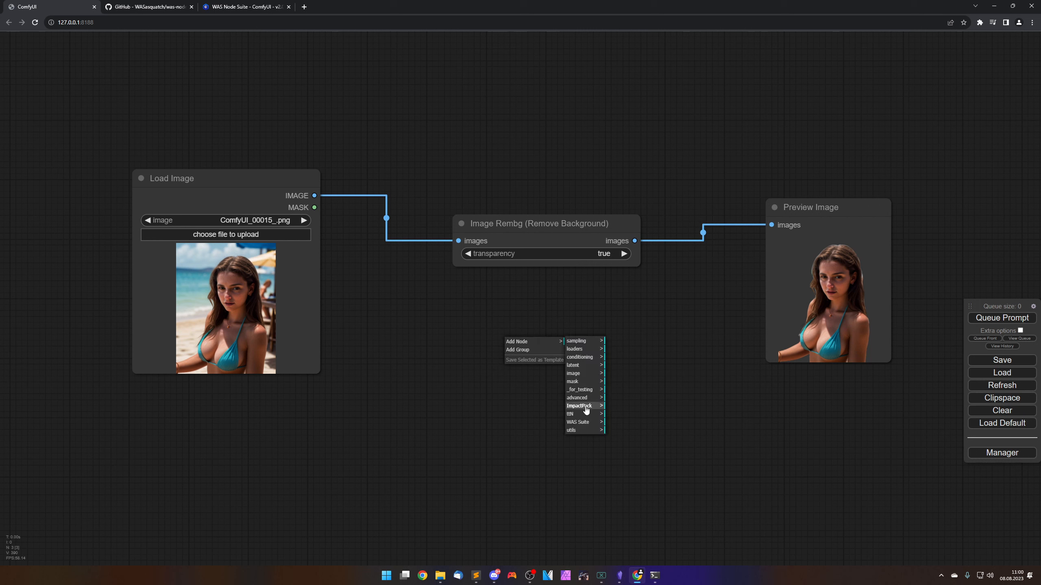
{"action": "left_click", "coordinate": [585, 407]}
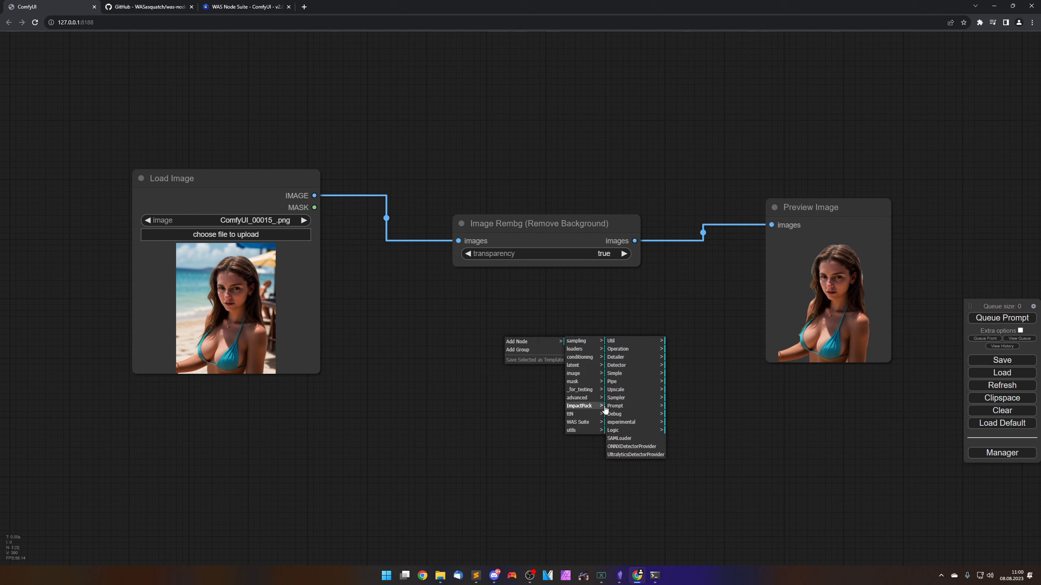
{"action": "left_click", "coordinate": [586, 422]}
{"action": "left_click", "coordinate": [623, 391]}
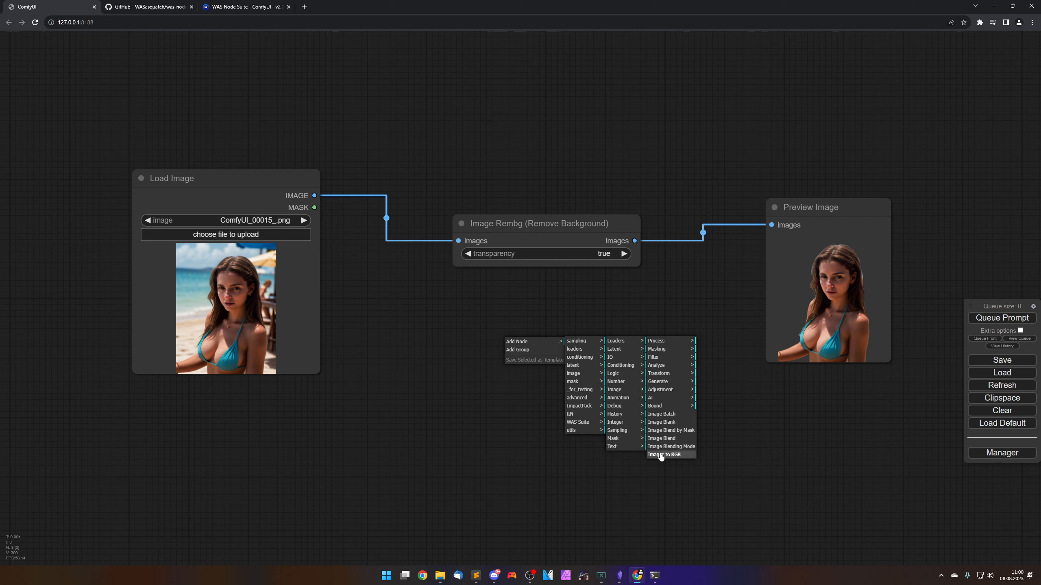
{"action": "left_click", "coordinate": [622, 398]}
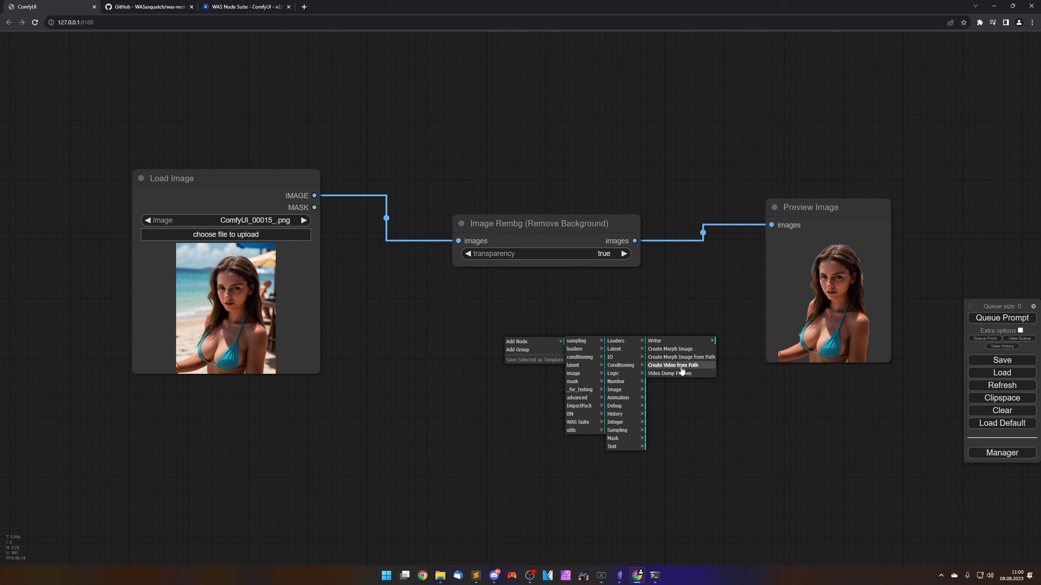
{"action": "left_click", "coordinate": [671, 343]}
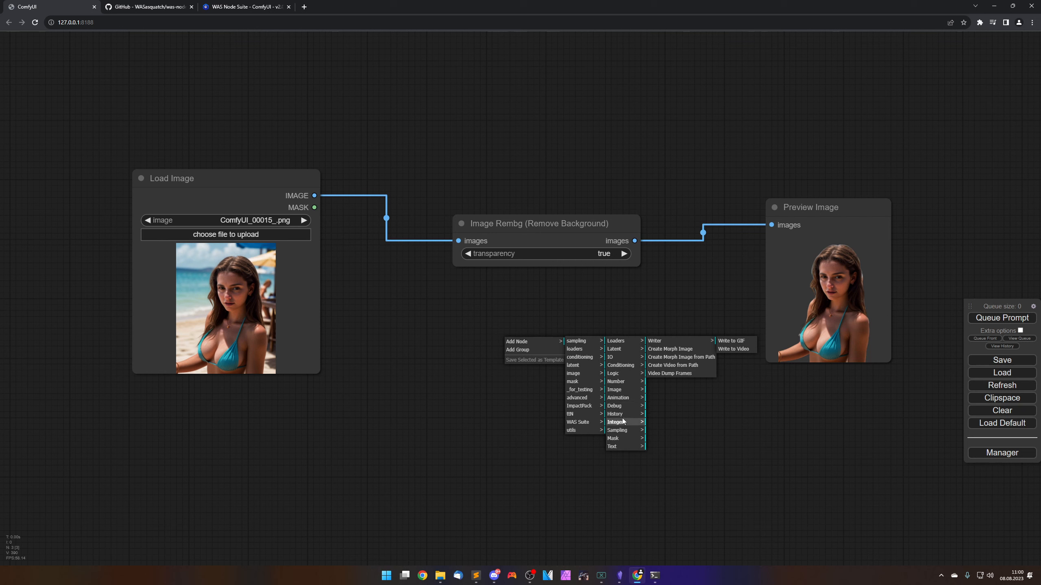
{"action": "left_click", "coordinate": [623, 407]}
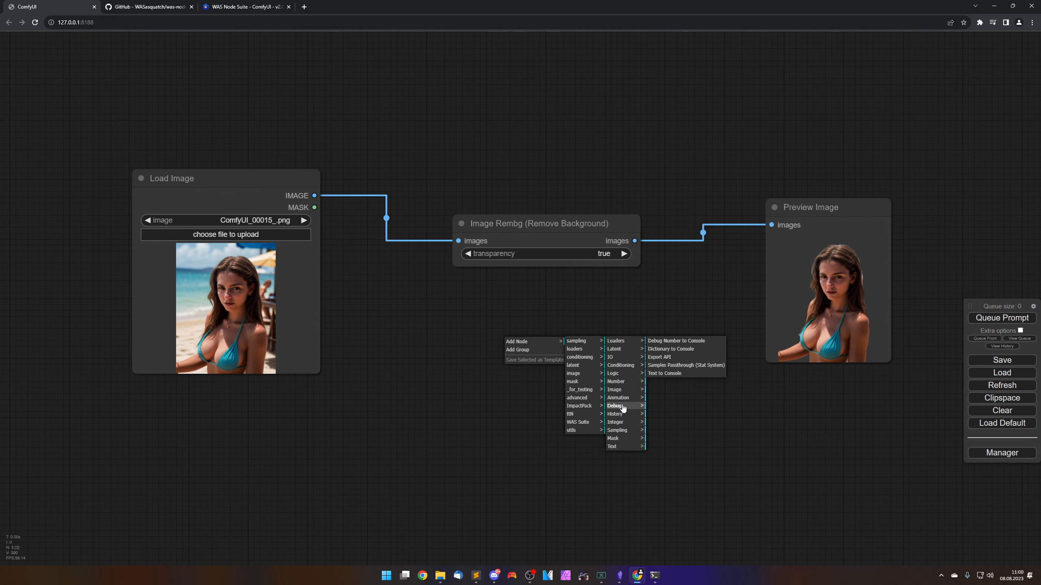
{"action": "left_click", "coordinate": [674, 376]}
{"action": "left_click_drag", "start_coordinate": [621, 341], "coordinate": [577, 333]}
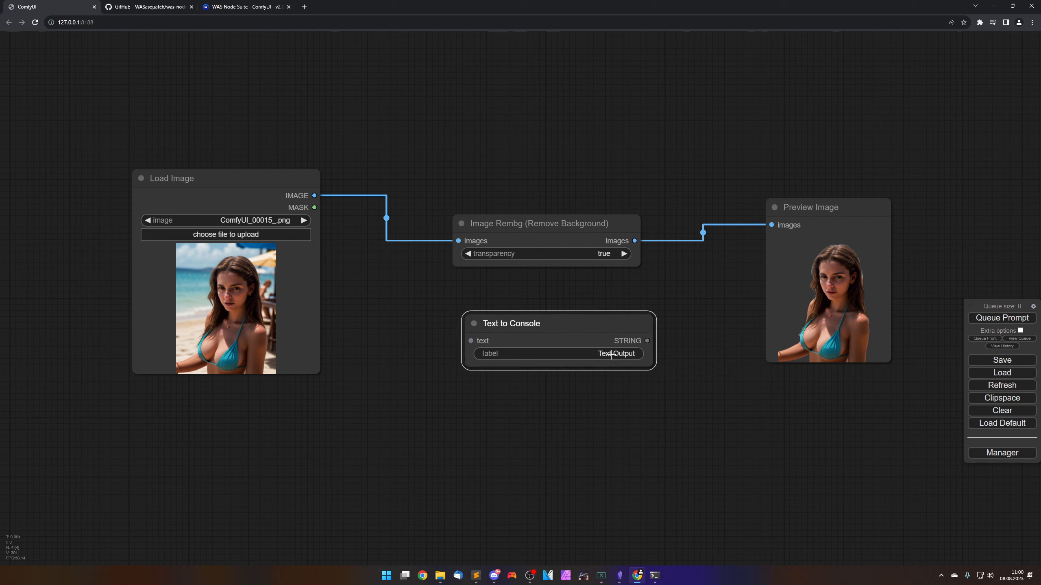
{"action": "left_click_drag", "start_coordinate": [549, 328], "coordinate": [548, 330]}
Check the output in the command-line console window, return to the graph and remove the Text to Console node.
{"action": "left_click", "coordinate": [655, 576]}
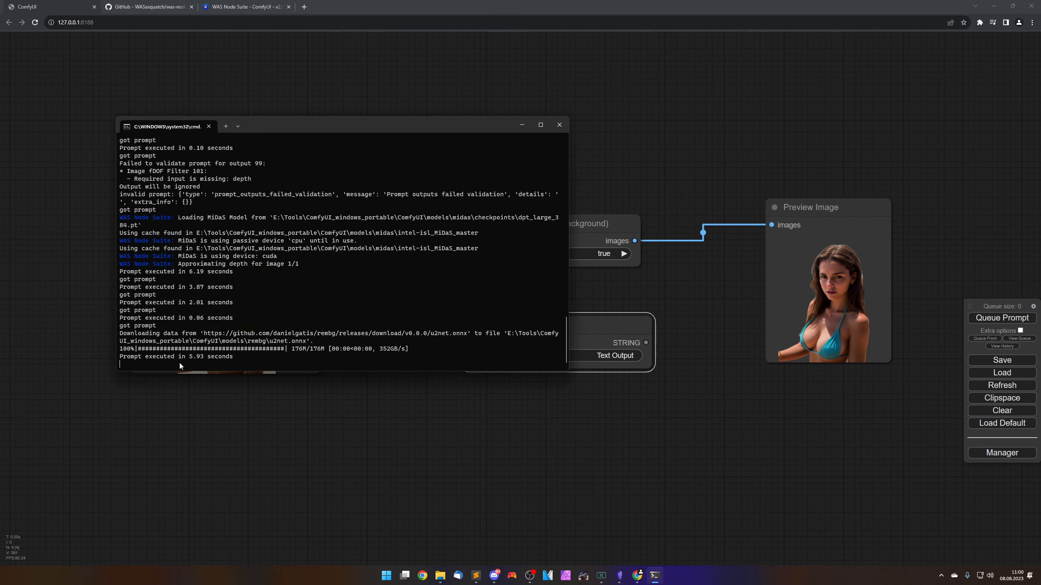
{"action": "left_click", "coordinate": [462, 433]}
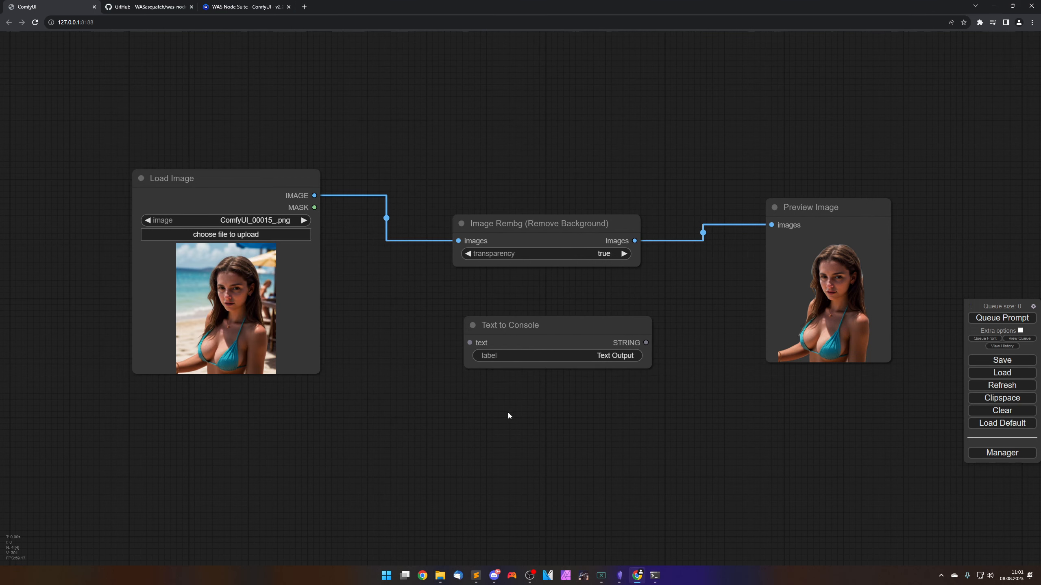
{"action": "left_click", "coordinate": [551, 328]}
{"action": "right_click", "coordinate": [545, 318]}
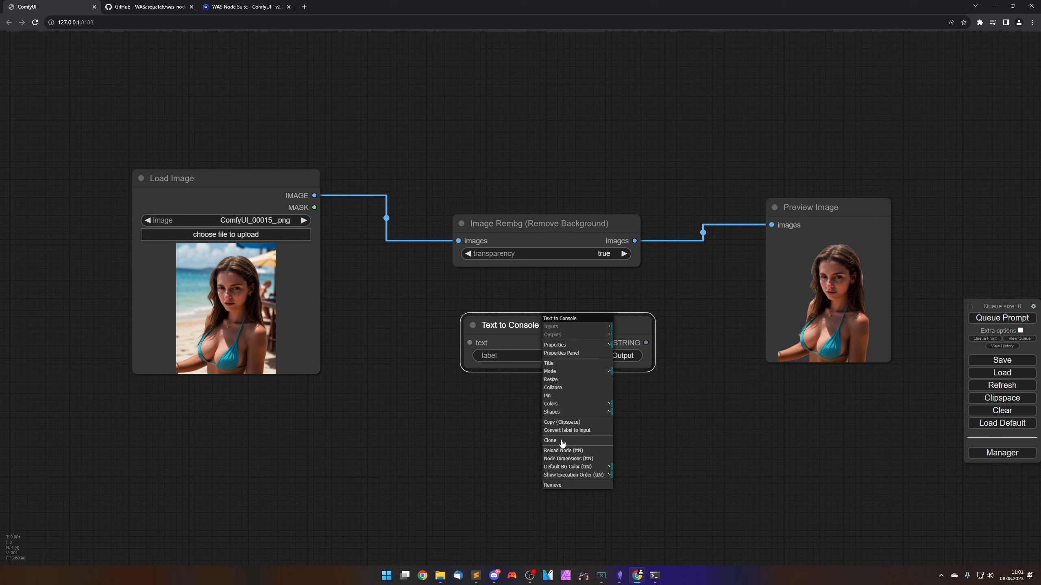
{"action": "left_click", "coordinate": [570, 488]}
Add a KSampler (WAS) node from the WAS Suite sampling nodes below Image Rembg, then remove it.
{"action": "right_click", "coordinate": [519, 337]}
{"action": "left_click", "coordinate": [553, 339]}
{"action": "left_click", "coordinate": [589, 419]}
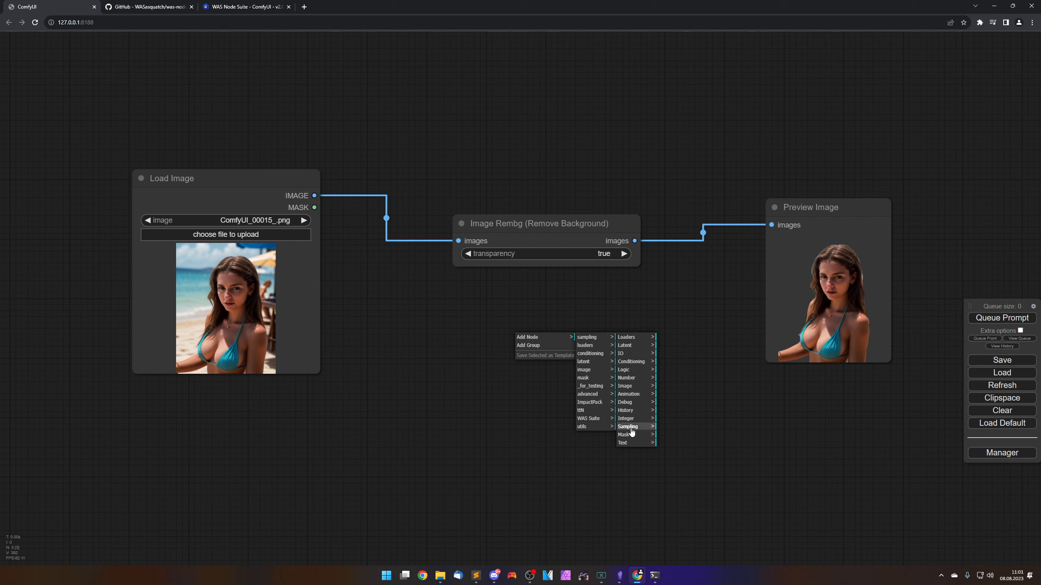
{"action": "left_click", "coordinate": [638, 405]}
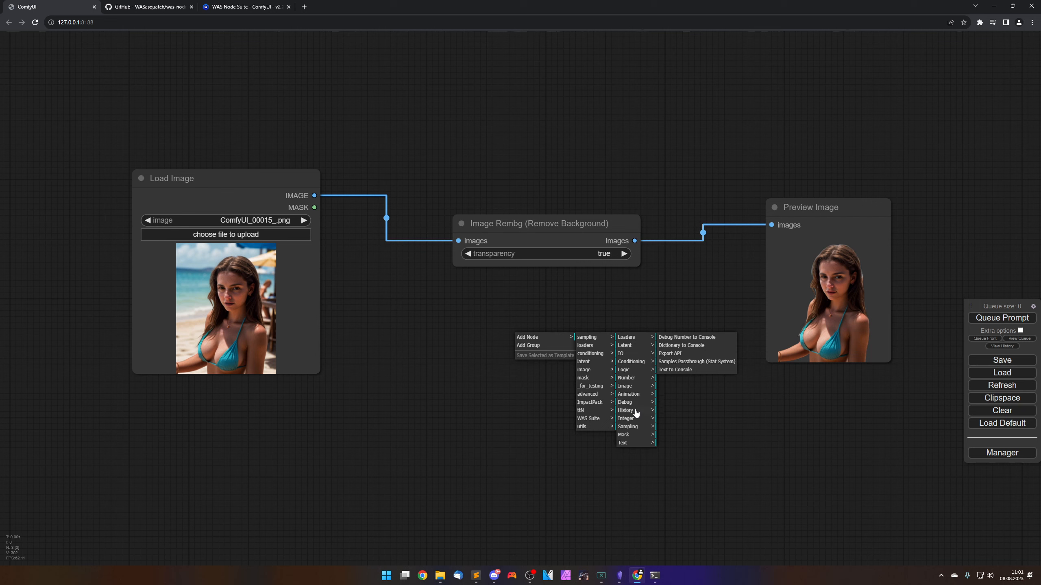
{"action": "left_click", "coordinate": [634, 411]}
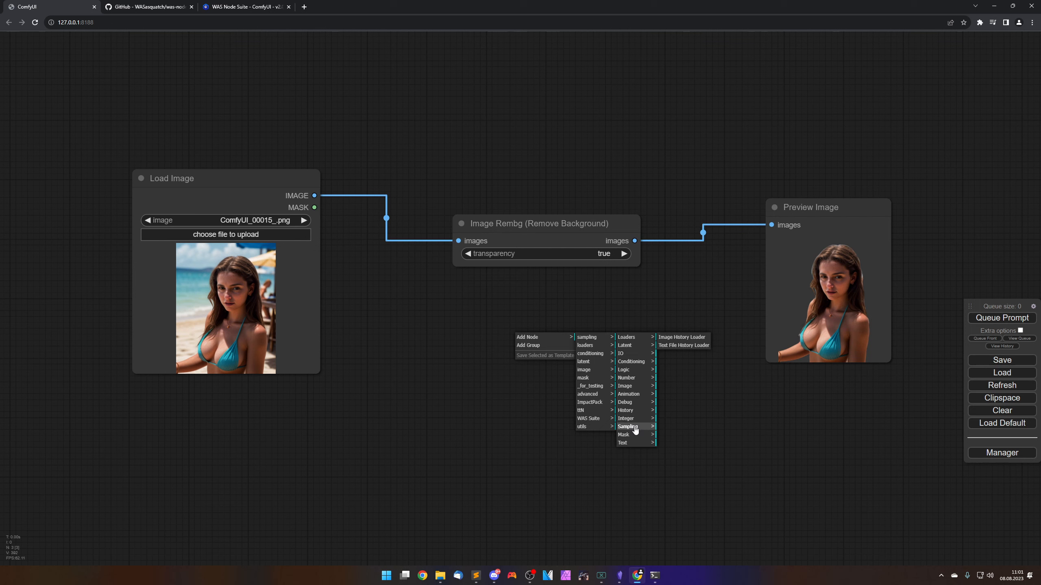
{"action": "left_click", "coordinate": [633, 427]}
{"action": "left_click", "coordinate": [673, 338]}
{"action": "left_click_drag", "start_coordinate": [653, 330], "coordinate": [596, 309]}
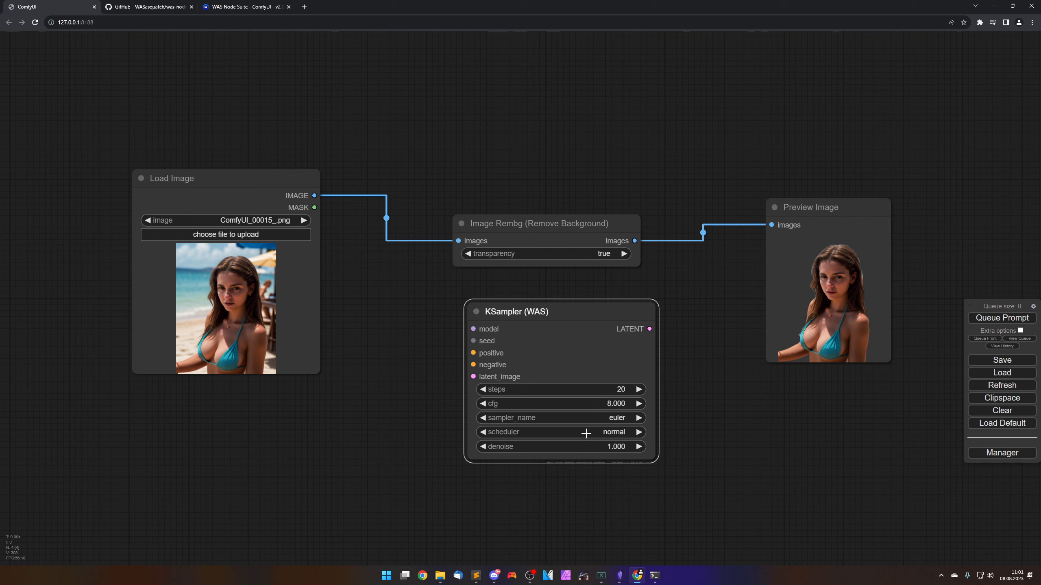
{"action": "right_click", "coordinate": [568, 313]}
{"action": "left_click", "coordinate": [578, 504]}
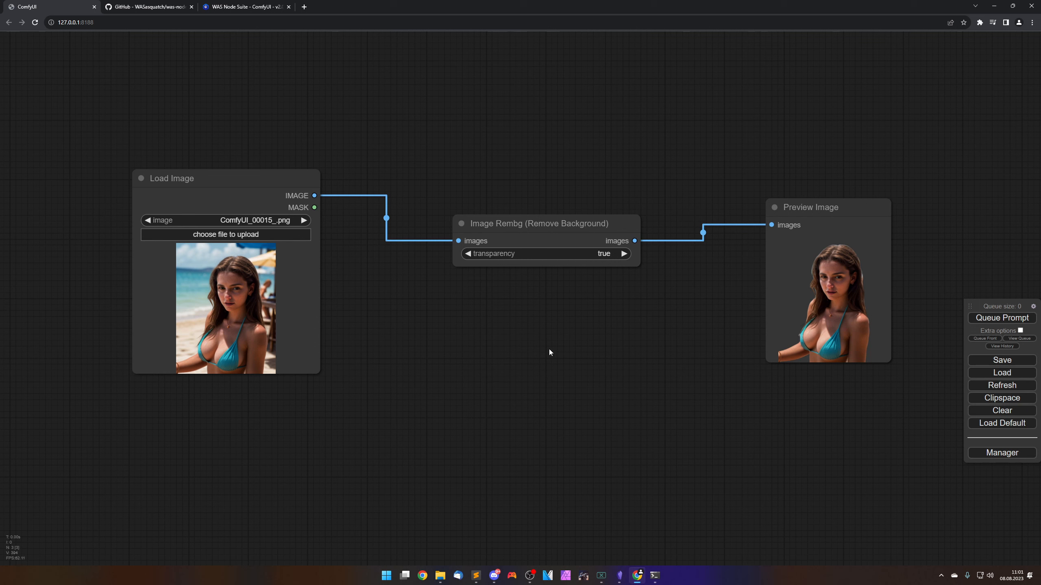
Add a KSampler Cycle node from the WAS Suite sampling nodes below Image Rembg and examine its full list of inputs and settings.
{"action": "right_click", "coordinate": [549, 349]}
{"action": "left_click", "coordinate": [556, 350]}
{"action": "left_click", "coordinate": [618, 431]}
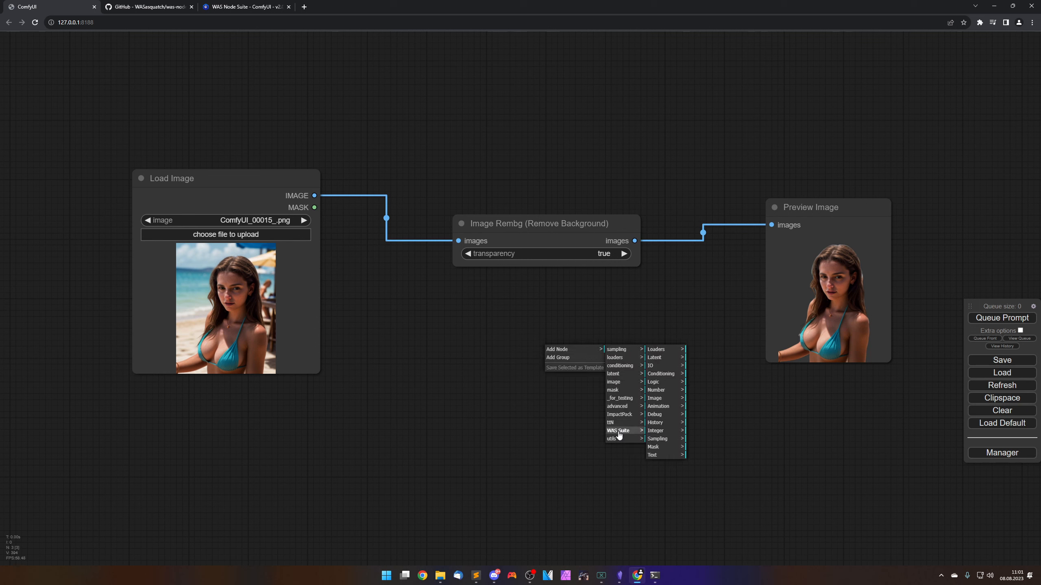
{"action": "left_click", "coordinate": [666, 439]}
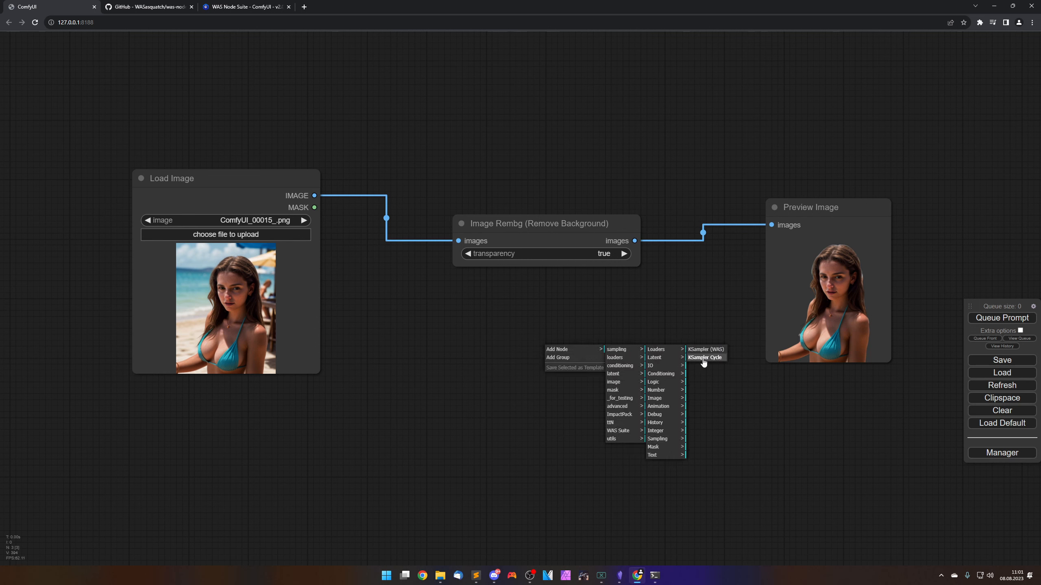
{"action": "left_click", "coordinate": [704, 358]}
{"action": "left_click_drag", "start_coordinate": [627, 344], "coordinate": [536, 304]}
{"action": "scroll", "coordinate": [716, 439], "scroll_direction": "down", "scroll_amount": 4}
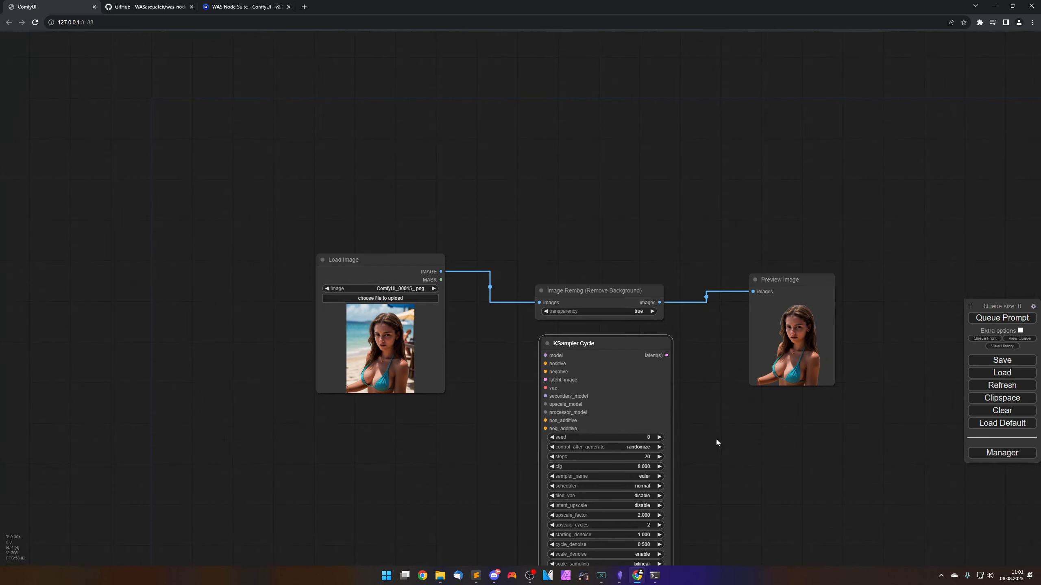
{"action": "left_click_drag", "start_coordinate": [715, 439], "coordinate": [649, 262]}
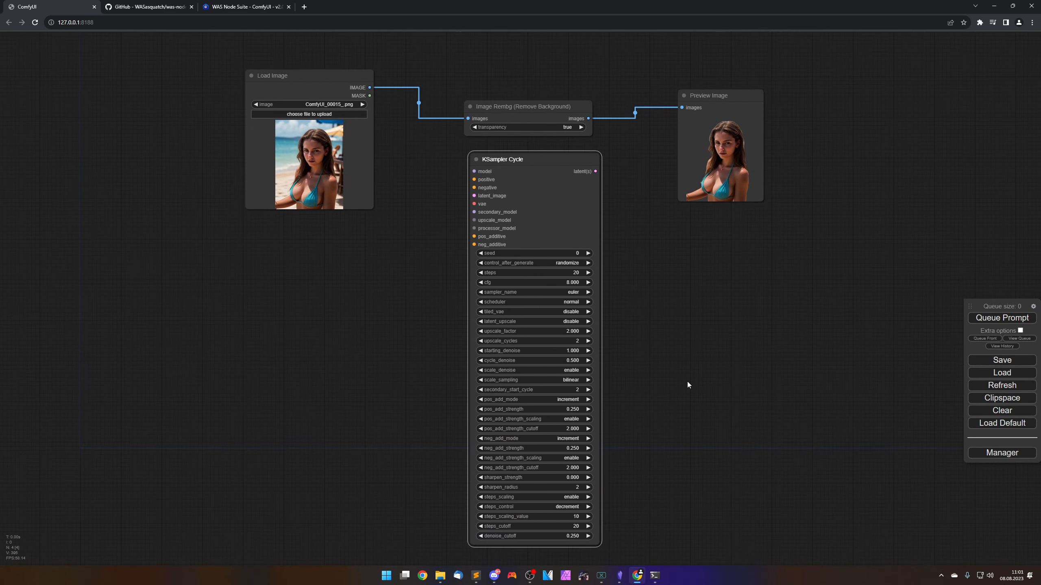
{"action": "left_click_drag", "start_coordinate": [687, 397], "coordinate": [684, 355]}
{"action": "scroll", "coordinate": [670, 333], "scroll_direction": "up", "scroll_amount": 2}
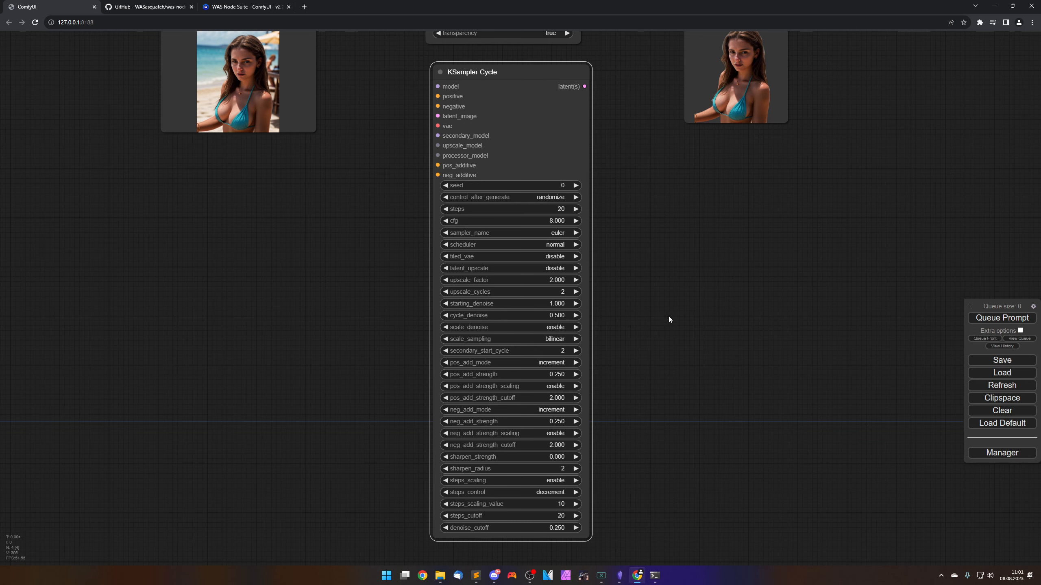
{"action": "left_click_drag", "start_coordinate": [671, 308], "coordinate": [670, 316]}
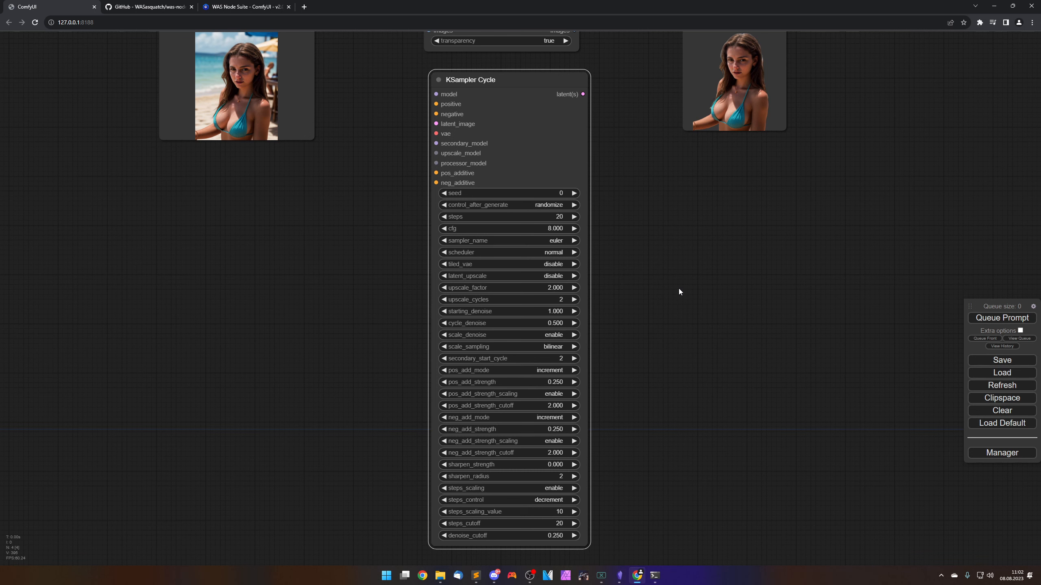
Remove the KSampler Cycle node from the graph.
{"action": "left_click_drag", "start_coordinate": [679, 306], "coordinate": [671, 291]}
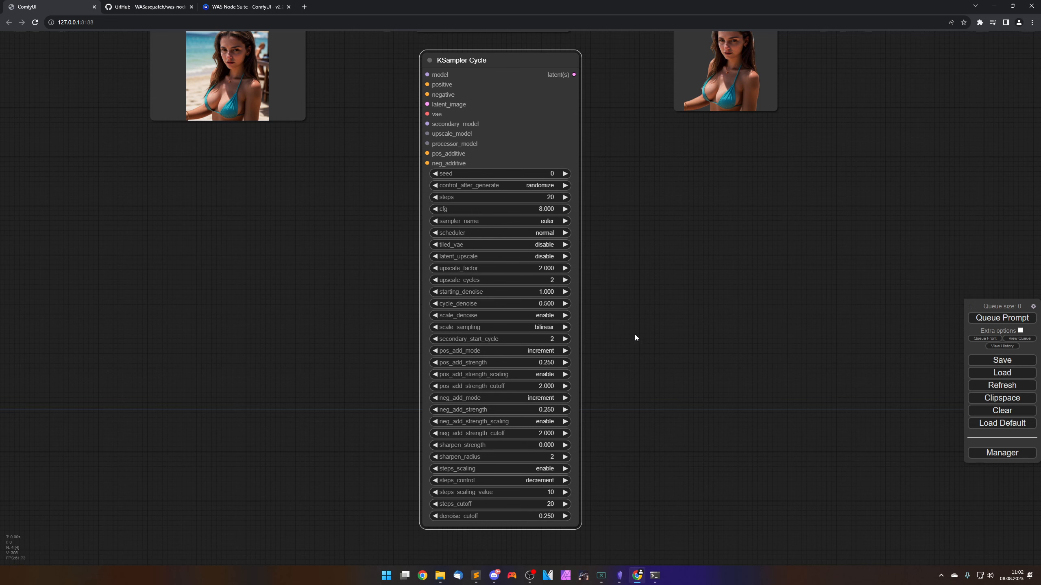
{"action": "left_click_drag", "start_coordinate": [653, 321], "coordinate": [655, 348]}
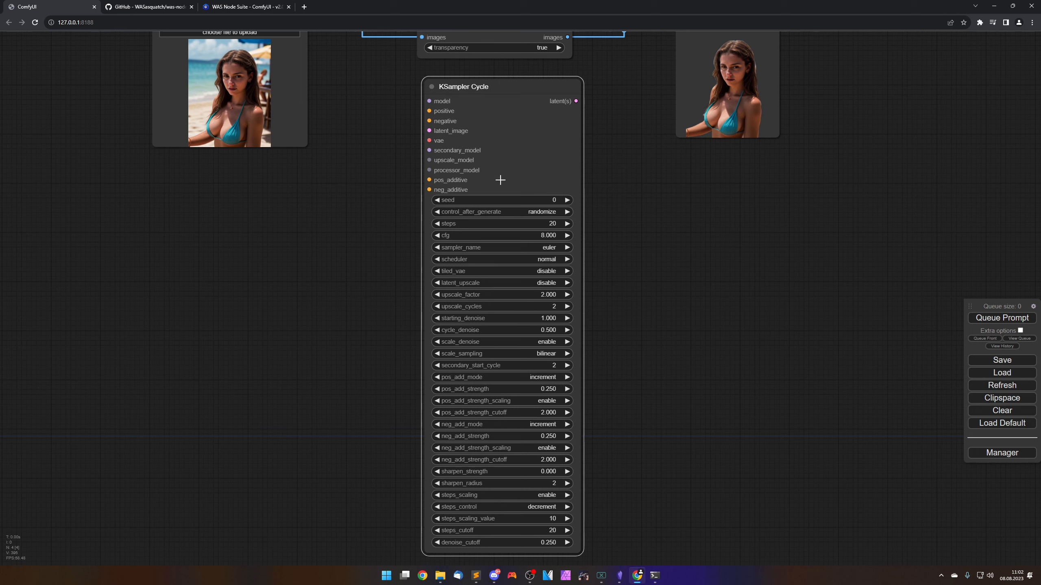
{"action": "right_click", "coordinate": [499, 87]}
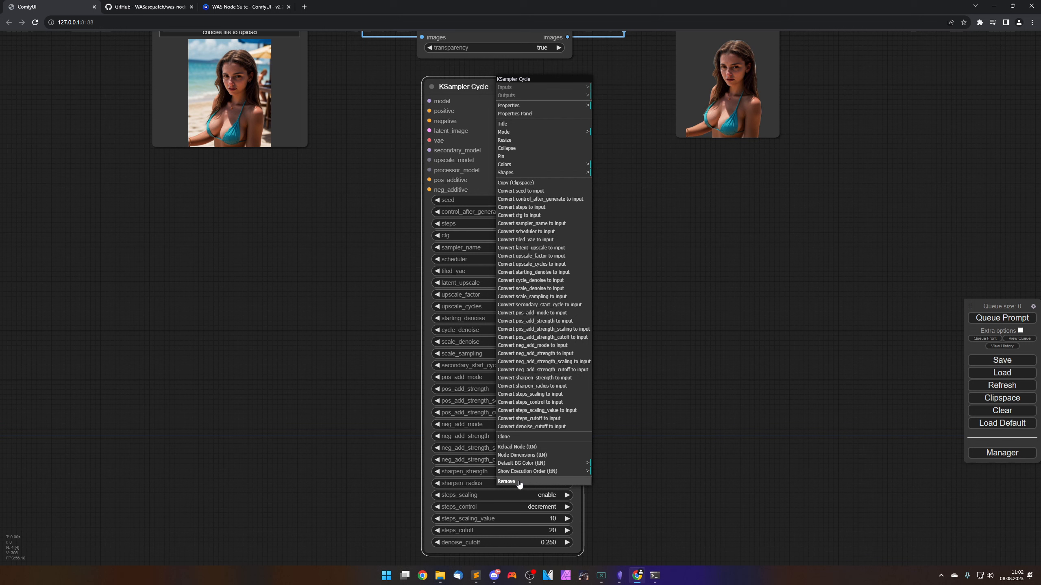
{"action": "left_click", "coordinate": [506, 482]}
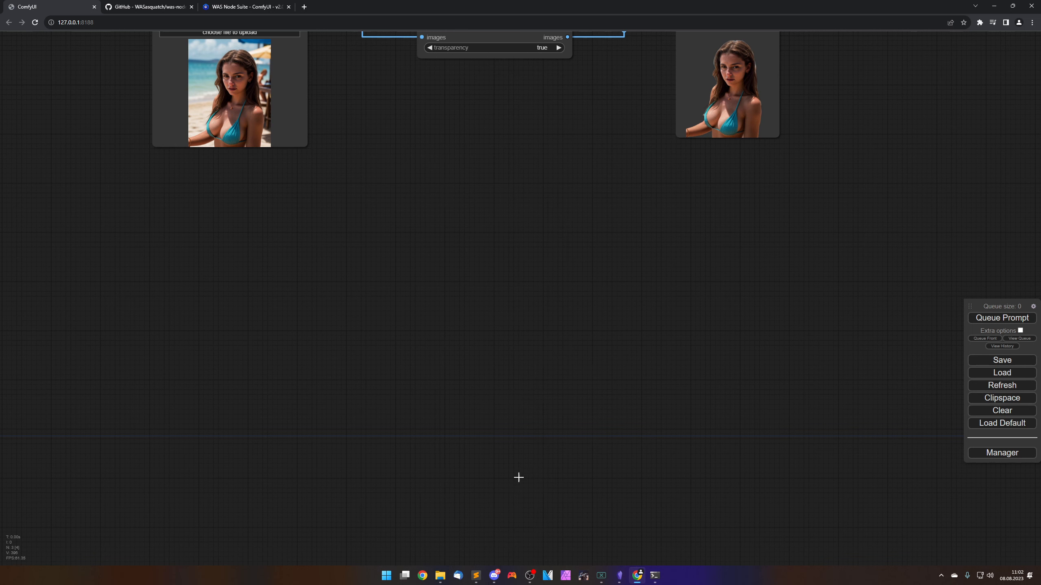
Add a Text Random Prompt node from the WAS Suite text nodes and place it below Image Rembg.
{"action": "scroll", "coordinate": [544, 340], "scroll_direction": "up", "scroll_amount": 5}
{"action": "right_click", "coordinate": [534, 298]}
{"action": "left_click", "coordinate": [535, 300]}
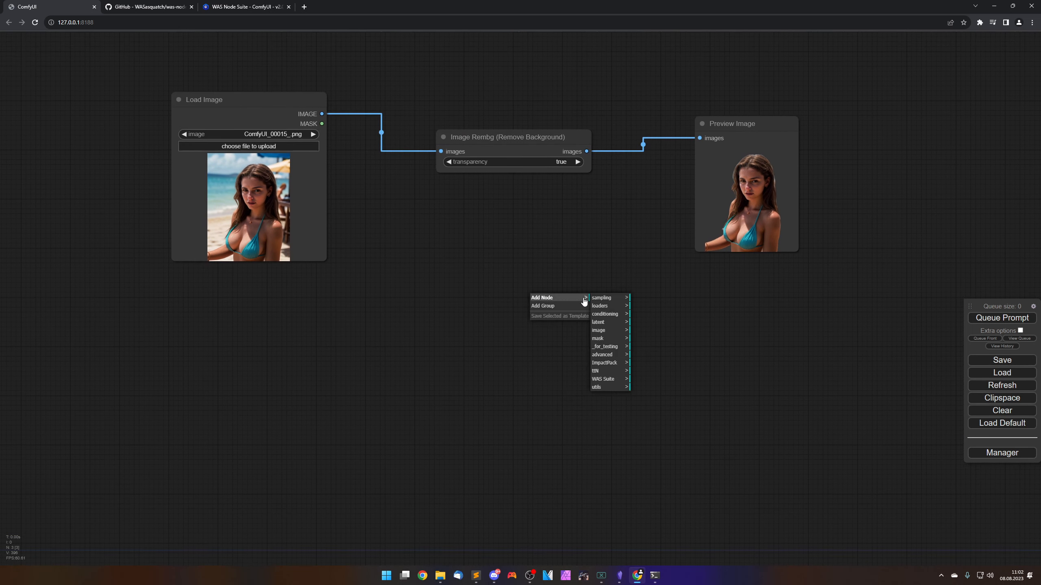
{"action": "left_click", "coordinate": [603, 379]}
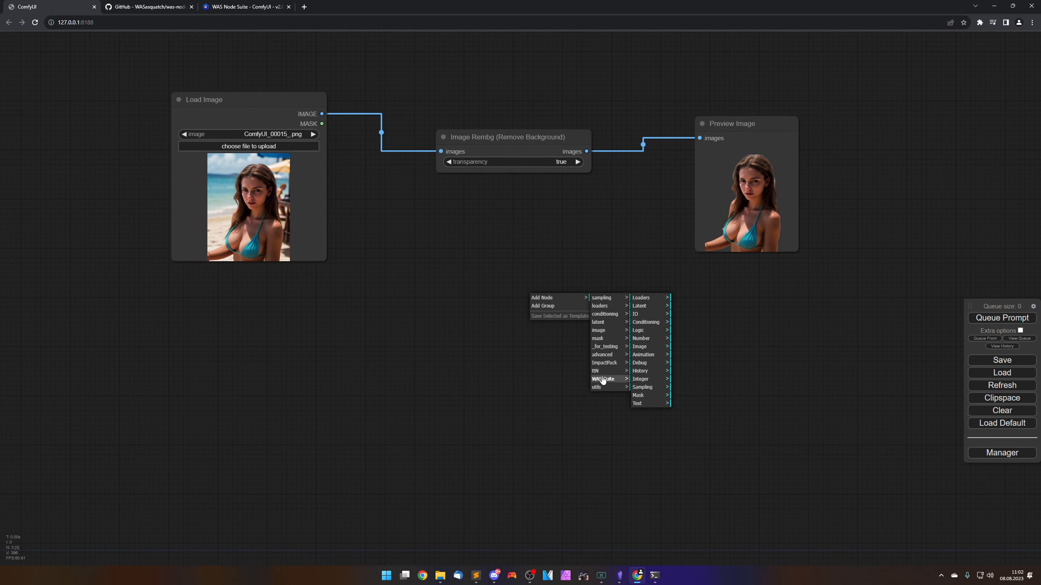
{"action": "left_click", "coordinate": [644, 387]}
{"action": "left_click", "coordinate": [646, 396]}
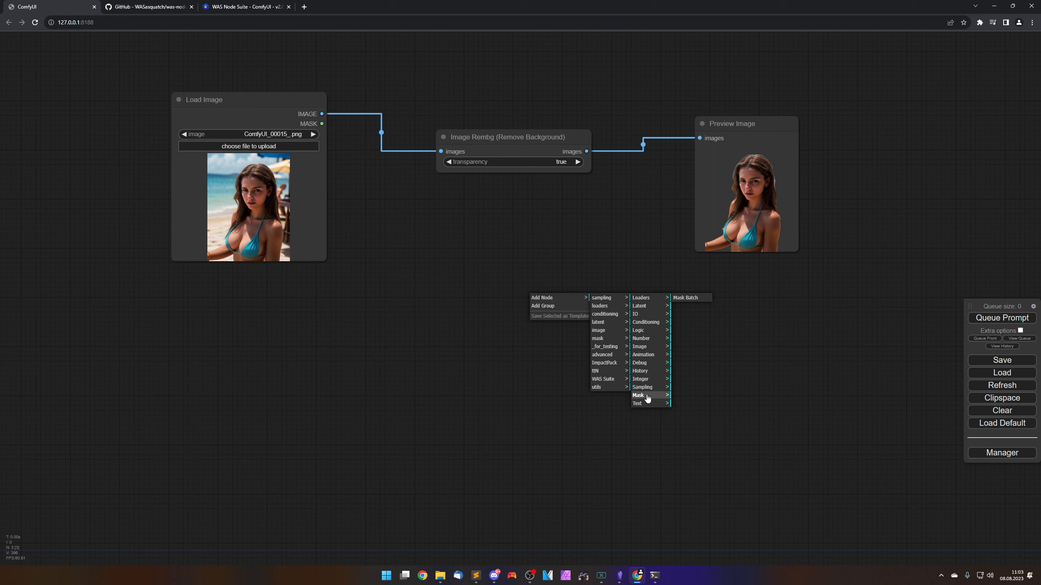
{"action": "left_click", "coordinate": [646, 406]}
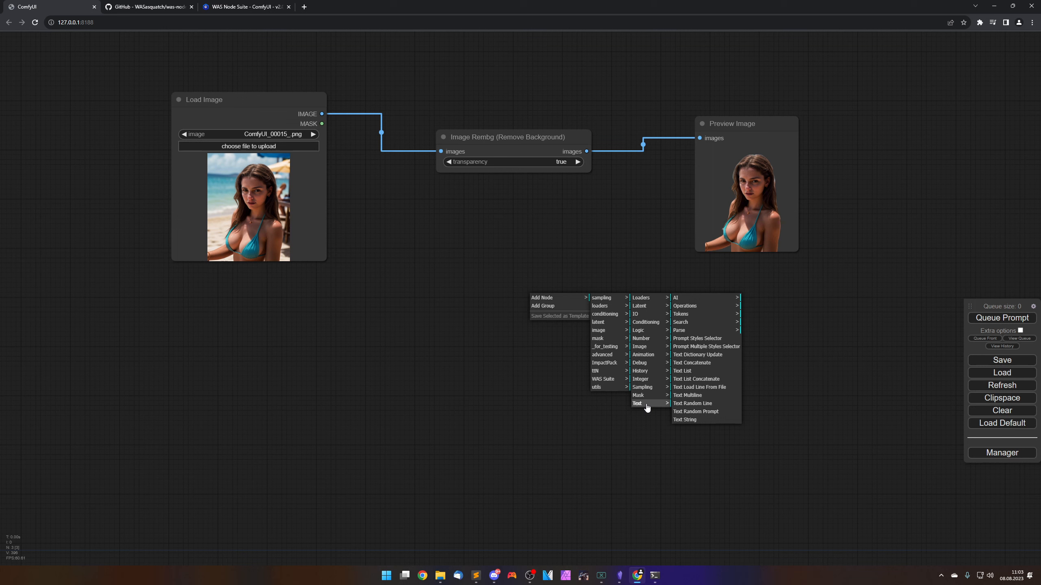
{"action": "left_click", "coordinate": [695, 412]}
{"action": "left_click_drag", "start_coordinate": [607, 286], "coordinate": [482, 215]}
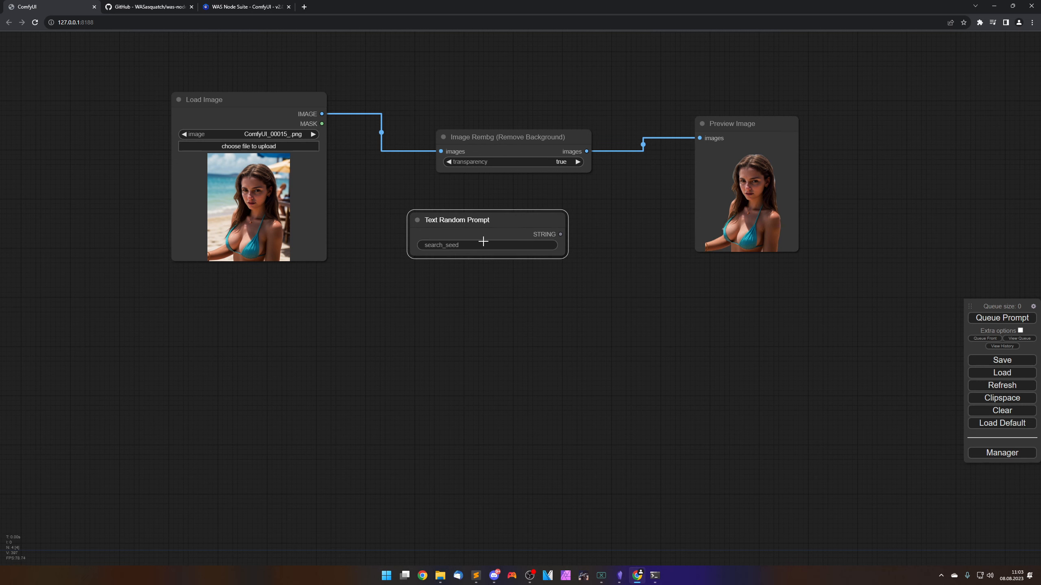
Delete the Image Rembg and Preview Image nodes and move Load Image away from Text Random Prompt.
{"action": "left_click_drag", "start_coordinate": [526, 316], "coordinate": [531, 306]}
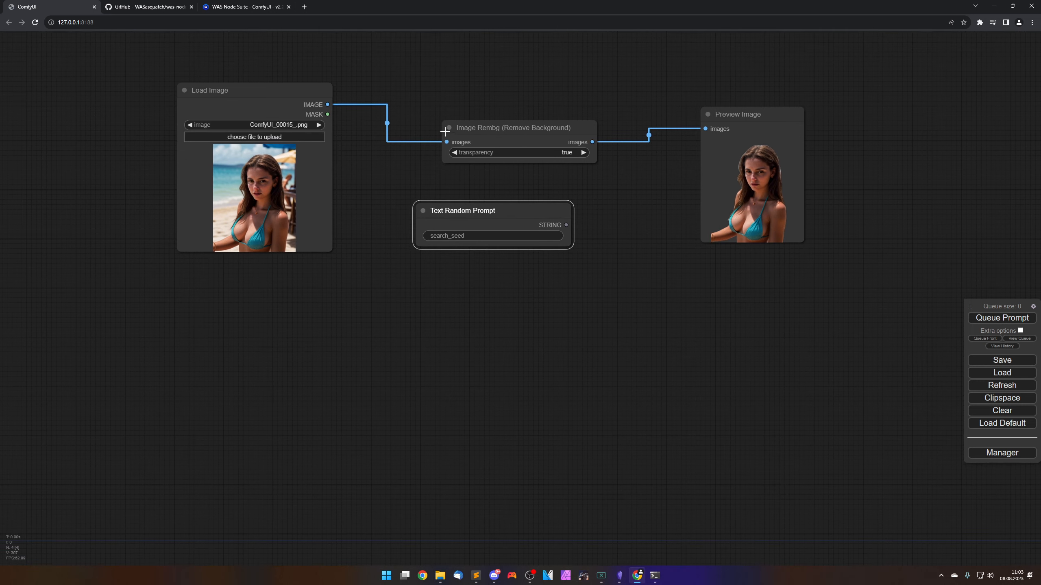
{"action": "left_click_drag", "start_coordinate": [446, 142], "coordinate": [415, 156]}
{"action": "left_click", "coordinate": [472, 132]}
{"action": "left_click", "coordinate": [512, 128]}
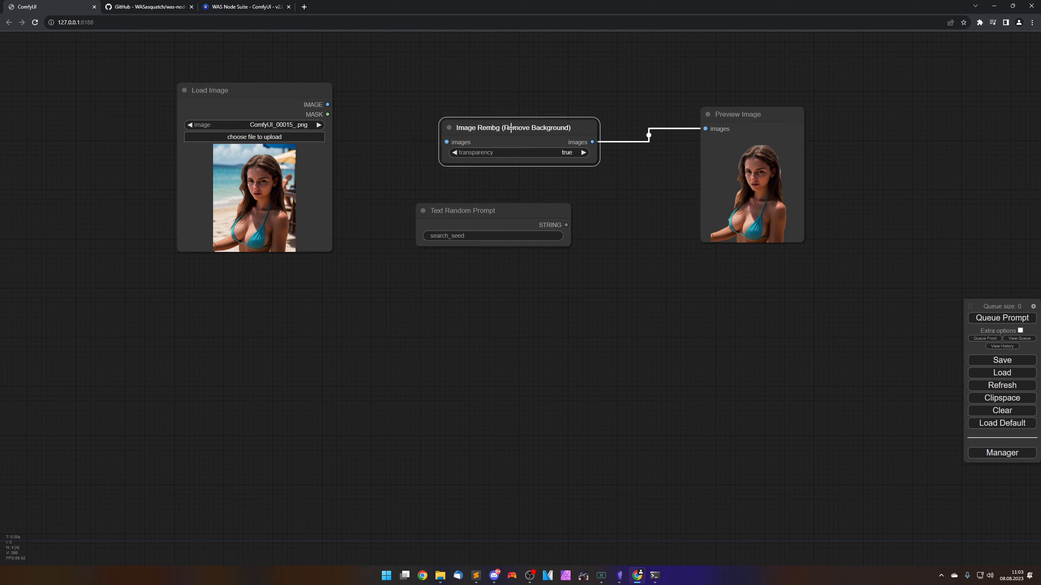
{"action": "key", "text": "Delete"}
{"action": "left_click", "coordinate": [748, 119]}
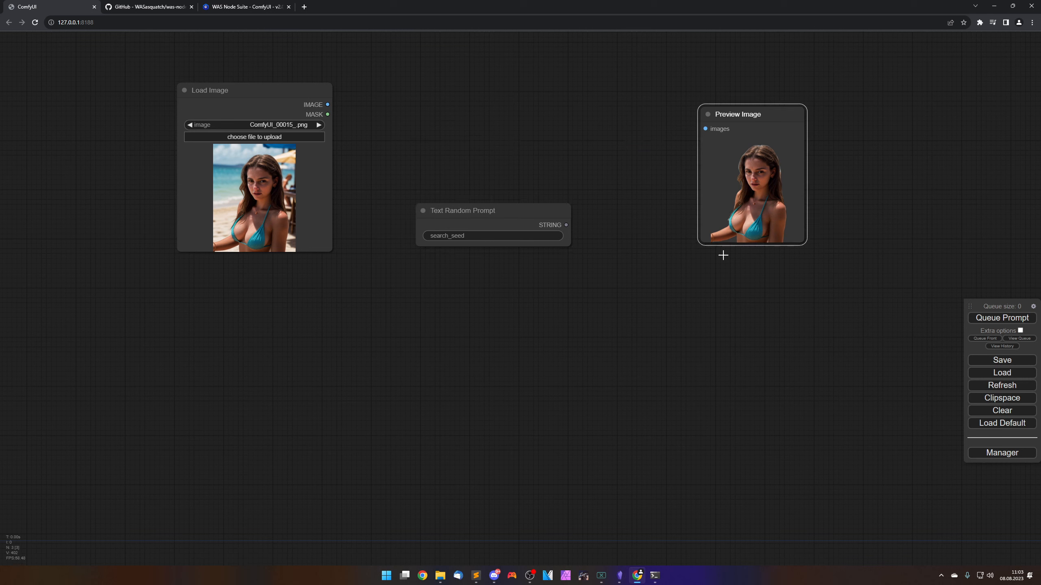
{"action": "key", "text": "Delete"}
{"action": "left_click_drag", "start_coordinate": [300, 93], "coordinate": [188, 66]}
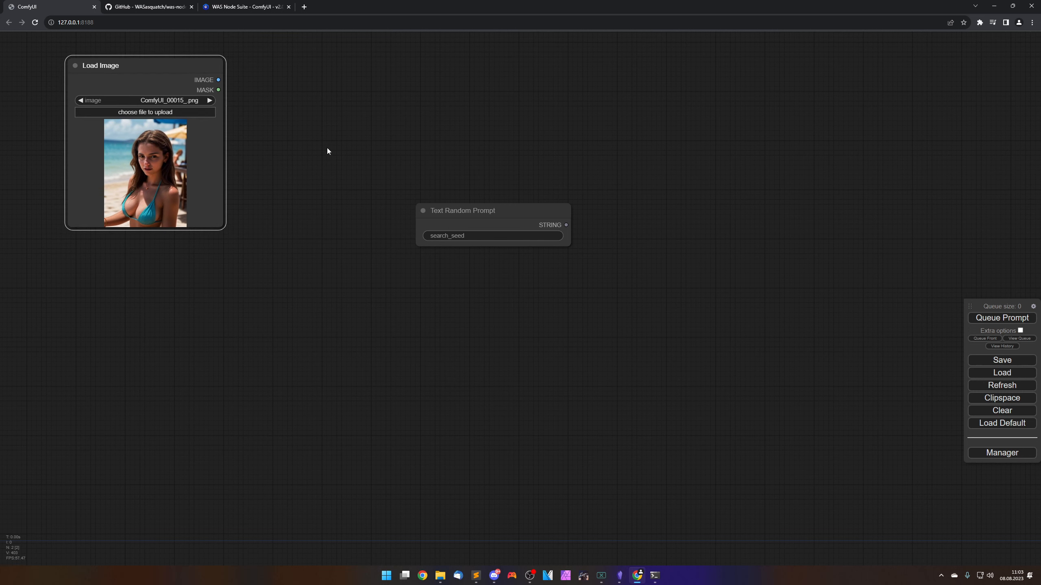
Reposition Text Random Prompt in the free space, add a ttN textDebug node to its right and enlarge it.
{"action": "left_click_drag", "start_coordinate": [521, 226], "coordinate": [543, 305]}
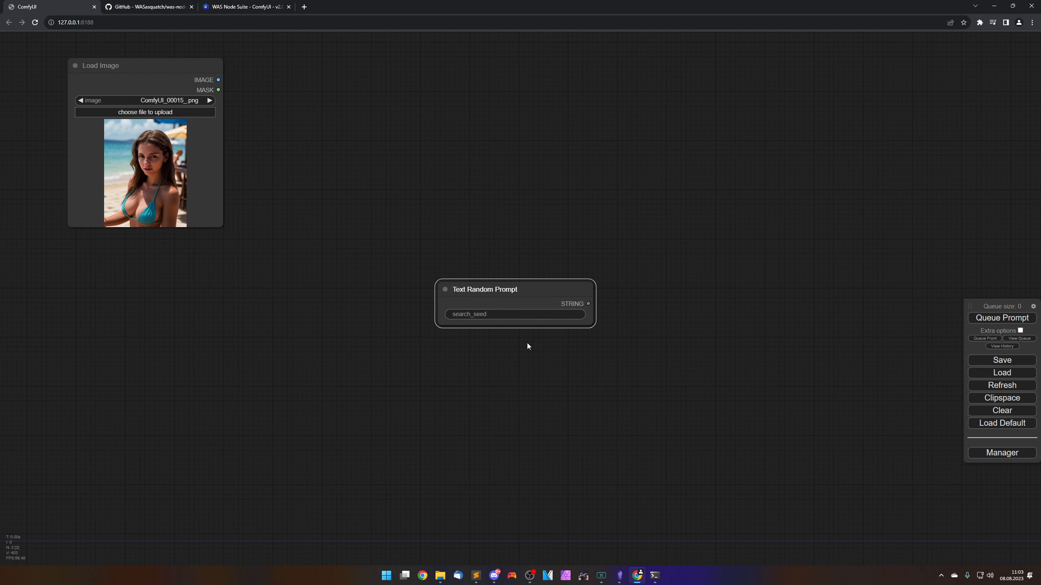
{"action": "scroll", "coordinate": [511, 373], "scroll_direction": "up", "scroll_amount": 2}
{"action": "scroll", "coordinate": [511, 373], "scroll_direction": "up", "scroll_amount": 2}
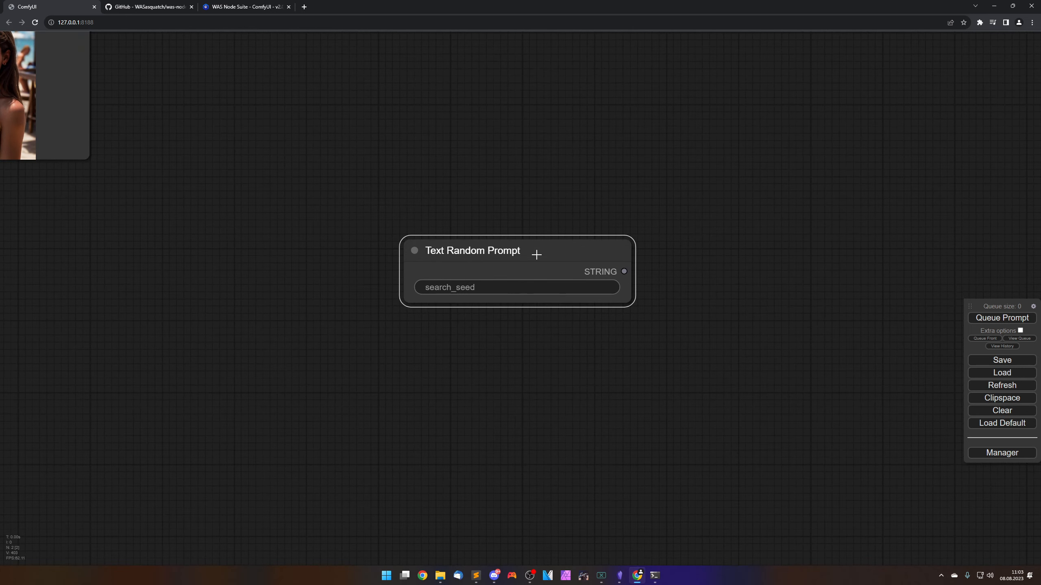
{"action": "left_click_drag", "start_coordinate": [536, 251], "coordinate": [311, 243]}
{"action": "double_click", "coordinate": [561, 266]}
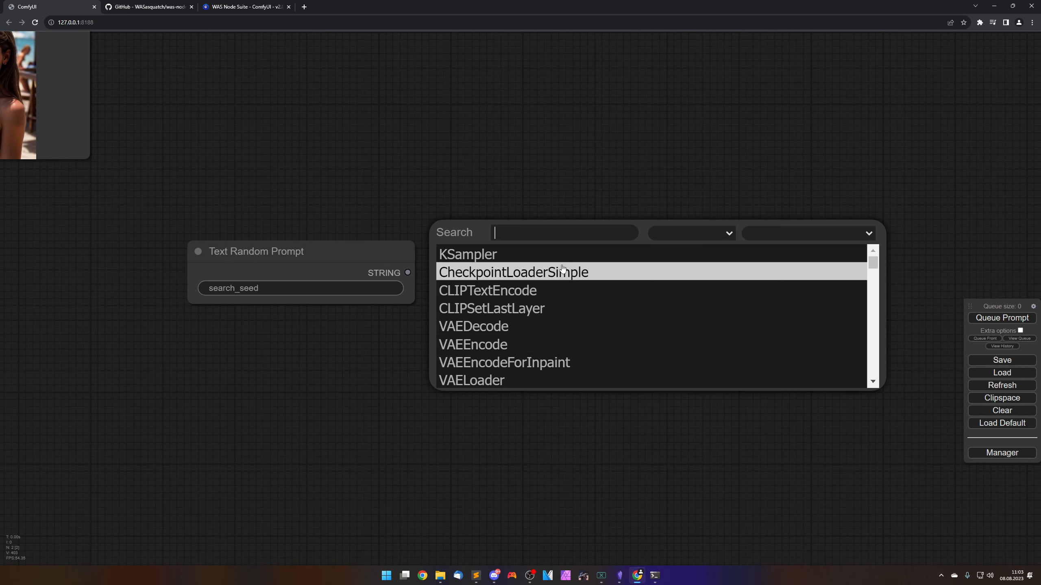
{"action": "type", "text": "debug"}
{"action": "key", "text": "Down"}
{"action": "key", "text": "Down"}
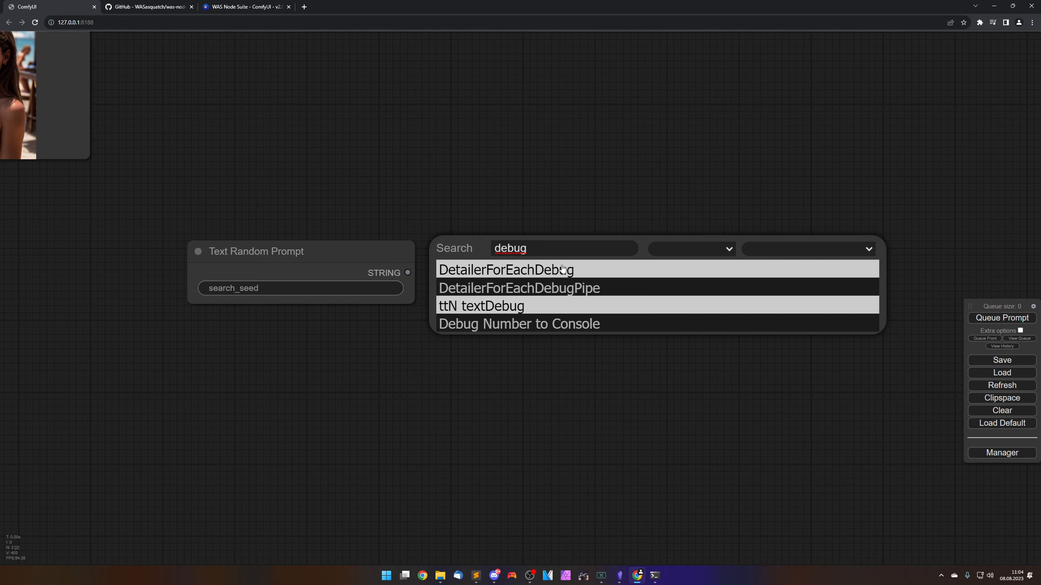
{"action": "key", "text": "Return"}
{"action": "left_click_drag", "start_coordinate": [609, 258], "coordinate": [600, 243]}
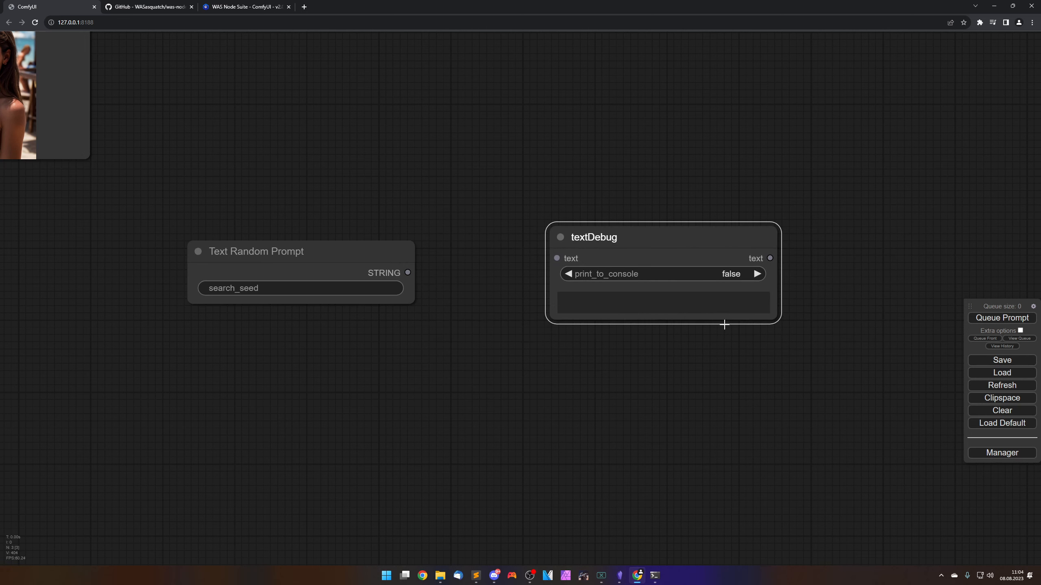
{"action": "left_click", "coordinate": [648, 341]}
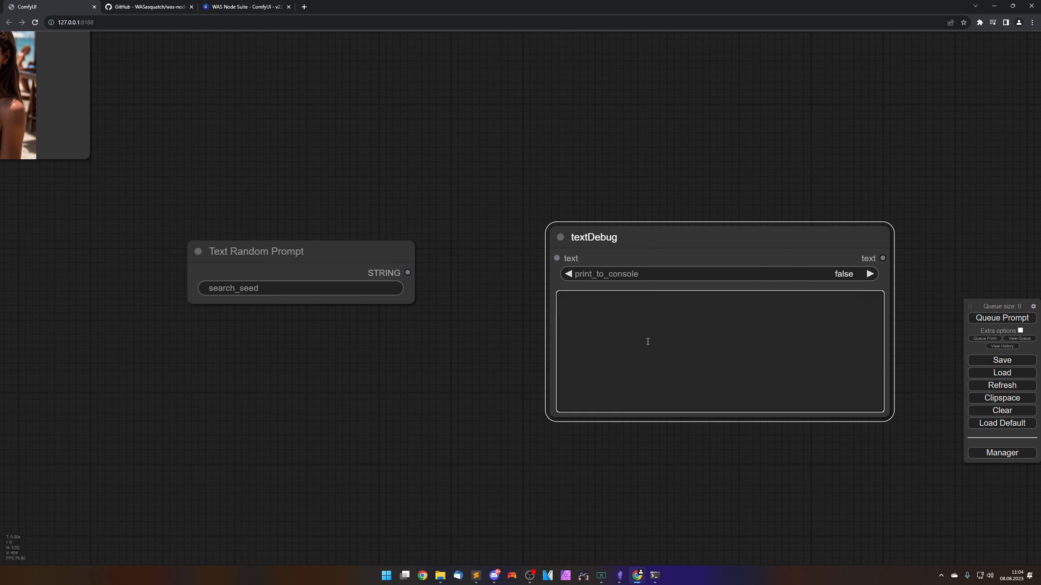
Connect the STRING output of Text Random Prompt to textDebug's text input and align the two nodes.
{"action": "left_click_drag", "start_coordinate": [408, 273], "coordinate": [555, 258]}
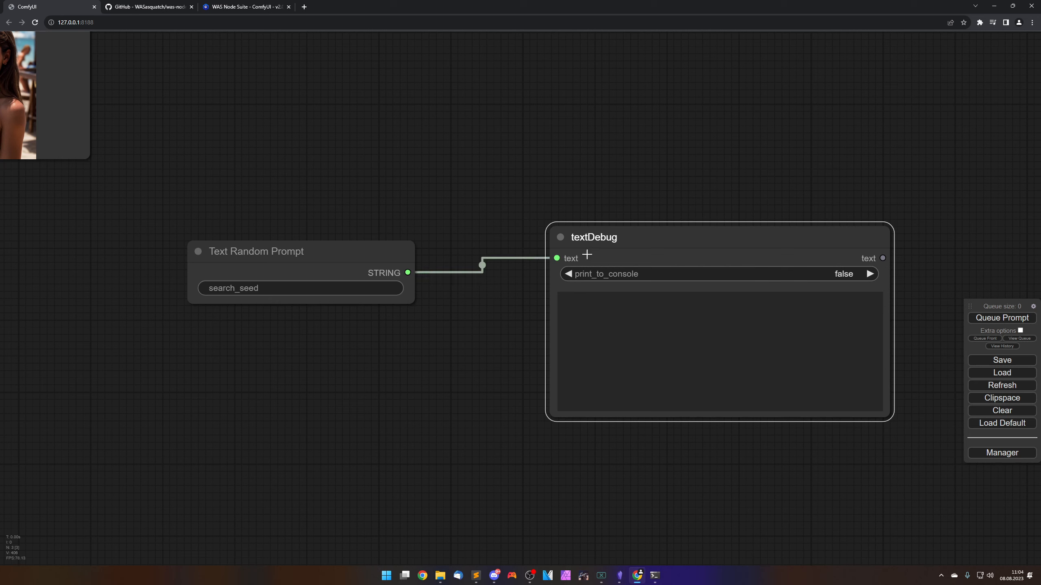
{"action": "left_click_drag", "start_coordinate": [628, 238], "coordinate": [625, 250]}
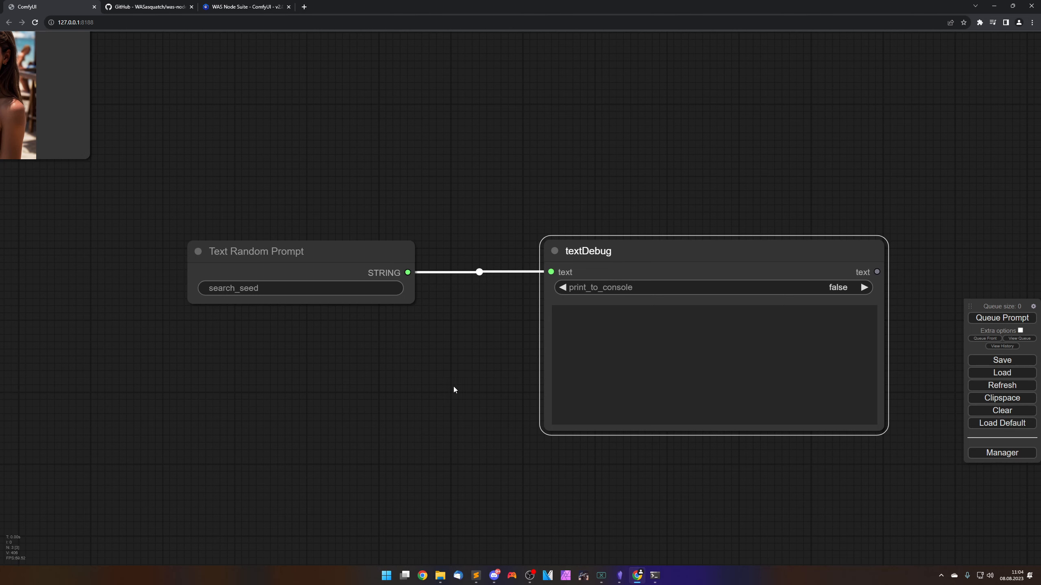
{"action": "left_click_drag", "start_coordinate": [471, 384], "coordinate": [461, 377]}
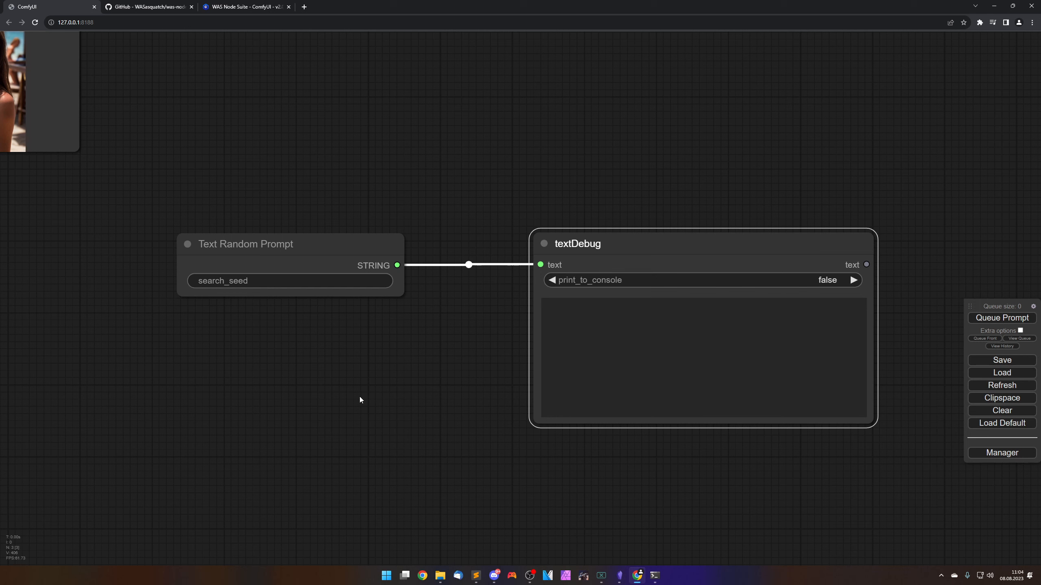
{"action": "left_click_drag", "start_coordinate": [401, 393], "coordinate": [394, 392]}
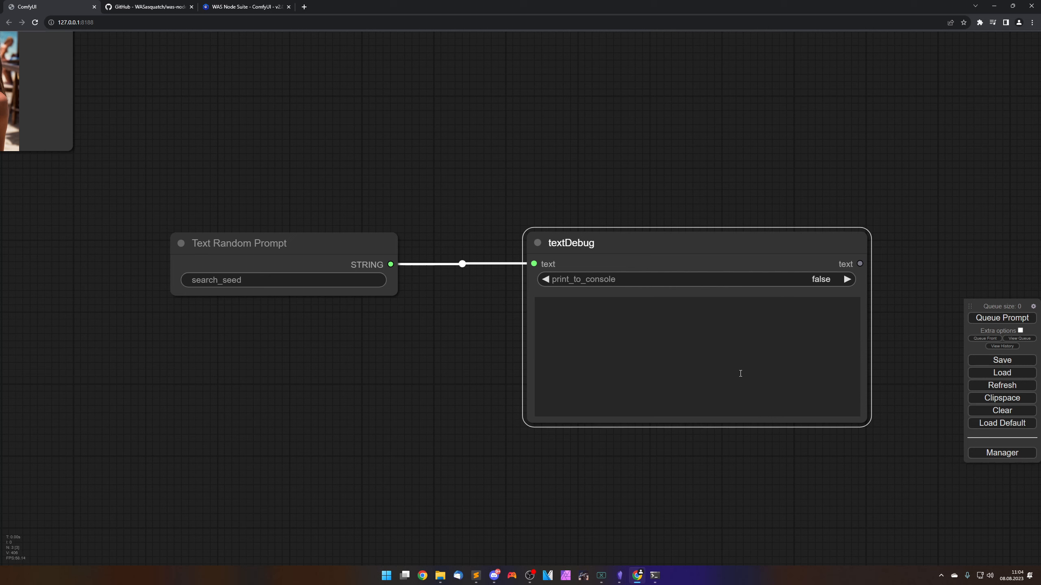
Queue the workflow twice with an empty search_seed, examining the artist name in the first random prompt between runs.
{"action": "left_click", "coordinate": [1004, 322]}
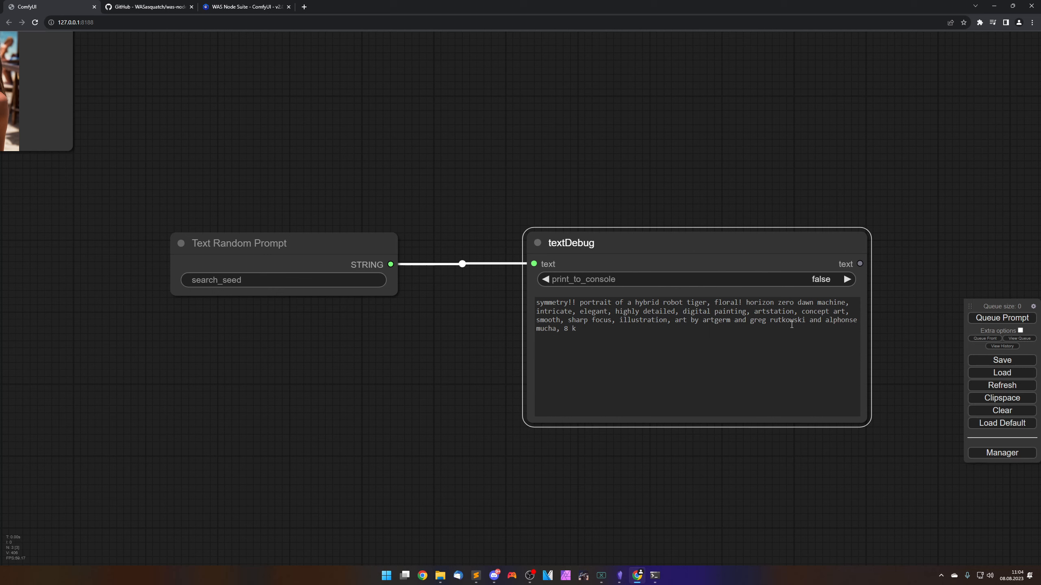
{"action": "mouse_move", "coordinate": [750, 322]}
{"action": "left_mouse_down"}
{"action": "mouse_move", "coordinate": [802, 322]}
{"action": "mouse_move", "coordinate": [751, 320]}
{"action": "left_mouse_up"}
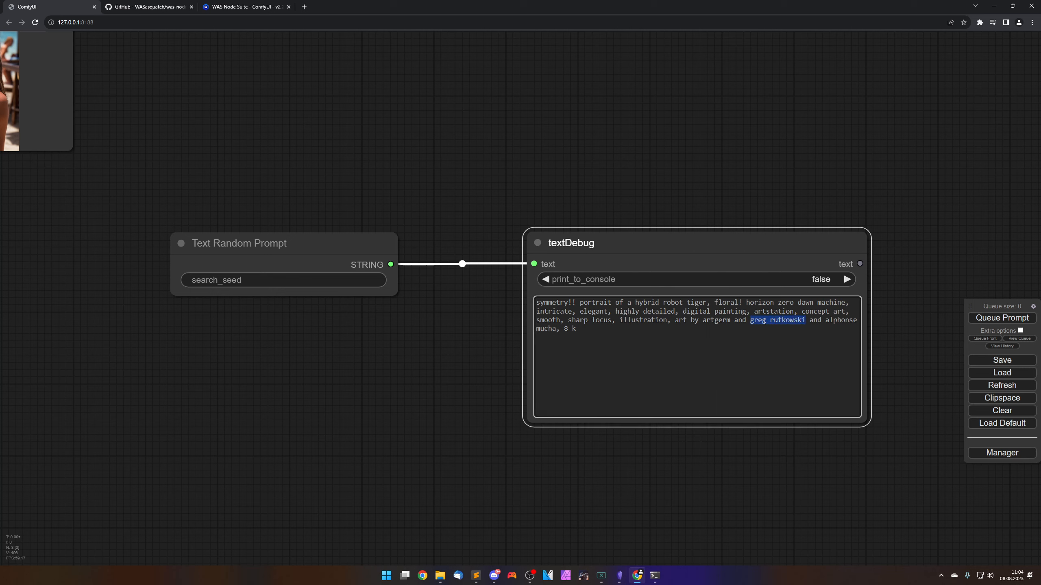
{"action": "left_click", "coordinate": [722, 361]}
{"action": "left_click_drag", "start_coordinate": [702, 244], "coordinate": [693, 245]}
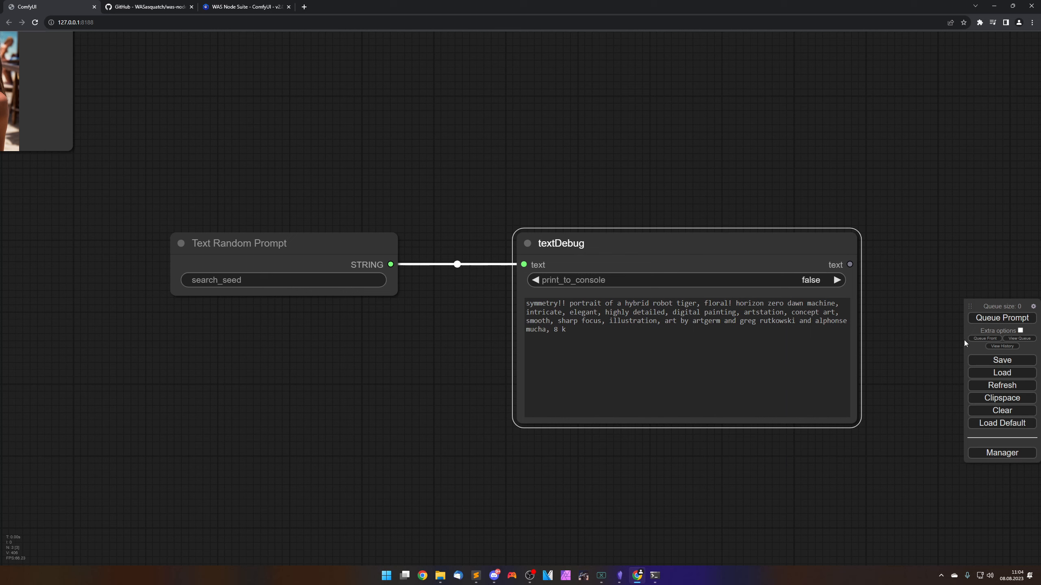
{"action": "left_click", "coordinate": [994, 319]}
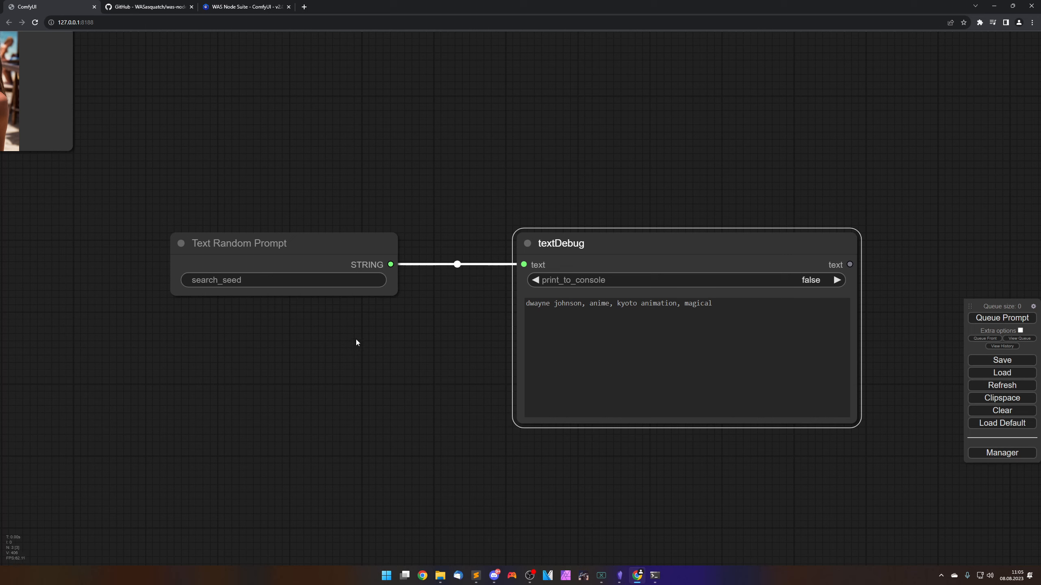
Set the search_seed of Text Random Prompt to superheroes and queue the workflow twice.
{"action": "left_click", "coordinate": [313, 281]}
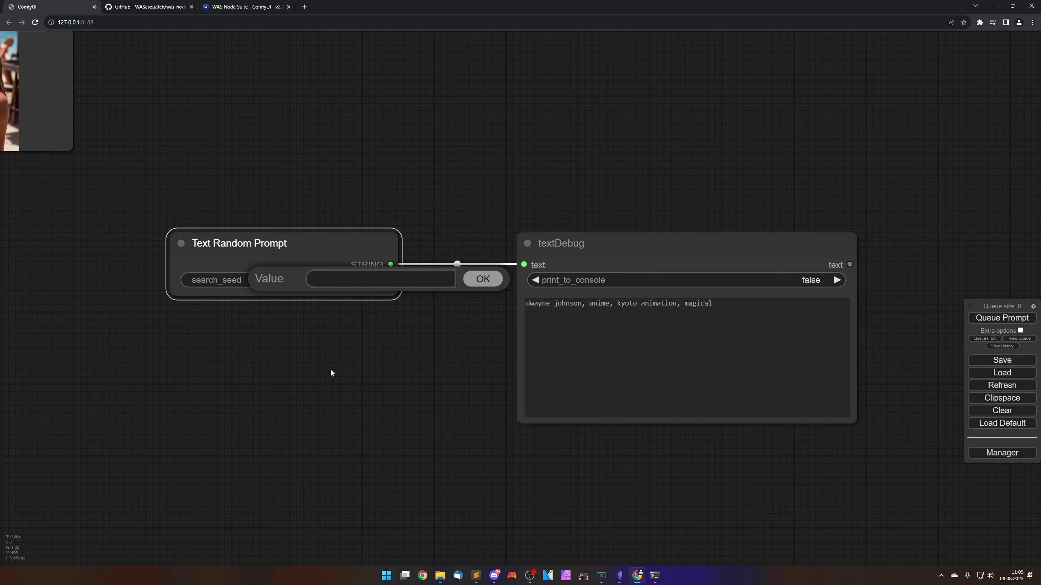
{"action": "type", "text": "superheroes"}
{"action": "left_click", "coordinate": [482, 280]}
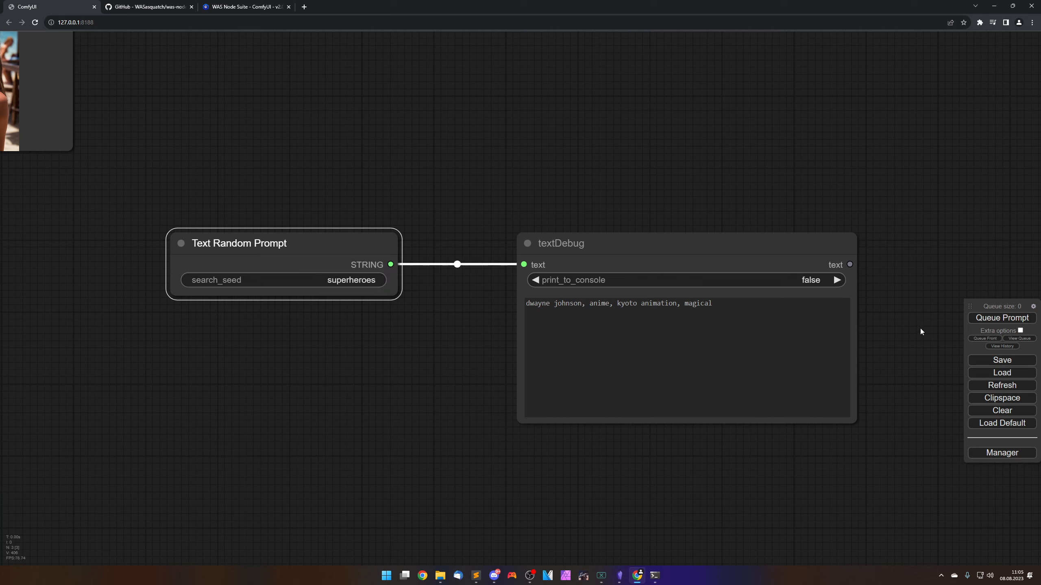
{"action": "left_click", "coordinate": [992, 319]}
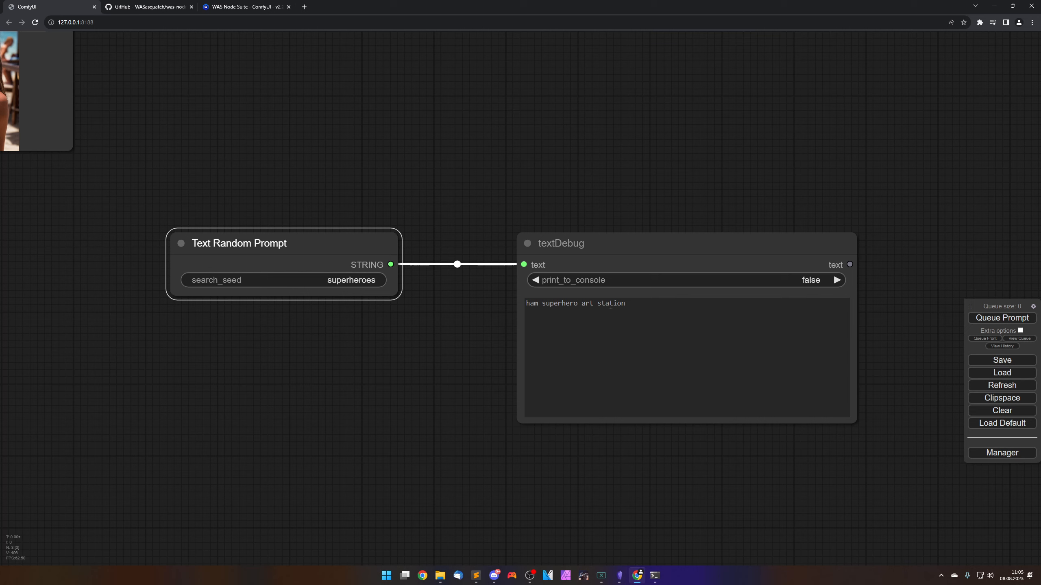
{"action": "left_click", "coordinate": [992, 320]}
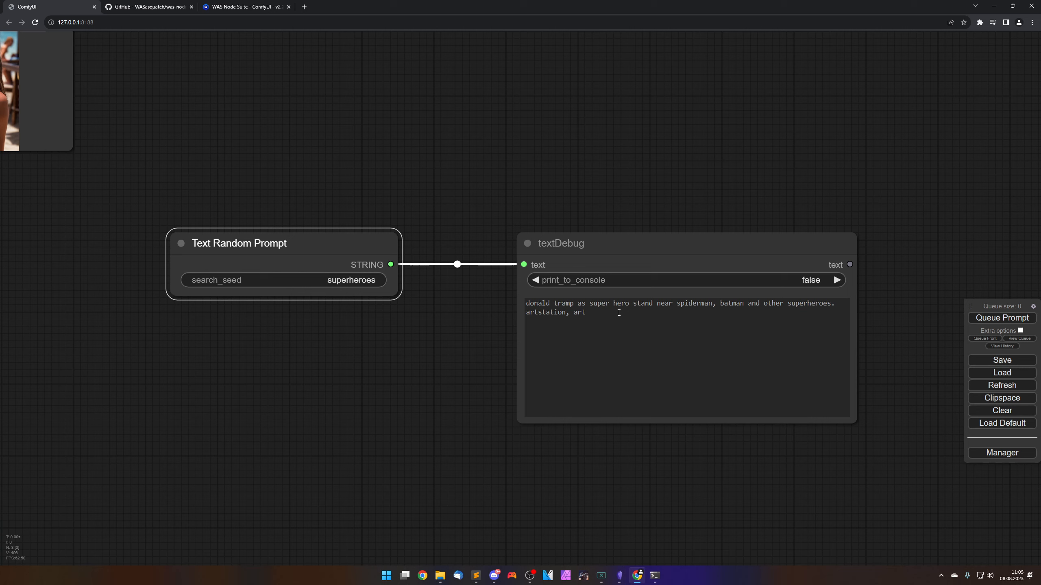
Change the search_seed of Text Random Prompt to cat and queue the workflow twice.
{"action": "left_click", "coordinate": [348, 282]}
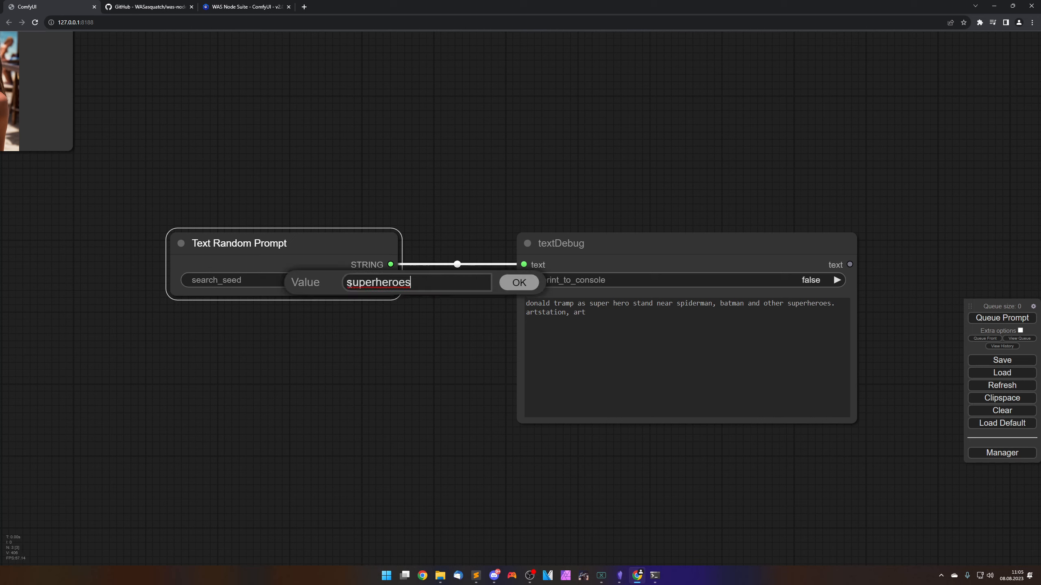
{"action": "double_click", "coordinate": [348, 282]}
{"action": "type", "text": "cat"}
{"action": "left_click", "coordinate": [528, 283]}
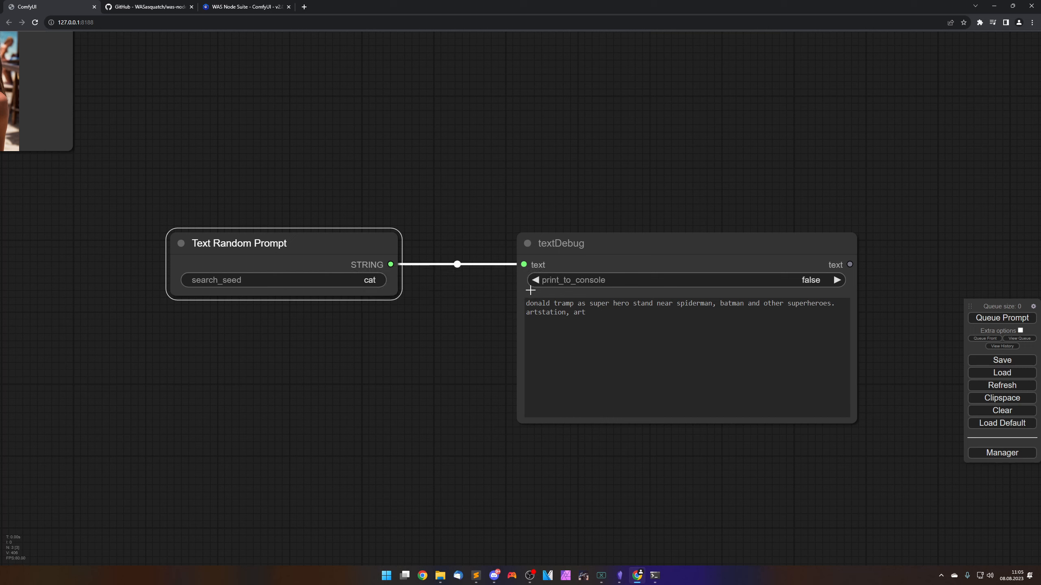
{"action": "left_click", "coordinate": [988, 323]}
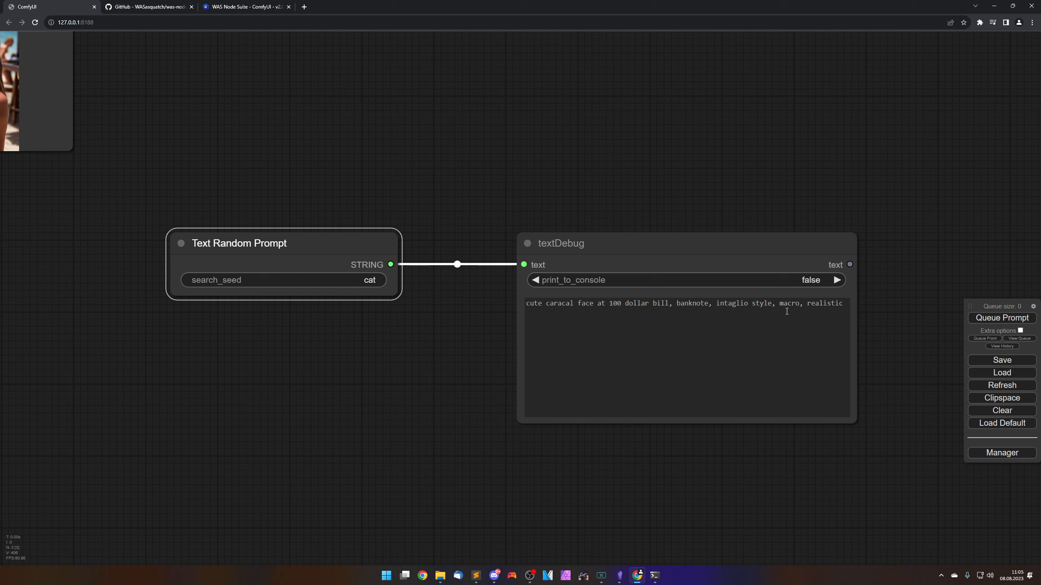
{"action": "left_click", "coordinate": [986, 324]}
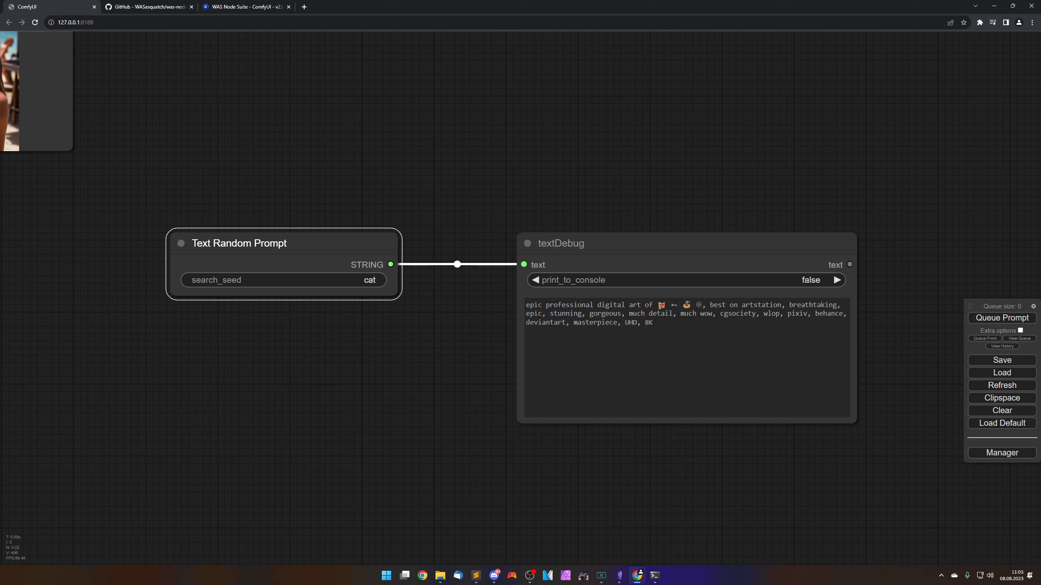
Examine the subject following "epic professional digital art of" in the textDebug prompt.
{"action": "left_click_drag", "start_coordinate": [660, 306], "coordinate": [702, 302]}
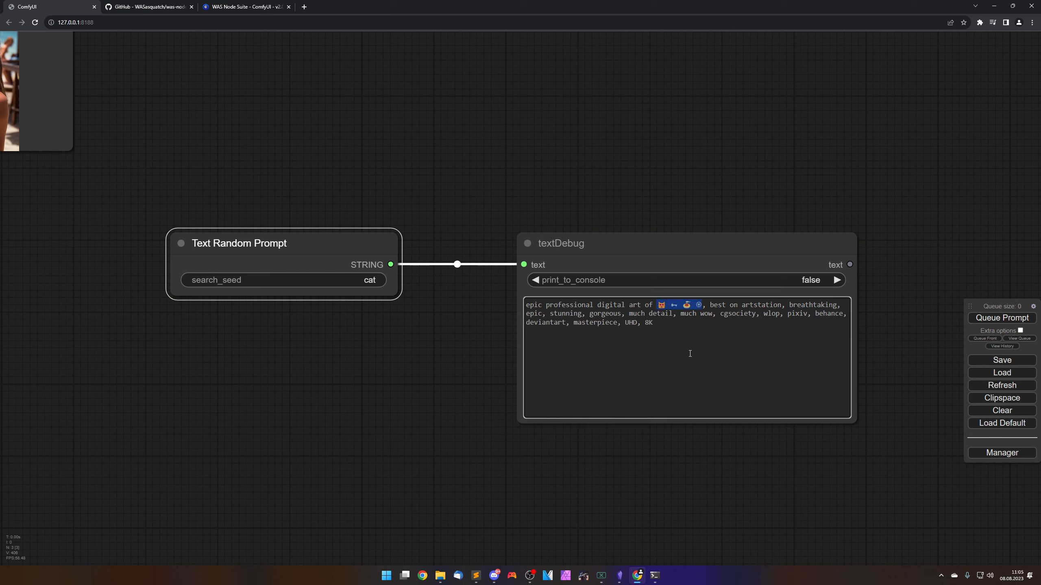
{"action": "left_click", "coordinate": [683, 307]}
{"action": "left_click_drag", "start_coordinate": [657, 305], "coordinate": [702, 306]}
{"action": "left_click", "coordinate": [680, 308]}
Delete the textDebug and Text Random Prompt nodes.
{"action": "scroll", "coordinate": [611, 216], "scroll_direction": "down", "scroll_amount": 2}
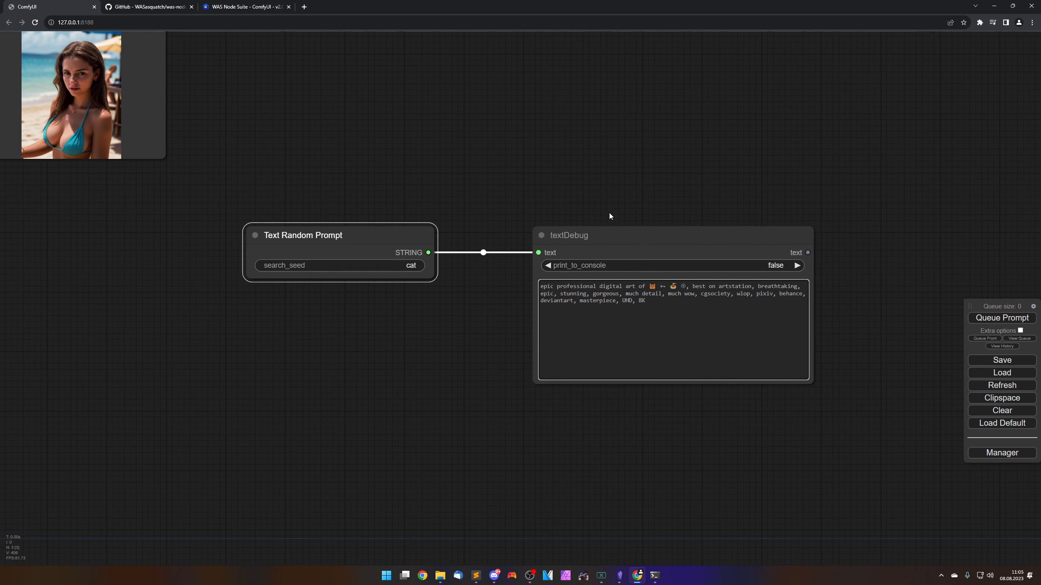
{"action": "left_click", "coordinate": [609, 236]}
{"action": "key", "text": "Delete"}
{"action": "left_click", "coordinate": [402, 235]}
{"action": "key", "text": "Delete"}
Add a WAS Suite Text Random Line node beside Load Image and remove it again.
{"action": "left_click_drag", "start_coordinate": [554, 246], "coordinate": [701, 426]}
{"action": "left_click_drag", "start_coordinate": [545, 297], "coordinate": [621, 321]}
{"action": "right_click", "coordinate": [584, 259]}
{"action": "left_click", "coordinate": [591, 261]}
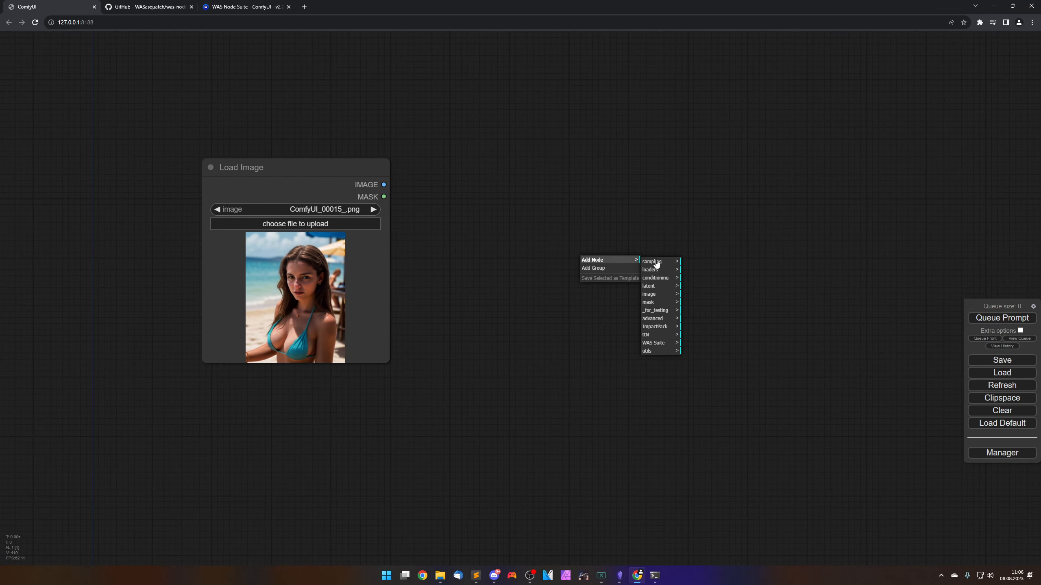
{"action": "left_click", "coordinate": [664, 344]}
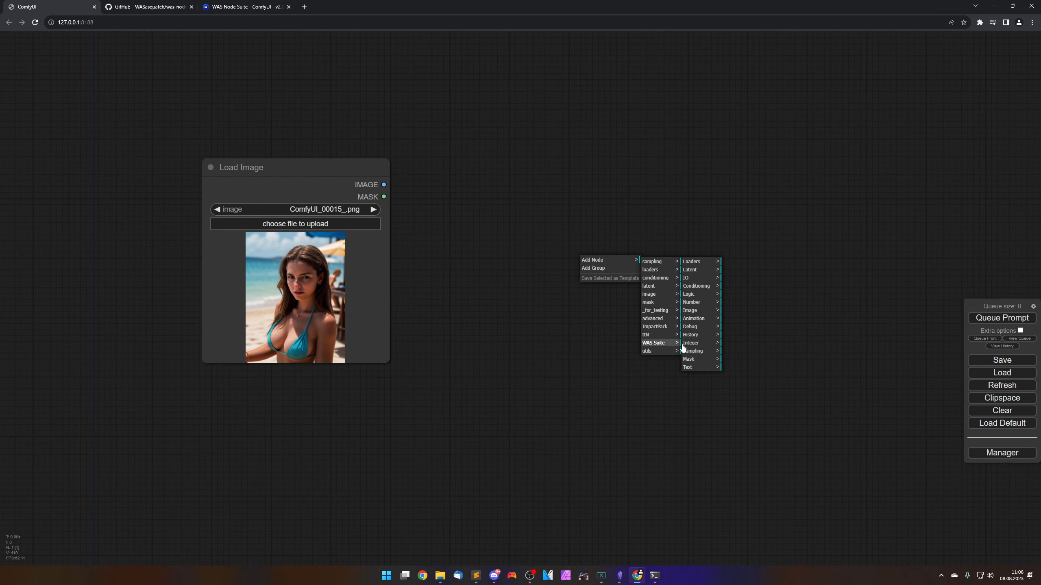
{"action": "left_click", "coordinate": [694, 367]}
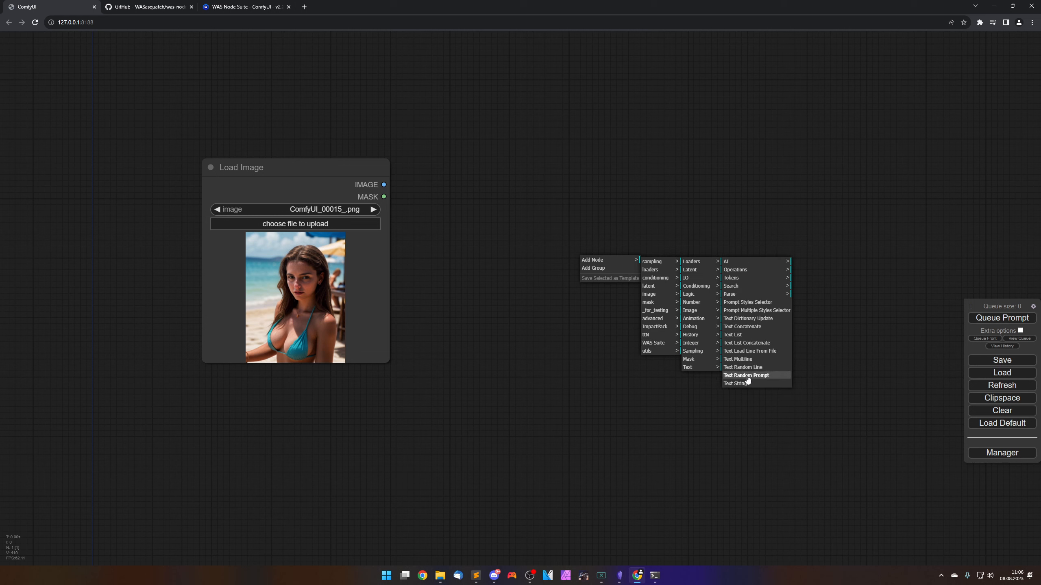
{"action": "left_click", "coordinate": [733, 367]}
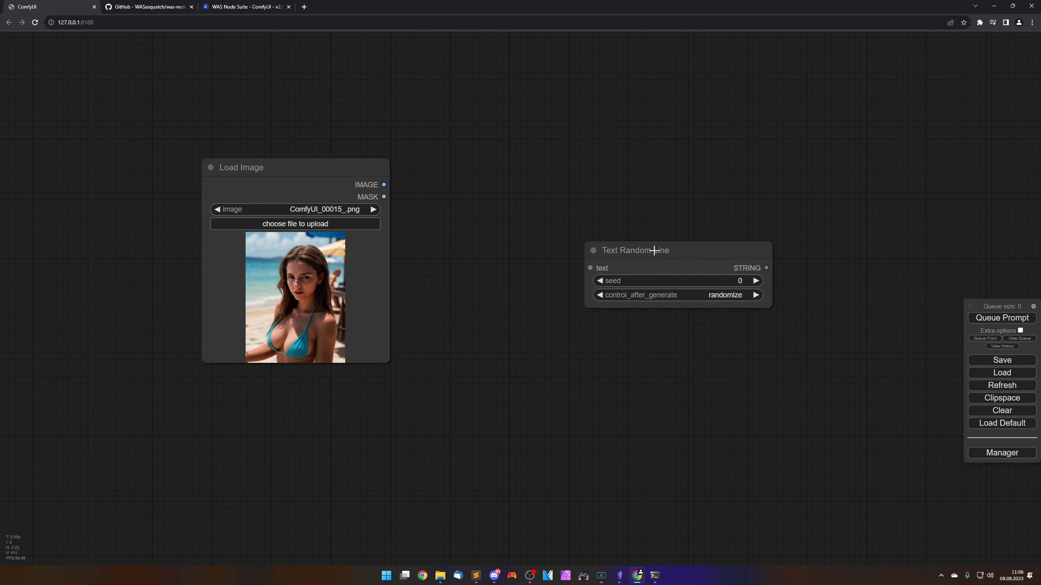
{"action": "left_click_drag", "start_coordinate": [654, 250], "coordinate": [619, 254]}
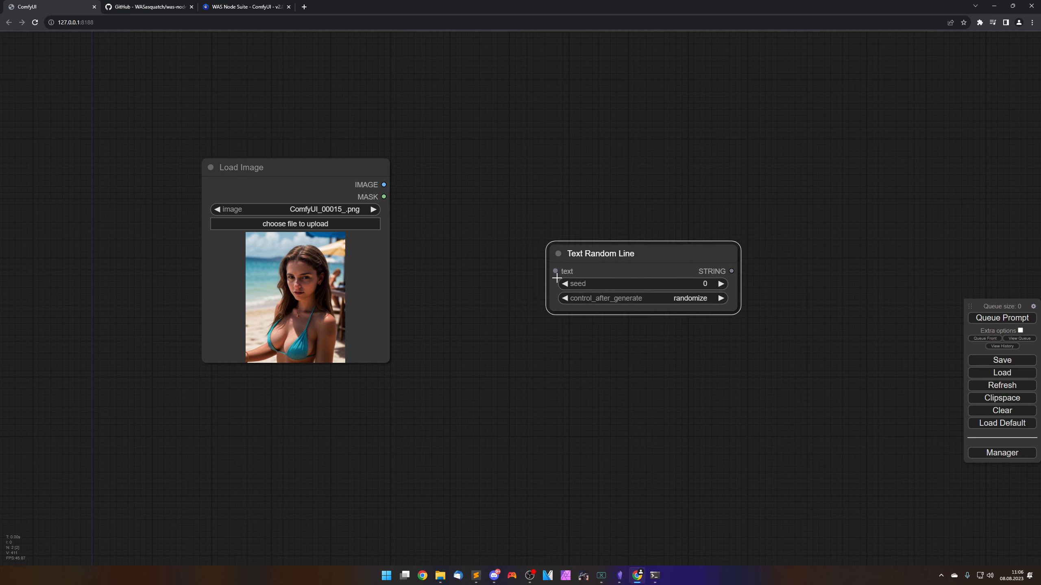
{"action": "left_click_drag", "start_coordinate": [627, 253], "coordinate": [627, 256]}
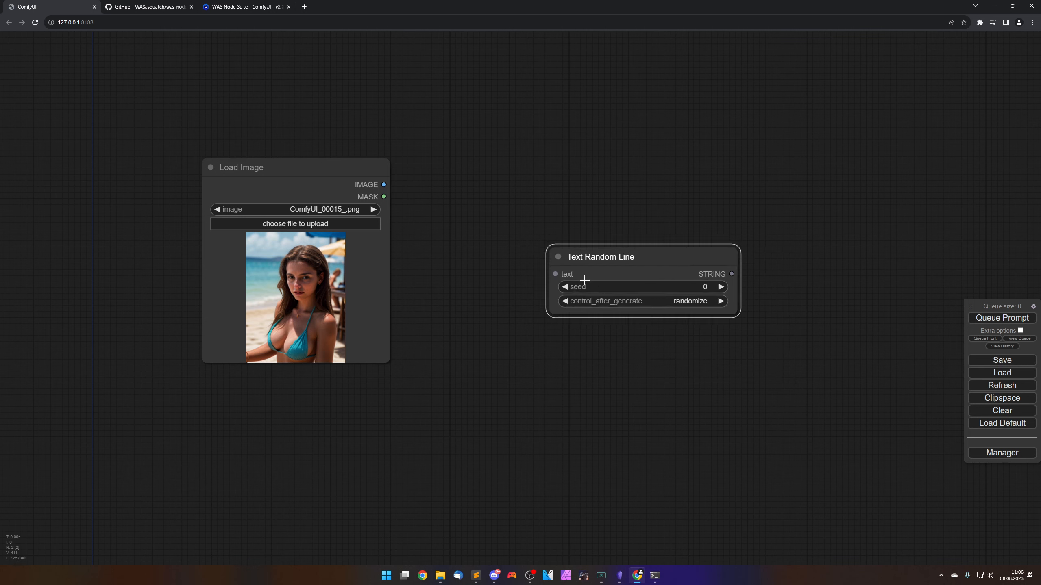
{"action": "right_click", "coordinate": [647, 257]}
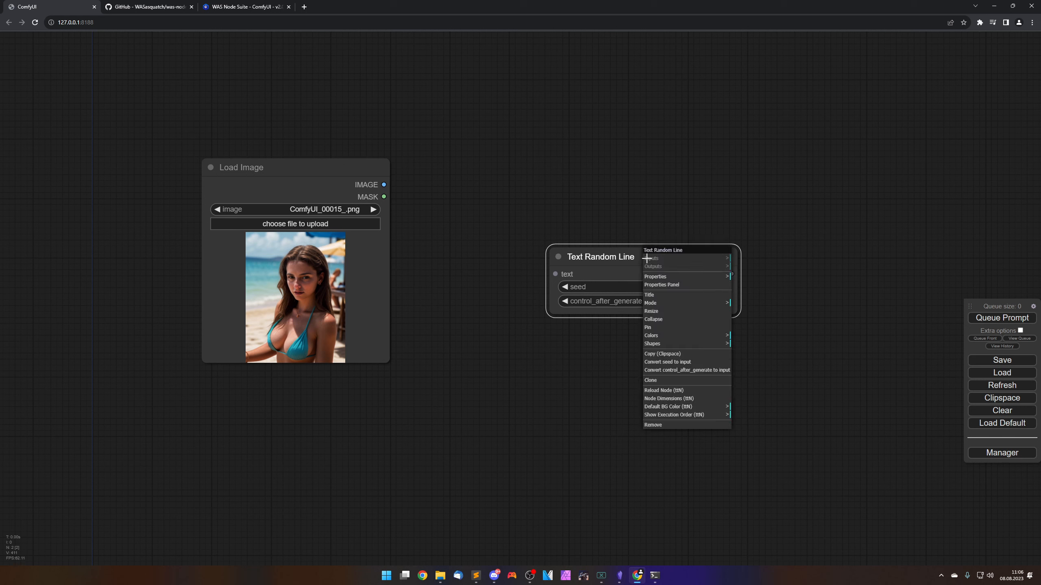
{"action": "left_click", "coordinate": [676, 426]}
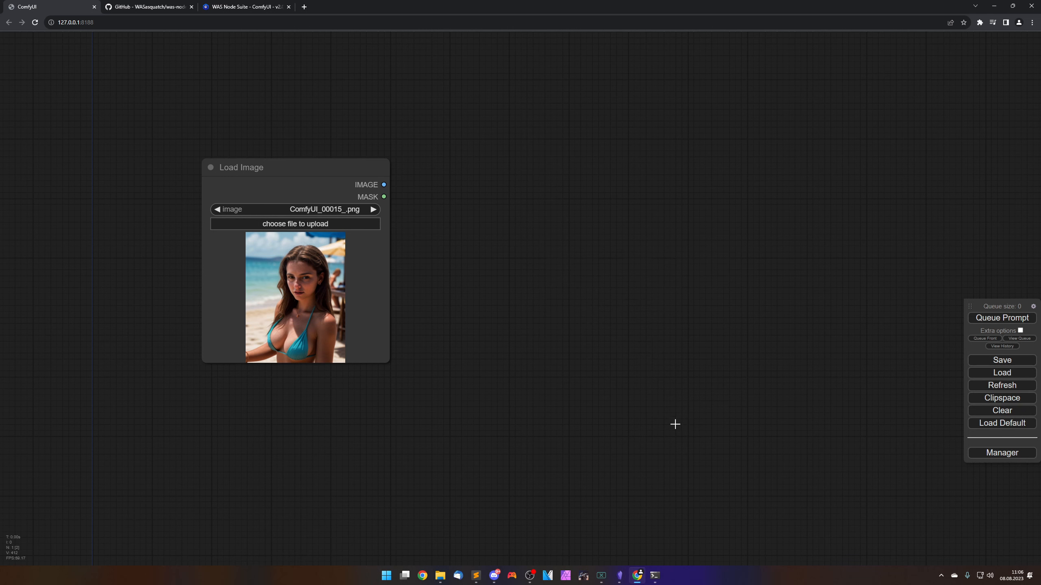
Review the nodes in the Parse, Search and Tokens groups of WAS Suite's Text category.
{"action": "right_click", "coordinate": [600, 260]}
{"action": "left_click", "coordinate": [608, 261]}
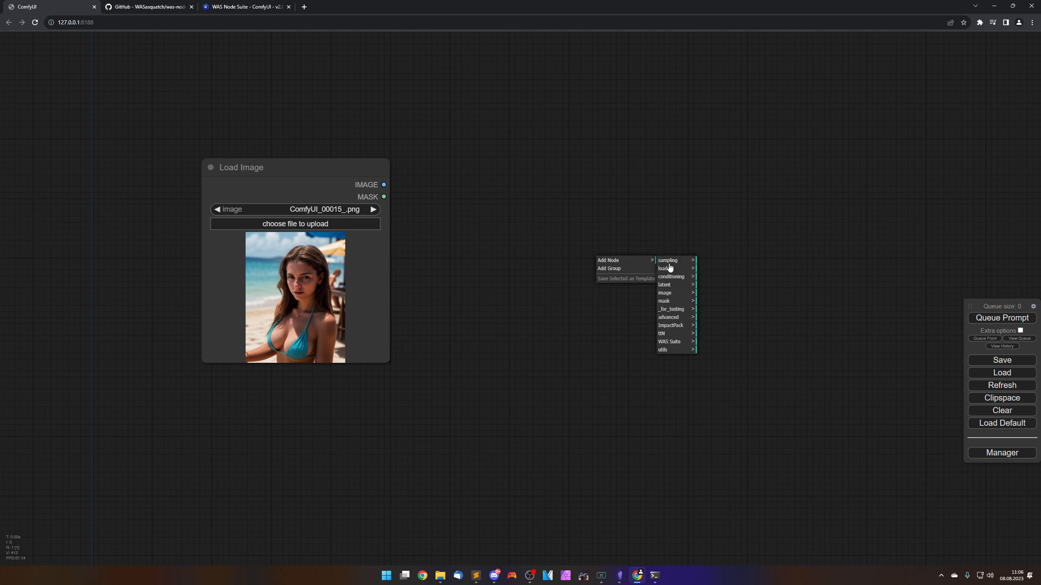
{"action": "left_click", "coordinate": [670, 350]}
{"action": "left_click", "coordinate": [671, 343]}
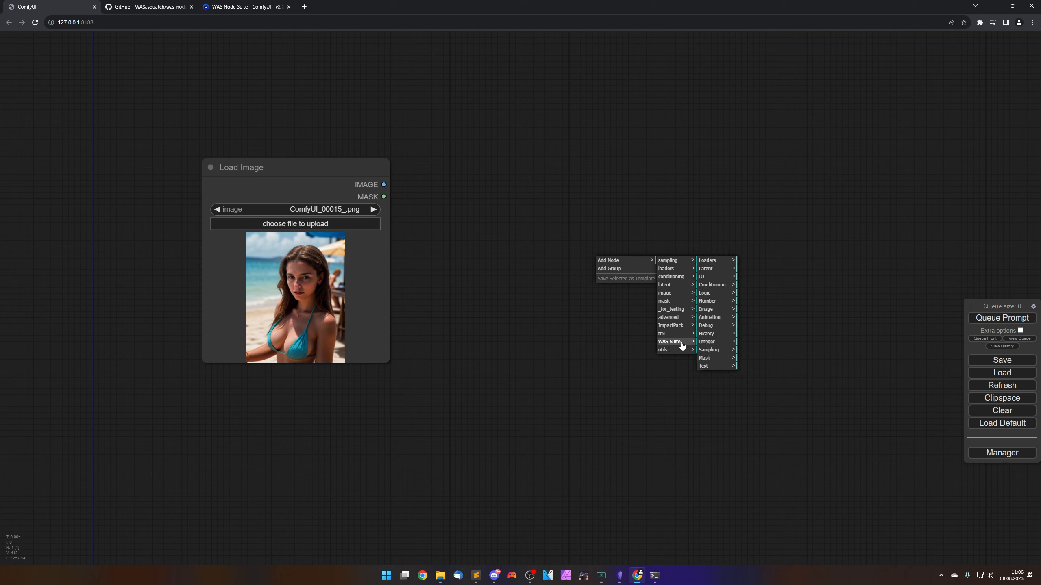
{"action": "left_click", "coordinate": [708, 366]}
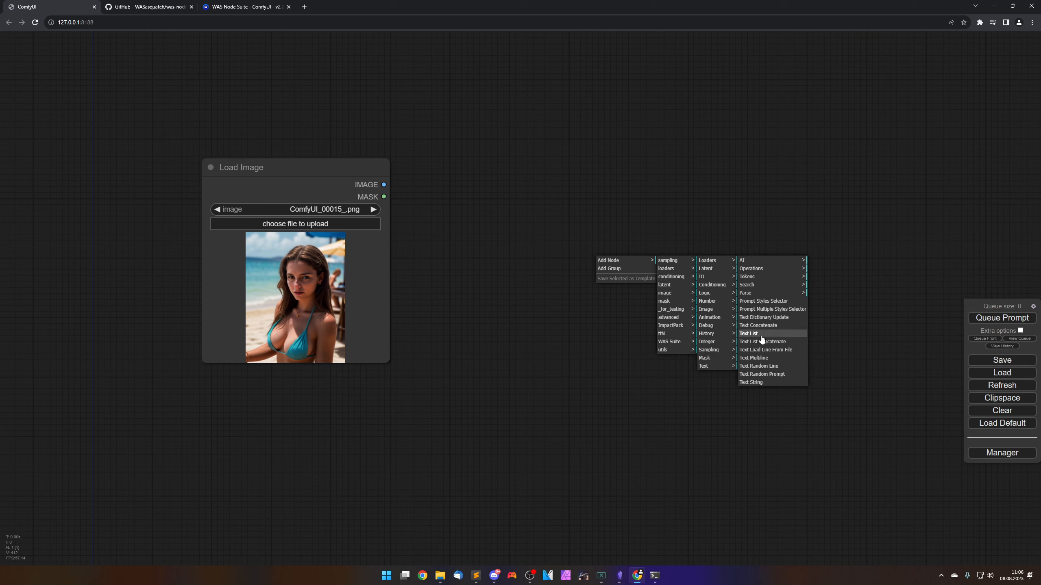
{"action": "left_click", "coordinate": [757, 293]}
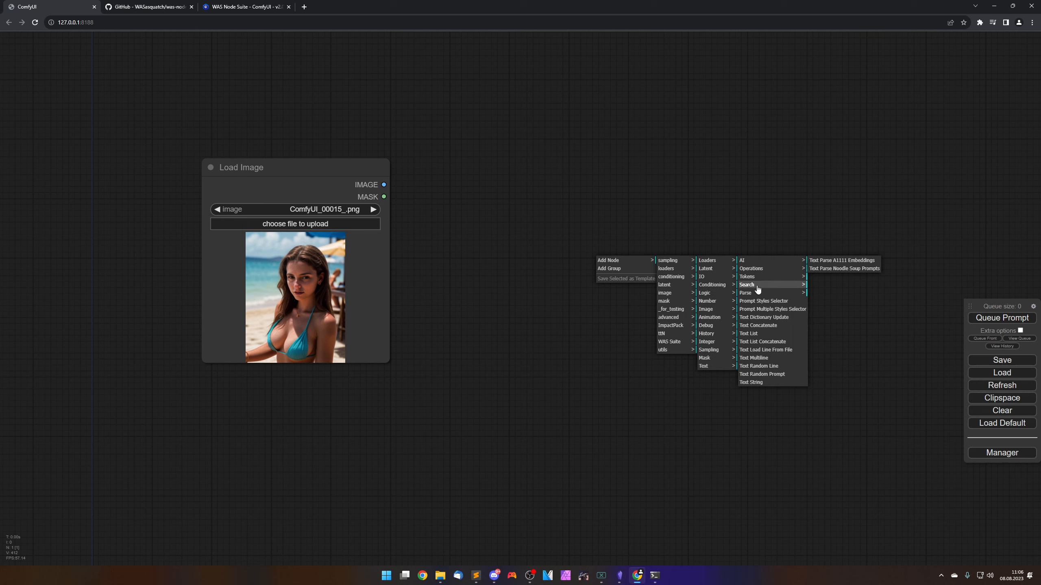
{"action": "left_click", "coordinate": [757, 290]}
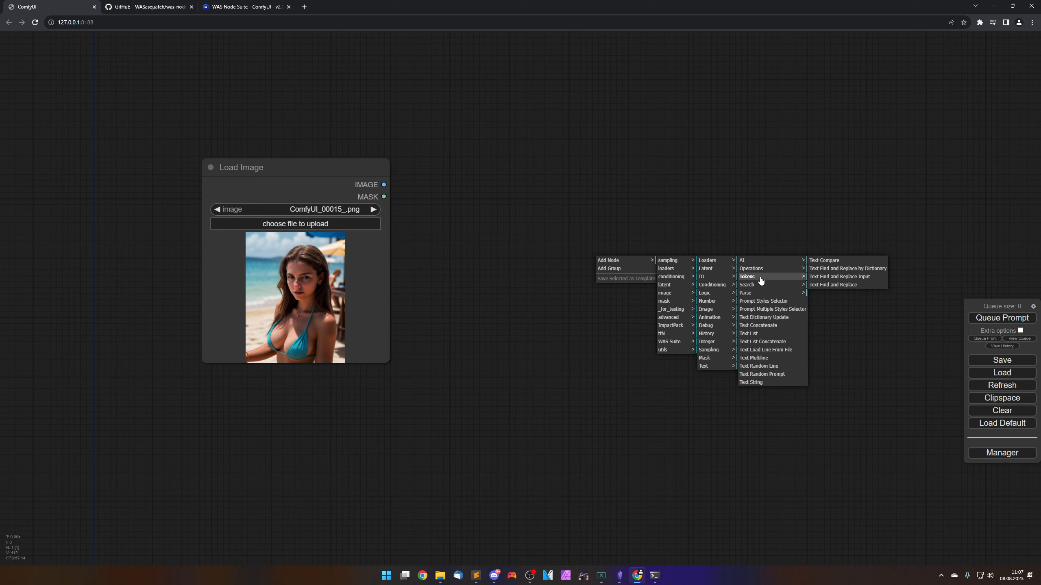
{"action": "left_click", "coordinate": [761, 280]}
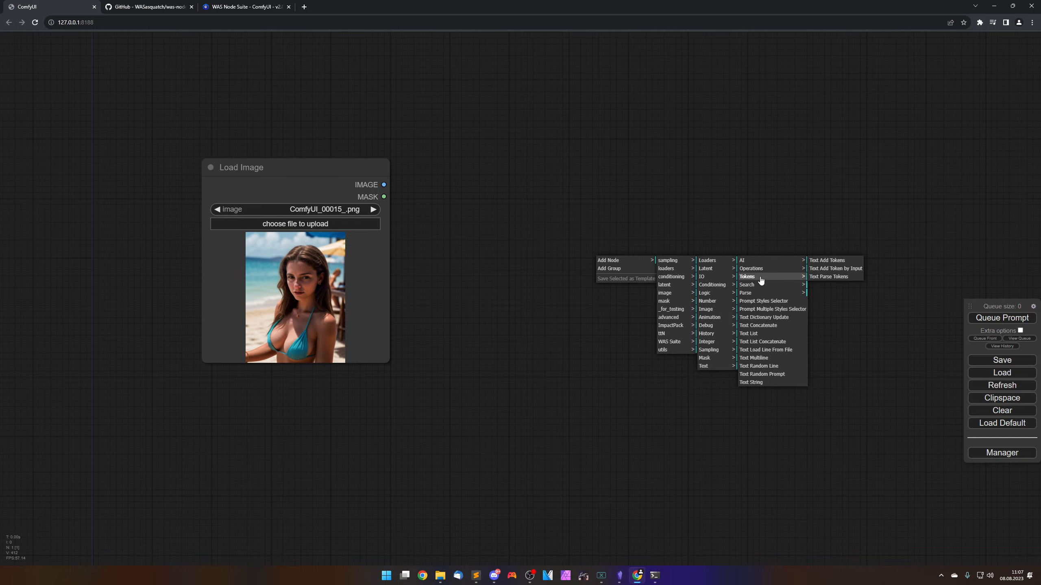
Switch to the WAS Node Suite pages on Civitai and GitHub and find the README's Text Tokens section.
{"action": "left_click", "coordinate": [251, 7]}
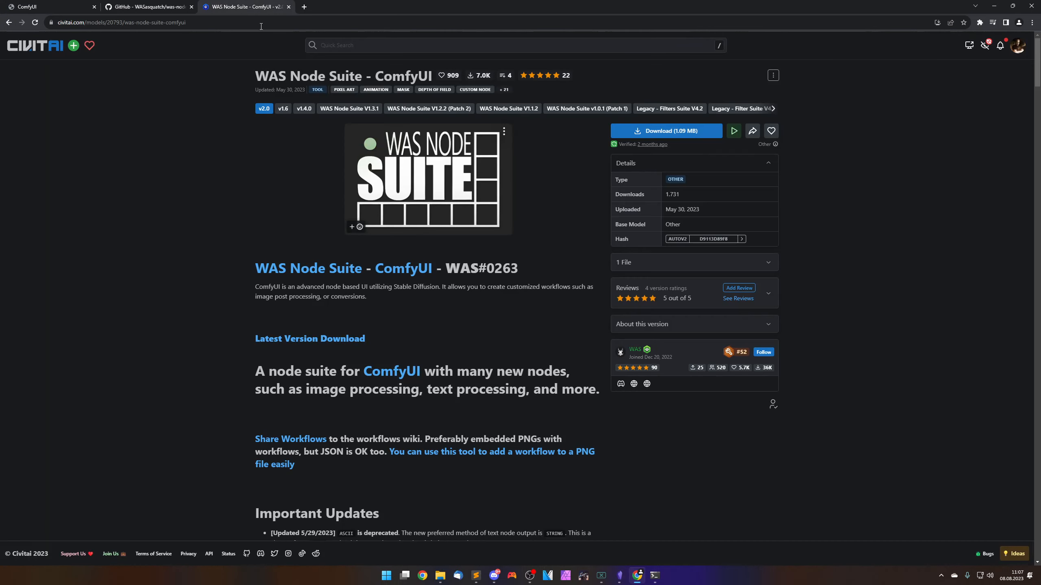
{"action": "scroll", "coordinate": [394, 333], "scroll_direction": "down", "scroll_amount": 2}
{"action": "scroll", "coordinate": [394, 333], "scroll_direction": "down", "scroll_amount": 20}
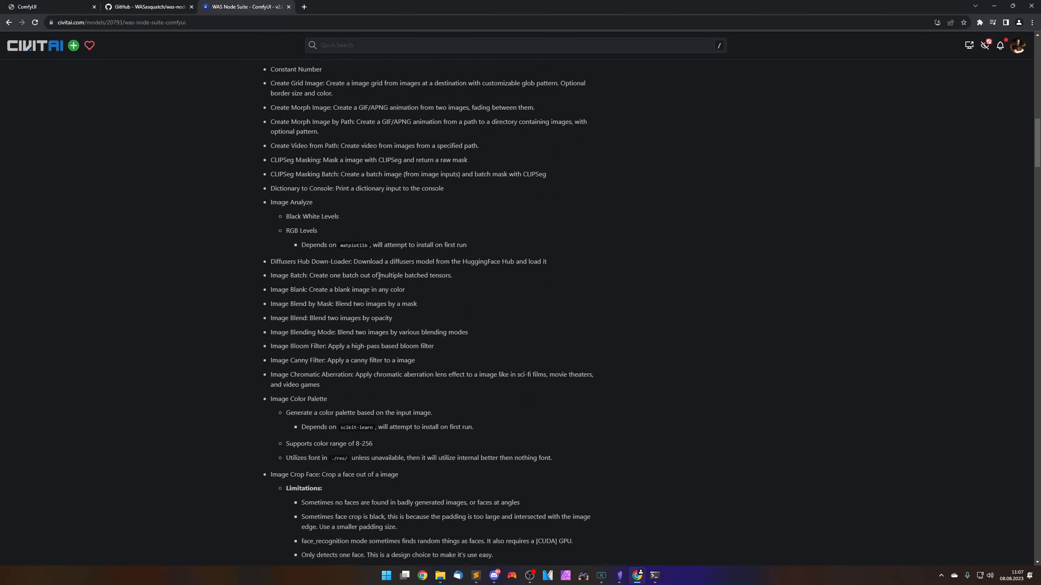
{"action": "left_click", "coordinate": [133, 6]}
{"action": "scroll", "coordinate": [458, 330], "scroll_direction": "down", "scroll_amount": 20}
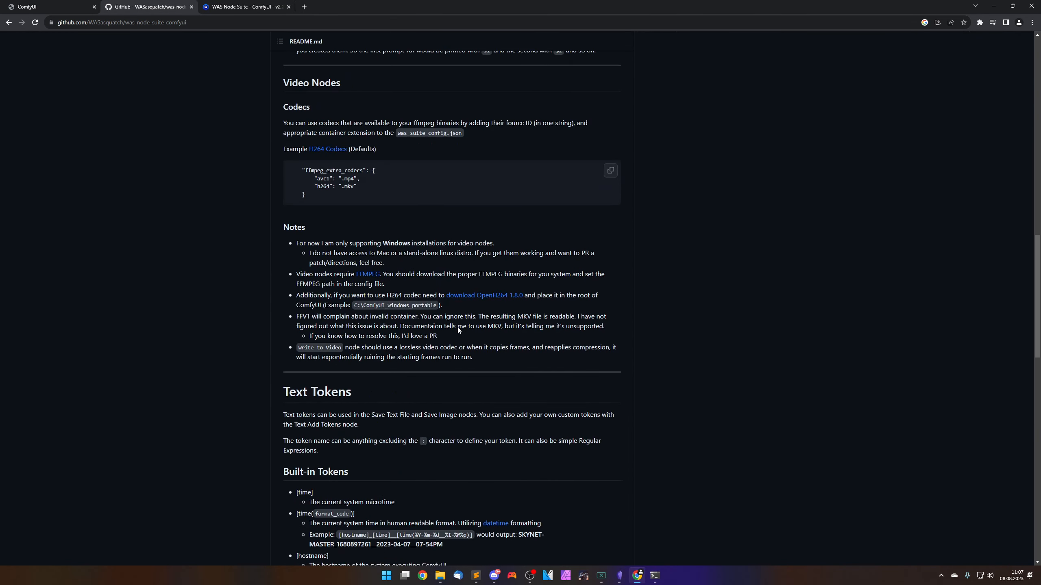
{"action": "scroll", "coordinate": [437, 301], "scroll_direction": "up", "scroll_amount": 1}
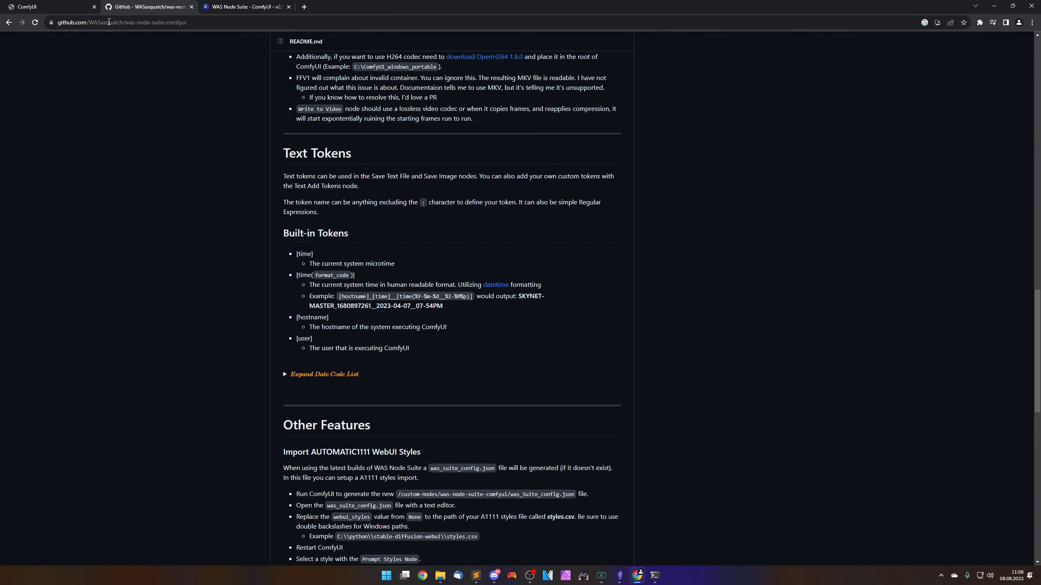
Expand the Date Code List under Built-in Tokens and examine its date and time directives.
{"action": "left_click", "coordinate": [285, 375]}
{"action": "scroll", "coordinate": [443, 368], "scroll_direction": "down", "scroll_amount": 3}
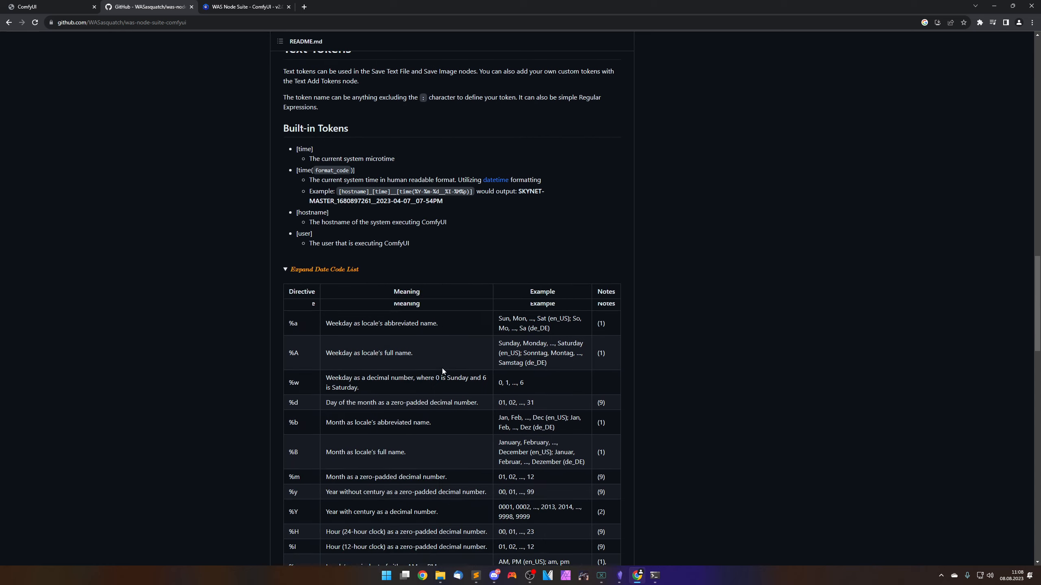
{"action": "scroll", "coordinate": [441, 371], "scroll_direction": "down", "scroll_amount": 4}
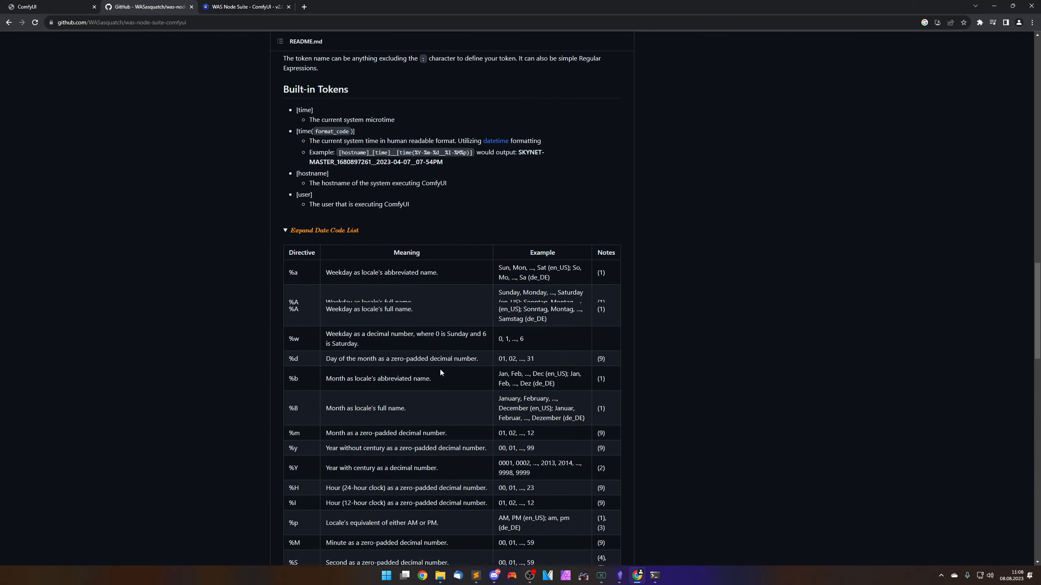
{"action": "scroll", "coordinate": [440, 373], "scroll_direction": "down", "scroll_amount": 7}
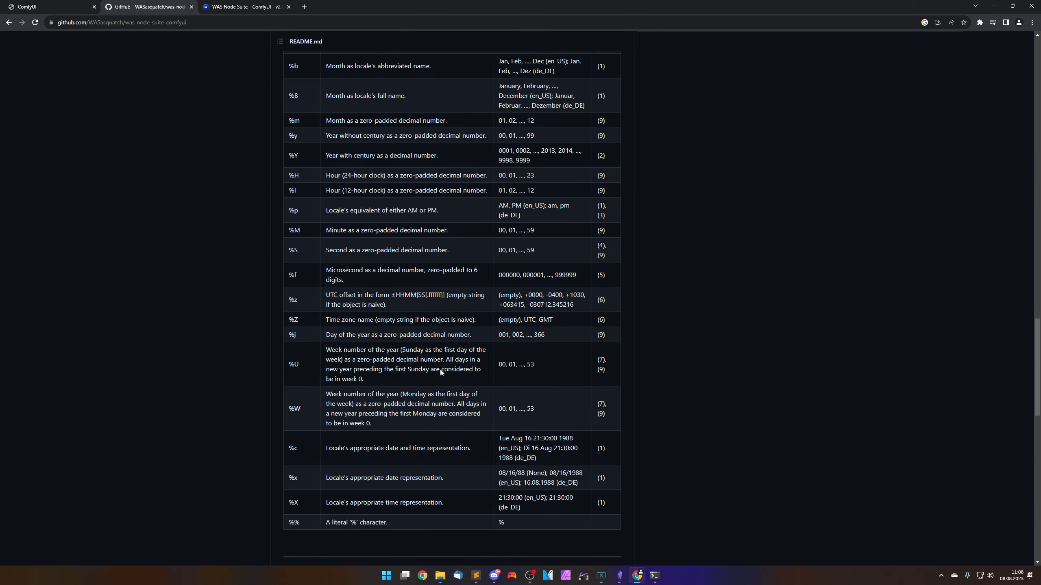
{"action": "scroll", "coordinate": [439, 371], "scroll_direction": "up", "scroll_amount": 3}
{"action": "scroll", "coordinate": [439, 369], "scroll_direction": "up", "scroll_amount": 15}
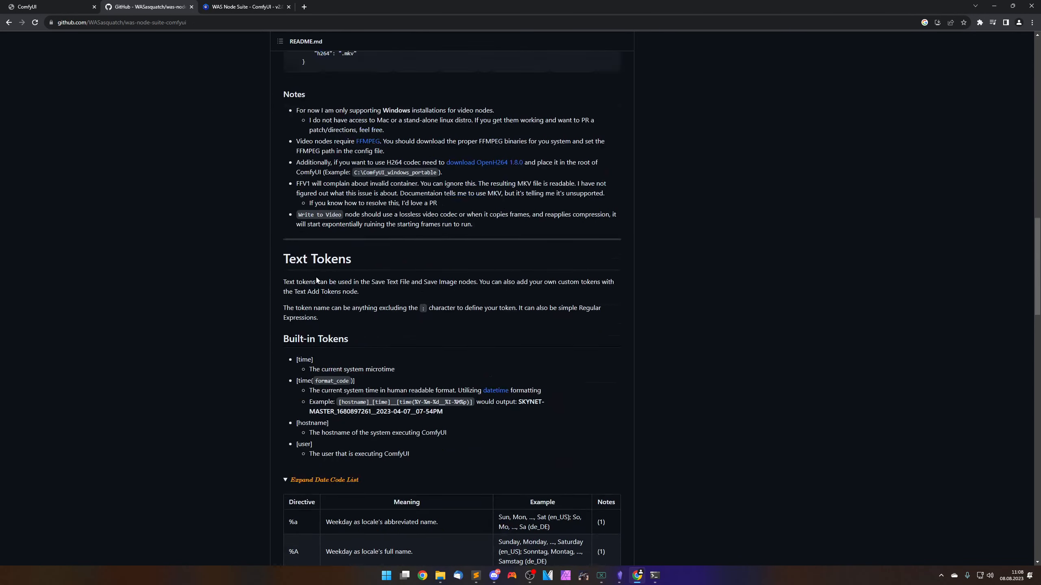
Return to ComfyUI, add the BLIP Analyze Image node from WAS Suite's AI text group and place it beside Load Image.
{"action": "left_click", "coordinate": [72, 7]}
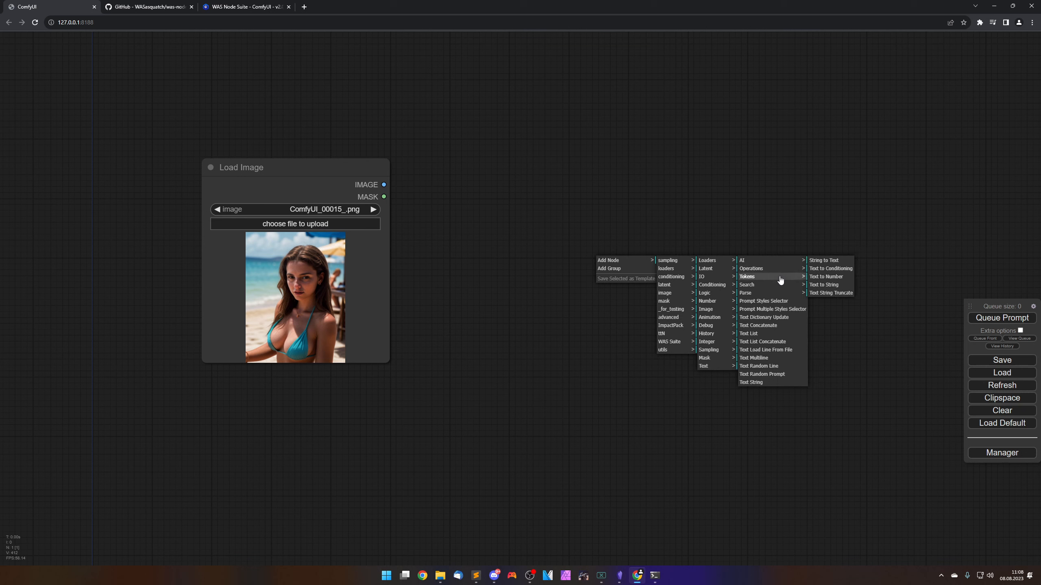
{"action": "left_click", "coordinate": [766, 269]}
{"action": "left_click", "coordinate": [766, 265]}
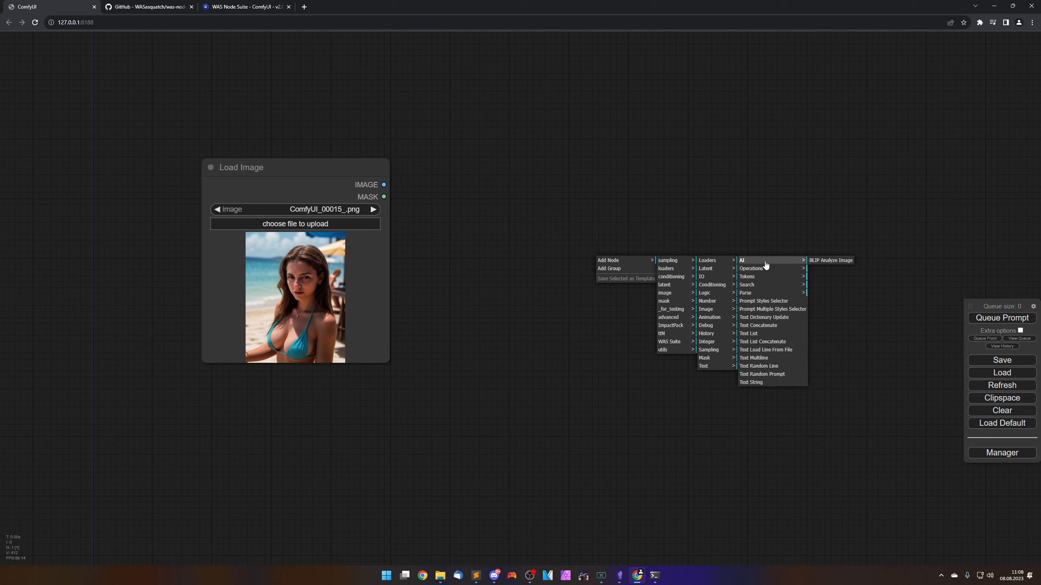
{"action": "left_click", "coordinate": [836, 261]}
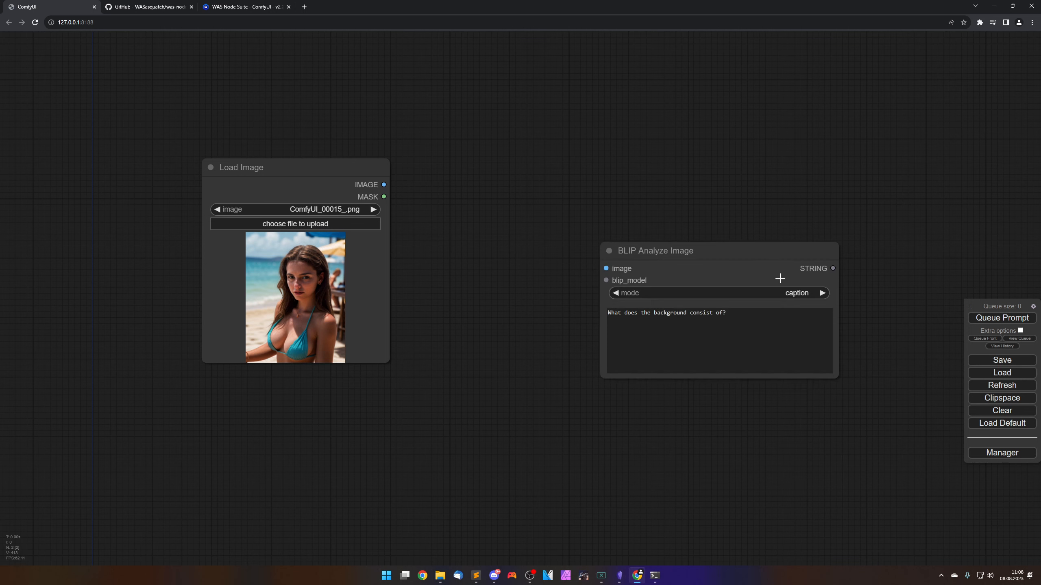
{"action": "left_click_drag", "start_coordinate": [710, 253], "coordinate": [581, 227]}
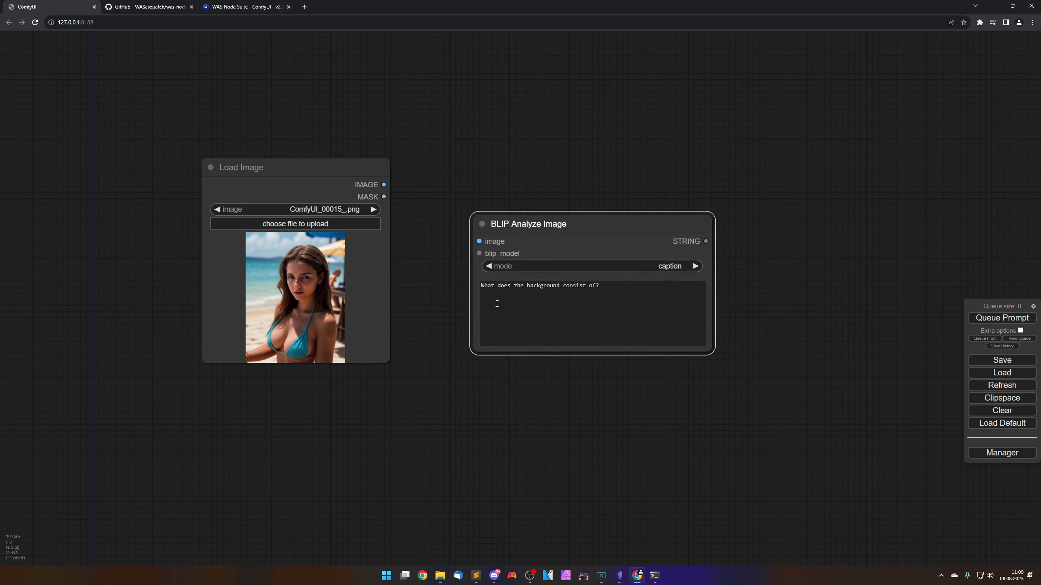
{"action": "left_click_drag", "start_coordinate": [346, 176], "coordinate": [315, 177]}
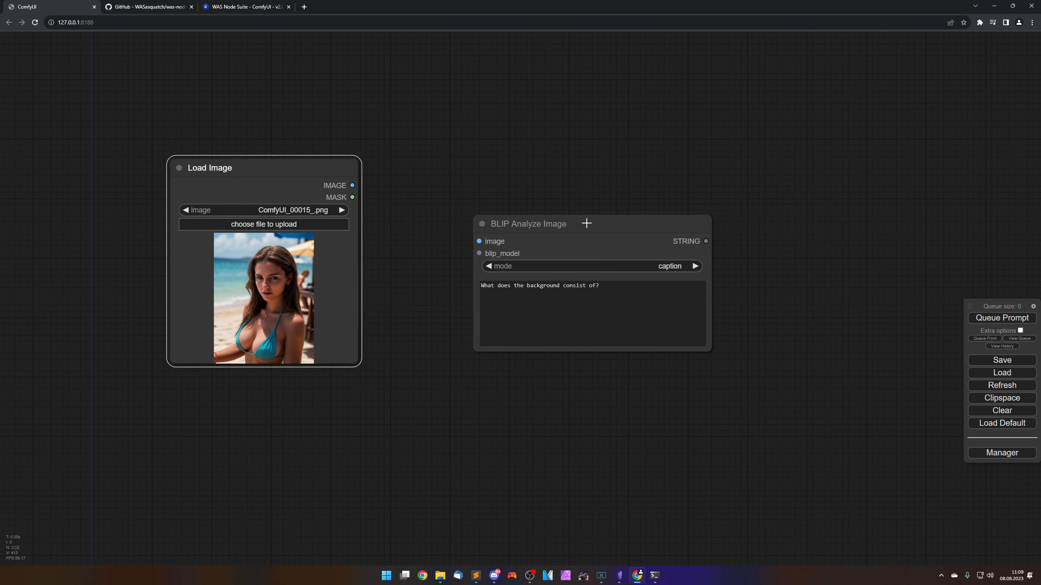
{"action": "left_click_drag", "start_coordinate": [554, 253], "coordinate": [545, 239]}
Add a WAS Suite BLIP Model Loader node below Load Image and shift BLIP Analyze Image slightly up.
{"action": "right_click", "coordinate": [500, 155]}
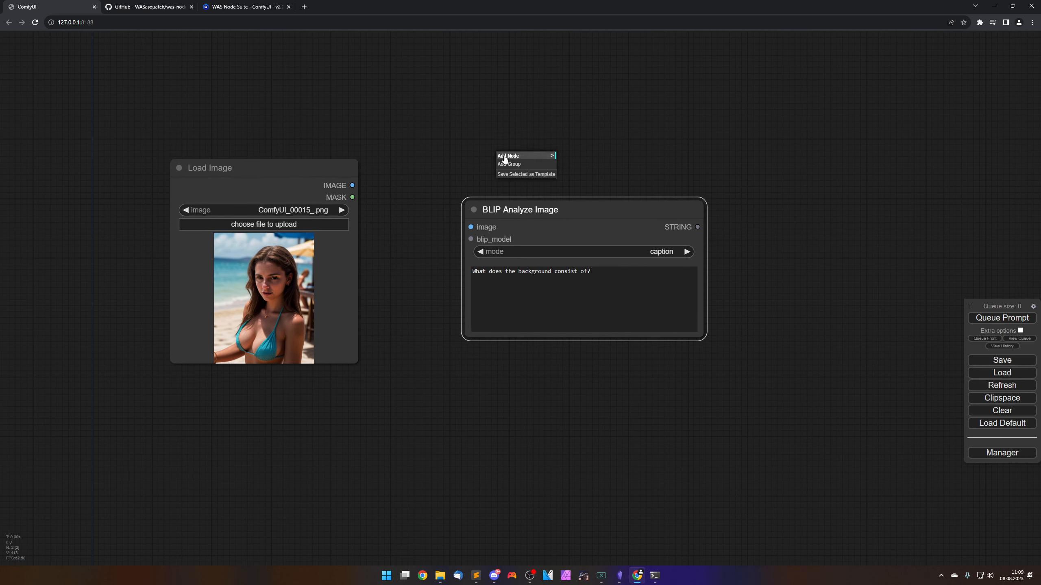
{"action": "left_click", "coordinate": [529, 156]}
{"action": "left_click", "coordinate": [577, 238]}
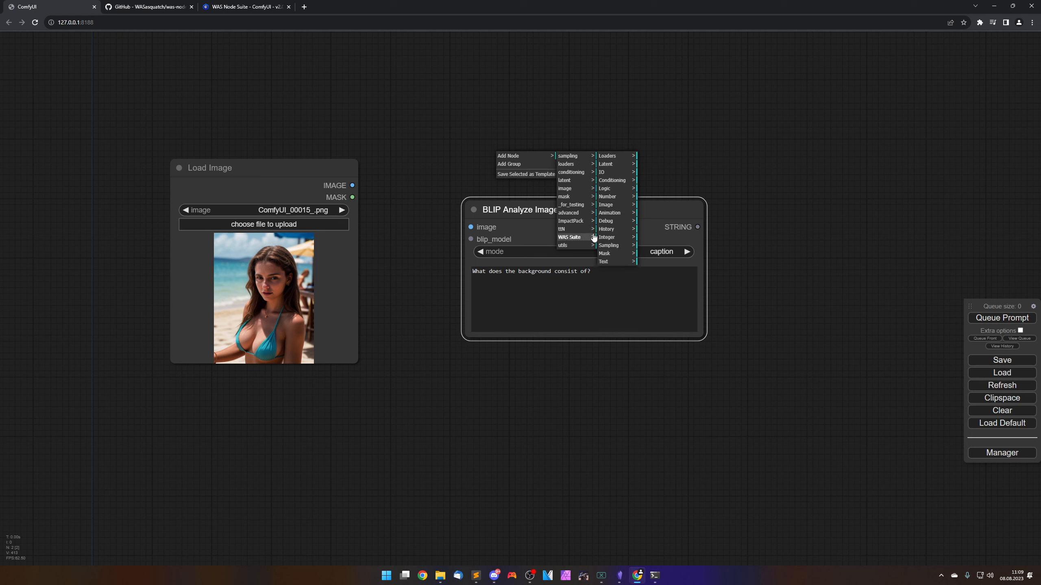
{"action": "left_click", "coordinate": [614, 158]}
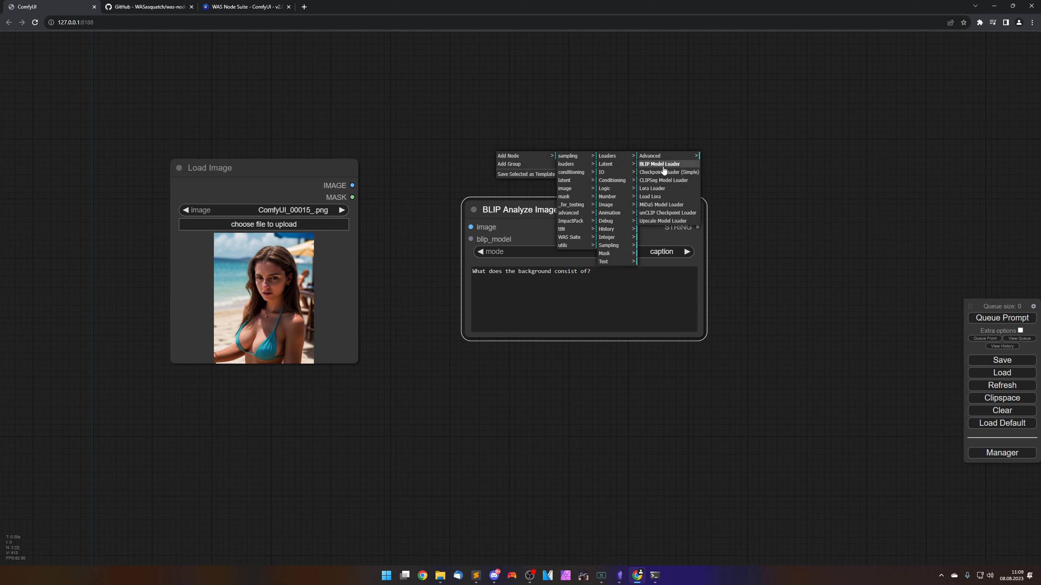
{"action": "left_click", "coordinate": [662, 164]}
{"action": "left_click_drag", "start_coordinate": [610, 148], "coordinate": [283, 412]}
{"action": "mouse_move", "coordinate": [536, 219]}
{"action": "left_mouse_down"}
{"action": "mouse_move", "coordinate": [527, 212]}
{"action": "mouse_move", "coordinate": [550, 203]}
{"action": "left_mouse_up"}
Add a ttN textDebug node and place it to the right of BLIP Analyze Image.
{"action": "double_click", "coordinate": [697, 242]}
{"action": "type", "text": "debug"}
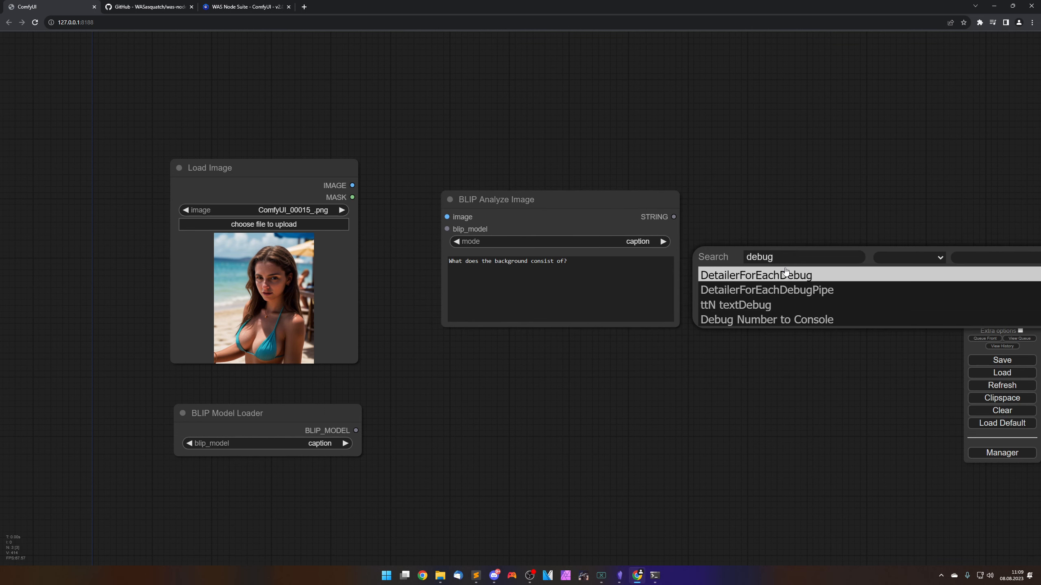
{"action": "key", "text": "Down"}
{"action": "key", "text": "Down"}
{"action": "key", "text": "Return"}
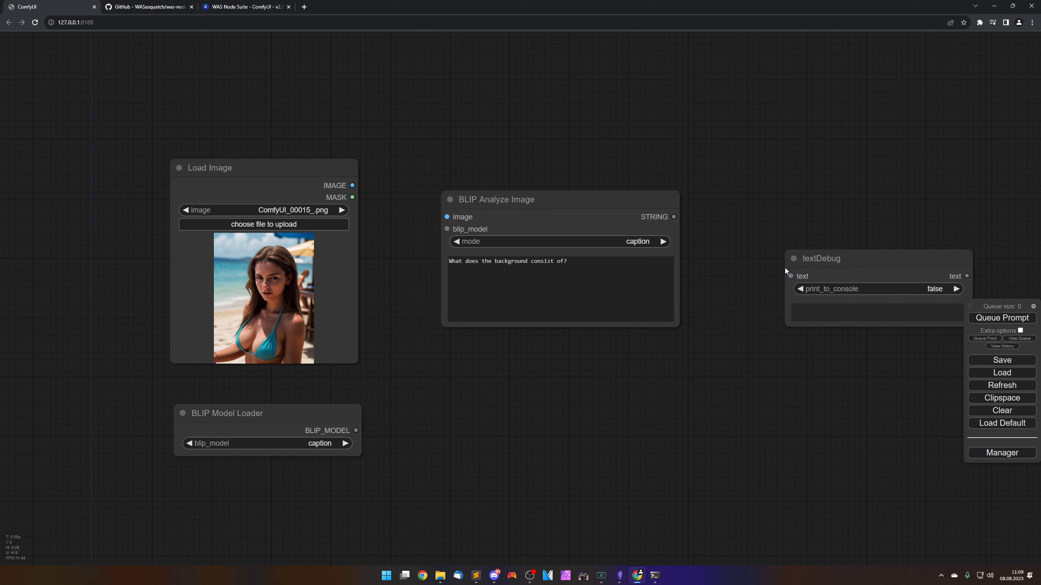
{"action": "left_click_drag", "start_coordinate": [822, 256], "coordinate": [761, 202]}
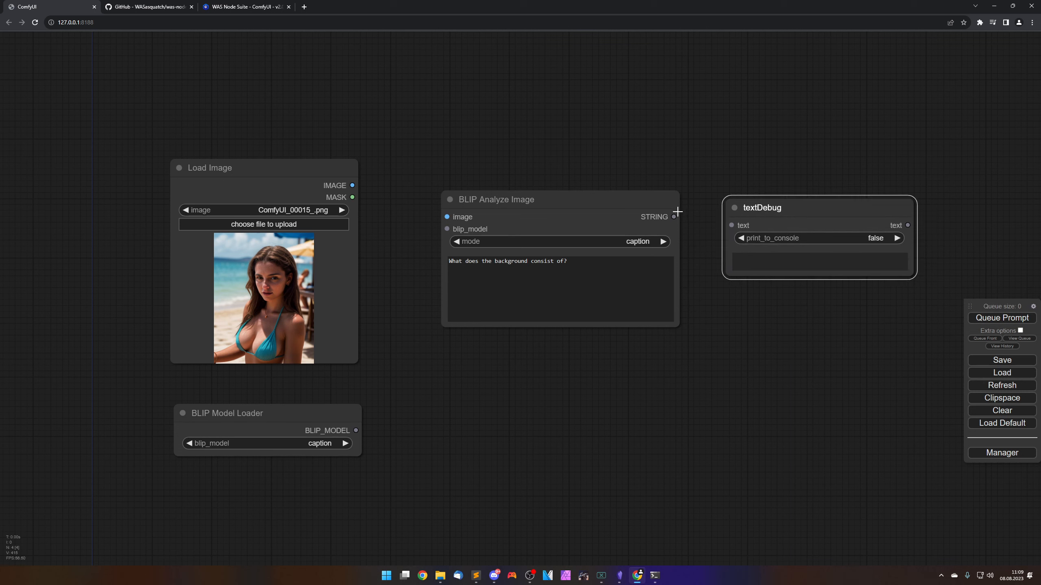
Connect BLIP Analyze Image's STRING output to textDebug's text input, enlarge textDebug and align both nodes.
{"action": "left_click_drag", "start_coordinate": [674, 216], "coordinate": [731, 225]}
{"action": "left_click_drag", "start_coordinate": [908, 274], "coordinate": [950, 330]}
{"action": "left_click_drag", "start_coordinate": [808, 206], "coordinate": [804, 194]}
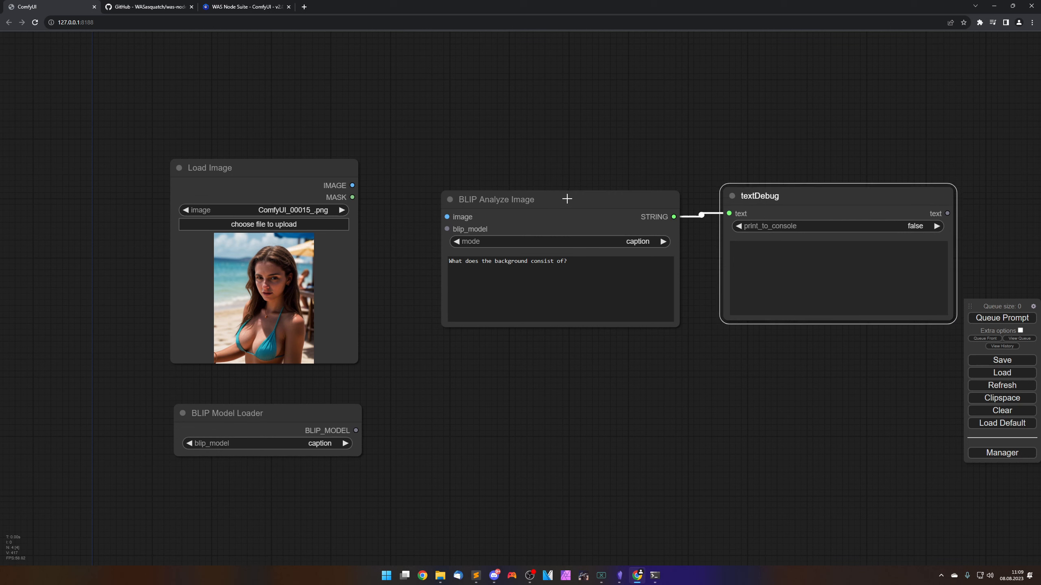
{"action": "left_click_drag", "start_coordinate": [565, 200], "coordinate": [545, 190]}
{"action": "left_click_drag", "start_coordinate": [755, 199], "coordinate": [754, 192]}
{"action": "left_click", "coordinate": [631, 378]}
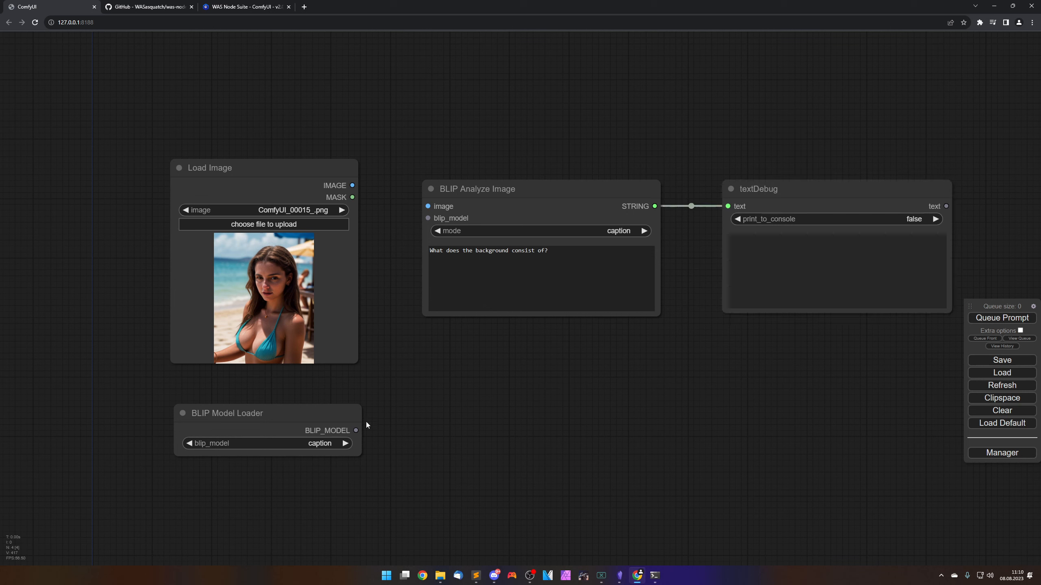
Connect the BLIP Model Loader and Load Image's IMAGE output to BLIP Analyze Image and tidy the node positions.
{"action": "left_click_drag", "start_coordinate": [356, 430], "coordinate": [429, 218]}
{"action": "left_click_drag", "start_coordinate": [352, 186], "coordinate": [428, 206]}
{"action": "left_click", "coordinate": [518, 183]}
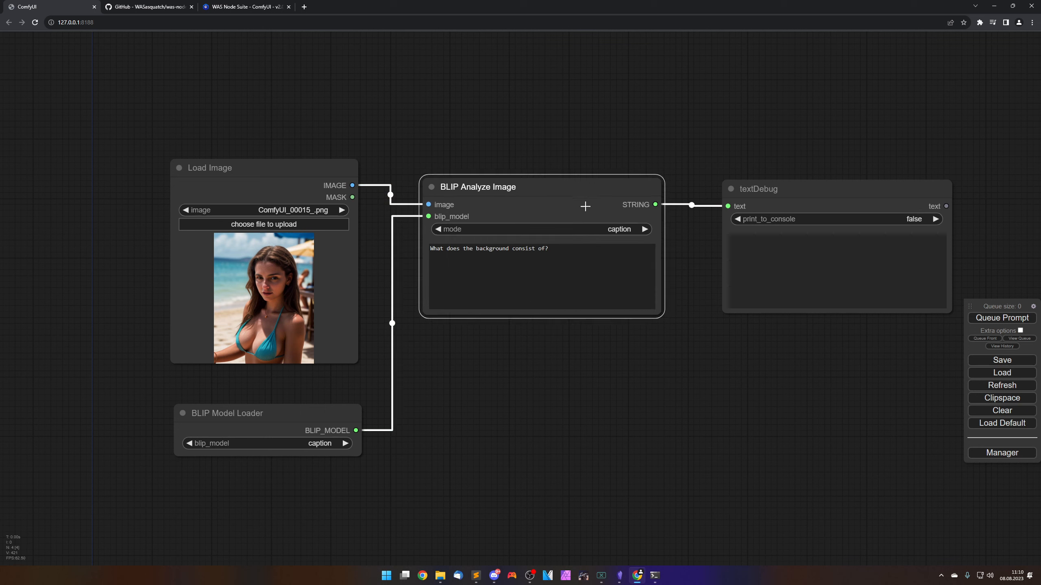
{"action": "left_click_drag", "start_coordinate": [791, 192], "coordinate": [785, 190]}
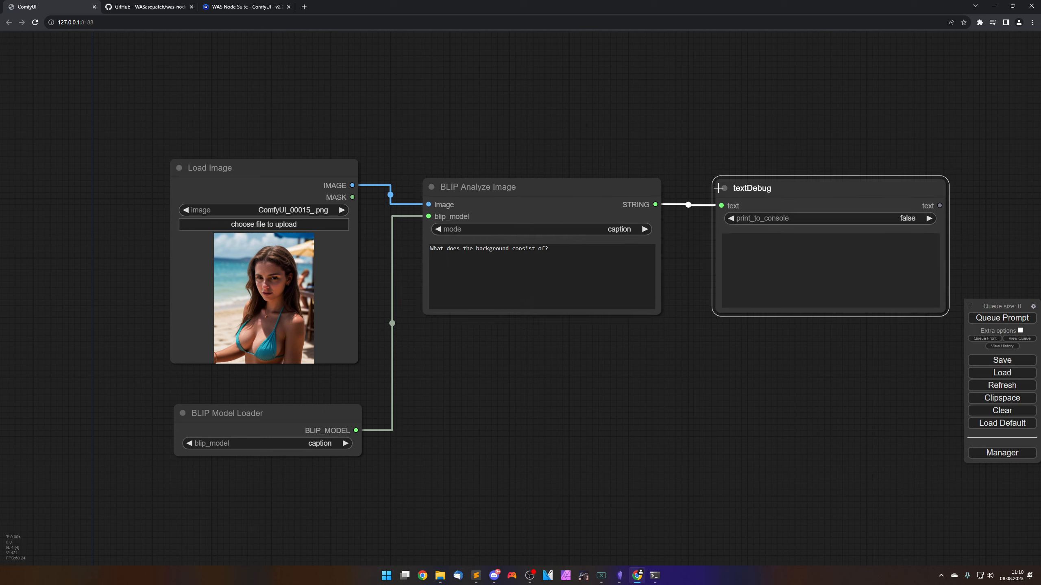
{"action": "left_click", "coordinate": [225, 179]}
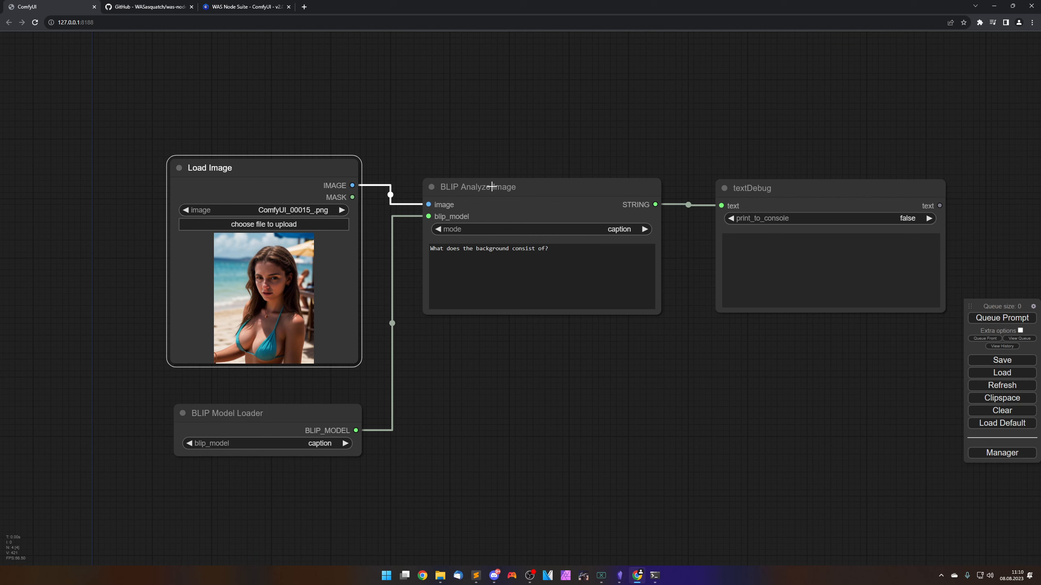
{"action": "left_click", "coordinate": [492, 187]}
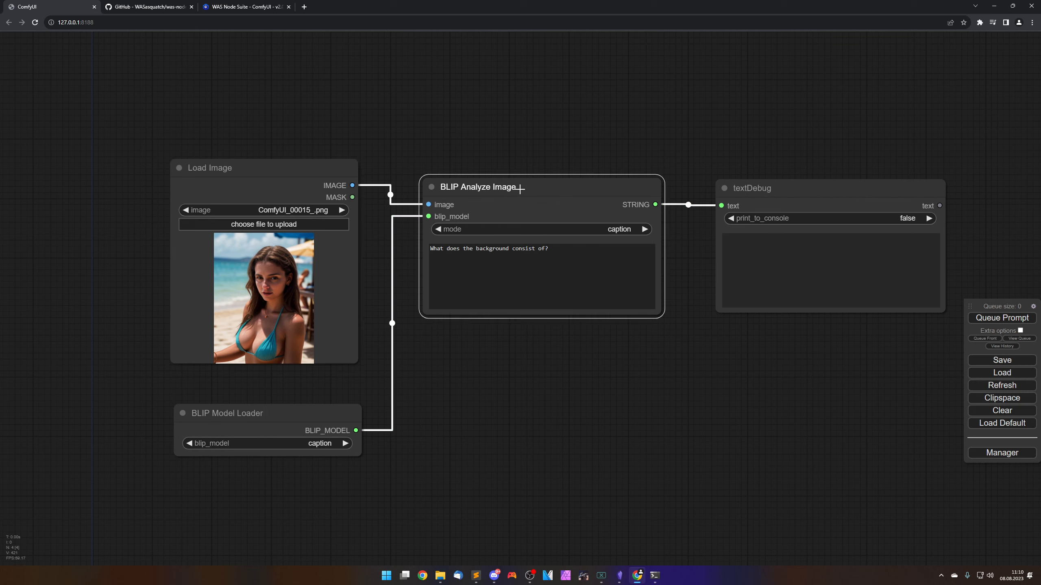
{"action": "left_click_drag", "start_coordinate": [519, 188], "coordinate": [520, 190]}
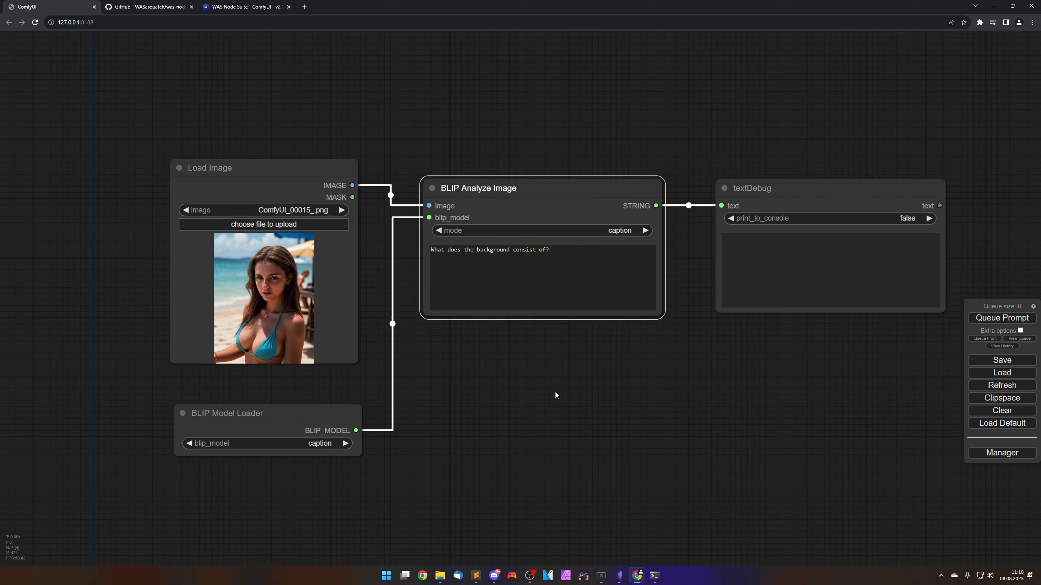
{"action": "left_click", "coordinate": [569, 393]}
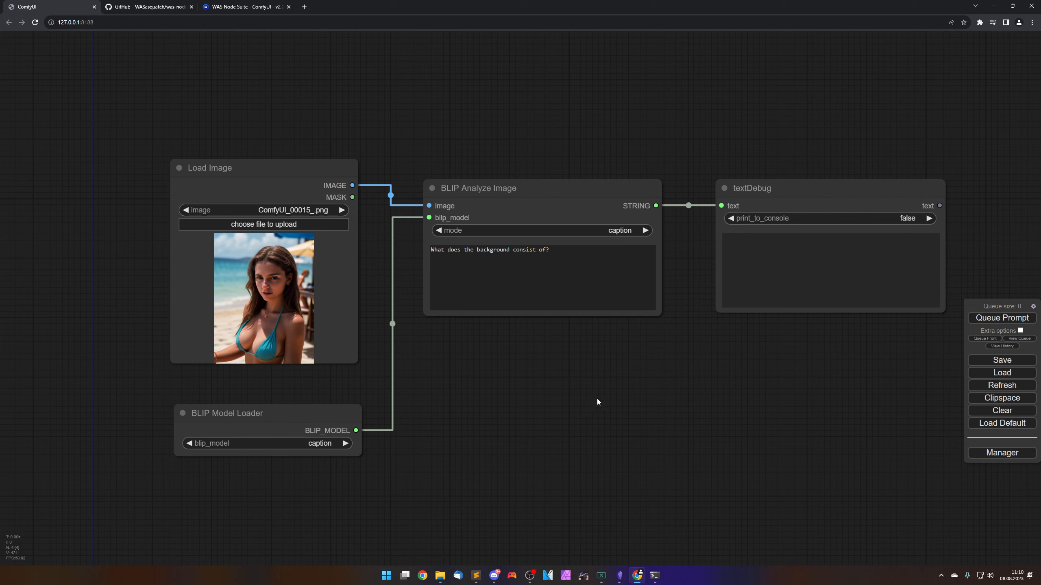
{"action": "left_click_drag", "start_coordinate": [639, 392], "coordinate": [535, 377]}
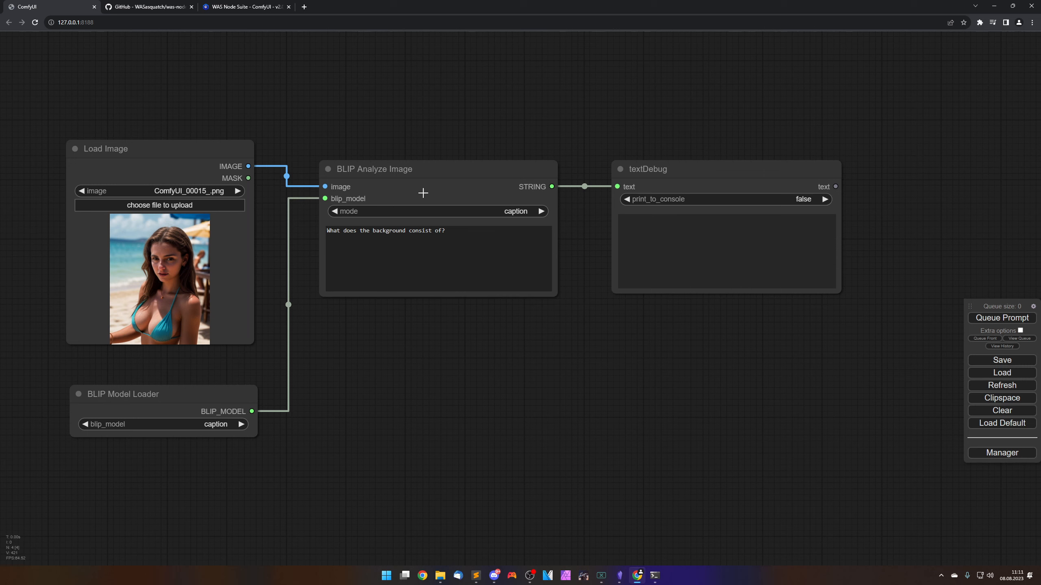
Run the BLIP caption workflow, check its output in the console window and return to the node graph.
{"action": "left_click", "coordinate": [424, 193]}
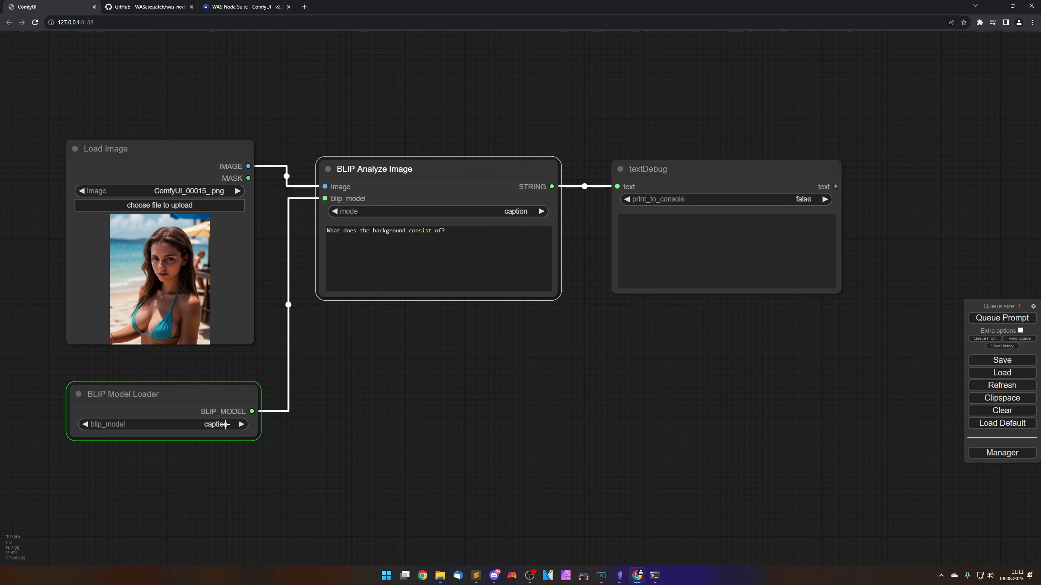
{"action": "left_click", "coordinate": [655, 575]}
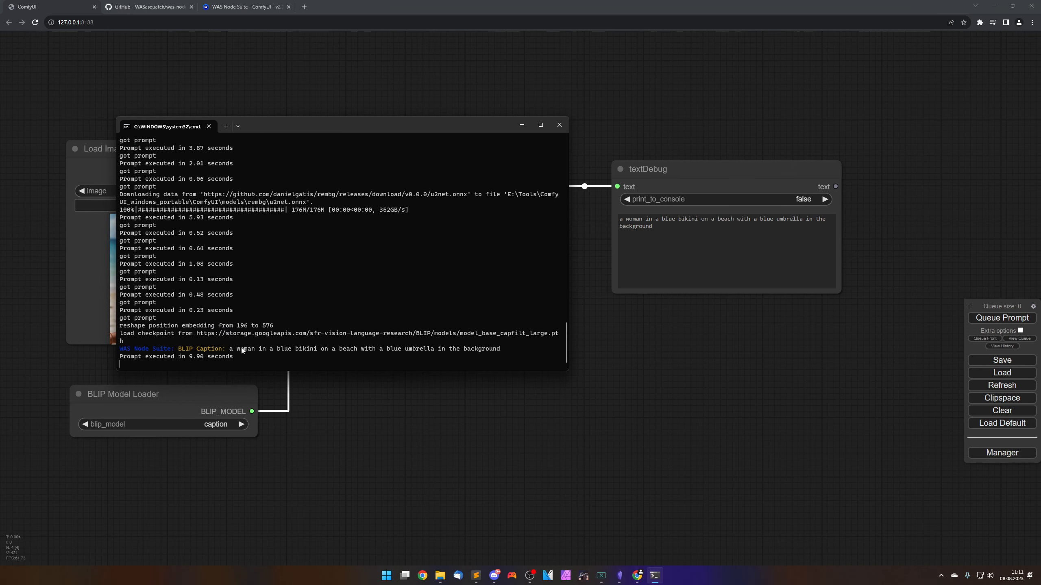
{"action": "left_click", "coordinate": [372, 410]}
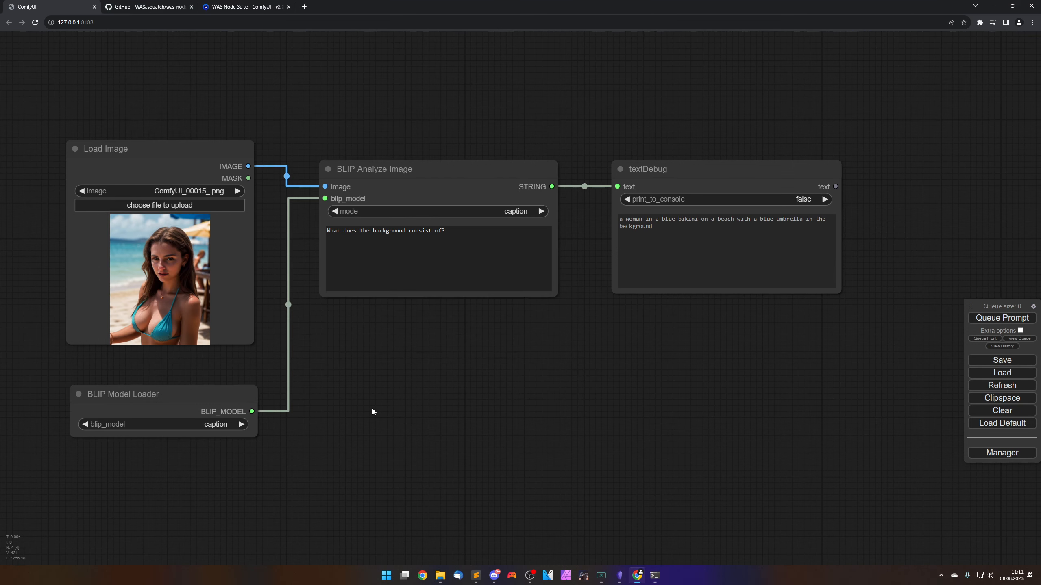
Examine the generated caption in textDebug and the rest of the BLIP node chain.
{"action": "left_click", "coordinate": [670, 228]}
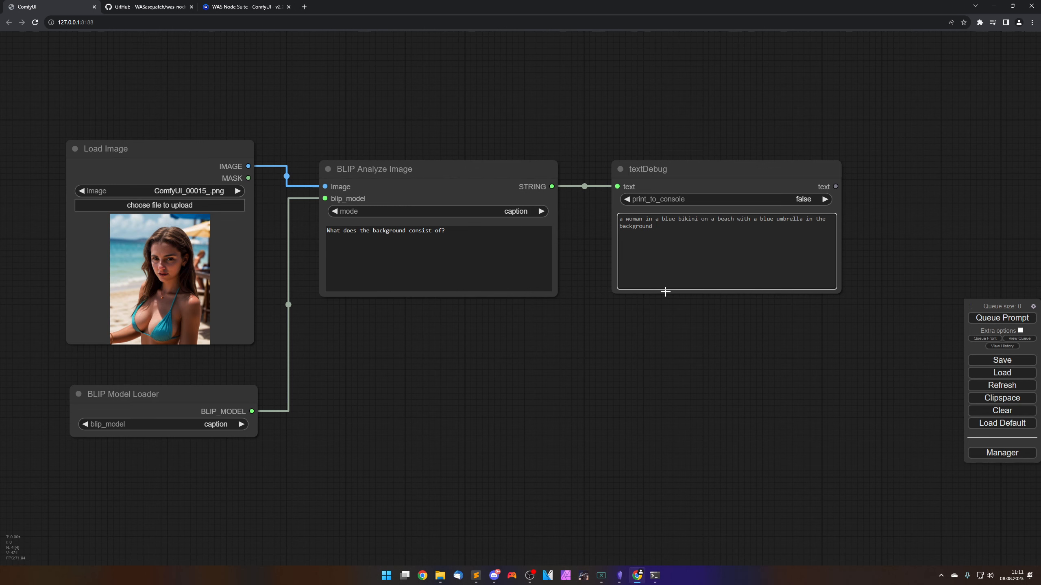
{"action": "scroll", "coordinate": [759, 328], "scroll_direction": "up", "scroll_amount": 7}
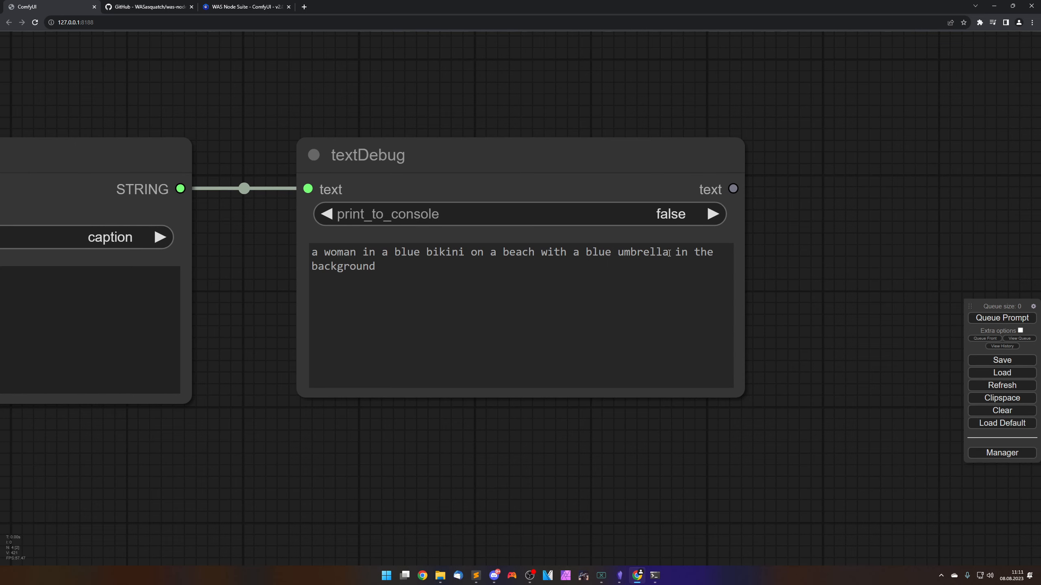
{"action": "left_click_drag", "start_coordinate": [250, 419], "coordinate": [265, 349]}
{"action": "scroll", "coordinate": [256, 405], "scroll_direction": "down", "scroll_amount": 5}
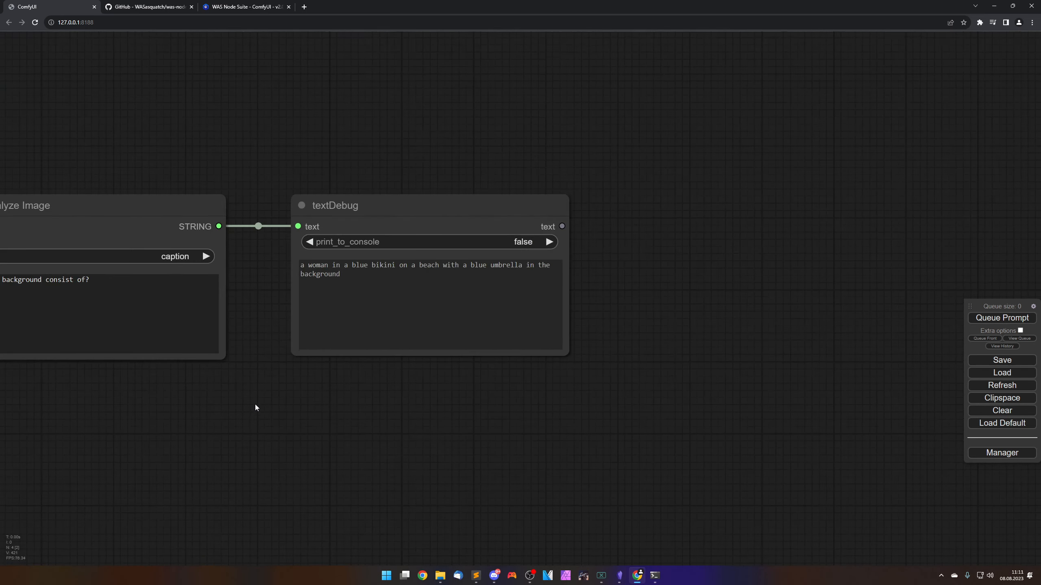
{"action": "left_click_drag", "start_coordinate": [296, 449], "coordinate": [745, 447]}
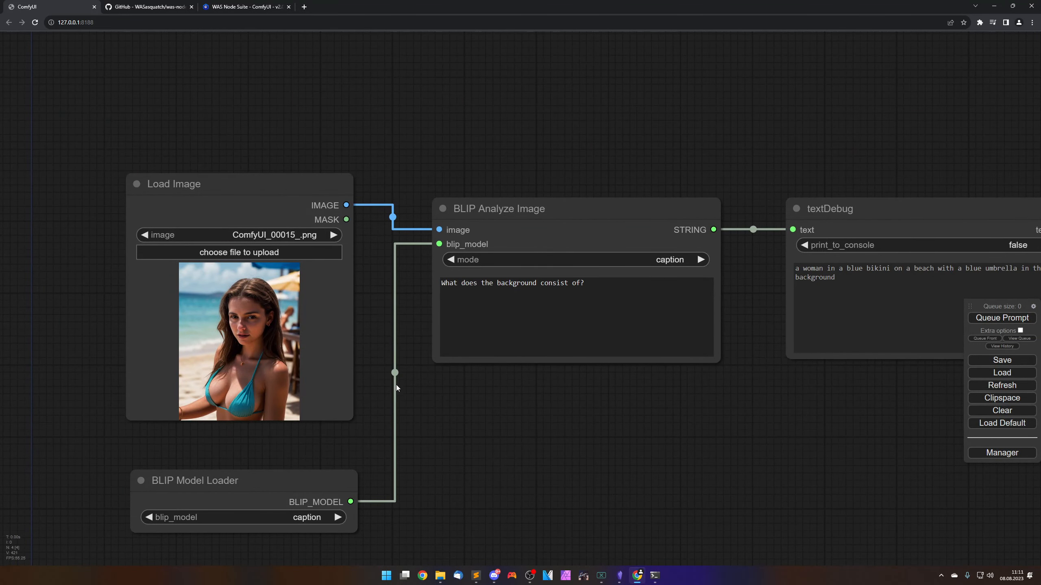
{"action": "left_click_drag", "start_coordinate": [365, 341], "coordinate": [472, 288]}
Move textDebug directly beneath Load Image and compare its caption with the picture.
{"action": "left_click_drag", "start_coordinate": [952, 145], "coordinate": [263, 376]}
{"action": "scroll", "coordinate": [608, 377], "scroll_direction": "up", "scroll_amount": 3}
{"action": "left_click_drag", "start_coordinate": [609, 377], "coordinate": [880, 357]}
{"action": "scroll", "coordinate": [812, 345], "scroll_direction": "up", "scroll_amount": 2}
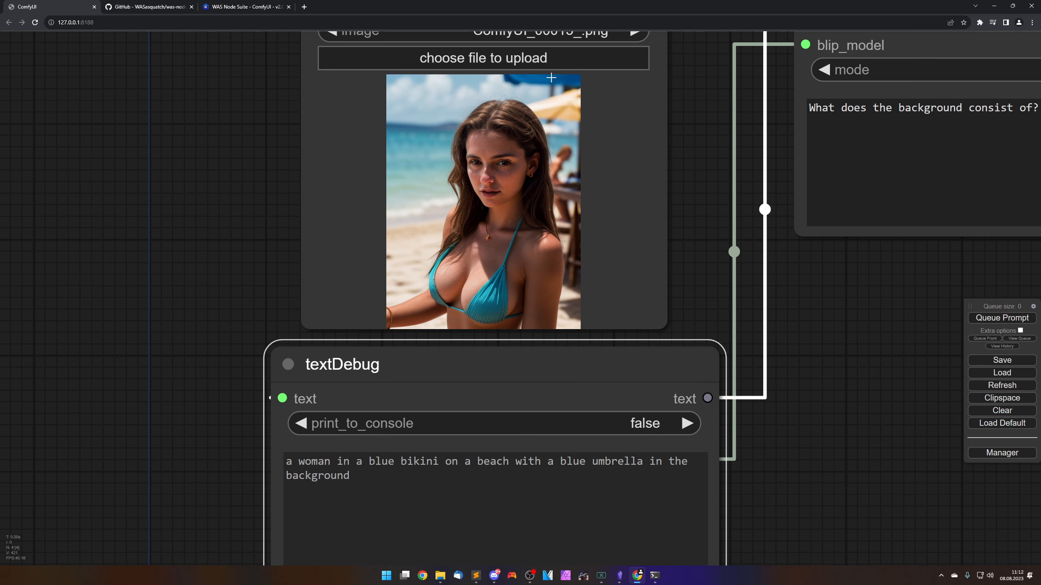
{"action": "scroll", "coordinate": [718, 318], "scroll_direction": "down", "scroll_amount": 7}
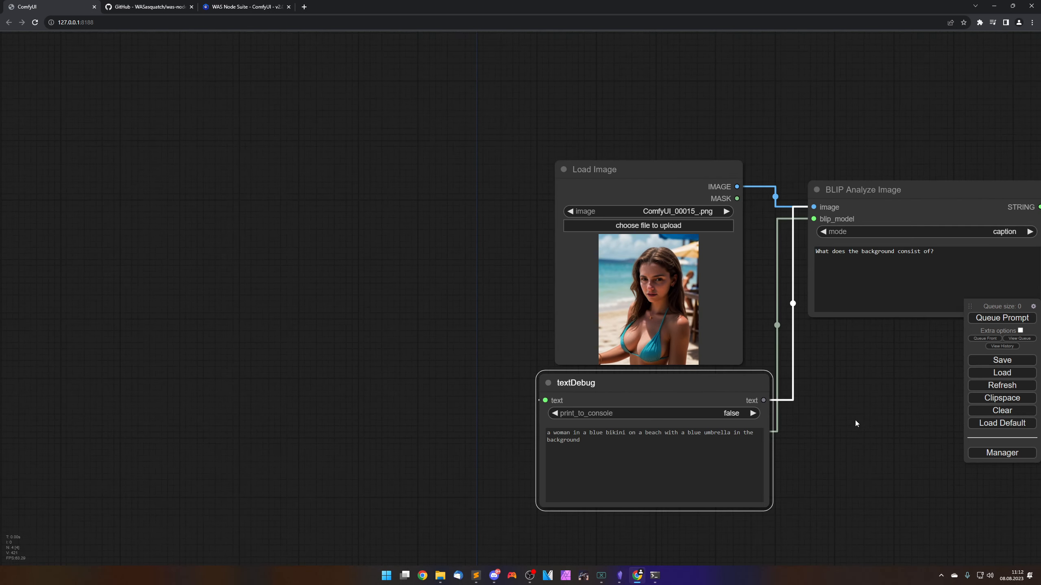
Move textDebug back to the right of BLIP Analyze Image, level with that node.
{"action": "left_click_drag", "start_coordinate": [855, 420], "coordinate": [583, 425]}
{"action": "left_click_drag", "start_coordinate": [659, 427], "coordinate": [610, 422]}
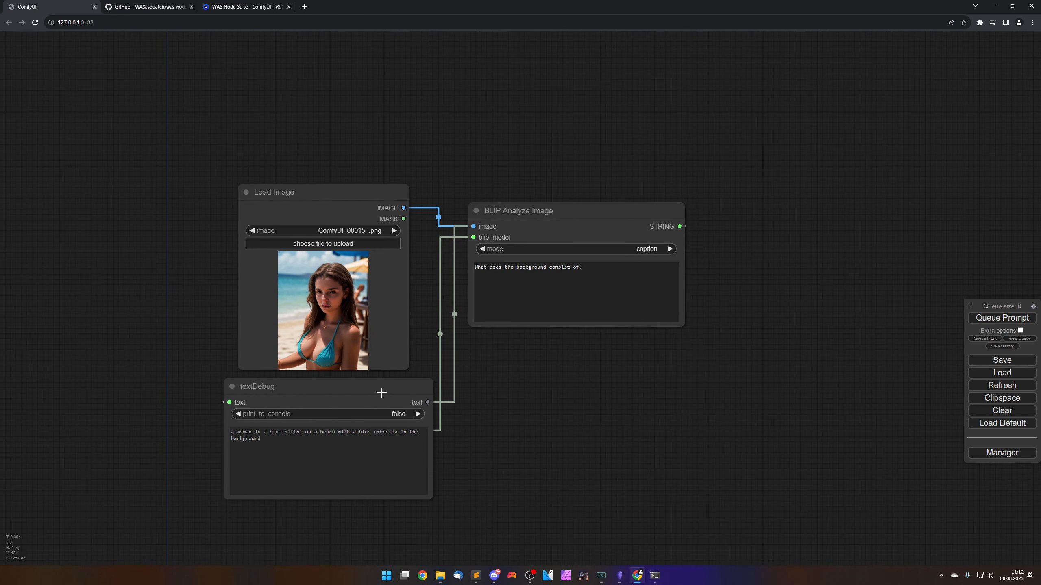
{"action": "left_click_drag", "start_coordinate": [378, 393], "coordinate": [896, 216]}
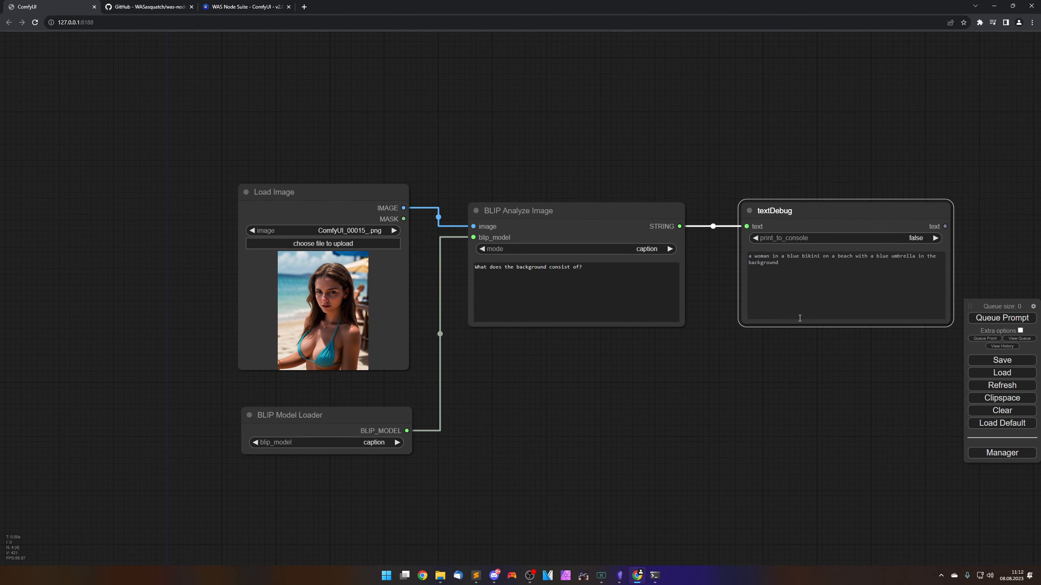
{"action": "left_click_drag", "start_coordinate": [777, 410], "coordinate": [696, 416]}
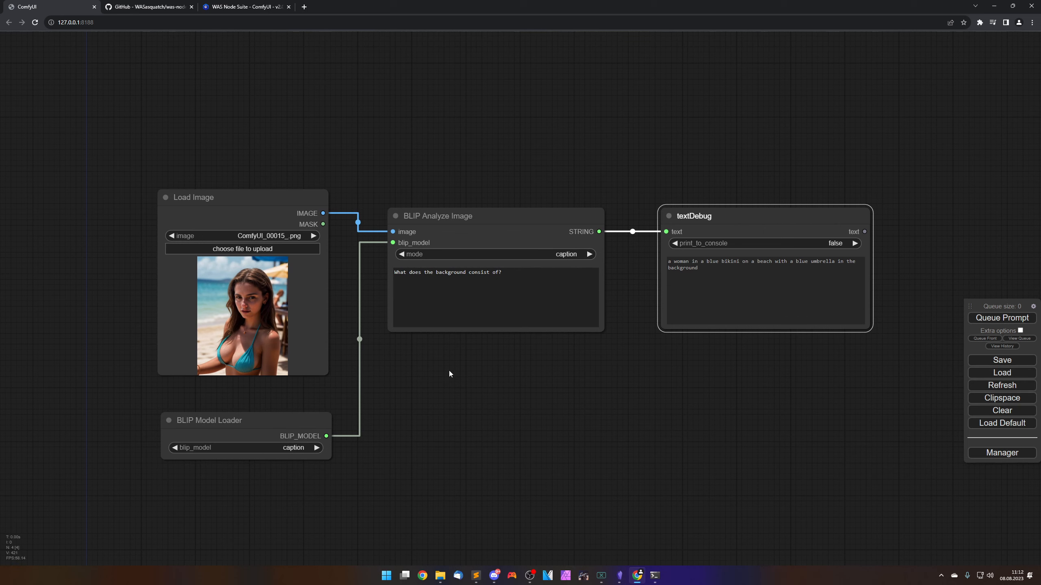
{"action": "left_click_drag", "start_coordinate": [664, 403], "coordinate": [665, 401]}
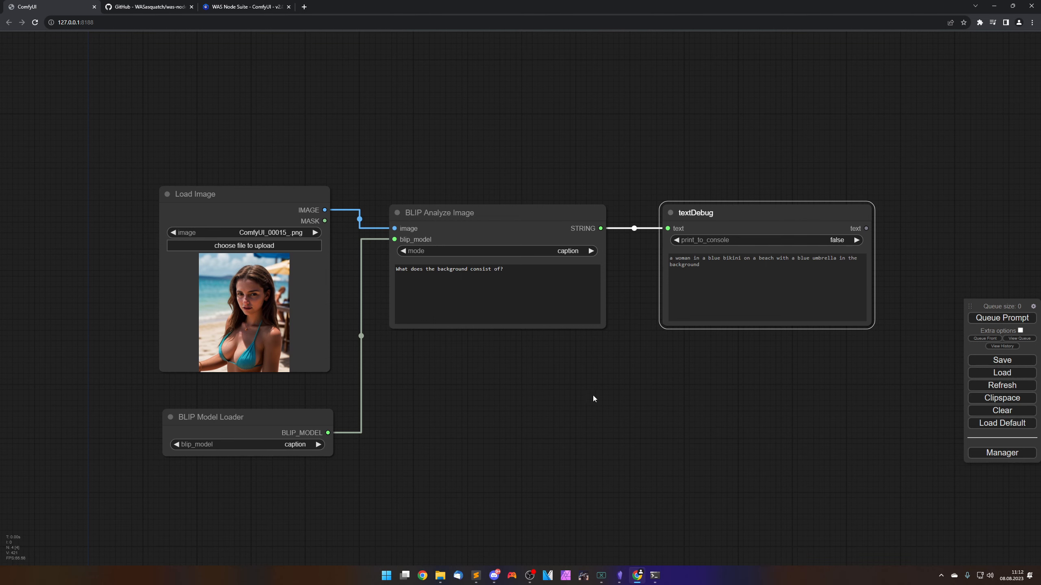
{"action": "left_click", "coordinate": [560, 386]}
{"action": "left_click_drag", "start_coordinate": [557, 438], "coordinate": [580, 423]}
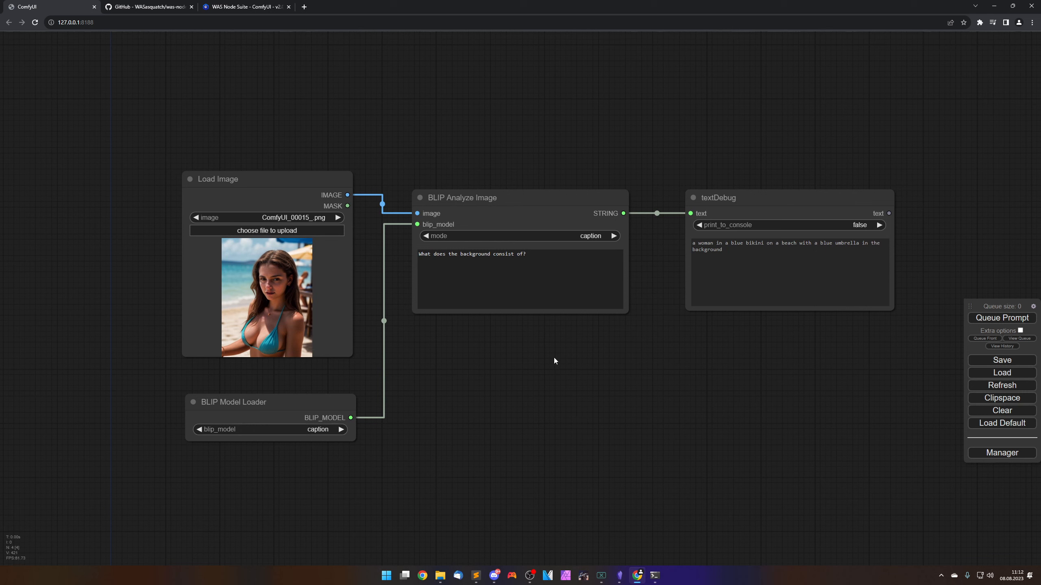
Browse the WAS Suite node categories and list the nodes in the Animation group.
{"action": "right_click", "coordinate": [545, 339]}
{"action": "left_click", "coordinate": [554, 339]}
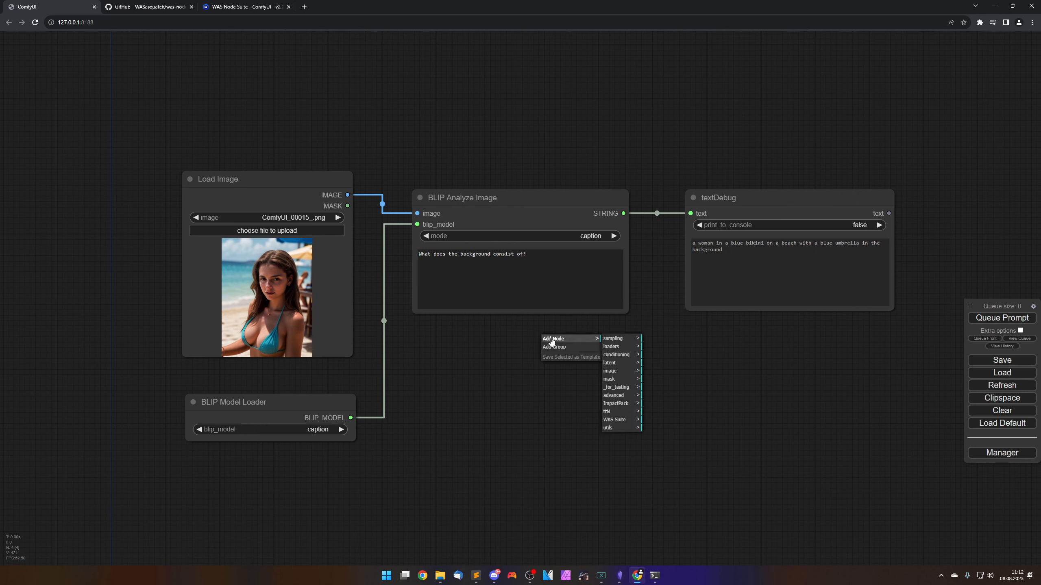
{"action": "left_click", "coordinate": [616, 421]}
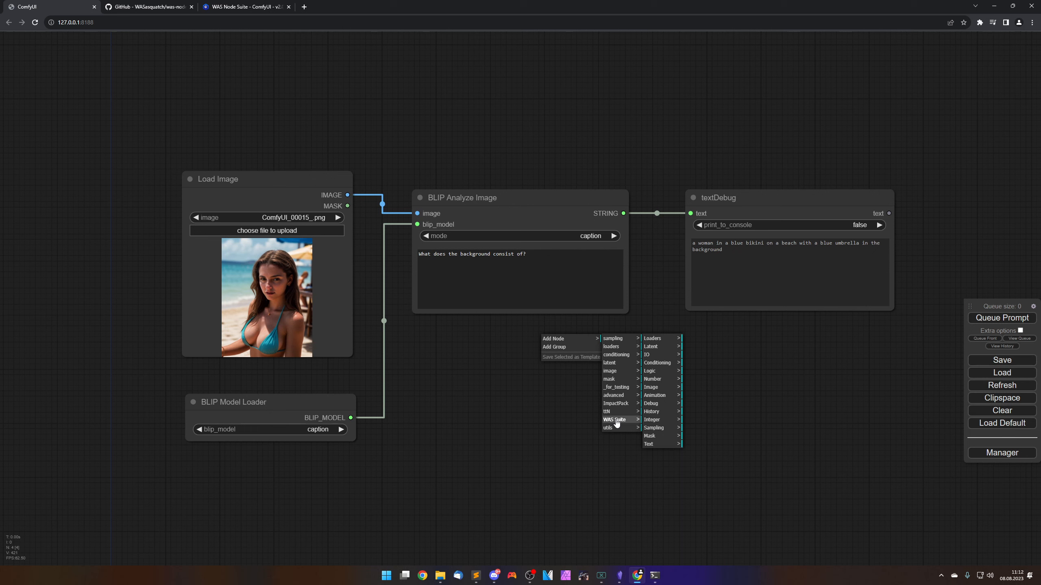
{"action": "left_click", "coordinate": [662, 398]}
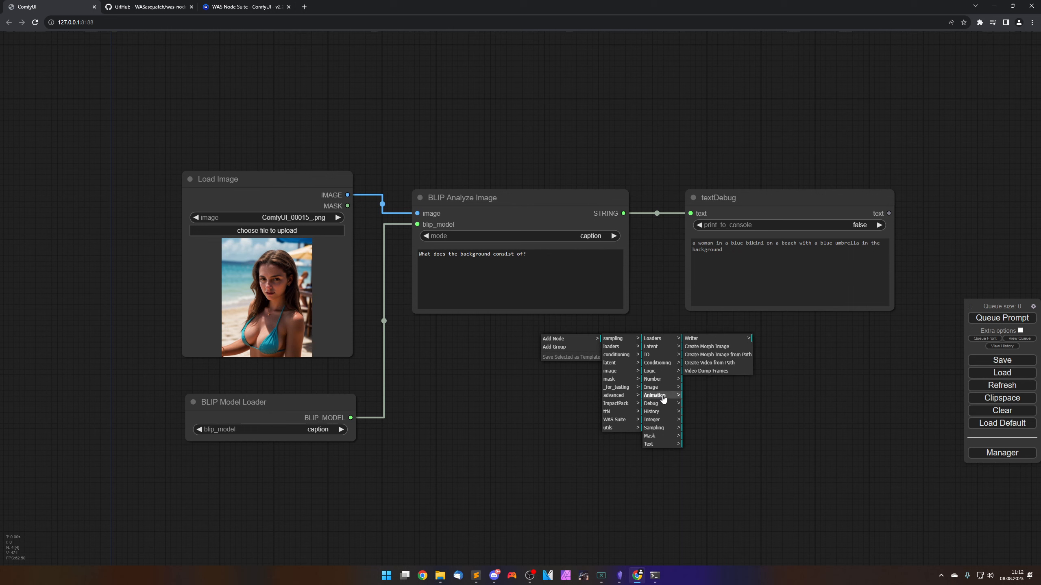